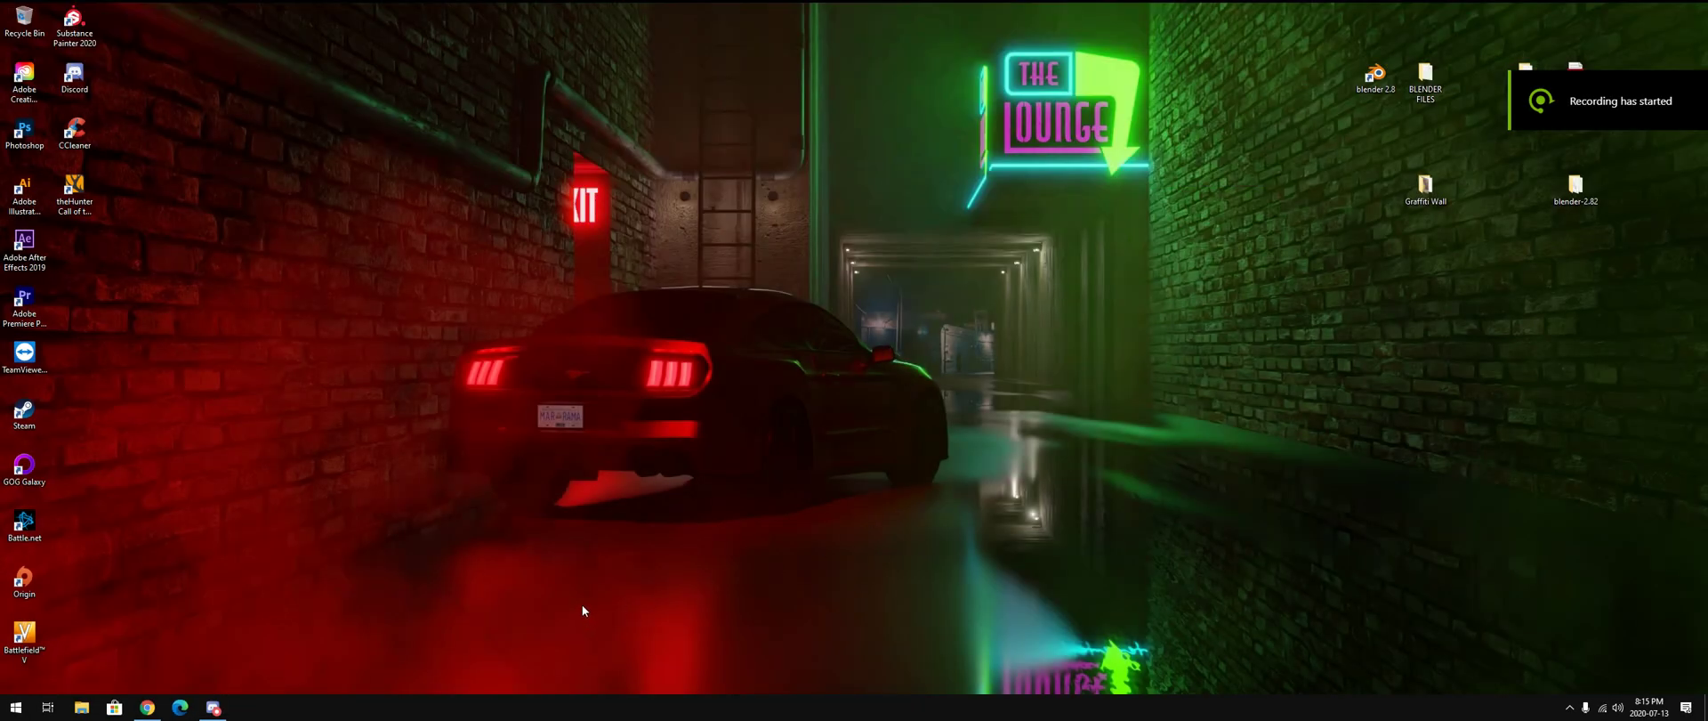
# Launch Blender from the desktop and create a new General file
pyautogui.doubleClick(1375, 76)
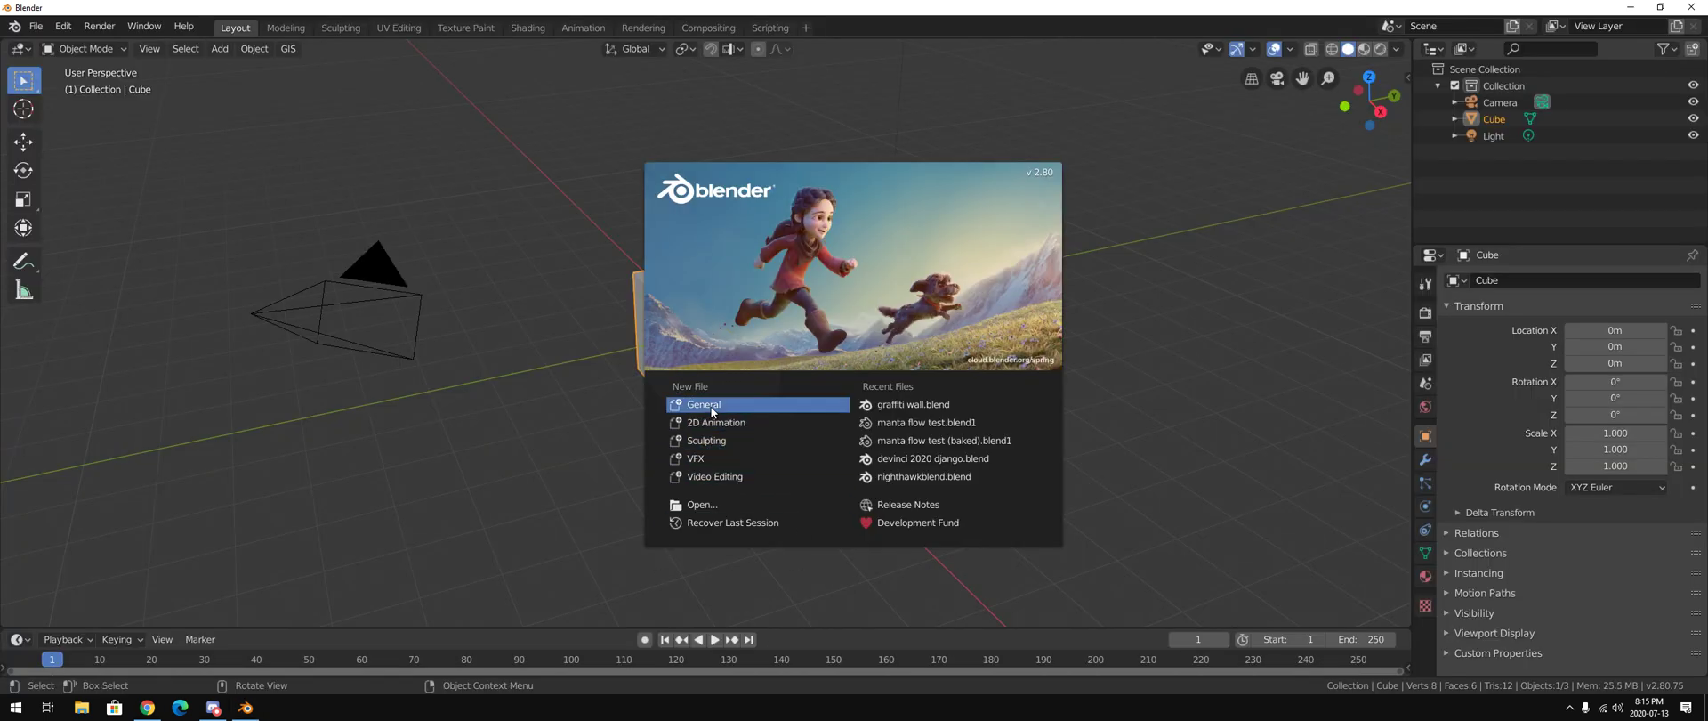
pyautogui.click(705, 404)
pyautogui.moveTo(649, 479); pyautogui.dragTo(632, 444, button='middle')
pyautogui.scroll(-3, 652, 445)
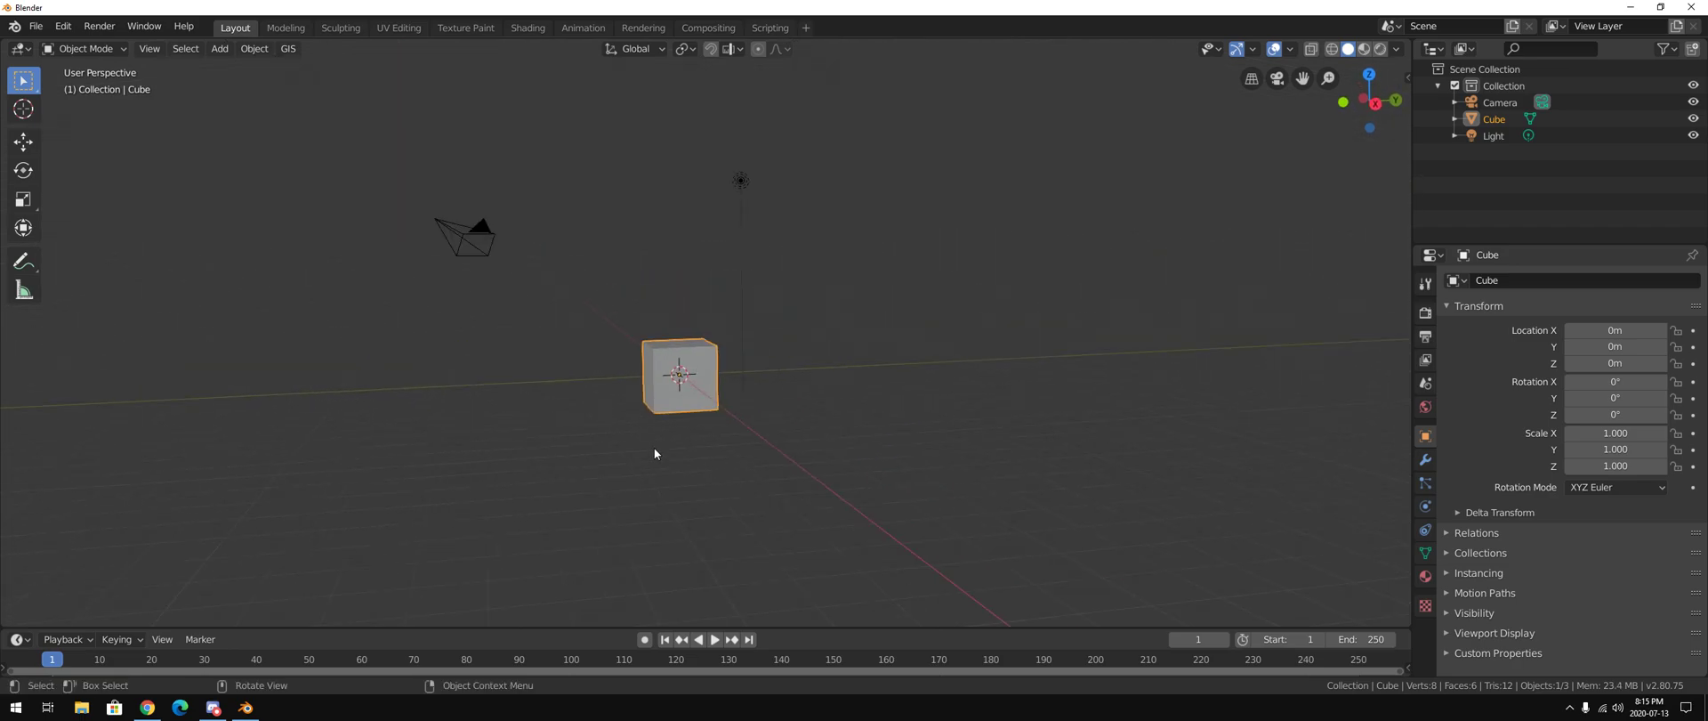
# Delete the default light from the scene
pyautogui.keyDown('shift'); pyautogui.moveTo(706, 511); pyautogui.dragTo(724, 564, button='middle'); pyautogui.keyUp('shift')
pyautogui.click(761, 238)
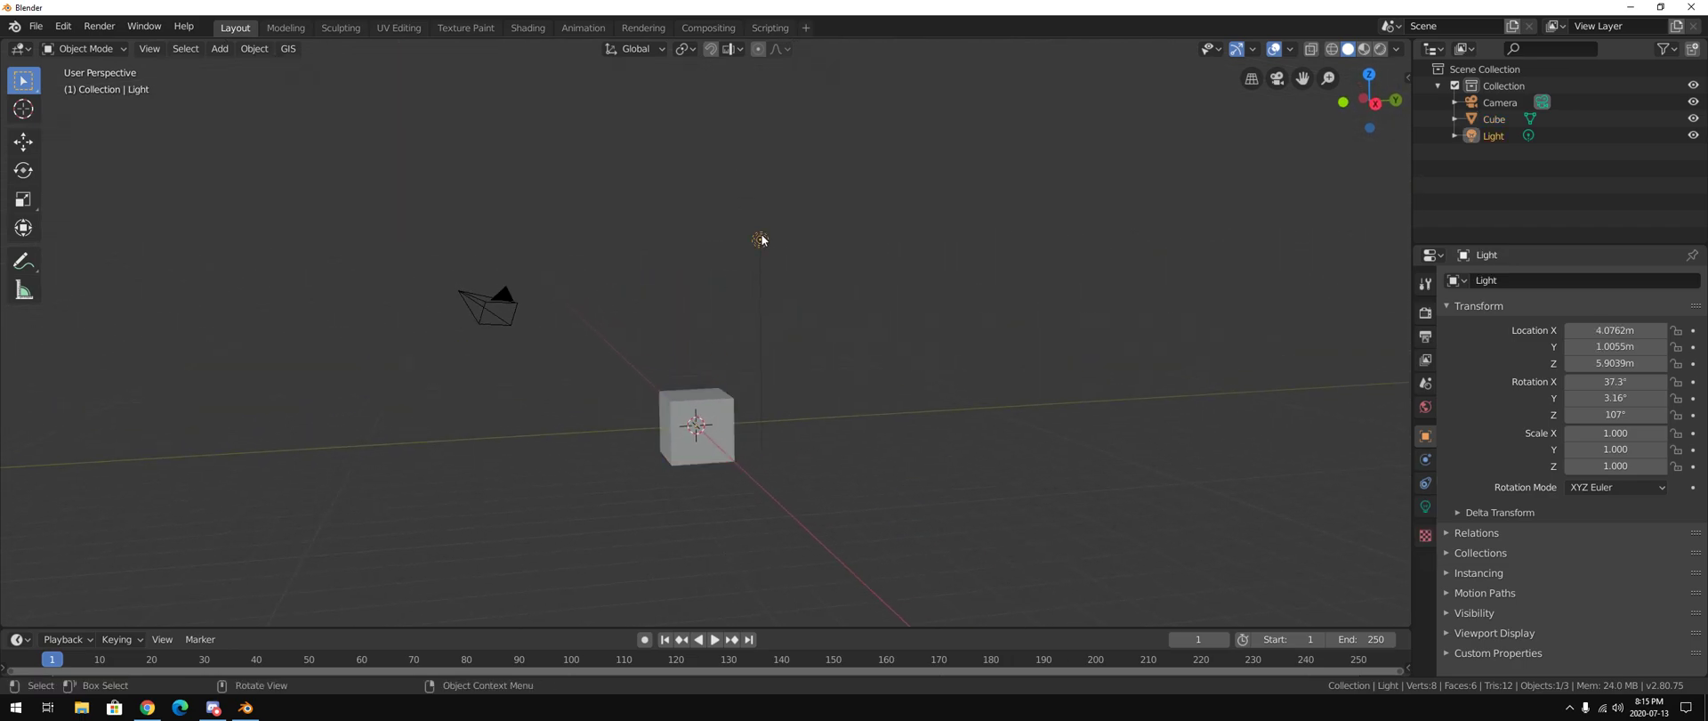
pyautogui.press('x')
pyautogui.click(773, 246)
# In the right orthographic view, raise the cube along Z to about 1.03 m so its base sits on the ground line
pyautogui.click(1377, 104)
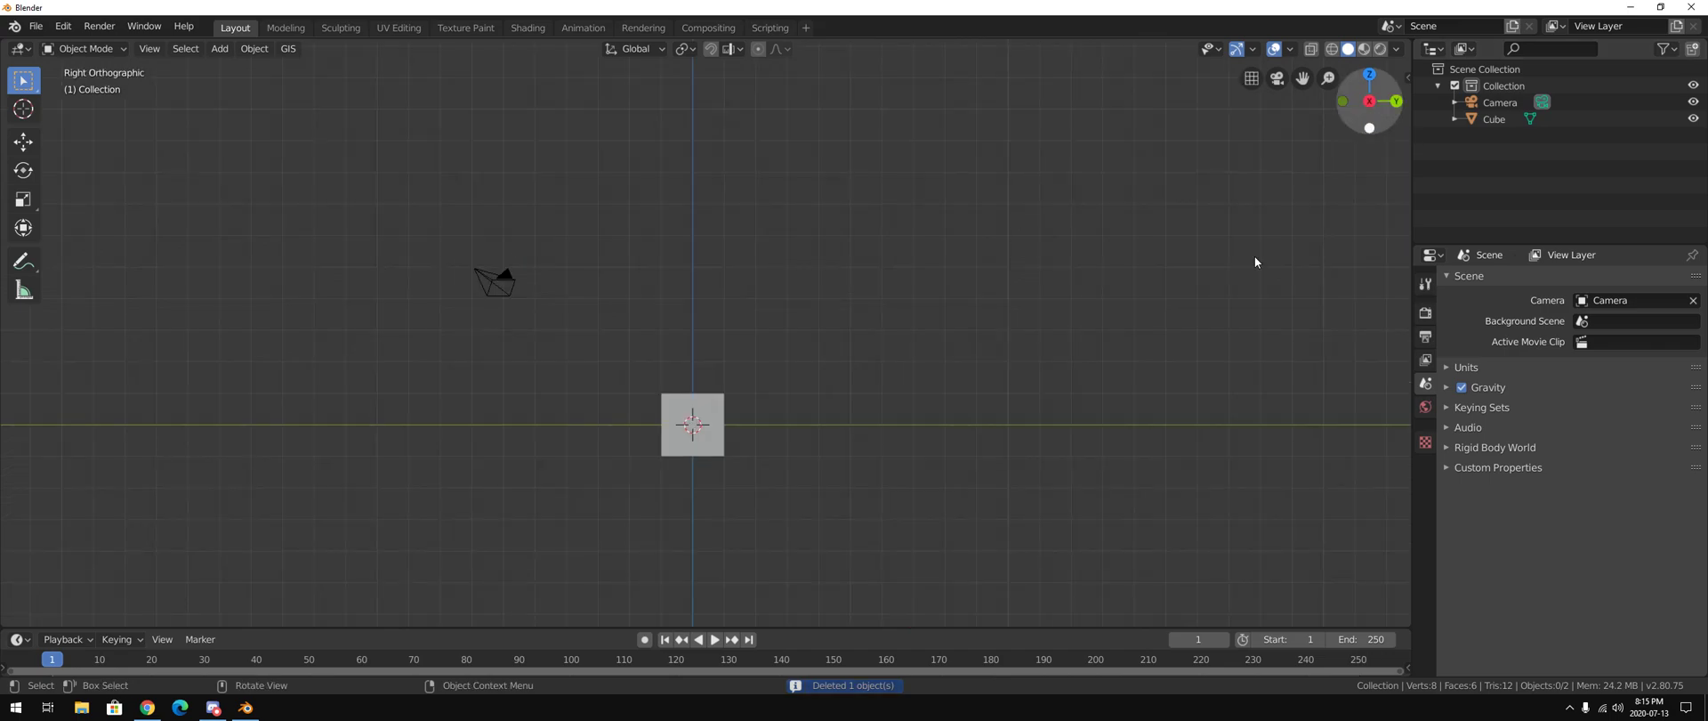
pyautogui.scroll(3, 724, 477)
pyautogui.click(751, 367)
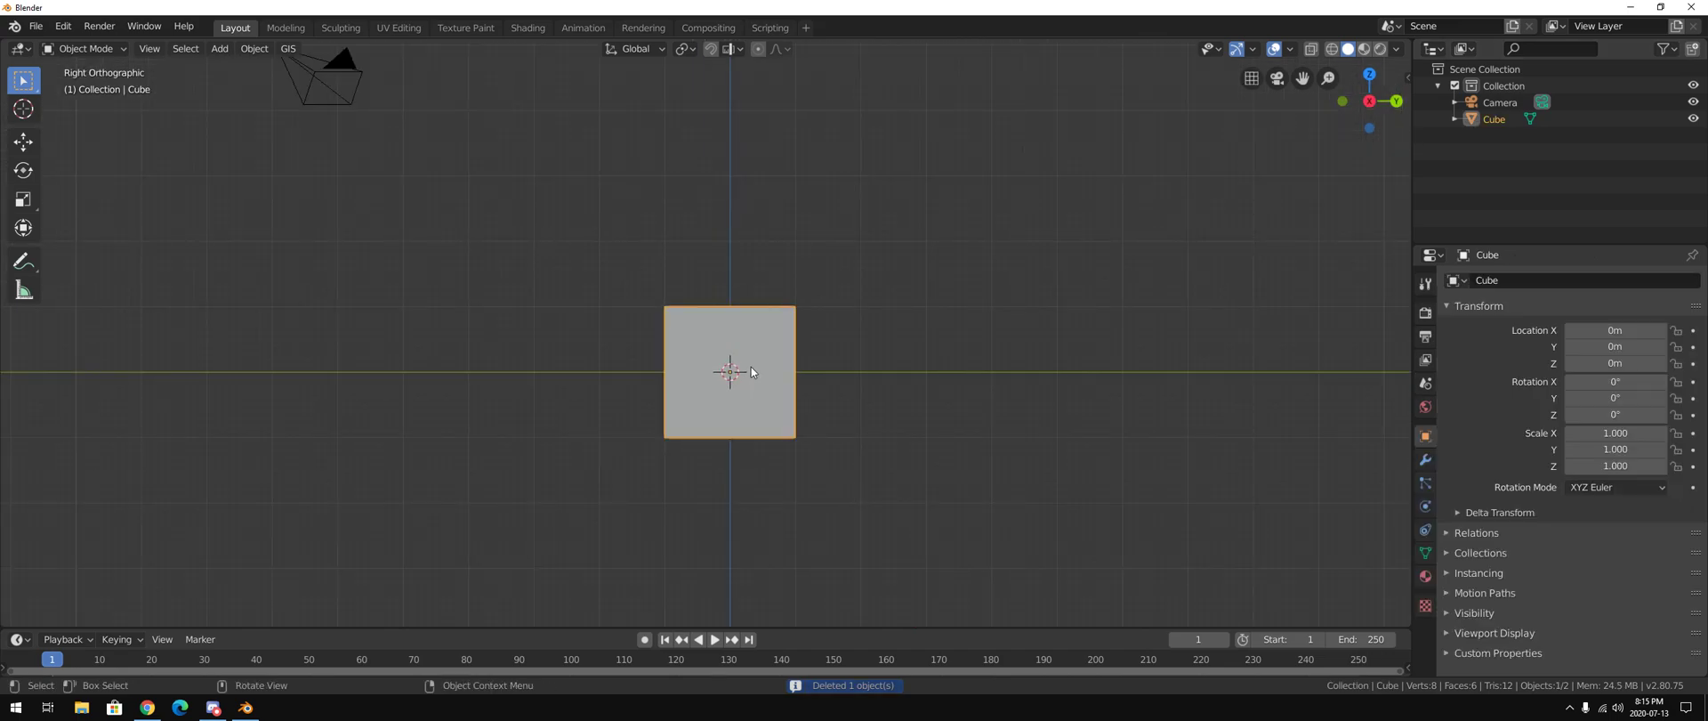
pyautogui.press('g')
pyautogui.press('z')
pyautogui.click(785, 303)
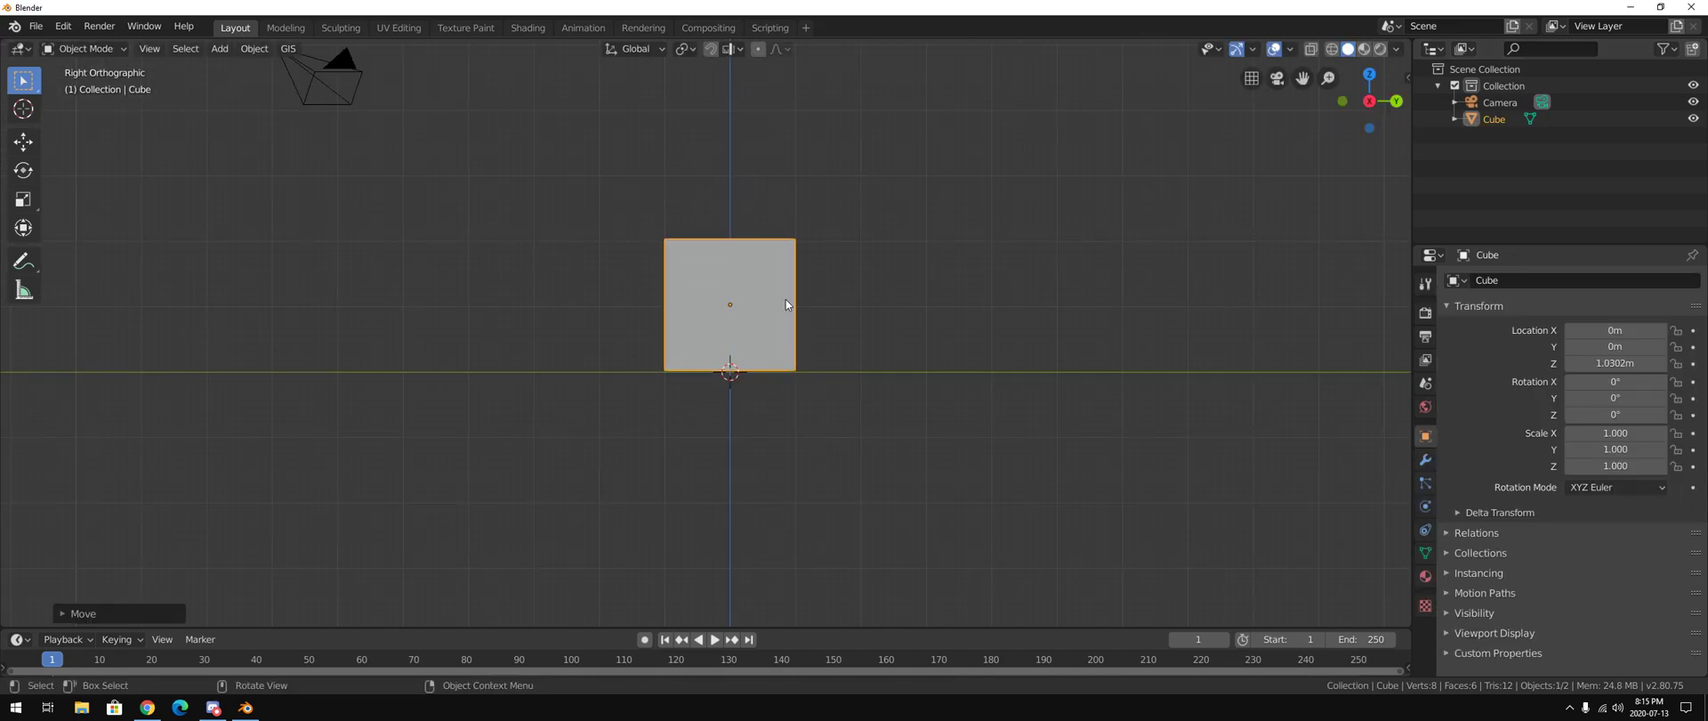
# Stretch the cube into a wall shape by scaling it to about 2.64 along Z and 4.03 along Y
pyautogui.press('s')
pyautogui.press('z')
pyautogui.click(791, 175)
pyautogui.press('s')
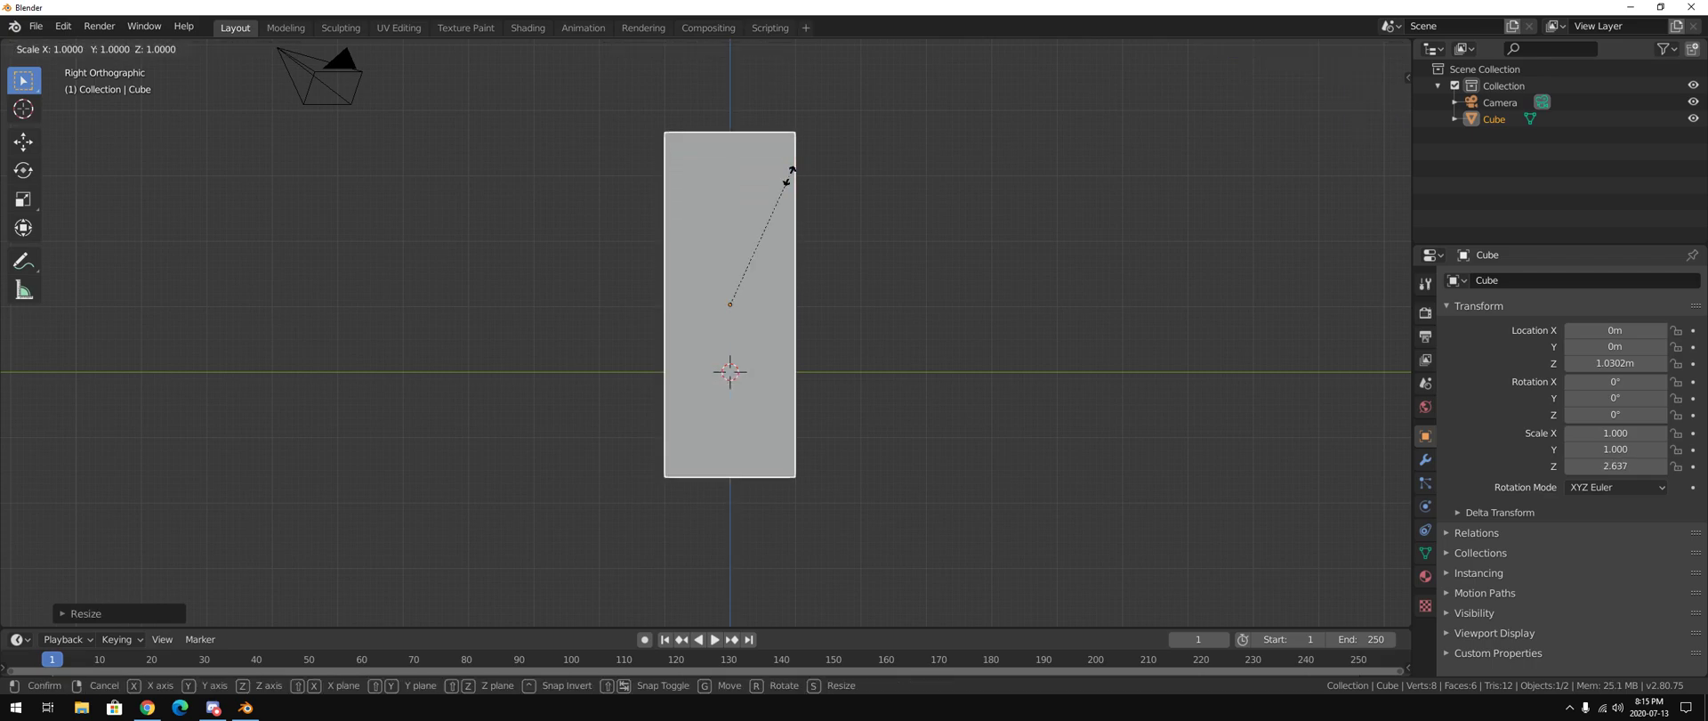
pyautogui.press('y')
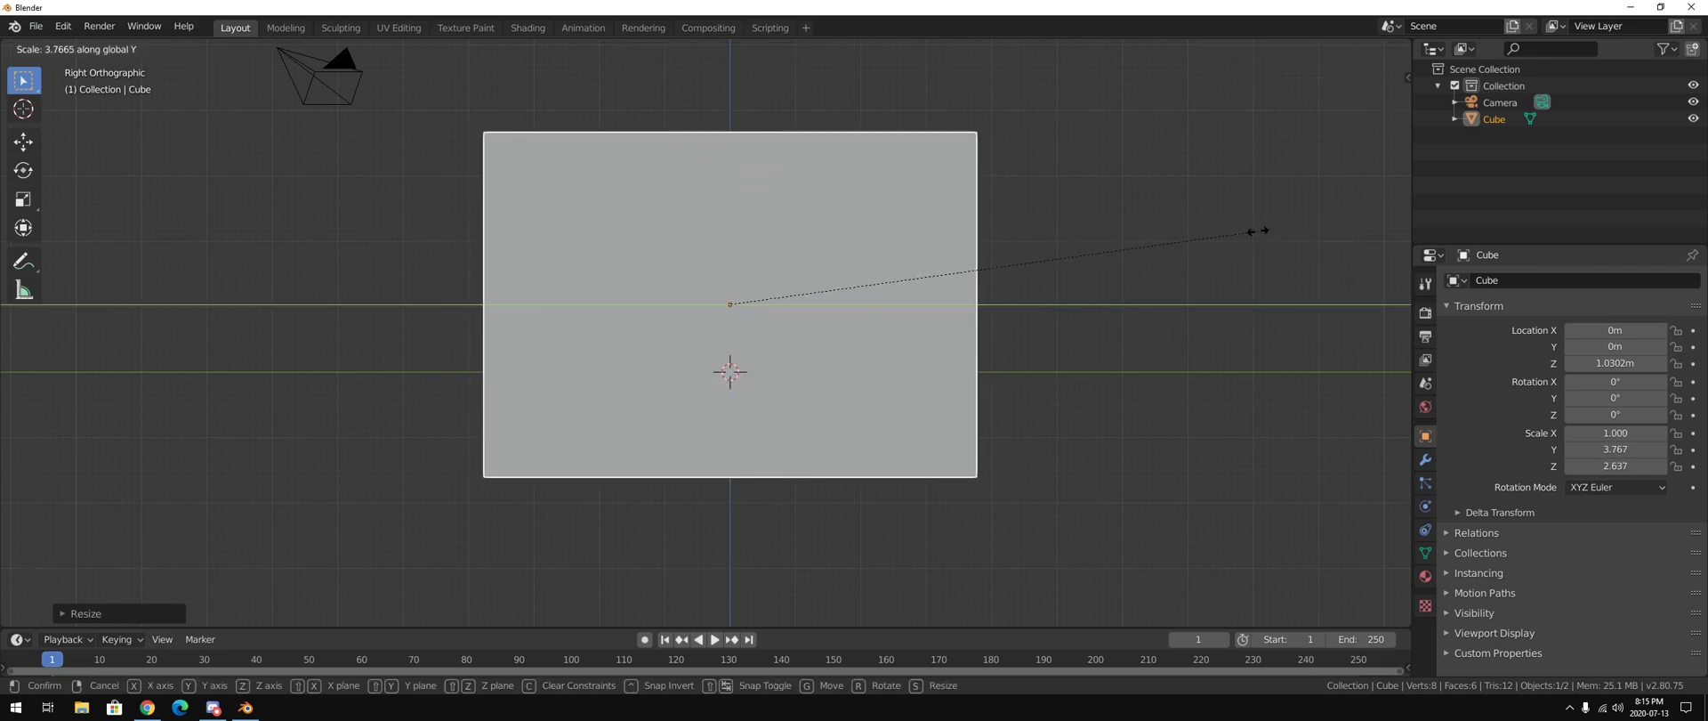
pyautogui.click(1294, 240)
# Move the stretched cube up along Z to about 2.65 m so its base rests on the ground line
pyautogui.press('g')
pyautogui.press('z')
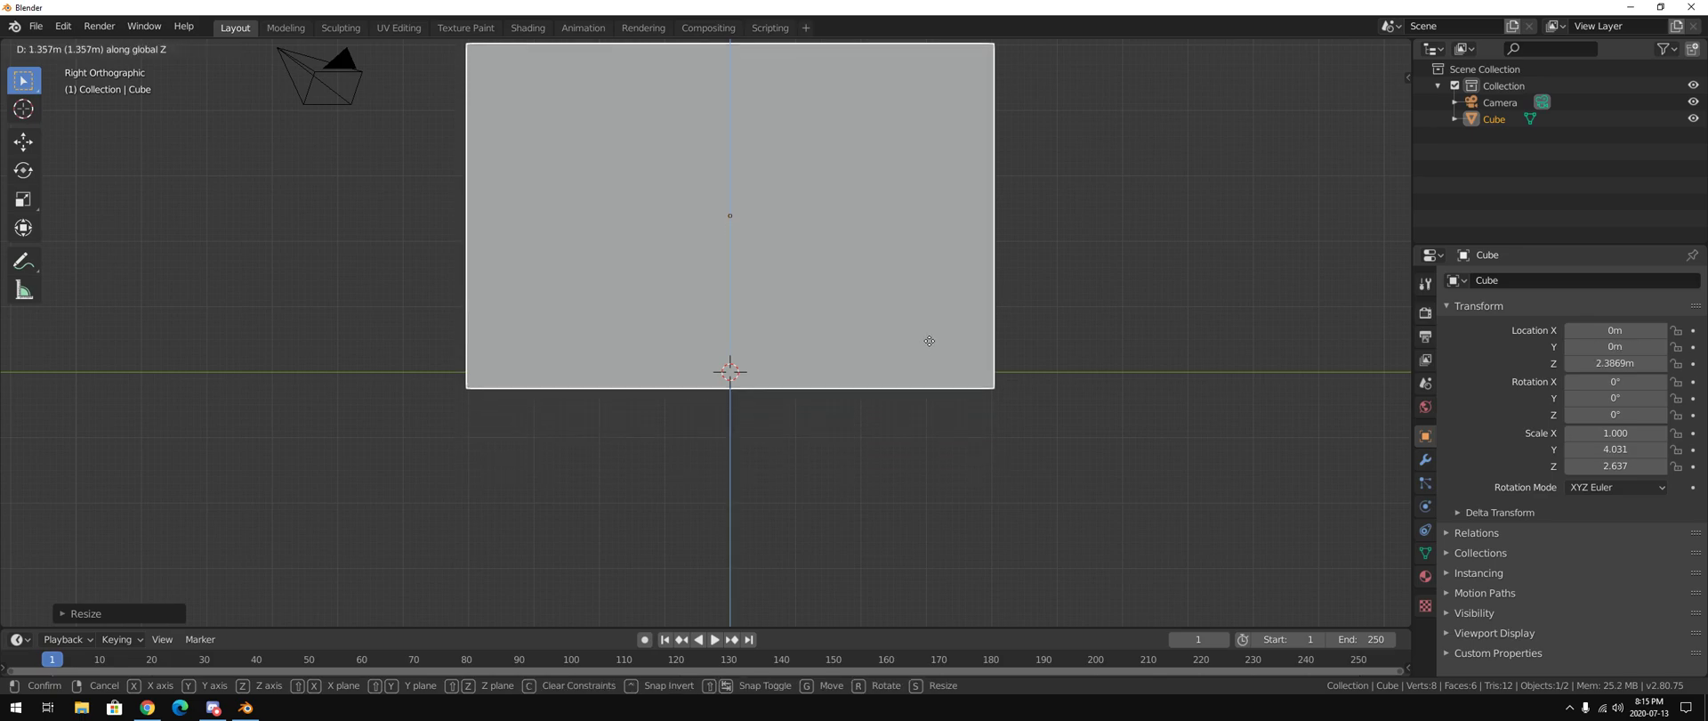
pyautogui.click(893, 370)
# Flatten the cube along X to a scale magnitude of about 0.25 to form a thin wall
pyautogui.moveTo(892, 371); pyautogui.dragTo(686, 376, button='middle')
pyautogui.press('s')
pyautogui.press('x')
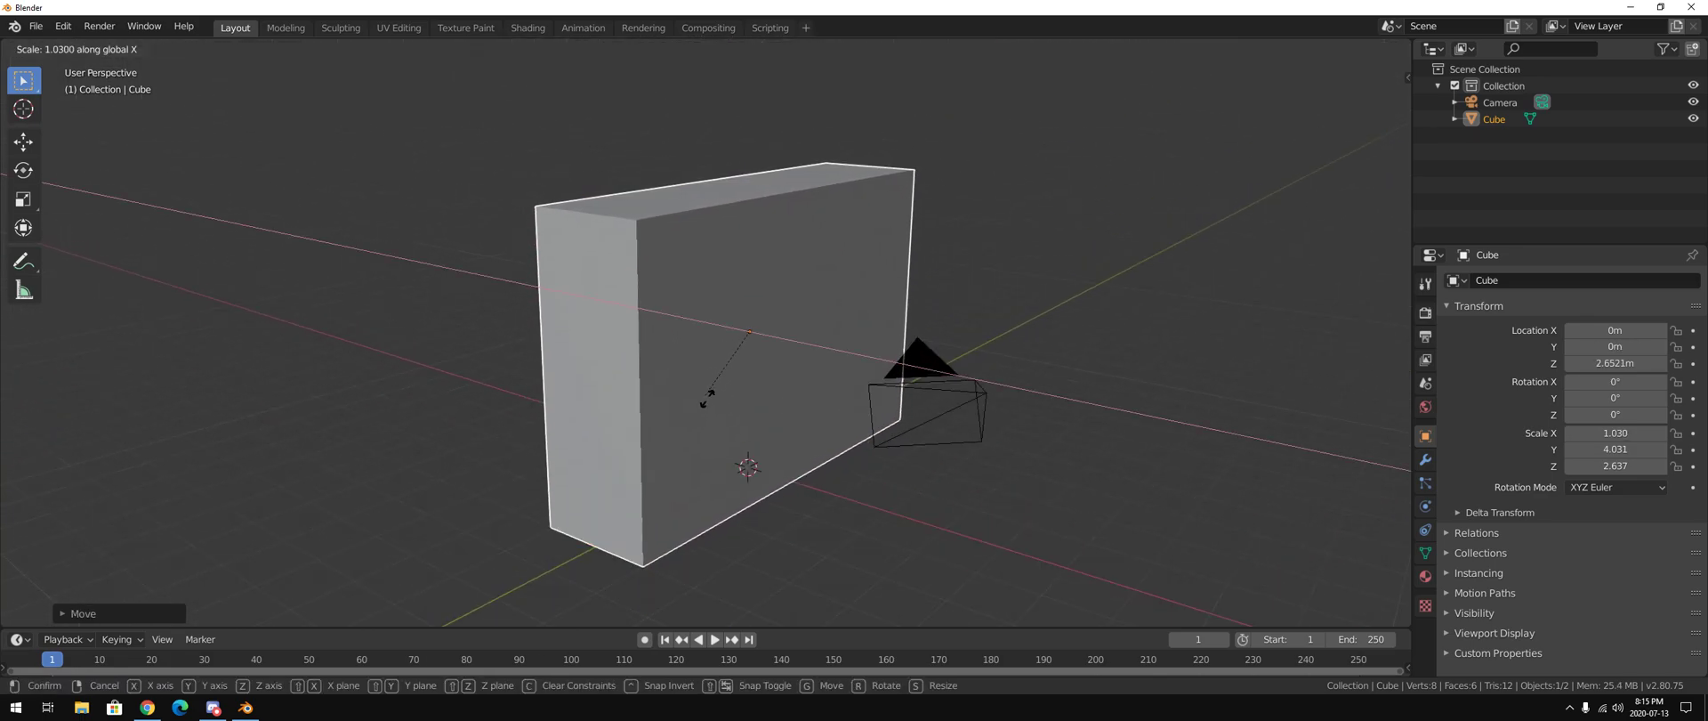
pyautogui.click(765, 318)
pyautogui.moveTo(1052, 307); pyautogui.dragTo(938, 367, button='middle')
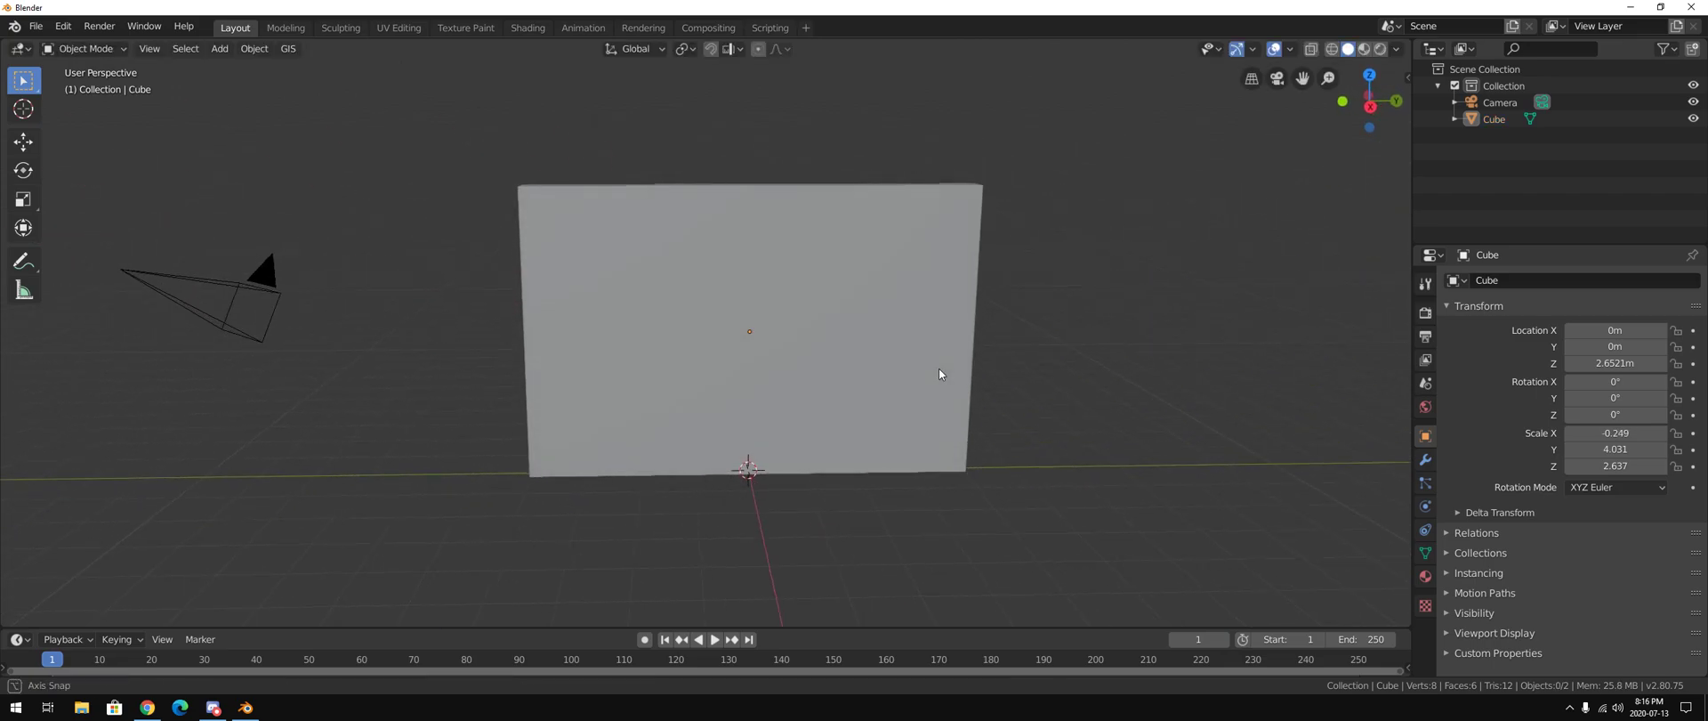
# In the Shading workspace, add an Image Texture node to the wall's material and link its Color output to Base Color
pyautogui.click(1425, 576)
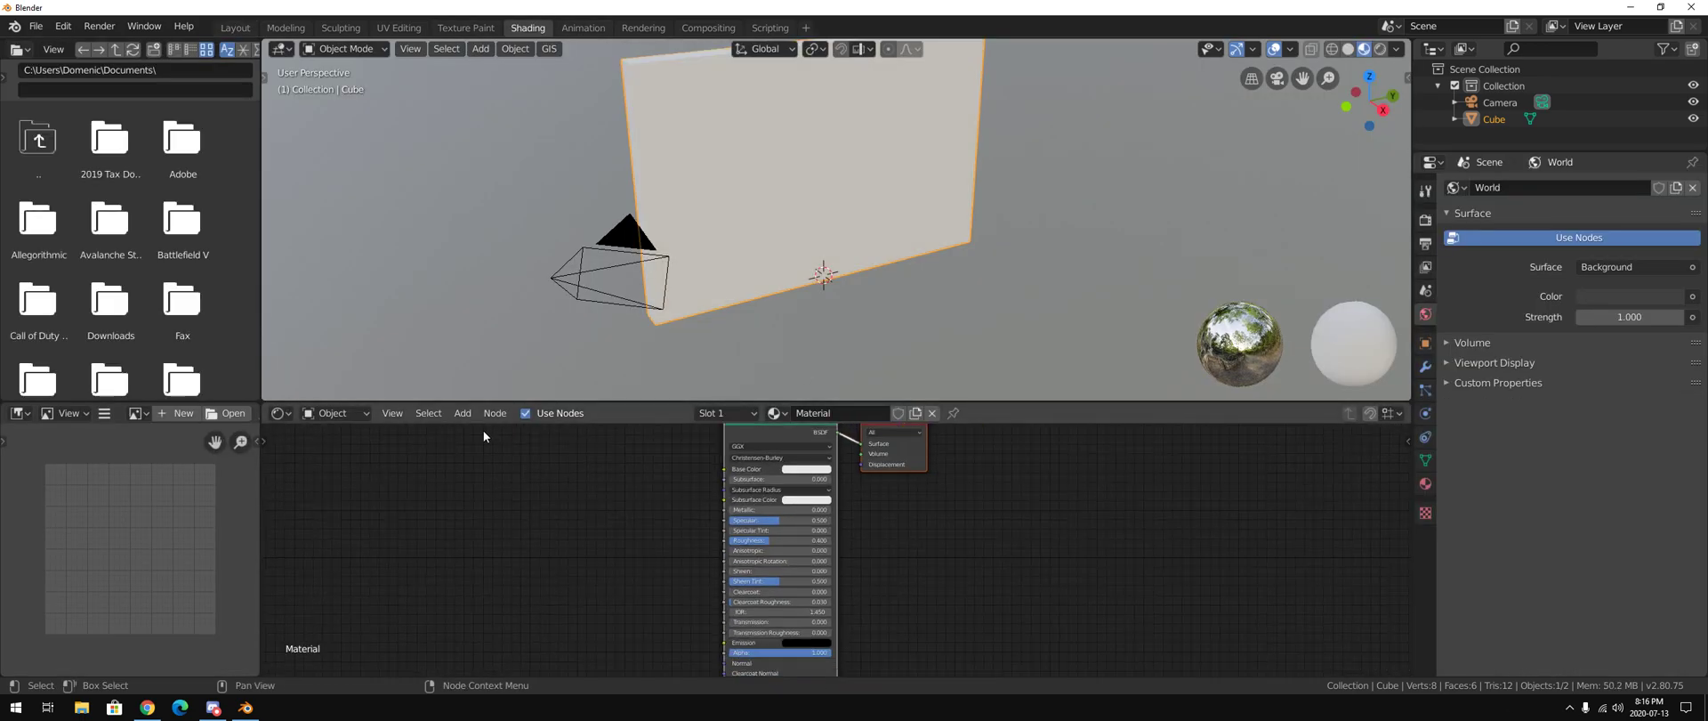
pyautogui.rightClick(564, 493)
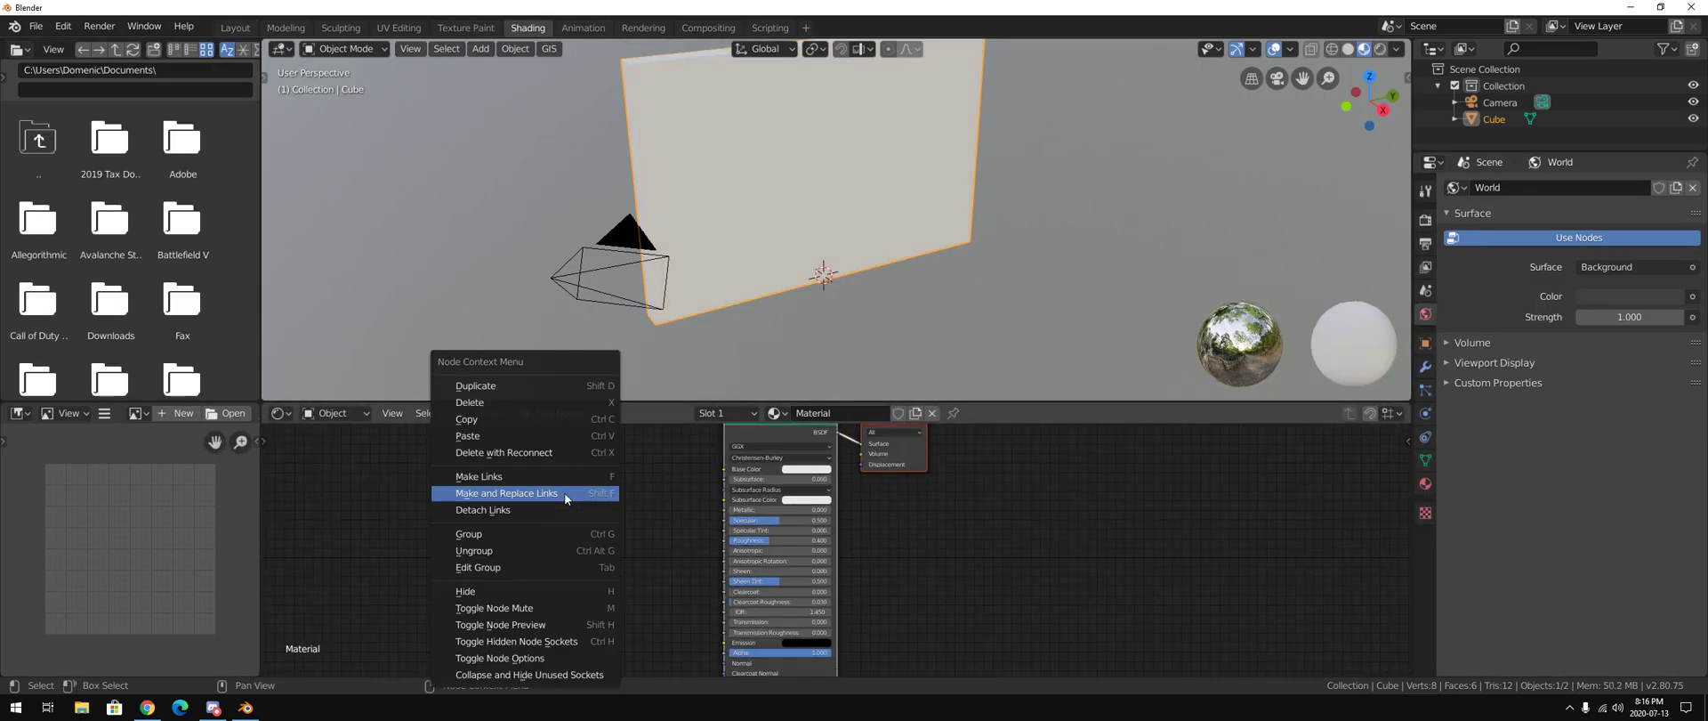
pyautogui.click(463, 413)
pyautogui.moveTo(496, 500)
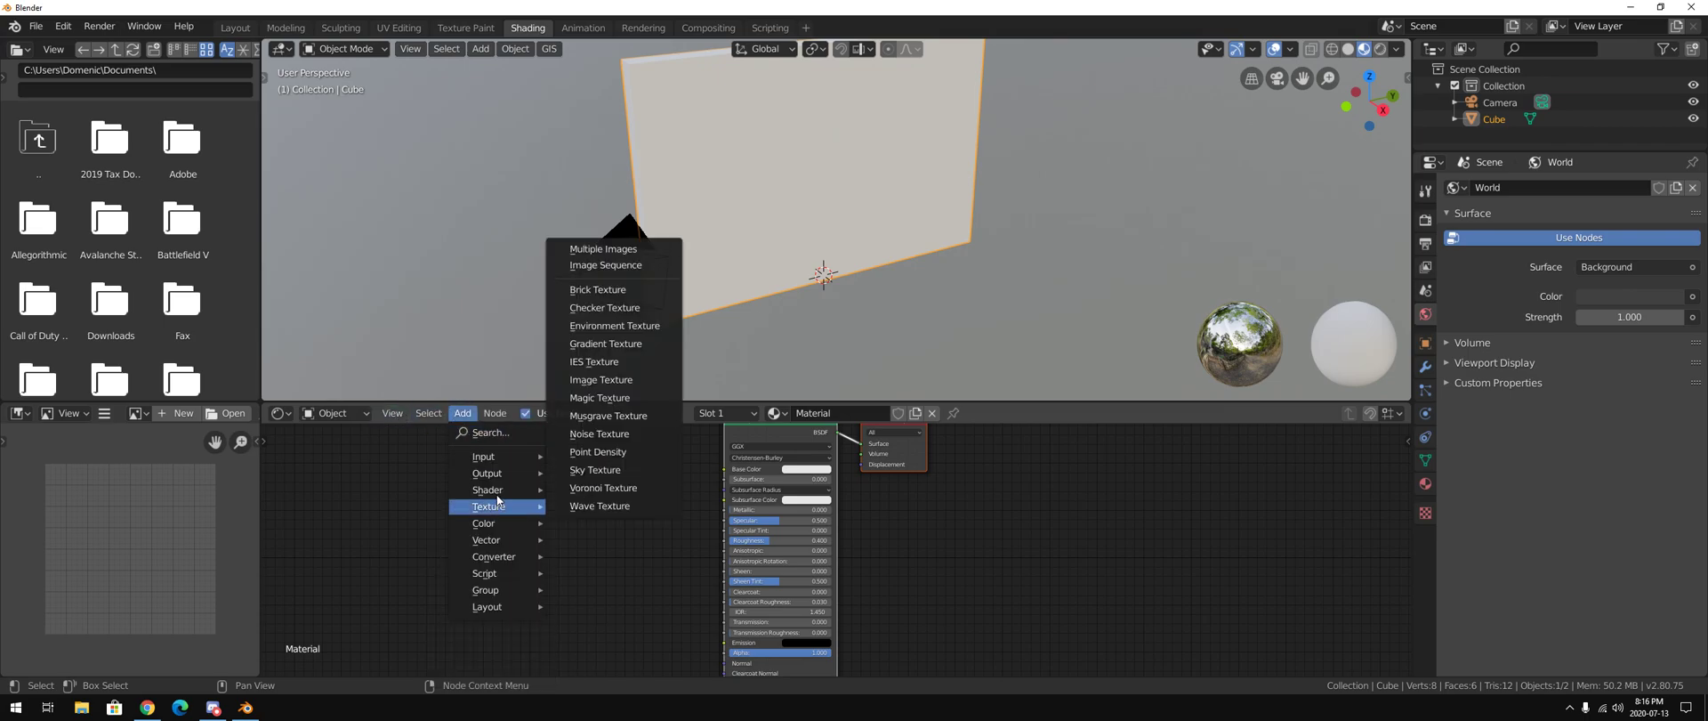
pyautogui.click(600, 379)
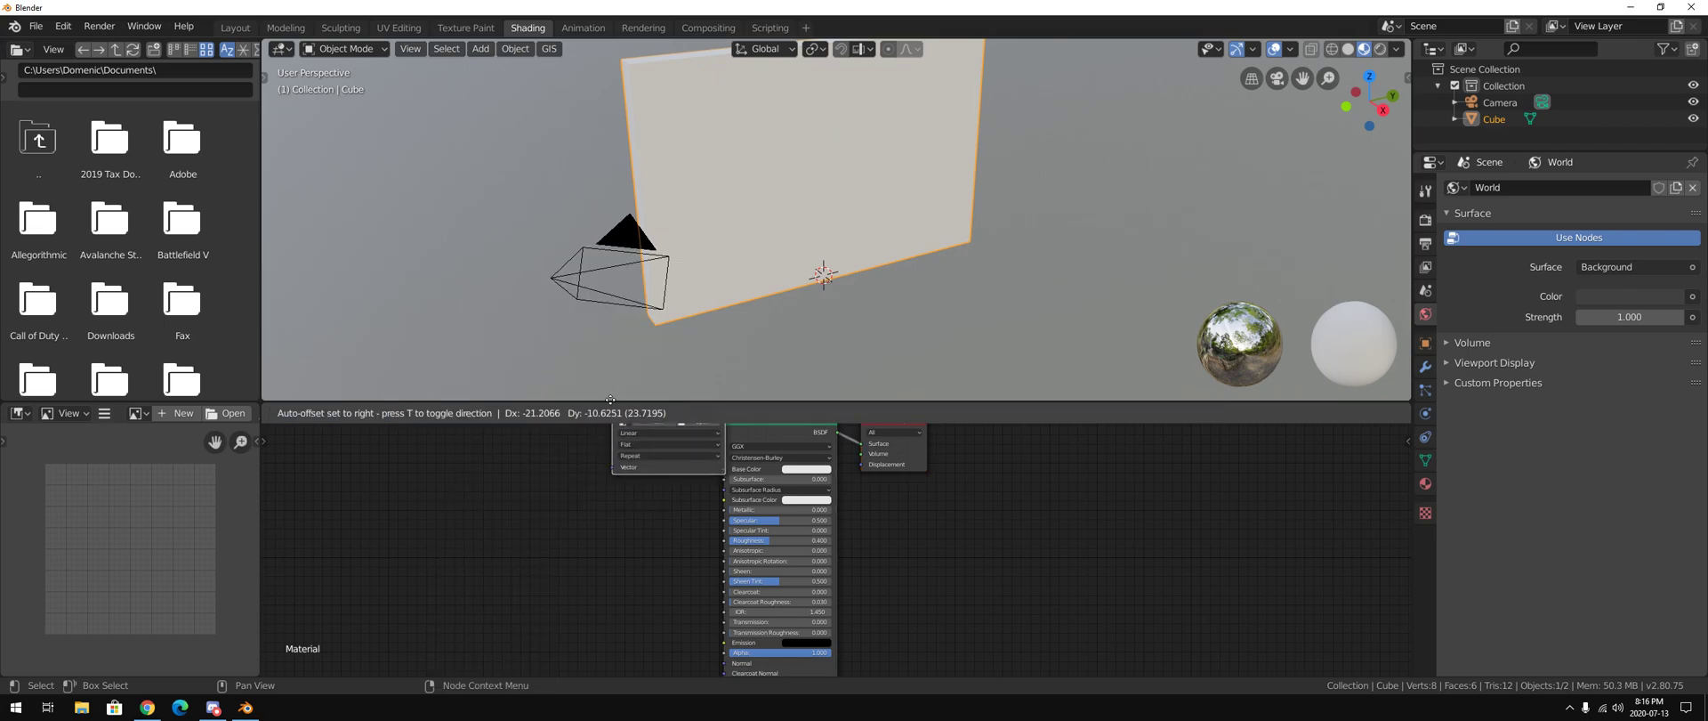
pyautogui.click(567, 470)
pyautogui.moveTo(637, 459); pyautogui.dragTo(724, 468)
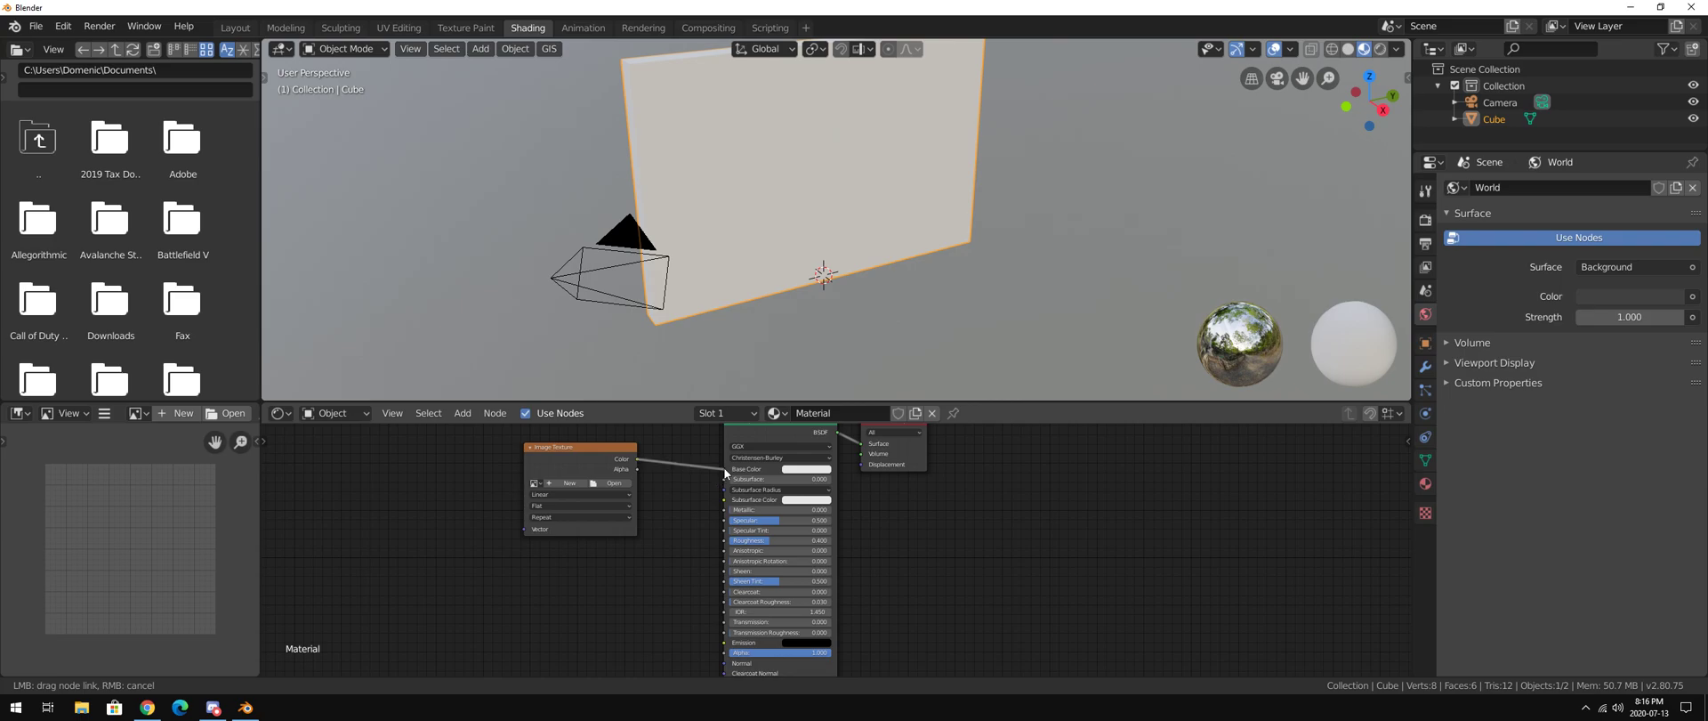
# Load concrete texture.jpg from the Graffiti Wall folder on the Desktop into the Image Texture node
pyautogui.click(608, 483)
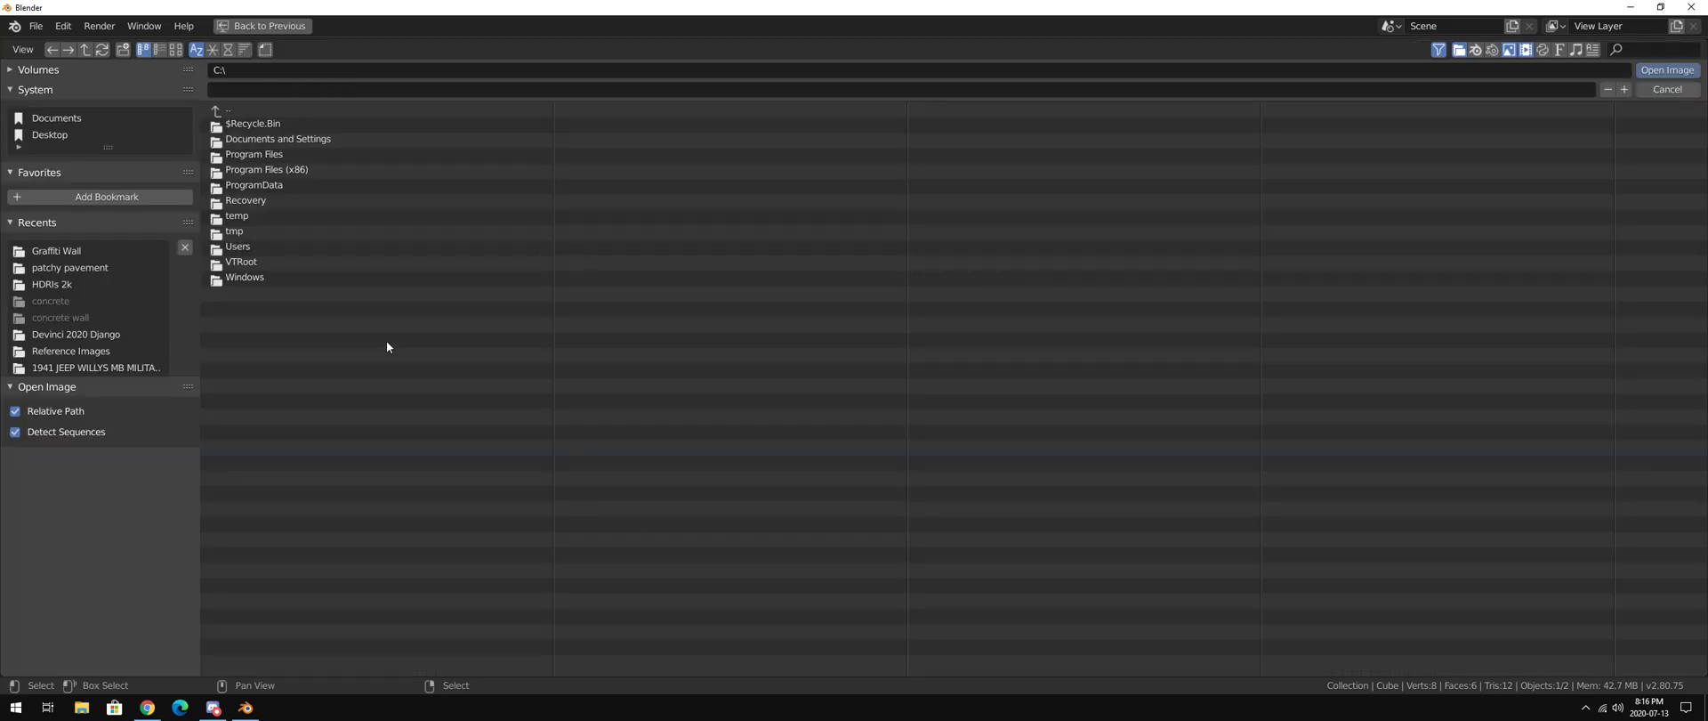
pyautogui.click(46, 134)
pyautogui.doubleClick(258, 171)
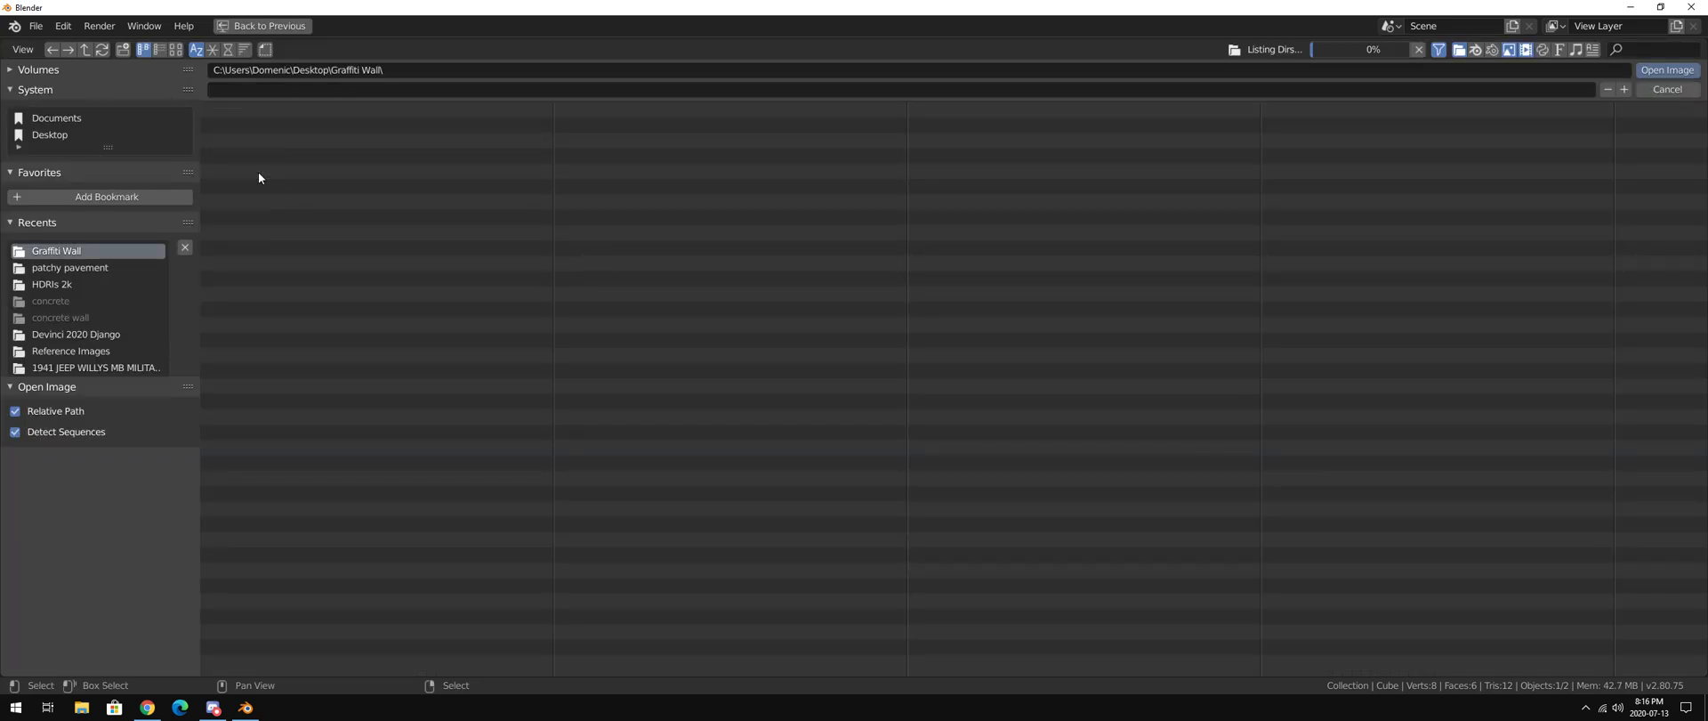
pyautogui.click(263, 141)
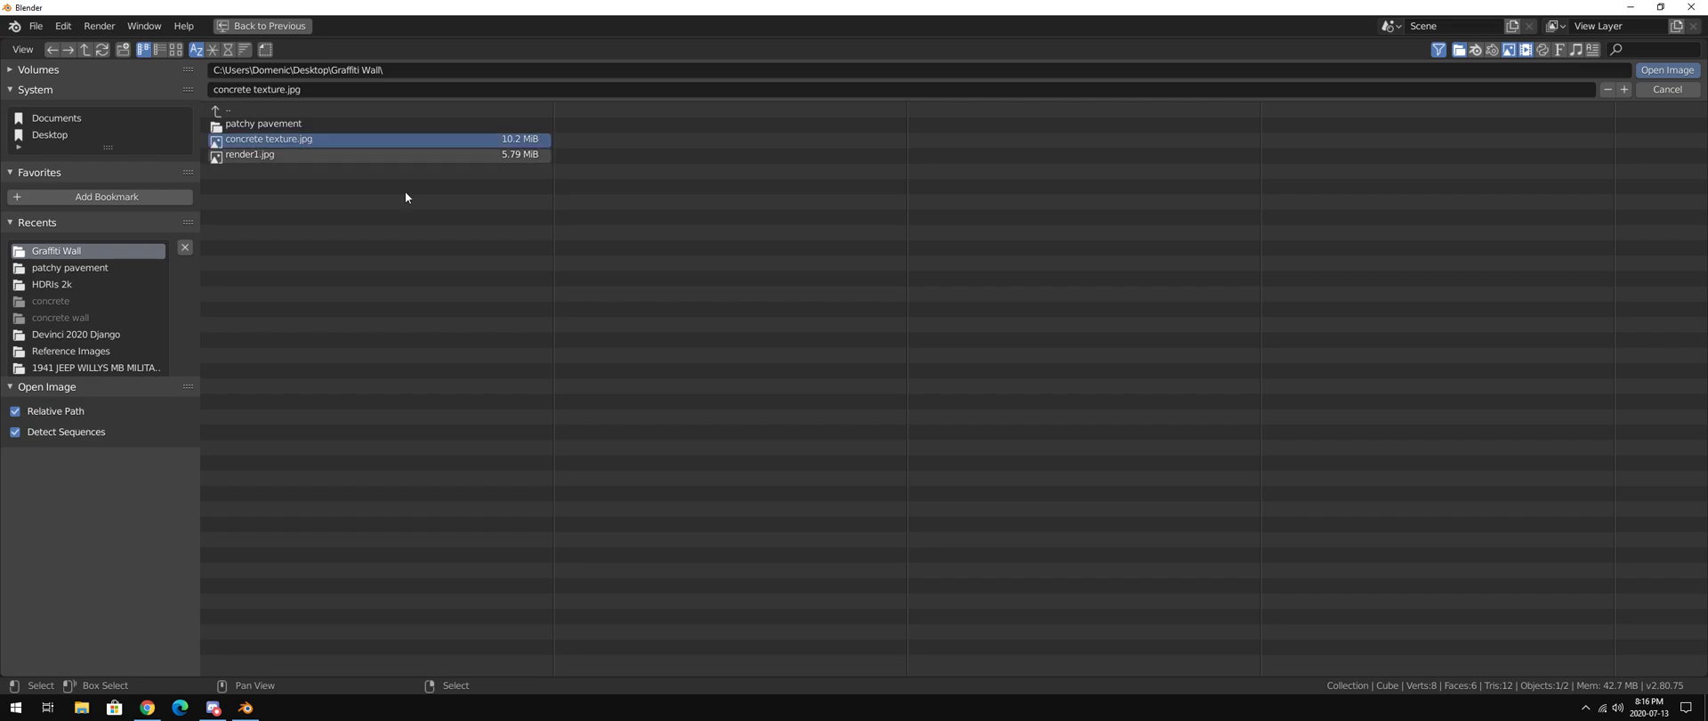
pyautogui.click(1668, 72)
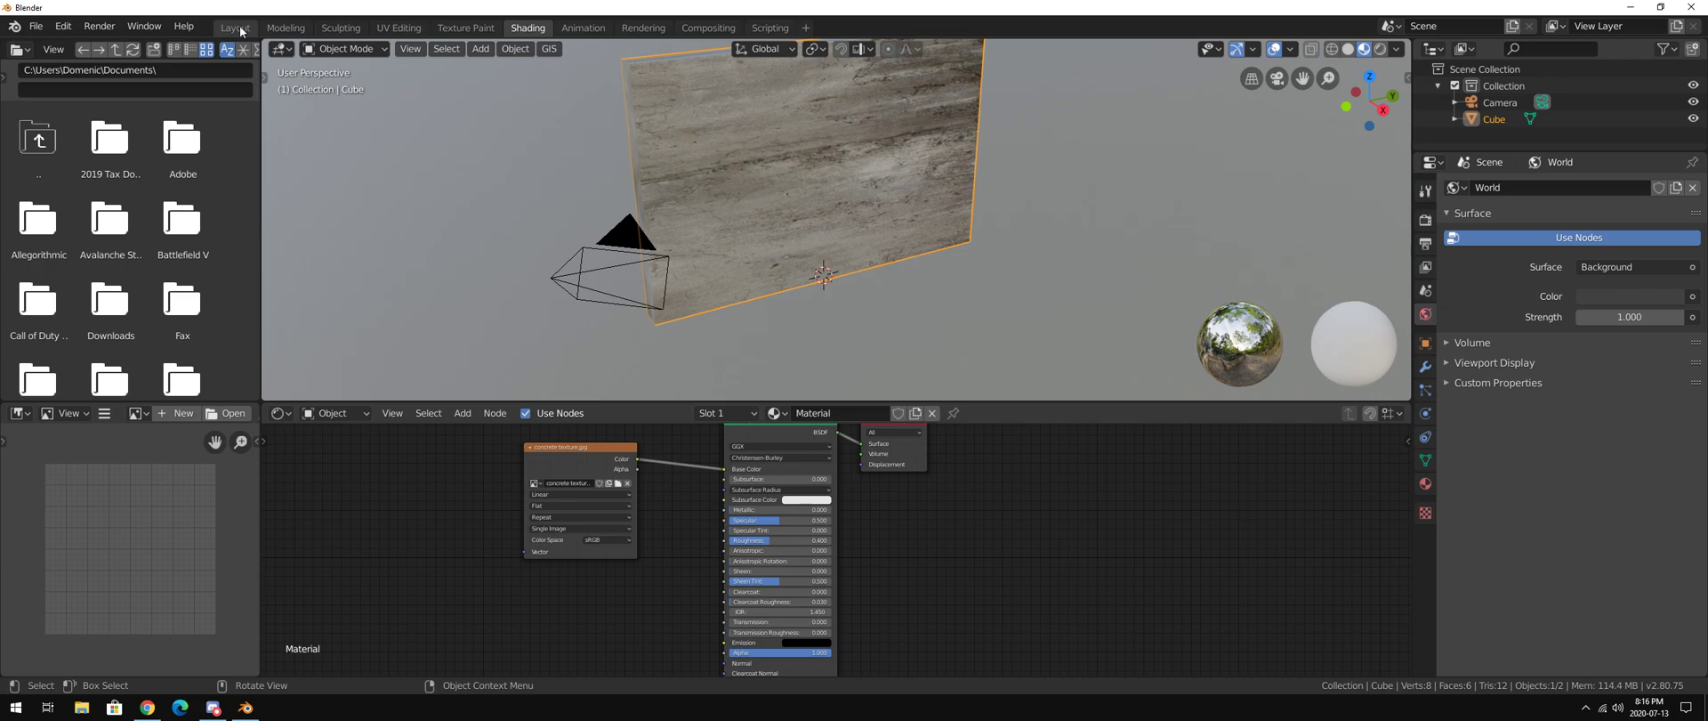
# In the UV Editing workspace, use face selection to select the wall's large front face
pyautogui.click(398, 28)
pyautogui.moveTo(943, 347); pyautogui.dragTo(962, 353, button='middle')
pyautogui.click(935, 218)
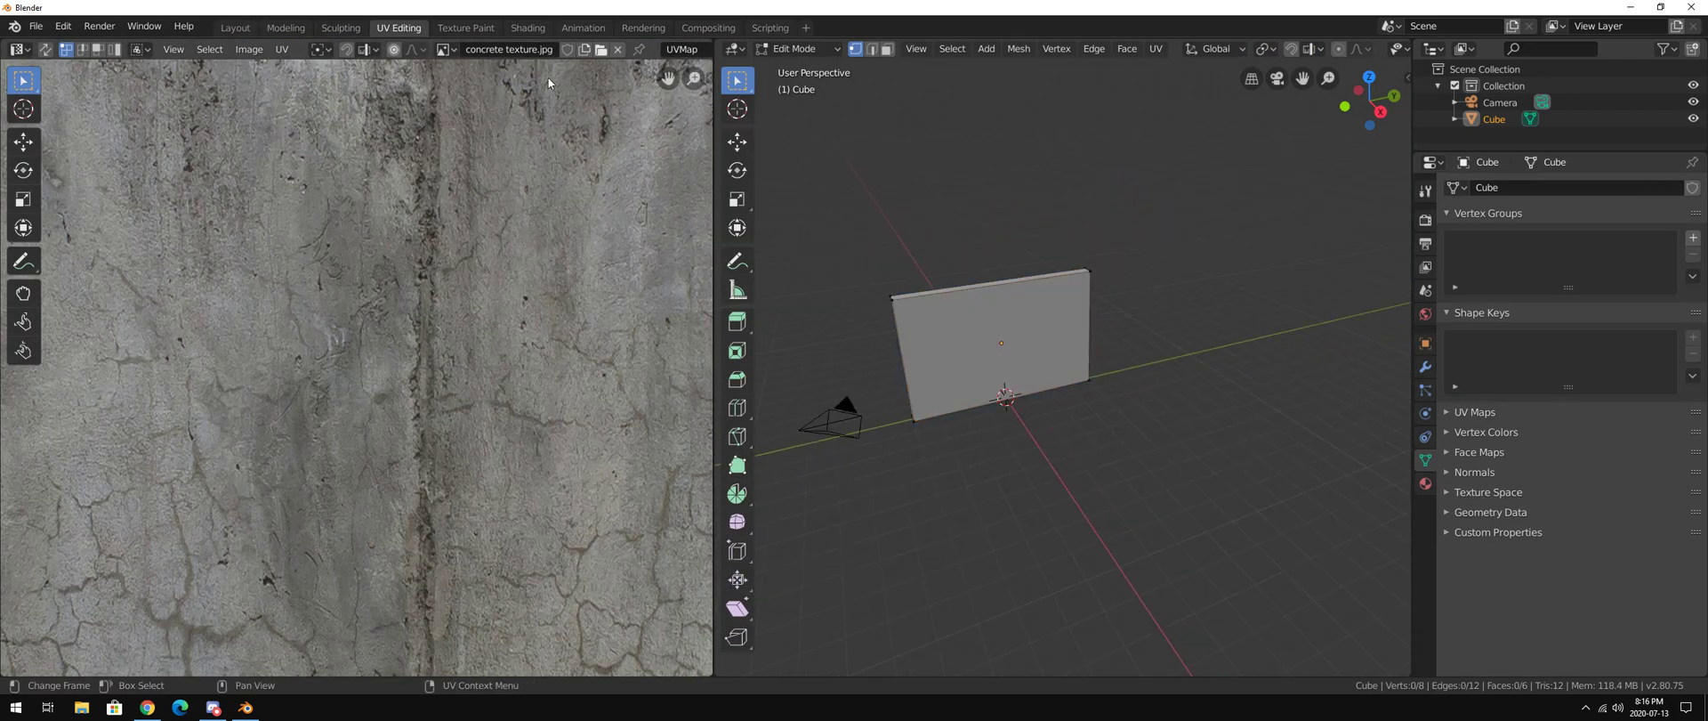
pyautogui.click(889, 49)
pyautogui.click(975, 363)
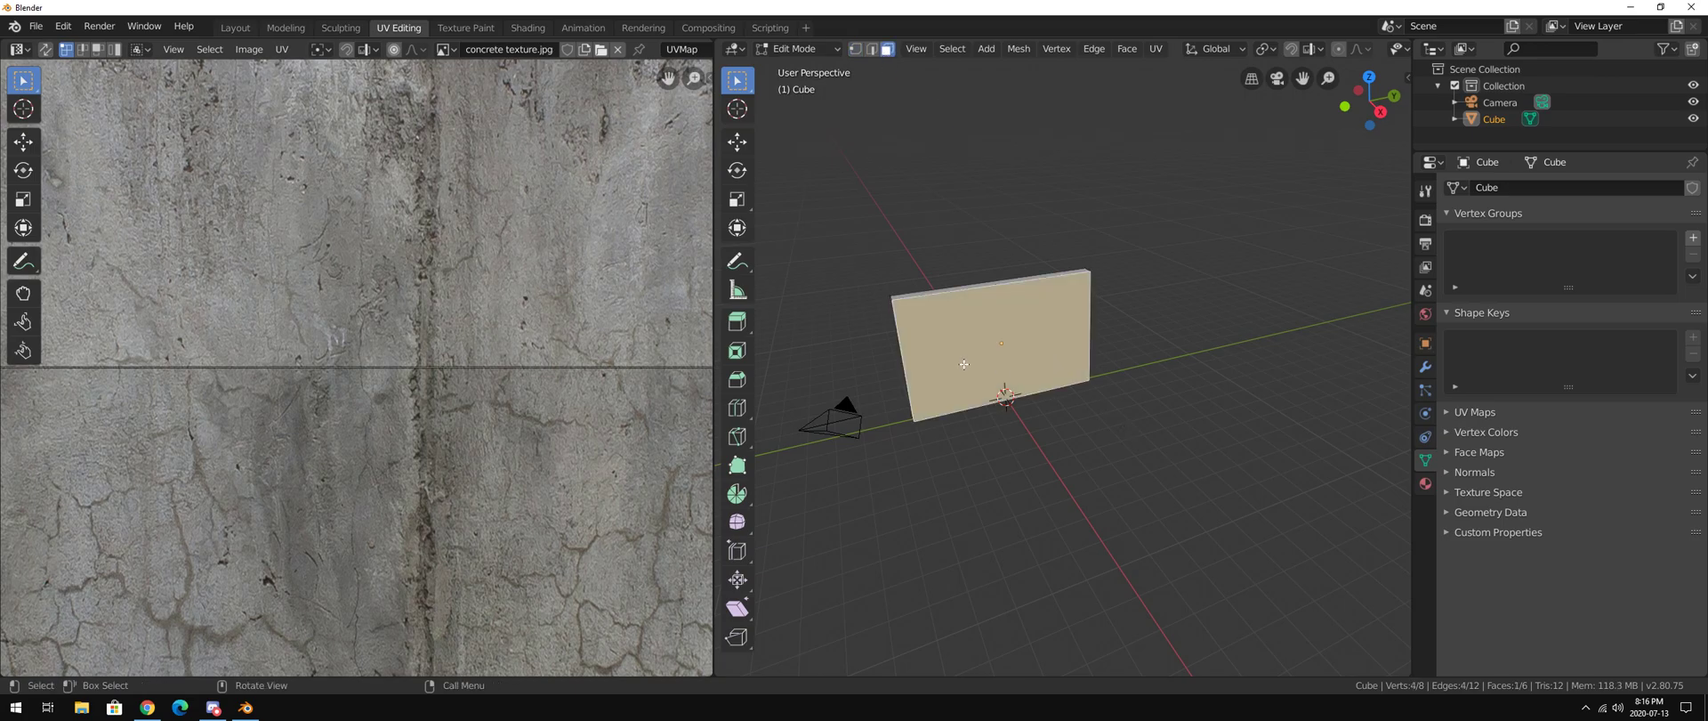
# Select the front face's UVs and rotate them a snapped quarter turn so the rectangle stands upright
pyautogui.scroll(-4, 579, 387)
pyautogui.scroll(-6, 529, 369)
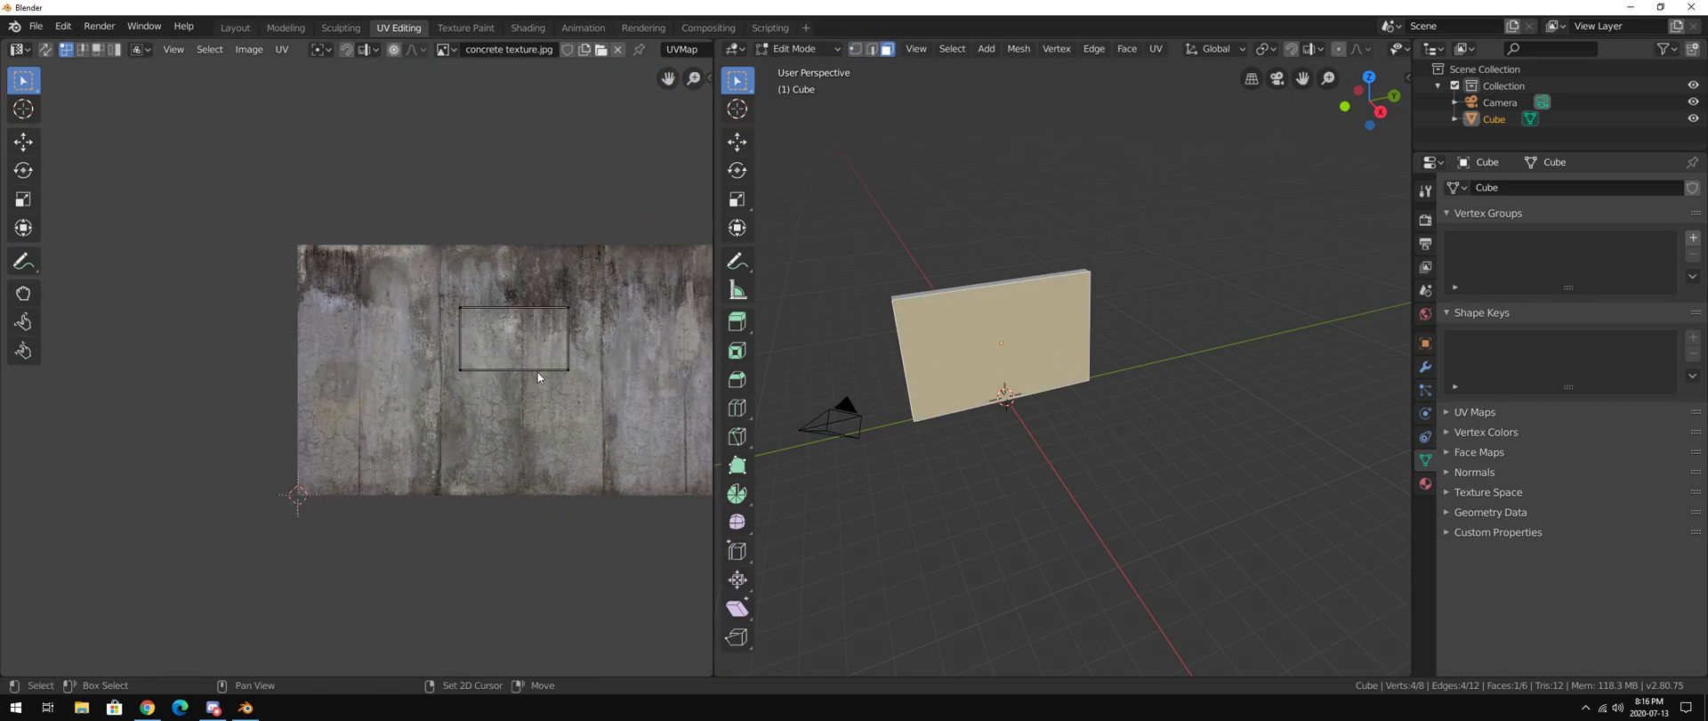
pyautogui.moveTo(537, 372); pyautogui.dragTo(443, 410, button='middle')
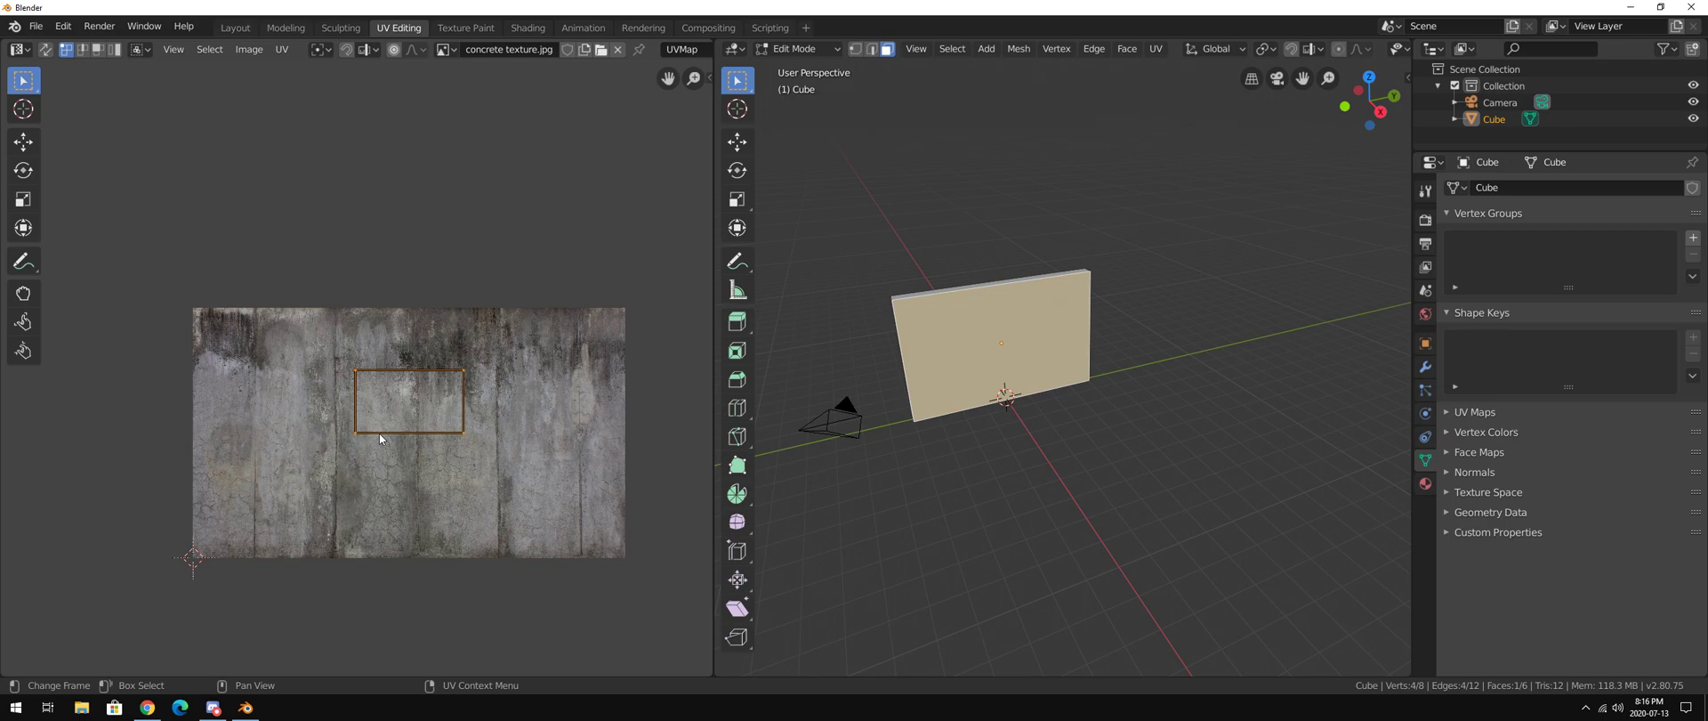
pyautogui.press('r')
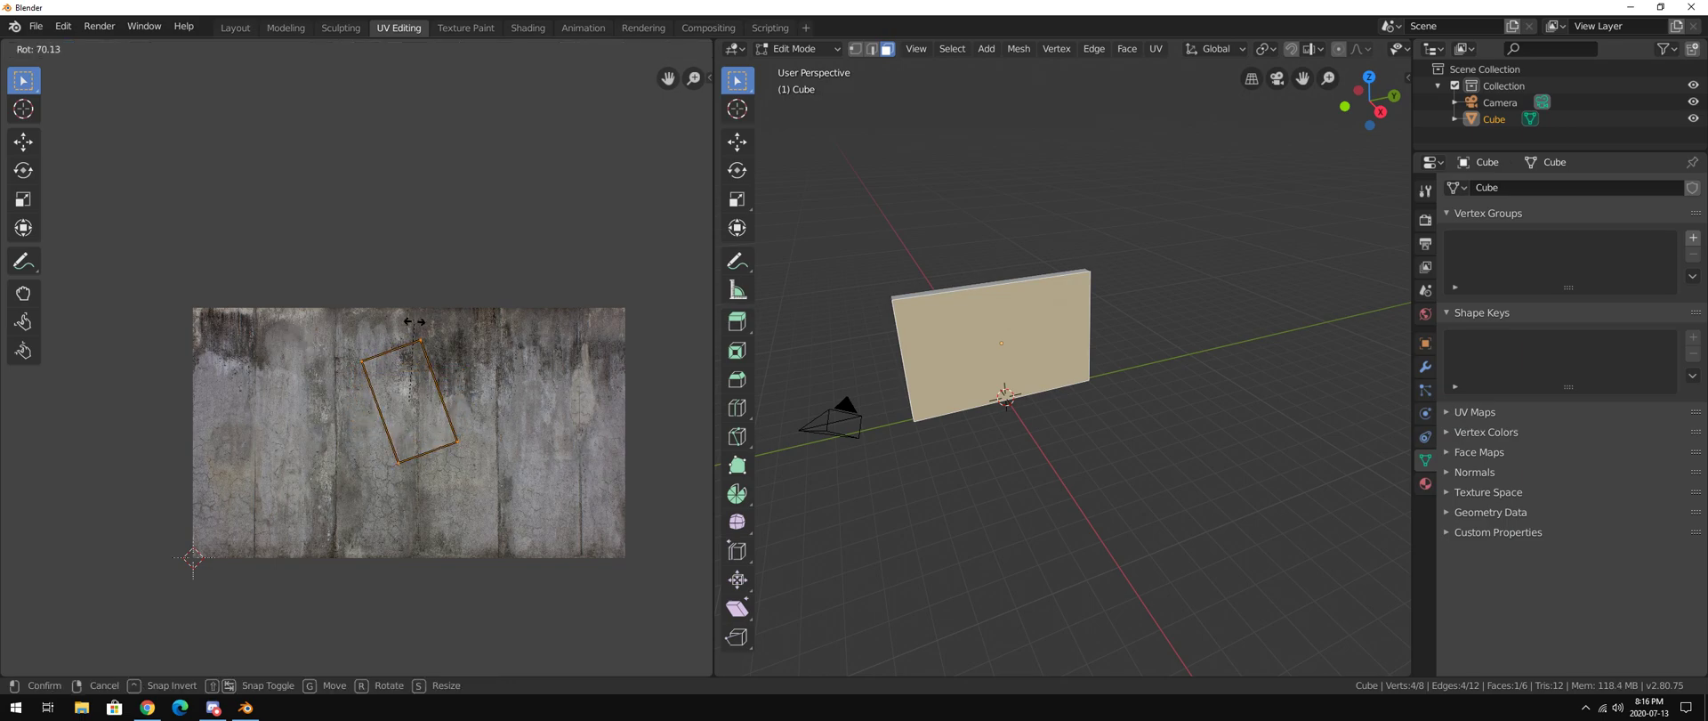
pyautogui.press('ctrl')
pyautogui.click(443, 331)
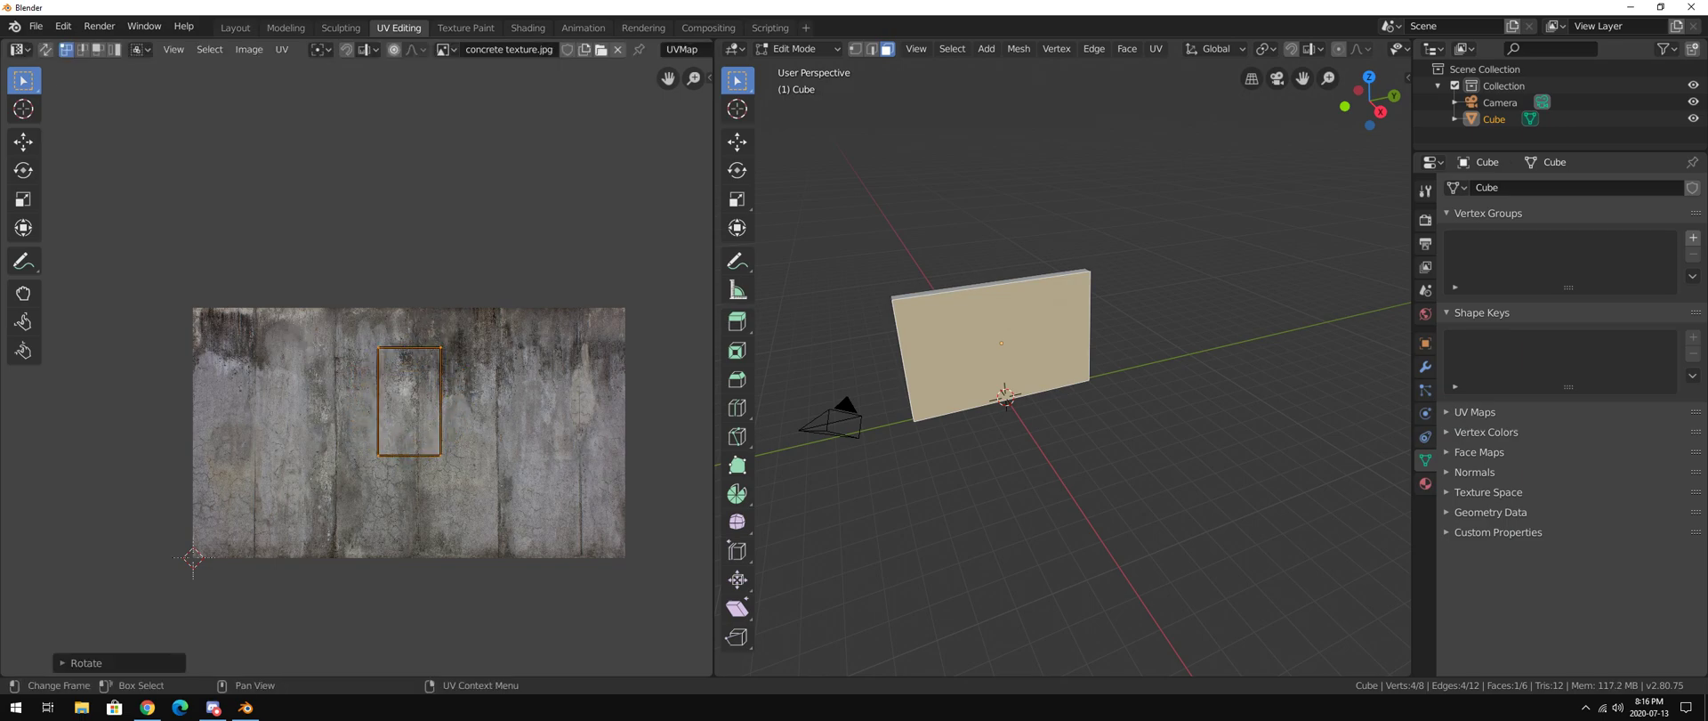
# Scale the front face's UVs along X and Y and move them to cover nearly the whole concrete image
pyautogui.press('s')
pyautogui.press('x')
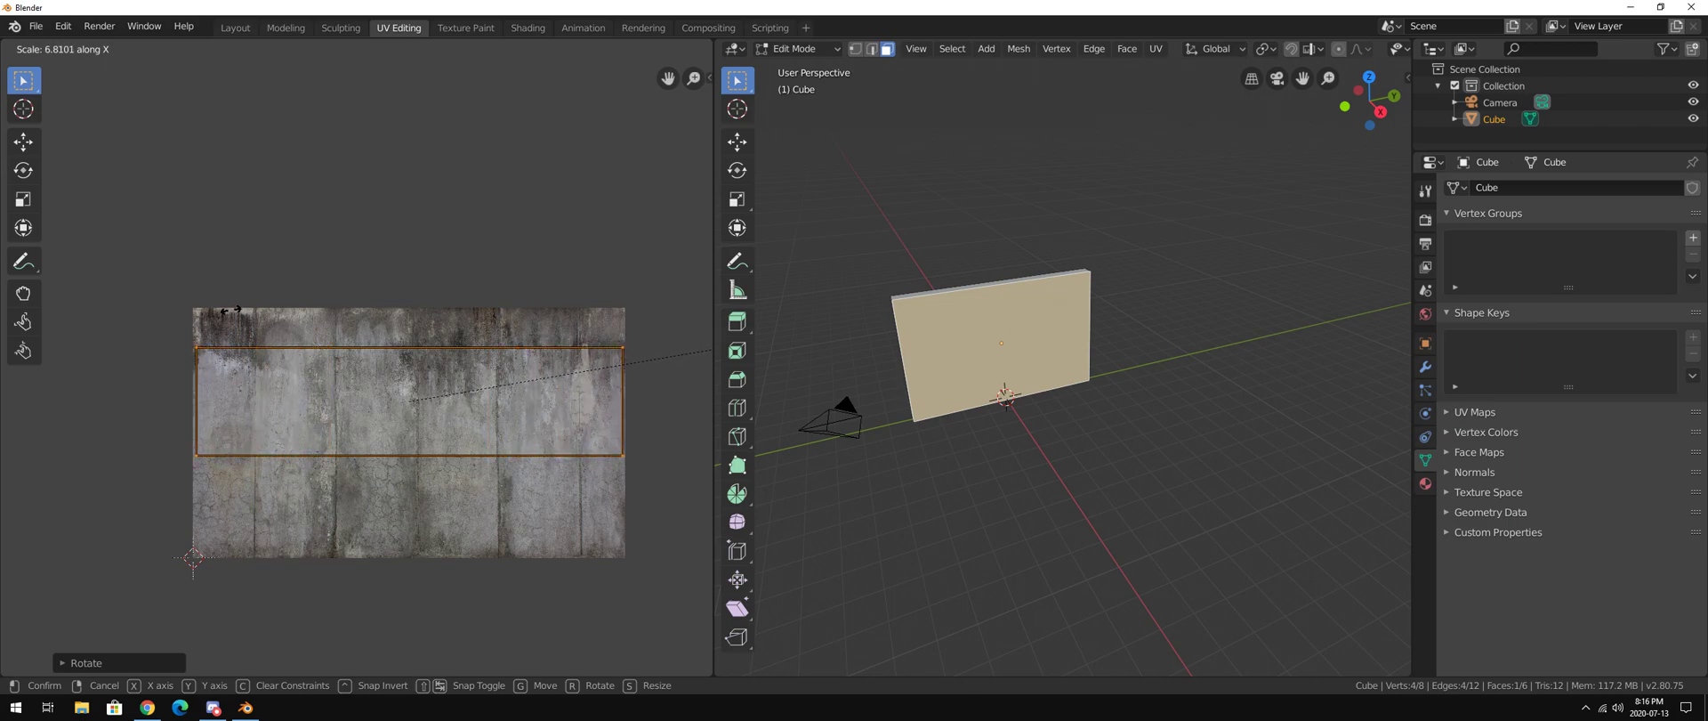
pyautogui.click(226, 313)
pyautogui.press('s')
pyautogui.press('y')
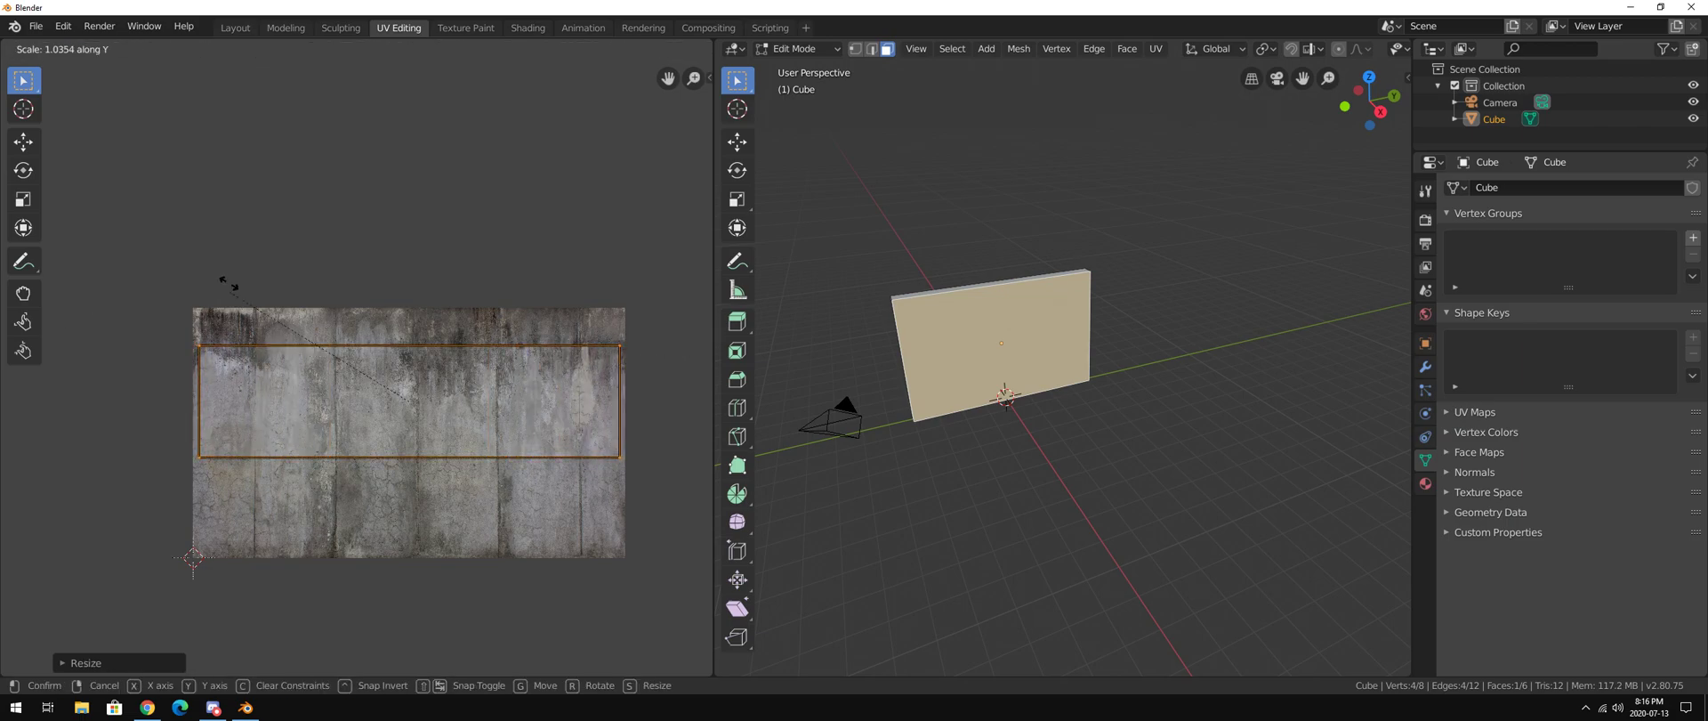
pyautogui.click(315, 569)
pyautogui.press('g')
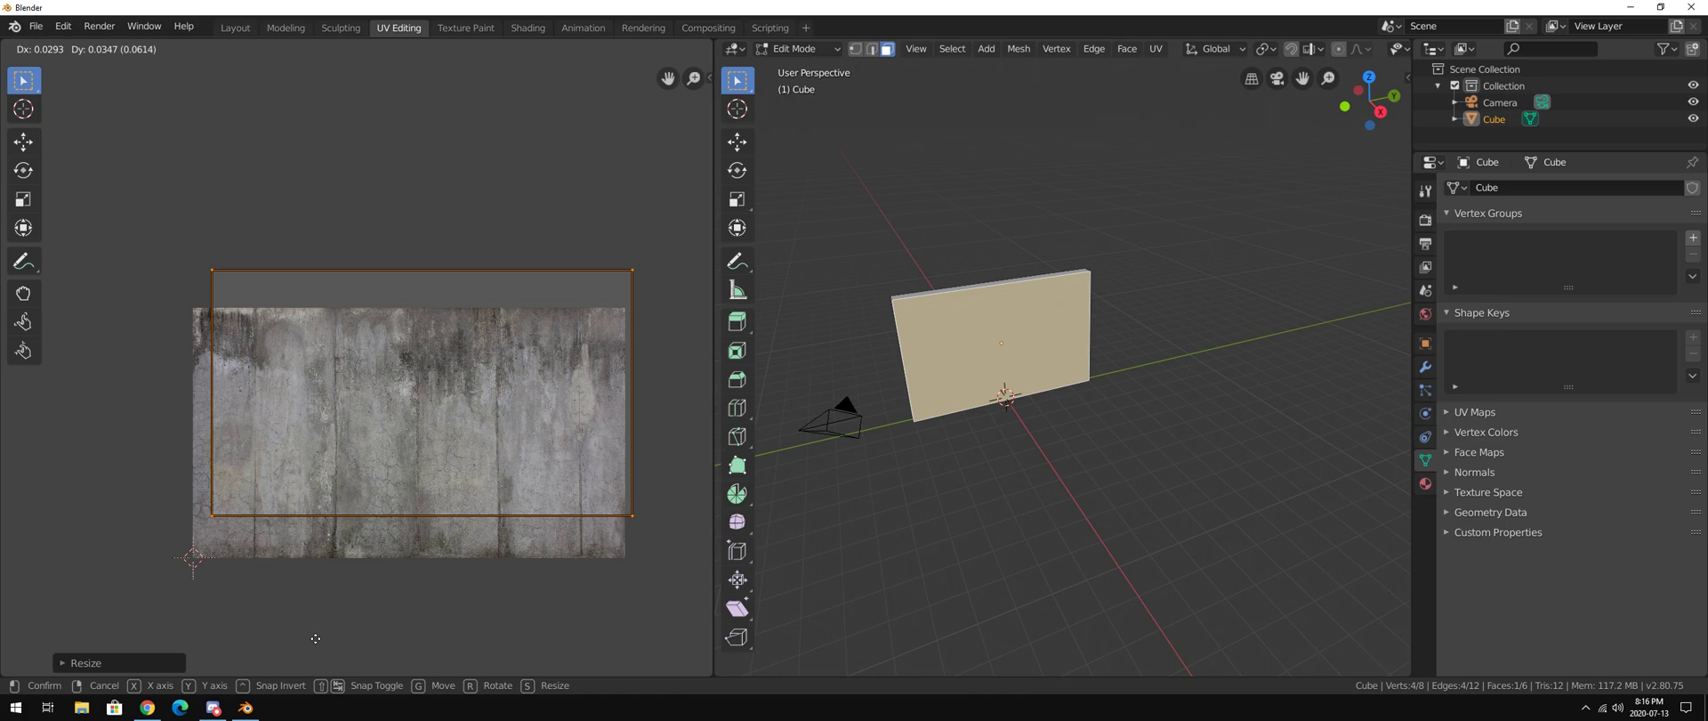
pyautogui.click(295, 48)
# Show material shading in the UV Editing 3D view, deselect the face, and inspect the concrete texture on the wall
pyautogui.scroll(-5, 1370, 49)
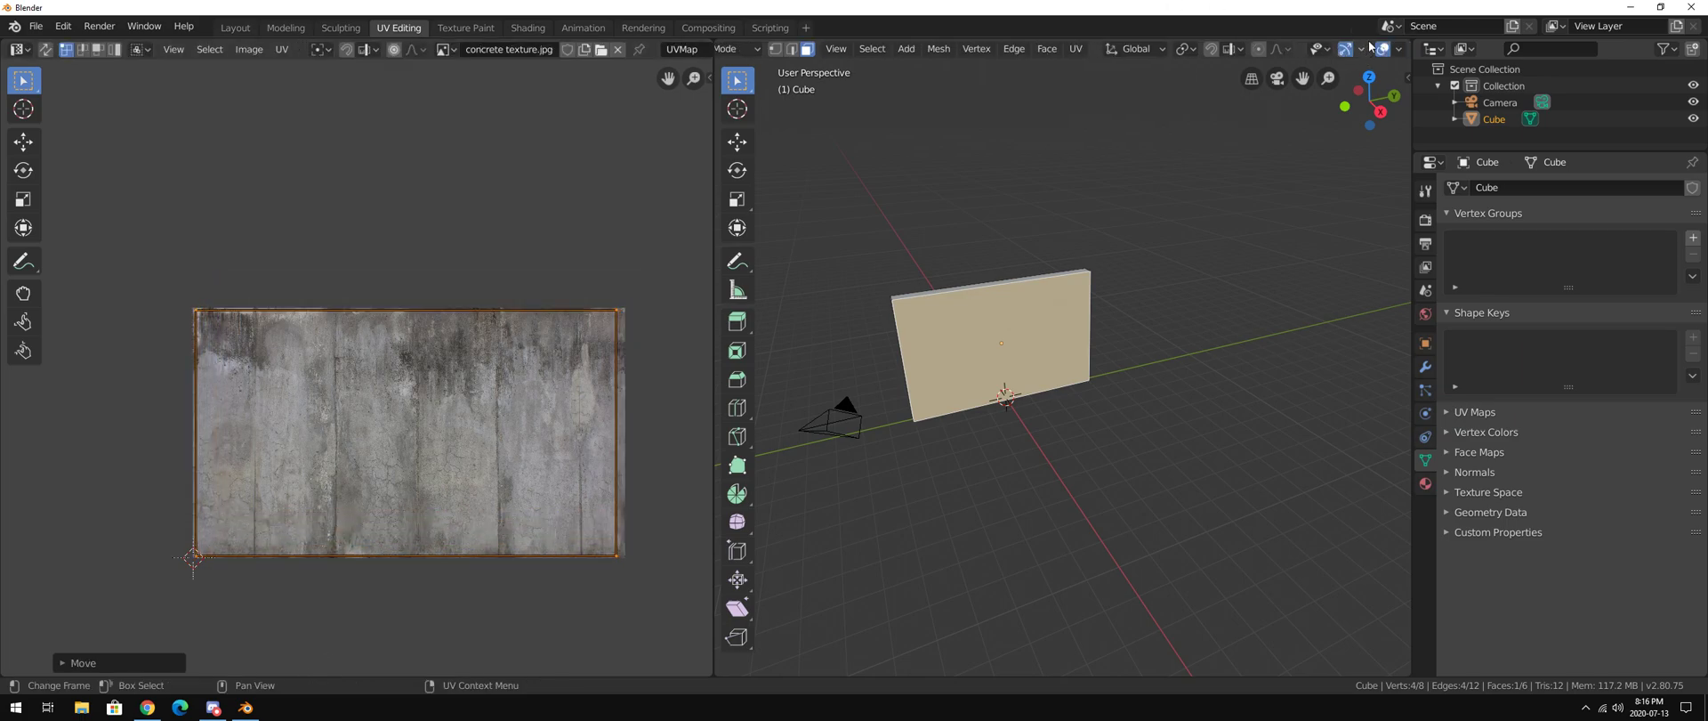
pyautogui.click(1366, 49)
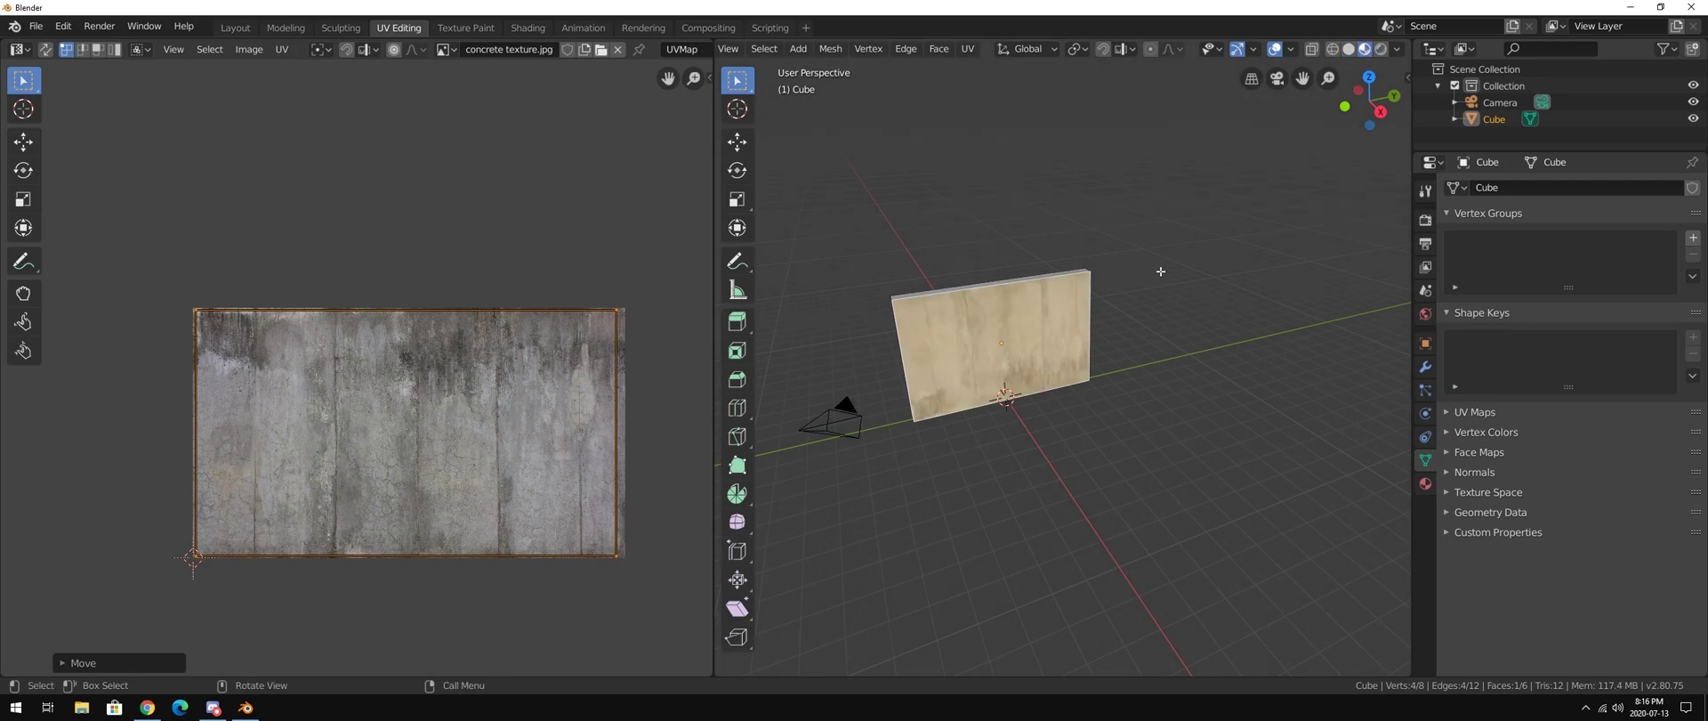
pyautogui.hotkey('alt', 'a')
pyautogui.scroll(5, 1023, 338)
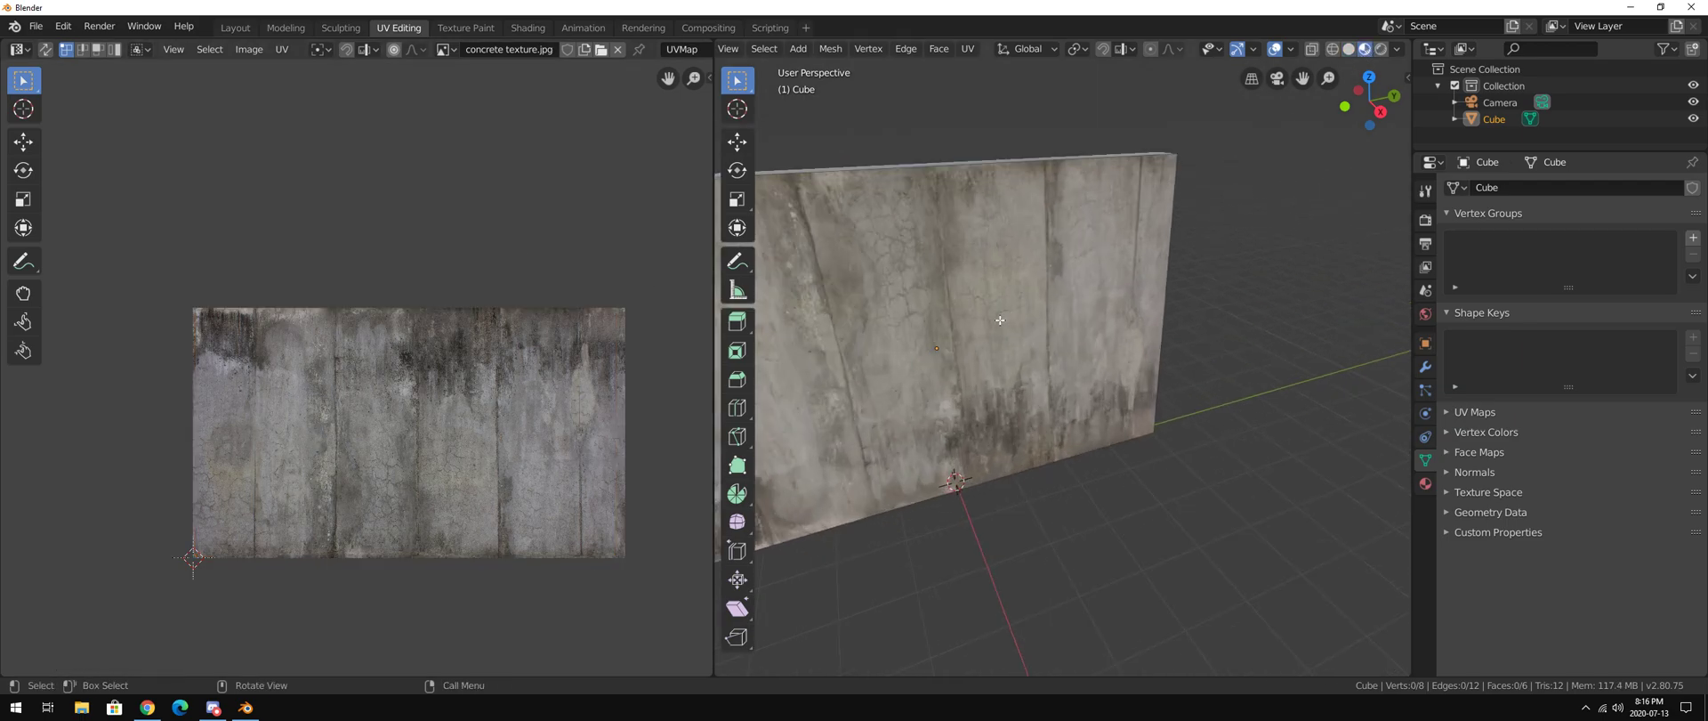
pyautogui.moveTo(970, 360); pyautogui.dragTo(1137, 308, button='middle')
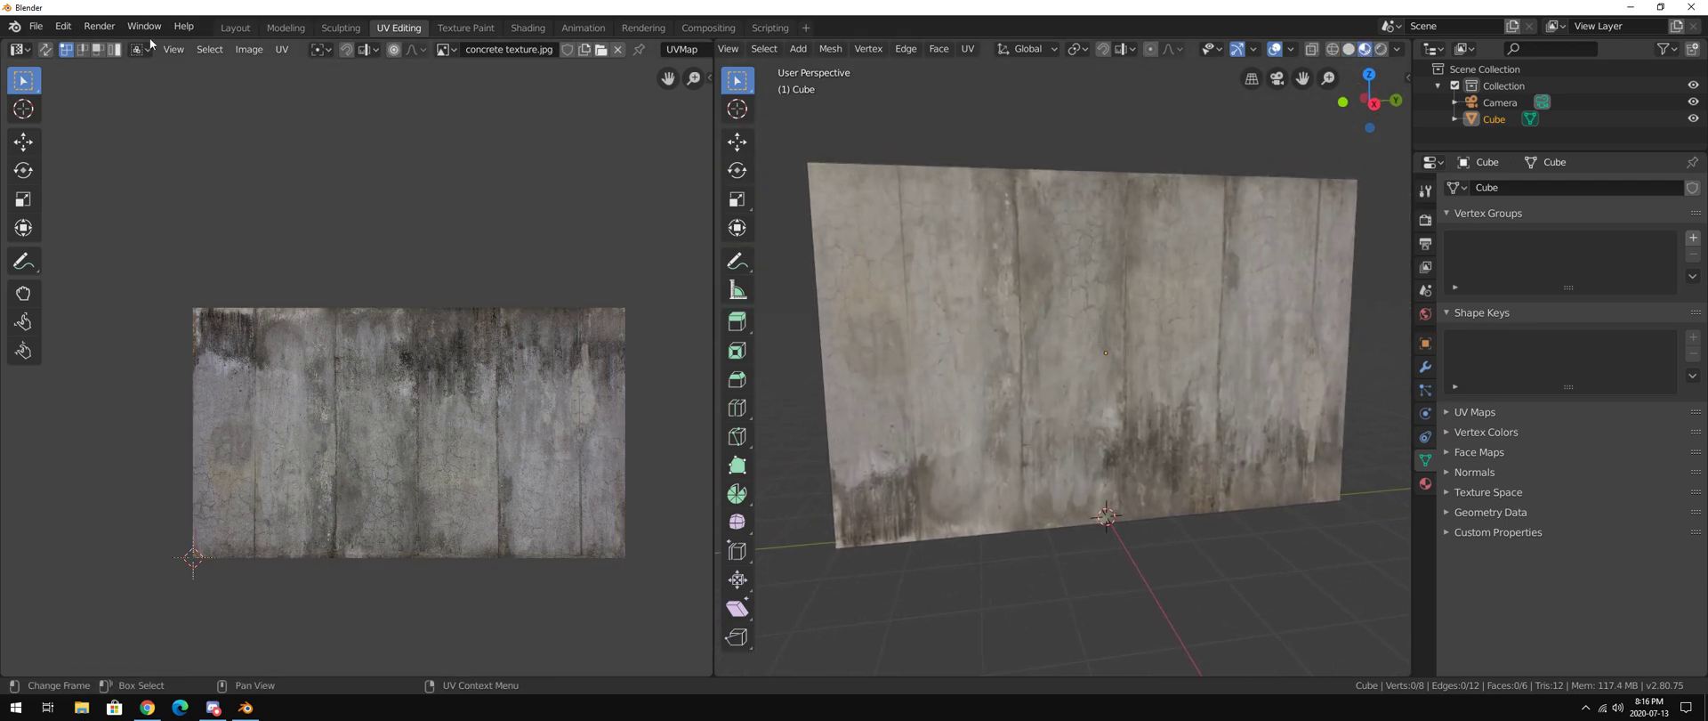
# Return to the Layout workspace and display the wall there with material preview shading
pyautogui.click(235, 27)
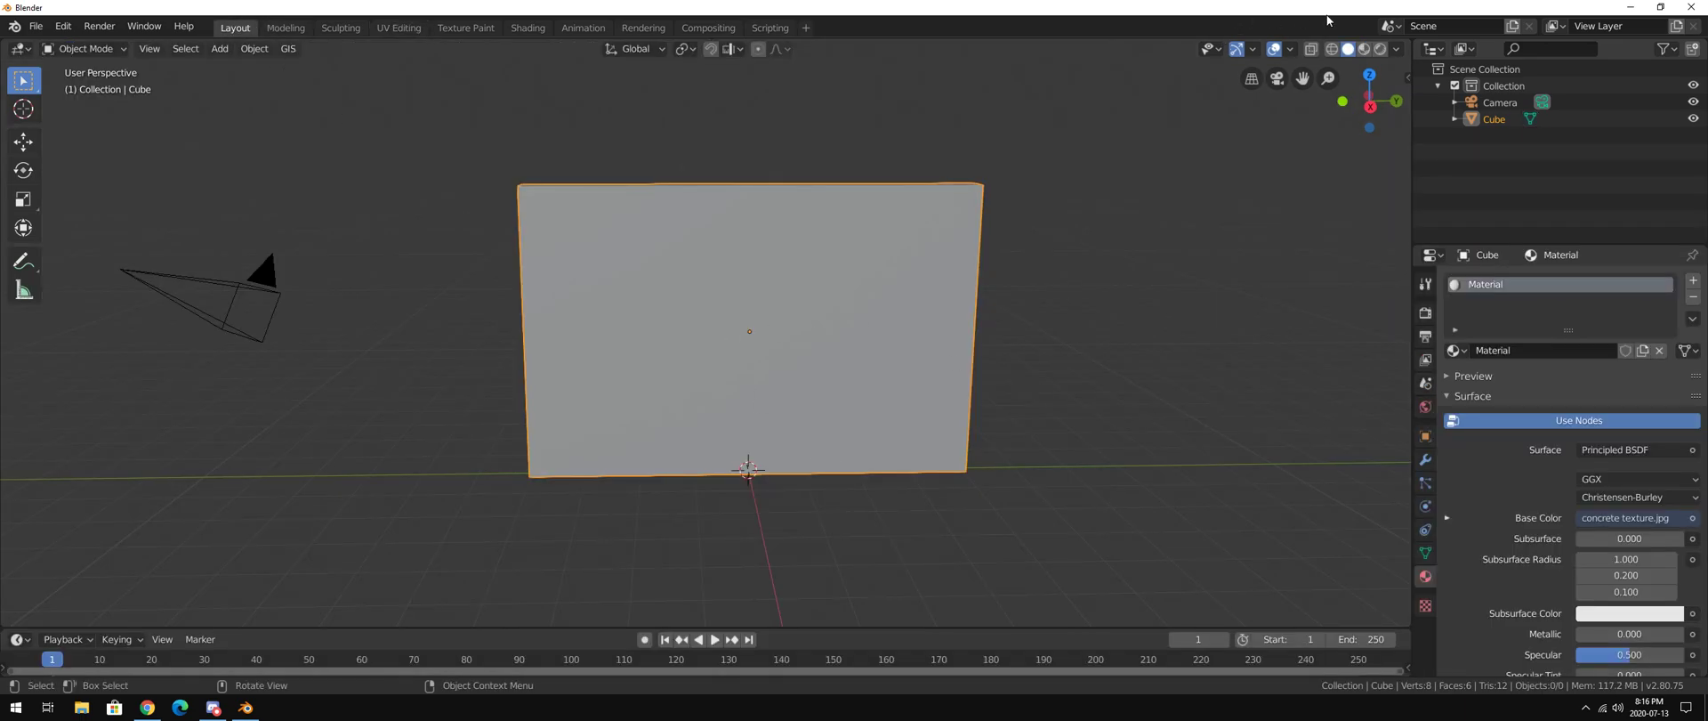
pyautogui.click(1366, 49)
pyautogui.scroll(-5, 1590, 509)
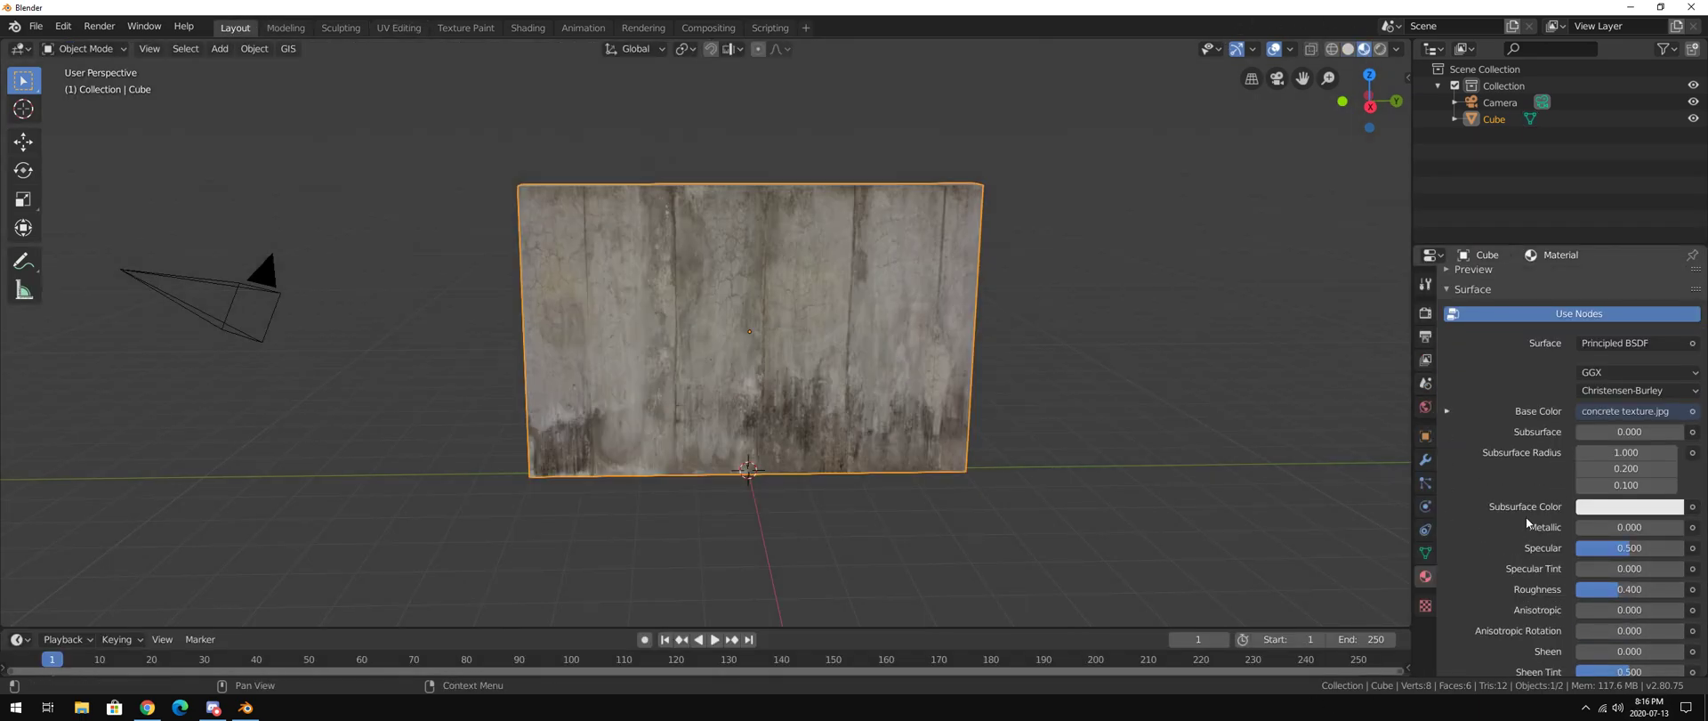
# Raise the concrete material's roughness to 1.000, deselect the wall, and inspect its matte surface
pyautogui.moveTo(1609, 544); pyautogui.dragTo(1690, 545)
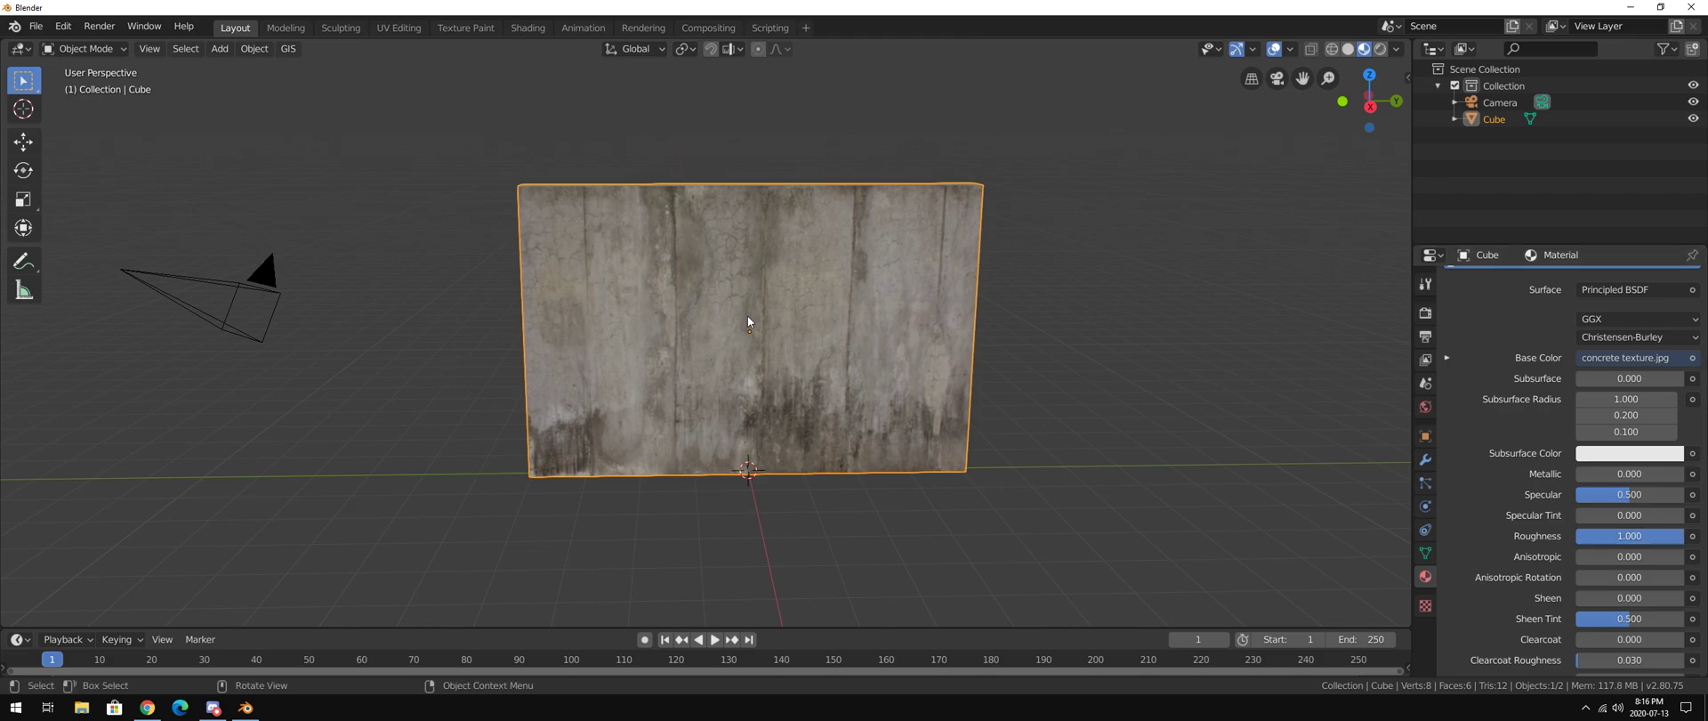
pyautogui.hotkey('alt', 'a')
pyautogui.moveTo(943, 313); pyautogui.dragTo(816, 283, button='middle')
pyautogui.scroll(1, 760, 312)
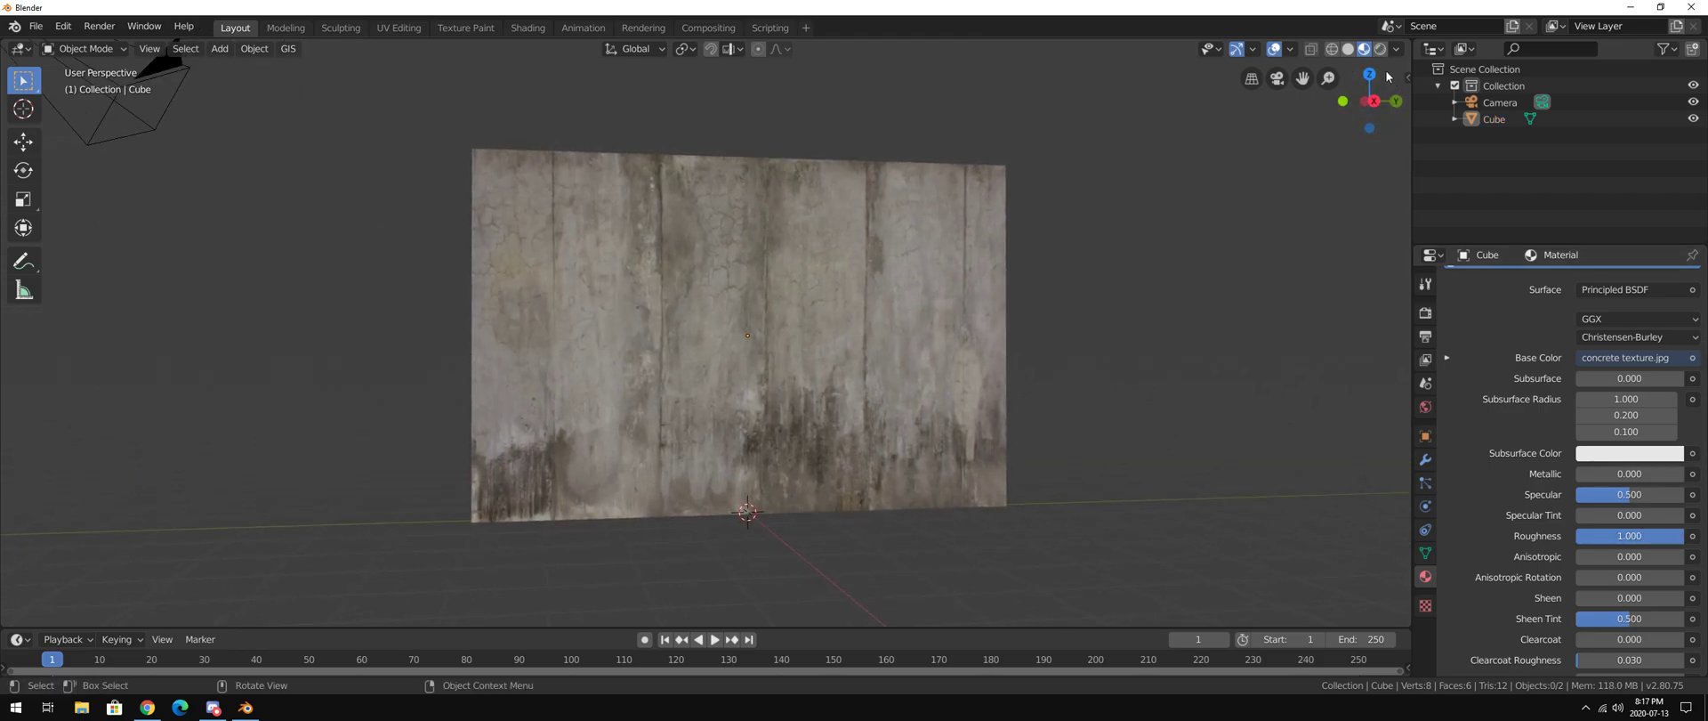
# Add a text object at the base of the wall, facing the right orthographic view
pyautogui.click(1374, 101)
pyautogui.click(220, 48)
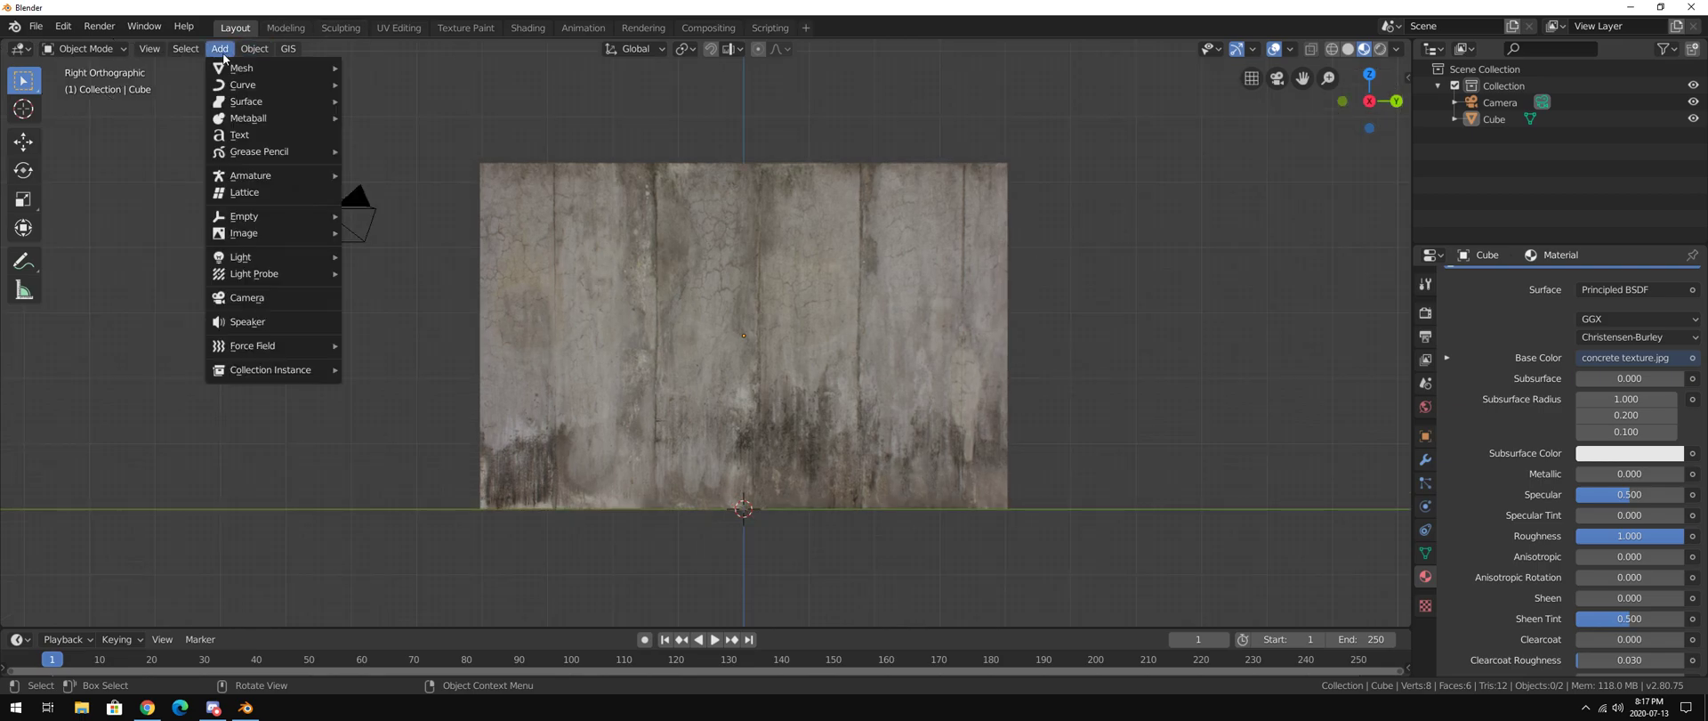
pyautogui.click(235, 136)
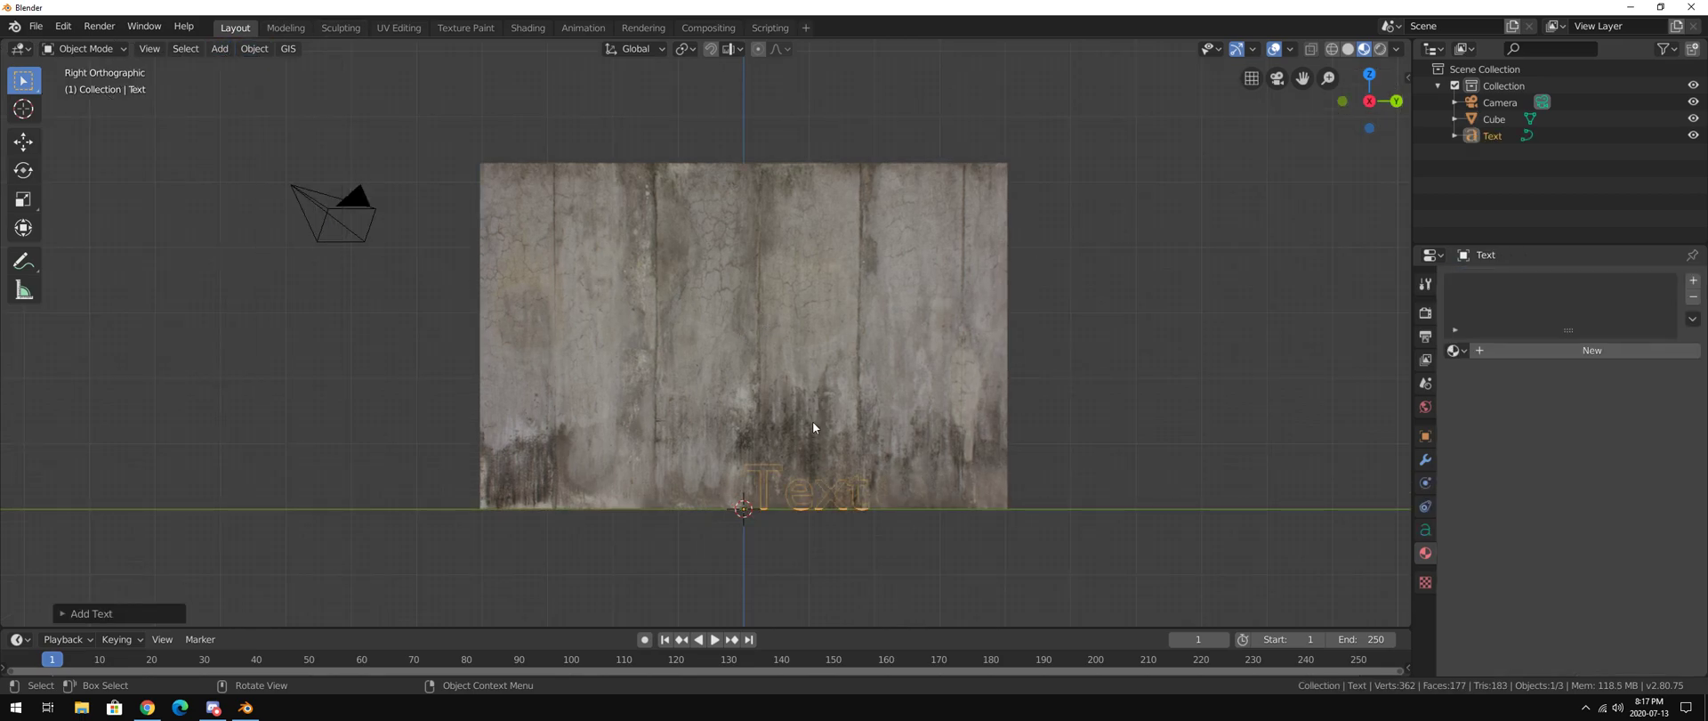
# Move the text along global X by about 0.3 m so it stands in front of the wall
pyautogui.moveTo(652, 377); pyautogui.dragTo(739, 397, button='middle')
pyautogui.press('g')
pyautogui.press('y')
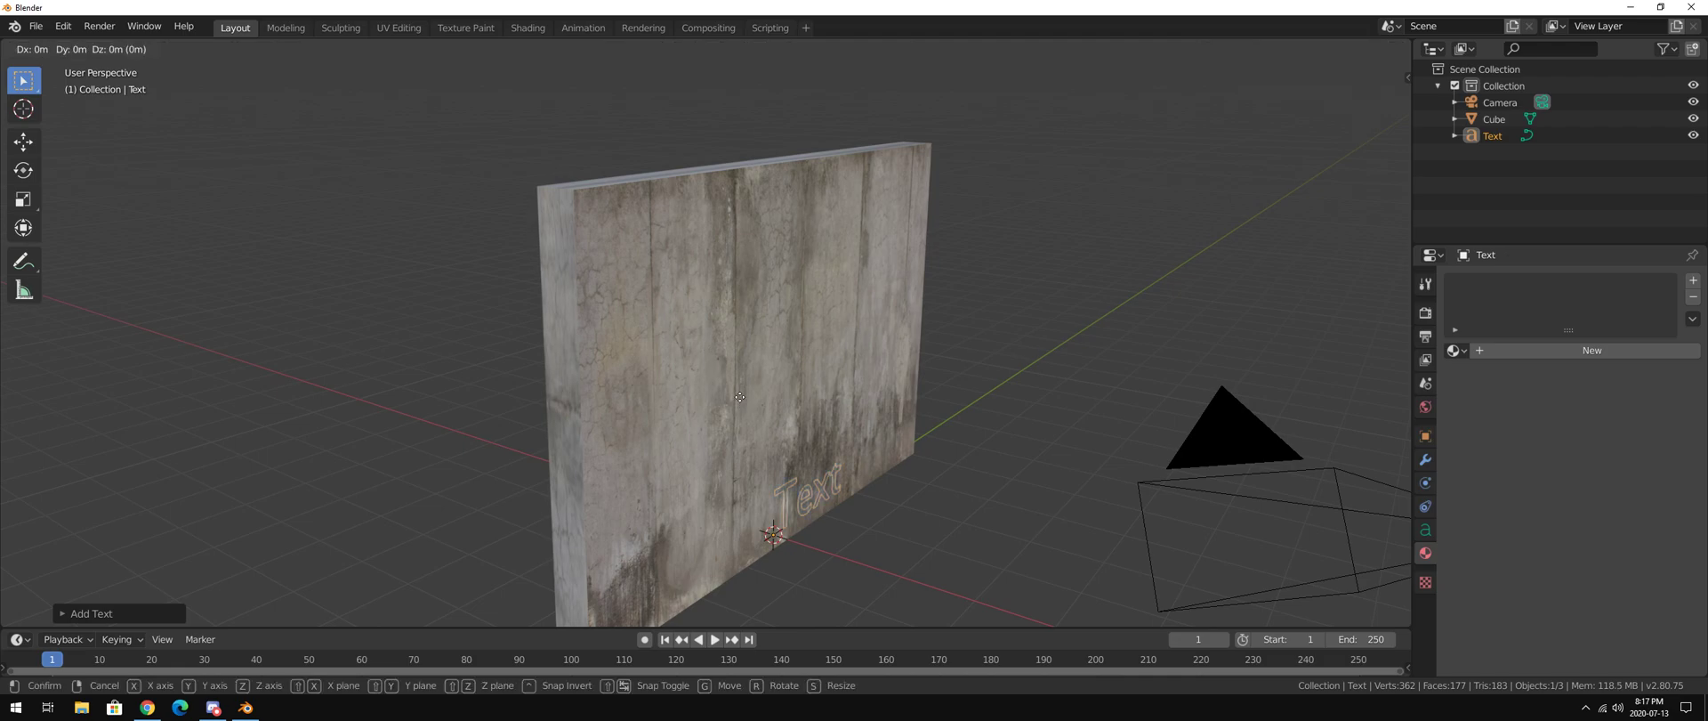
pyautogui.press('x')
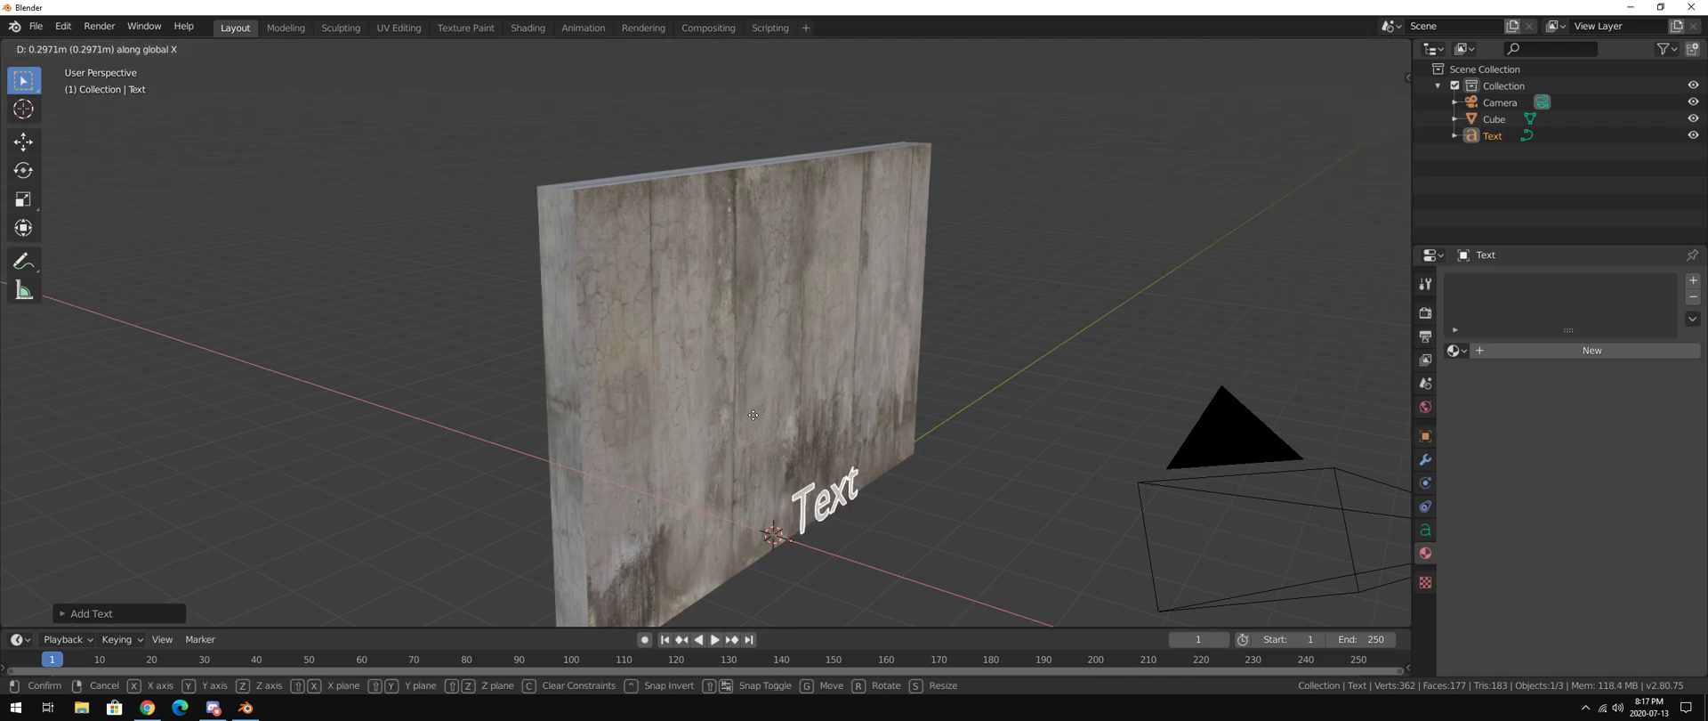
pyautogui.click(759, 417)
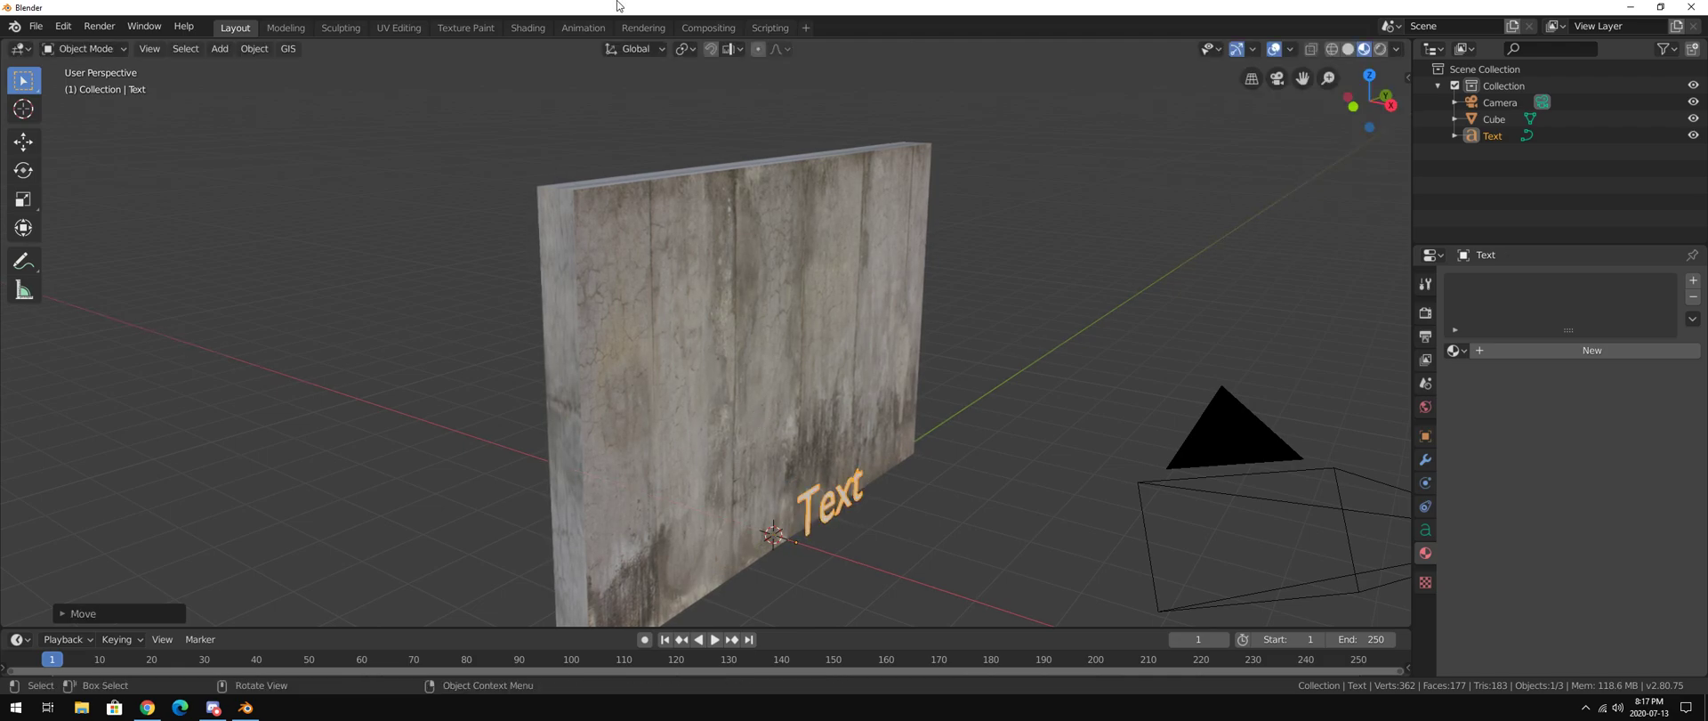
# Enable snapping and move the text back along global X by about 0.13 m to the wall's front face
pyautogui.click(725, 52)
pyautogui.click(701, 148)
pyautogui.scroll(3, 800, 514)
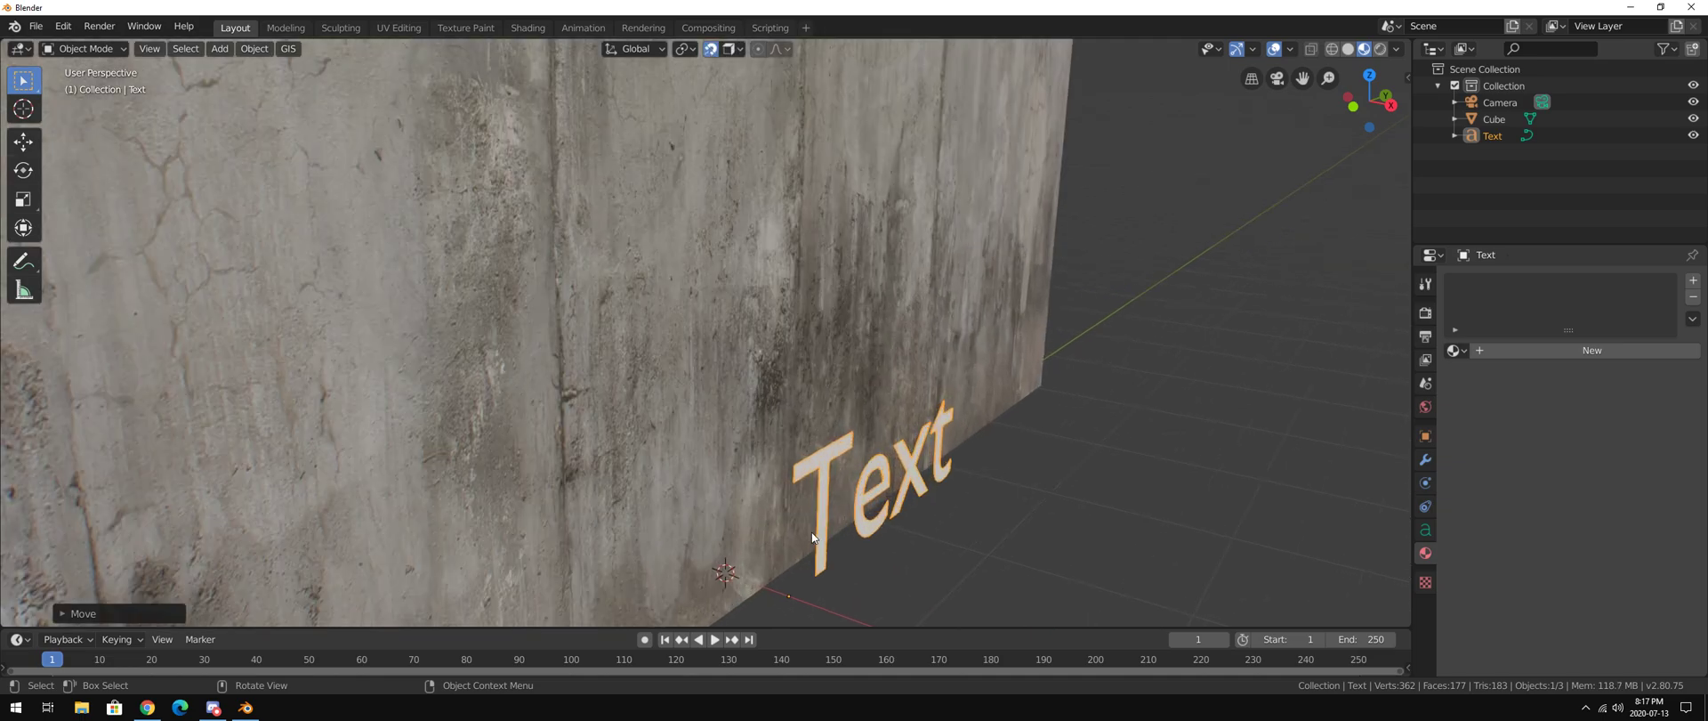
pyautogui.press('g')
pyautogui.press('x')
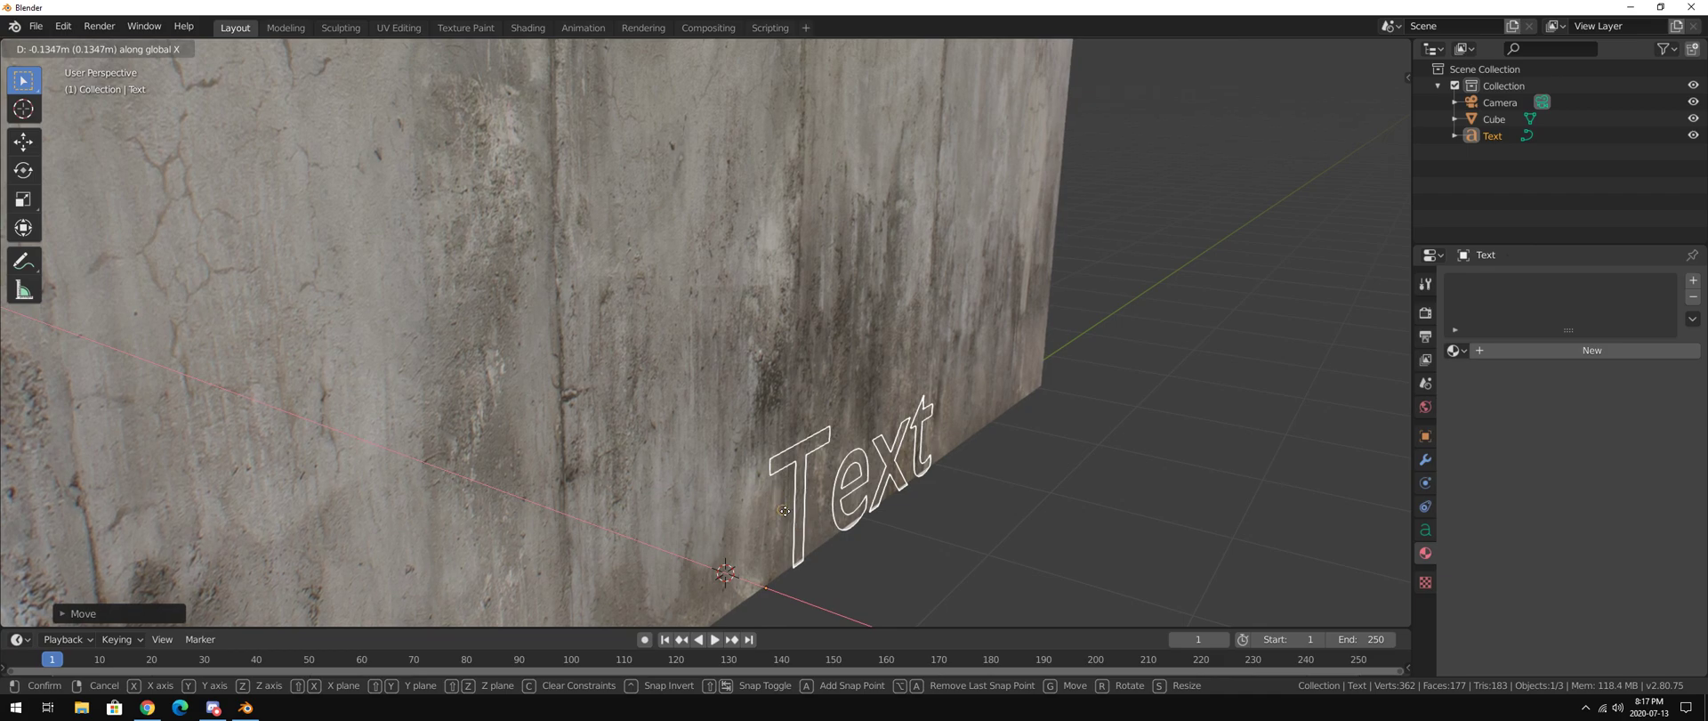
pyautogui.click(813, 530)
pyautogui.moveTo(814, 530); pyautogui.dragTo(854, 523, button='middle')
# Set the geometry offset of the text object to 0.004 m
pyautogui.click(1424, 530)
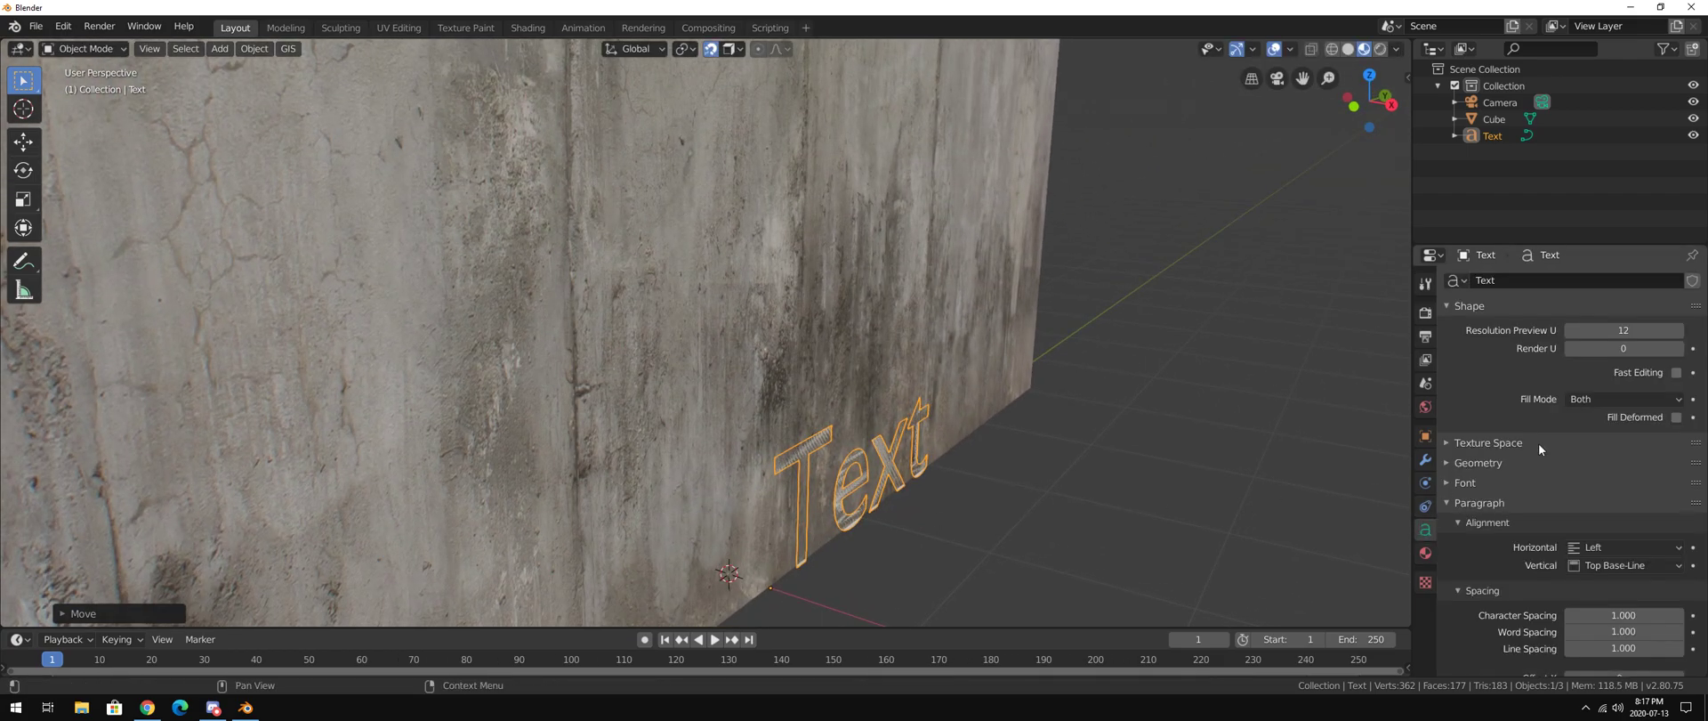
pyautogui.click(1456, 464)
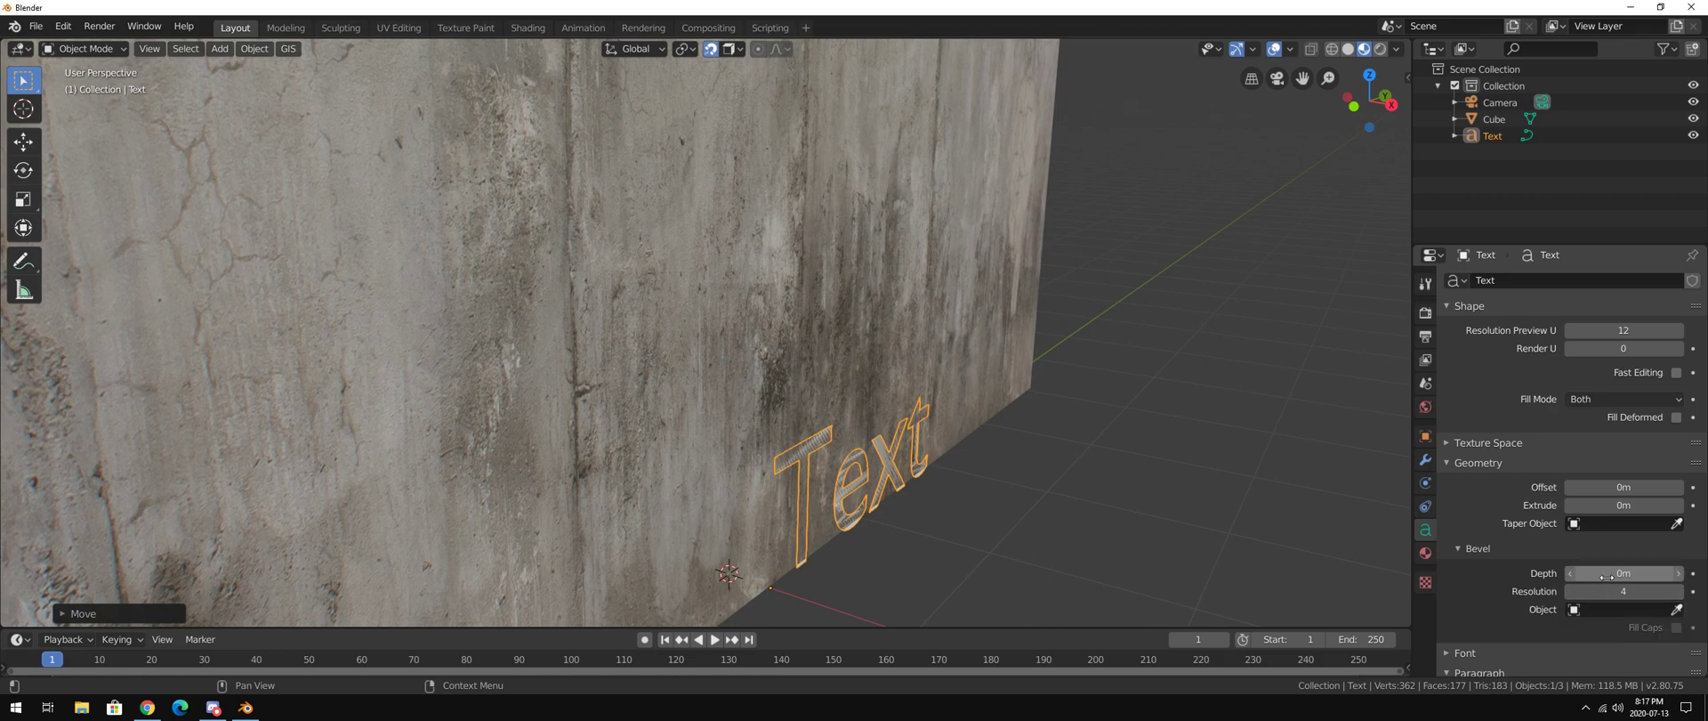
pyautogui.click(1655, 492)
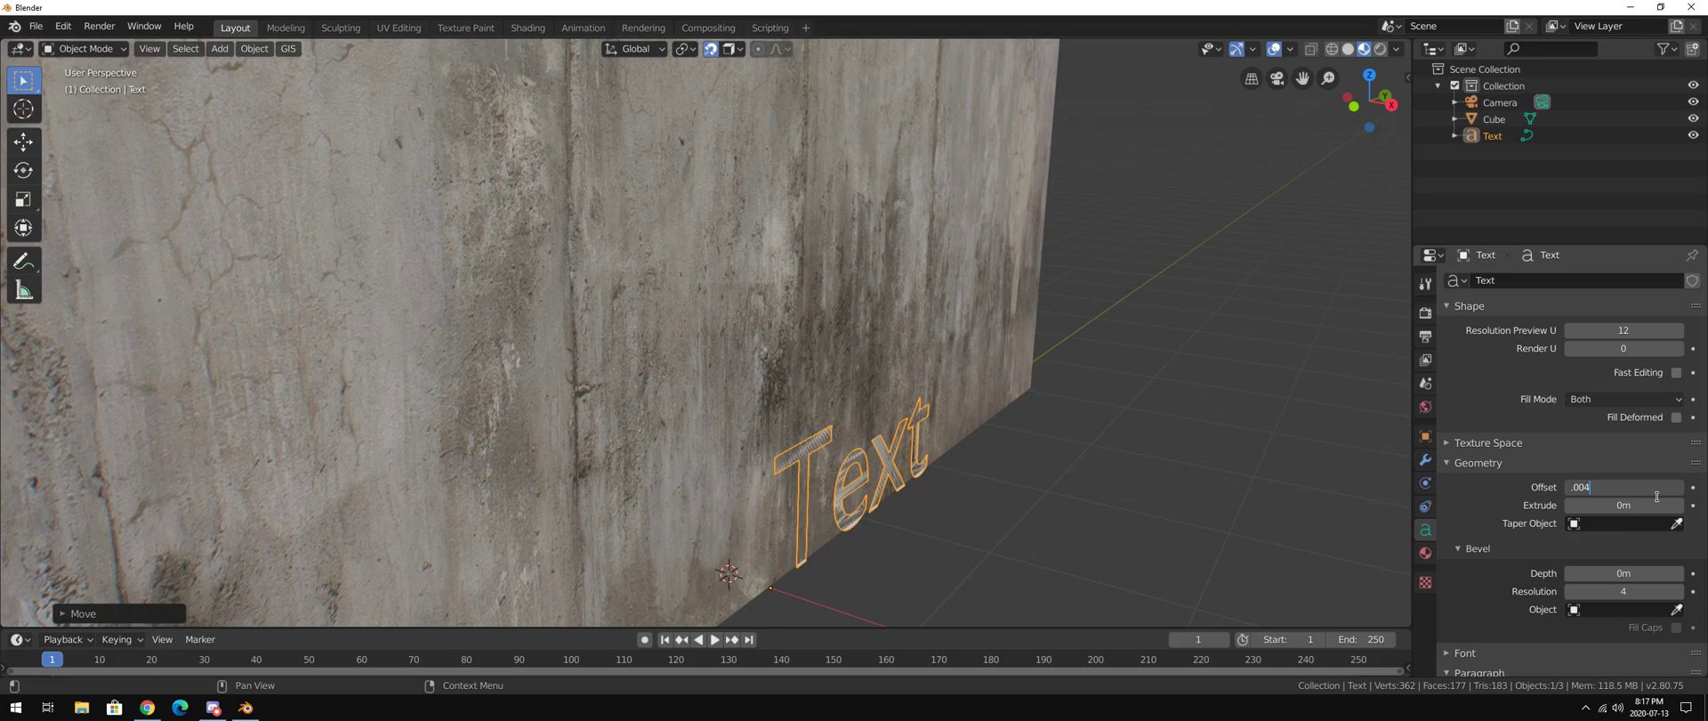
pyautogui.press('Return')
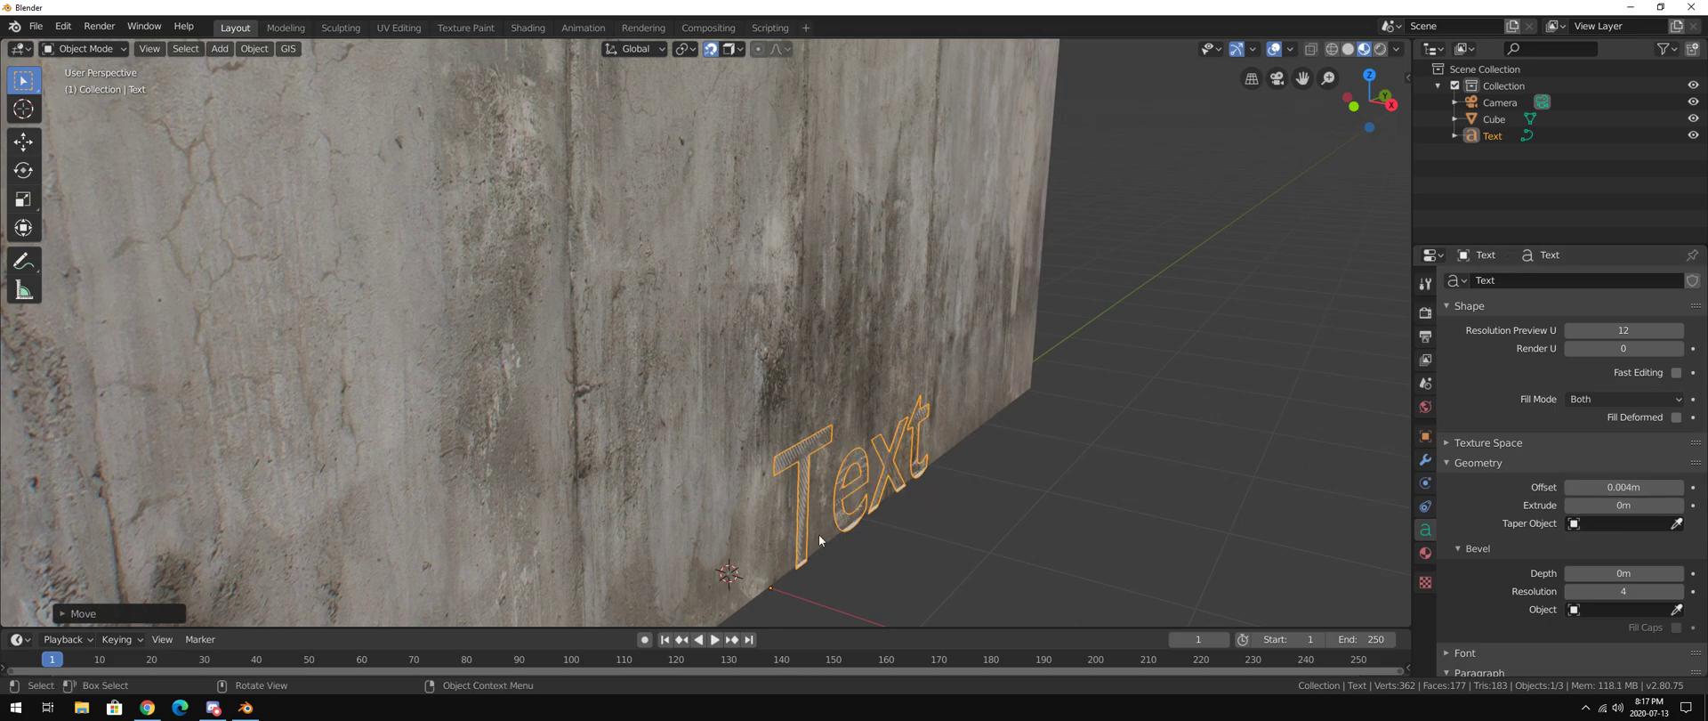
# Move the text along global X by about 0.018 m, slightly off the wall's surface
pyautogui.scroll(5, 818, 534)
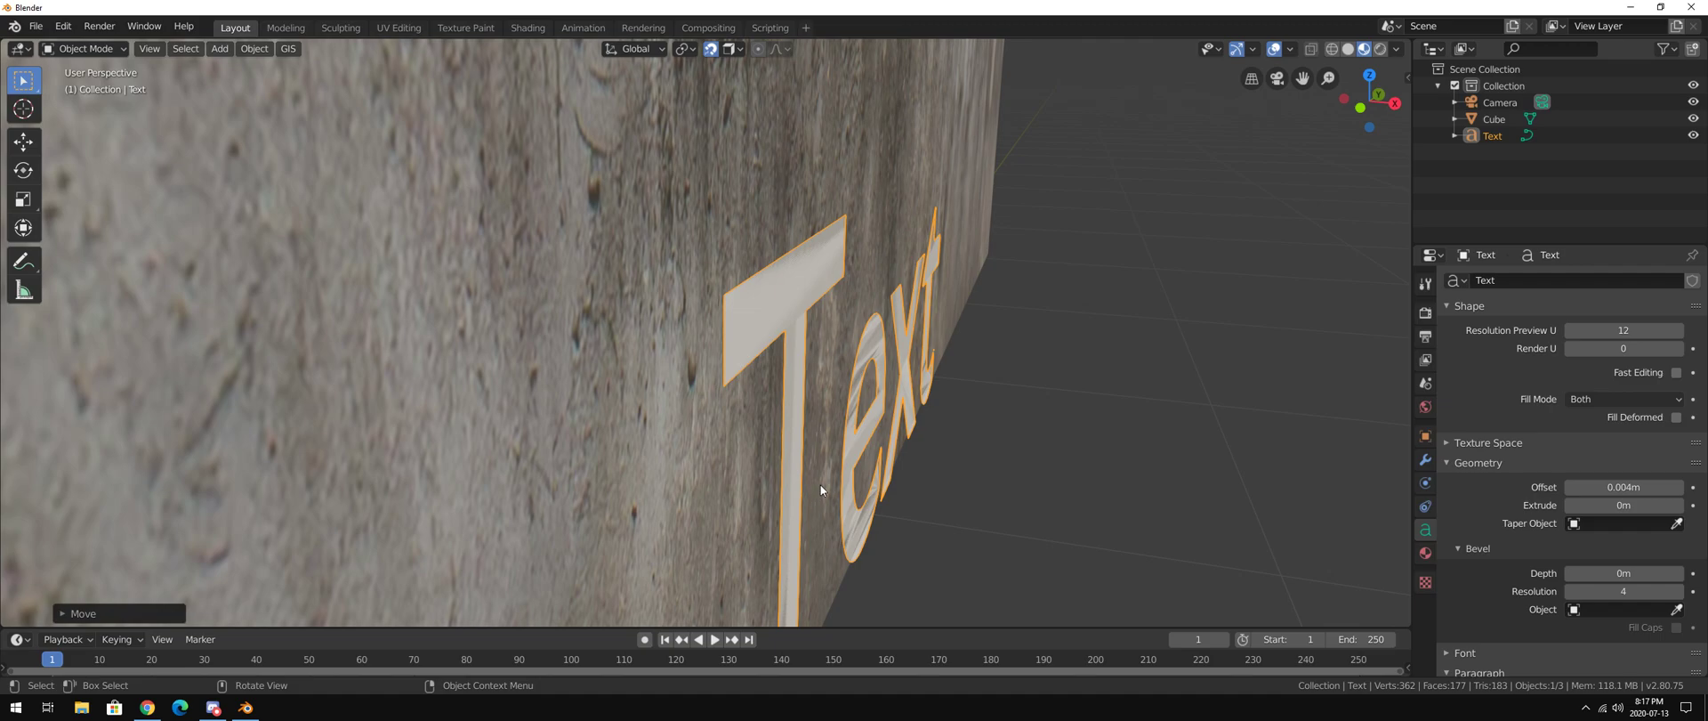
pyautogui.press('g')
pyautogui.press('x')
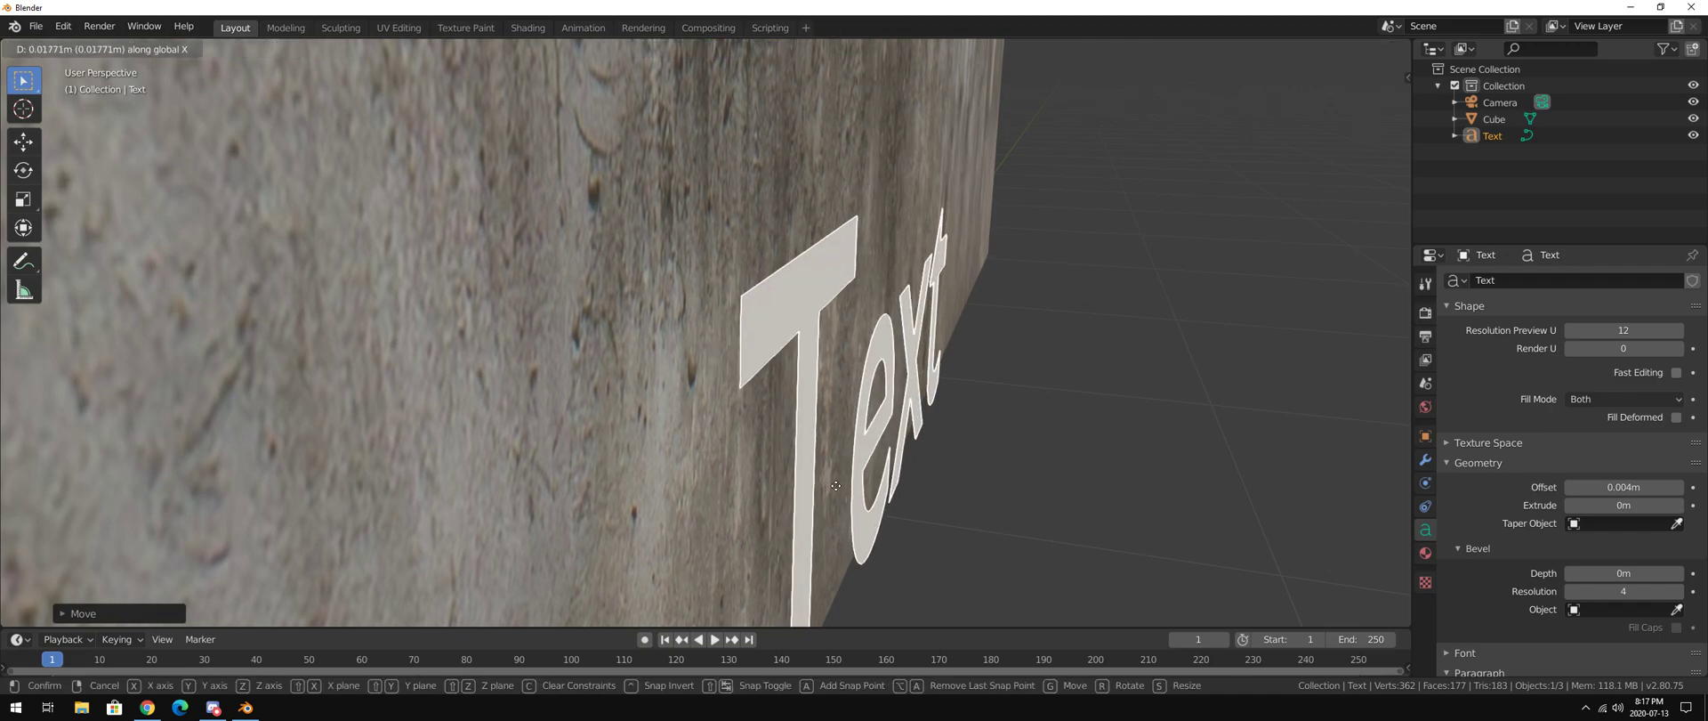
pyautogui.click(835, 485)
# Reset the text's geometry offset to 0 m and set its extrusion to 0.004 m
pyautogui.doubleClick(1602, 487)
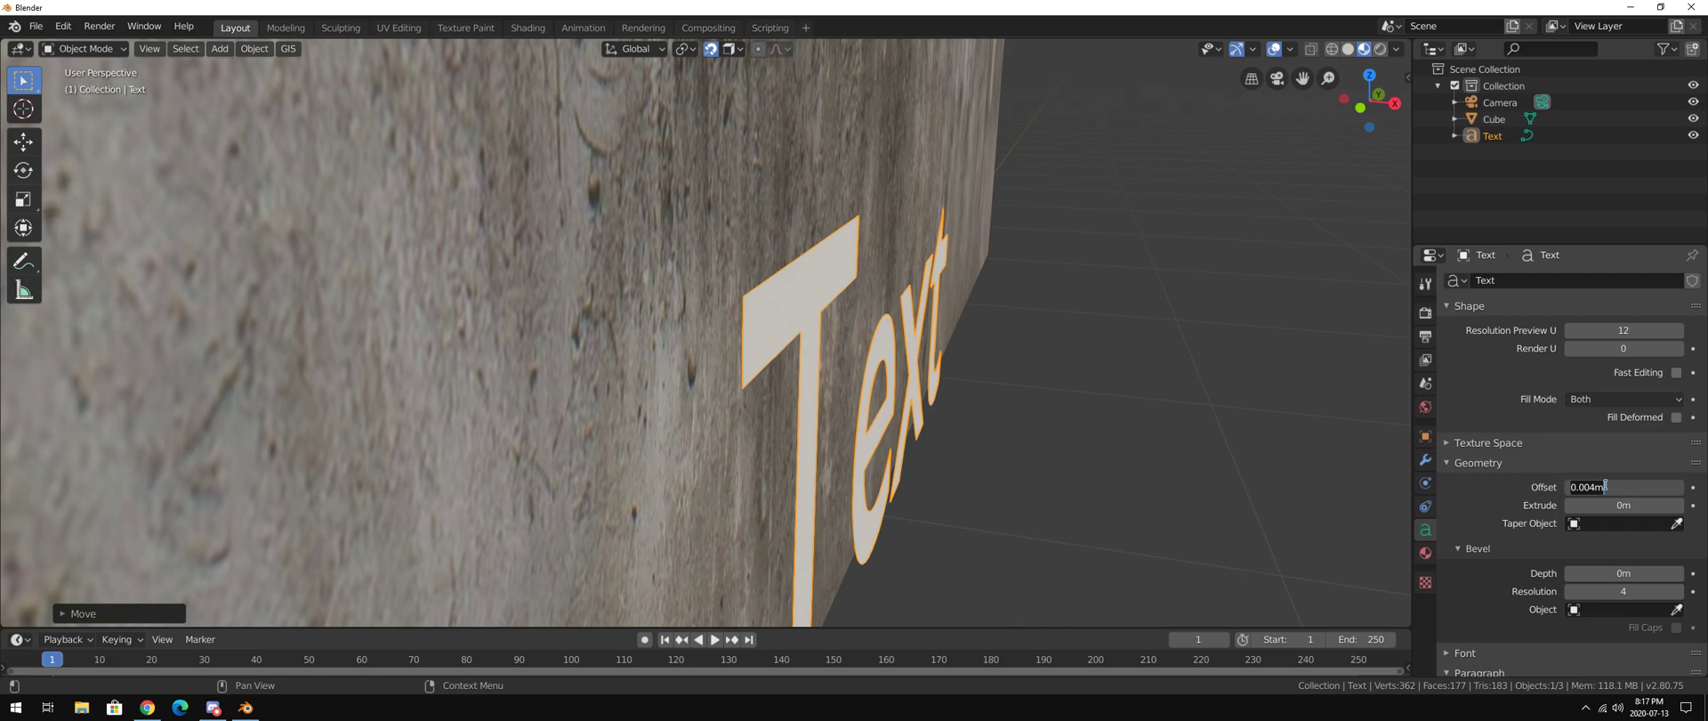
pyautogui.write('0')
pyautogui.press('Return')
pyautogui.doubleClick(1616, 504)
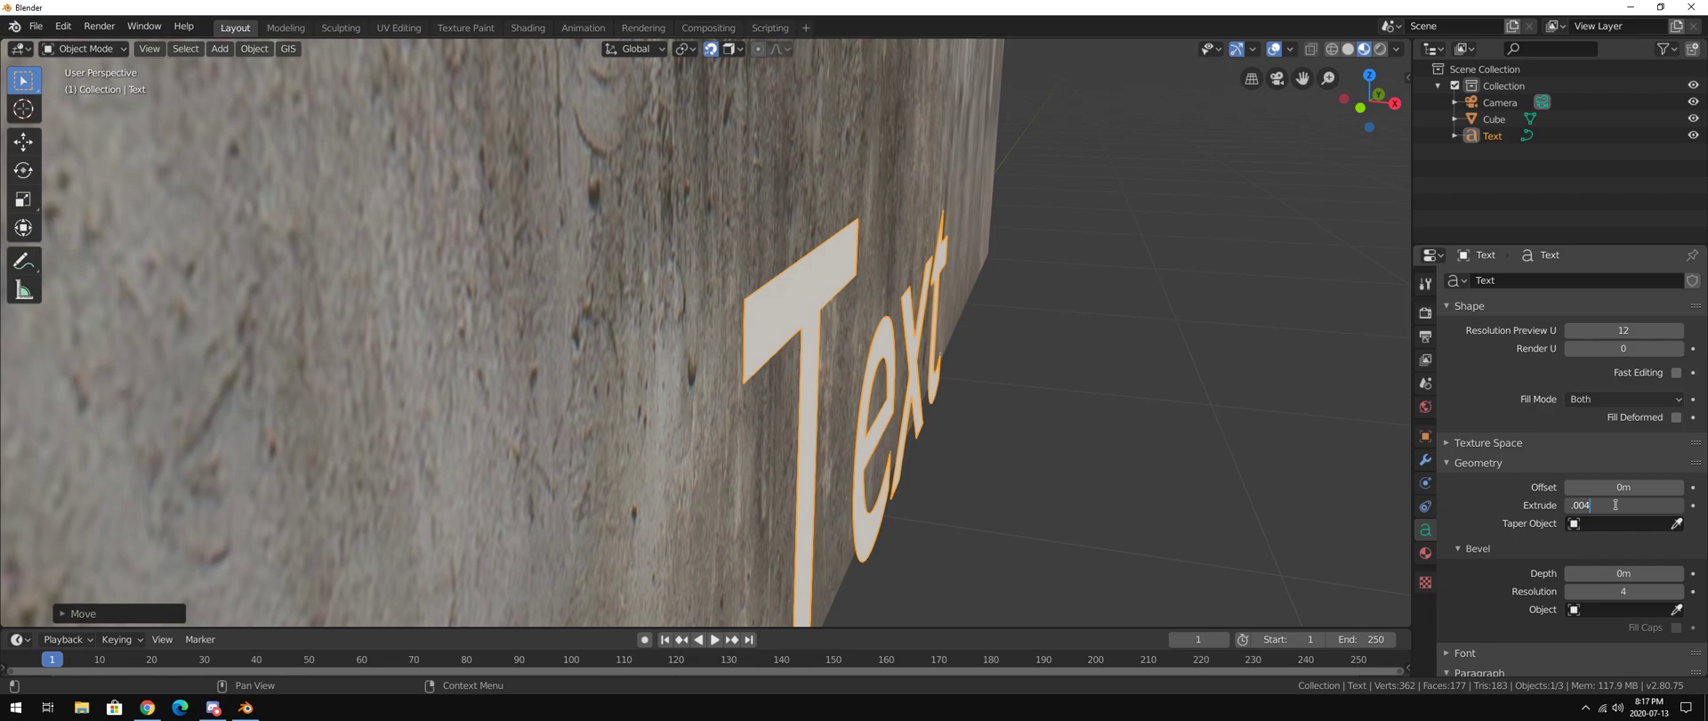
pyautogui.press('Return')
# Move the extruded text back along global X by about 0.02 m, close against the wall
pyautogui.scroll(2, 826, 388)
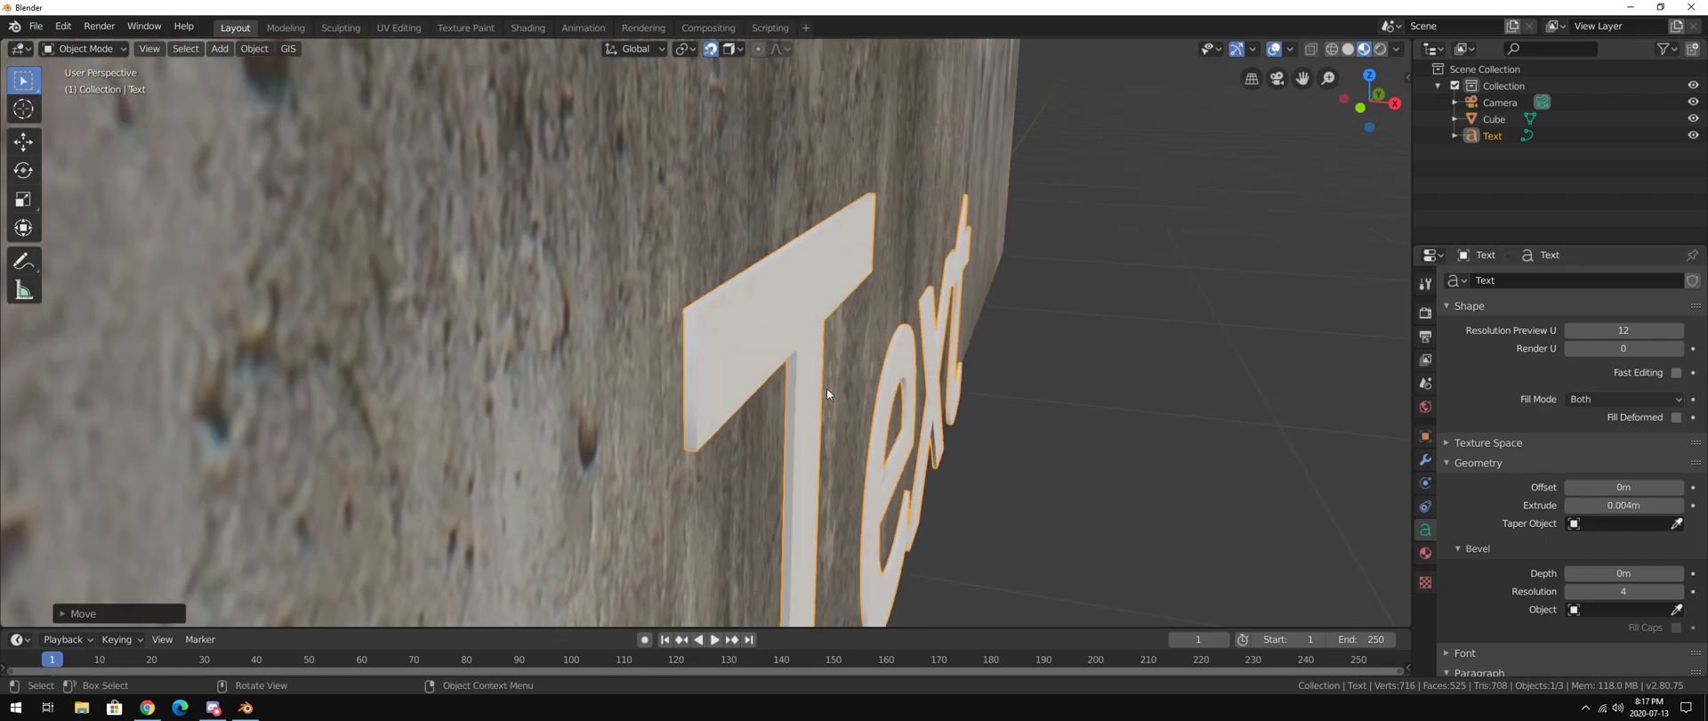
pyautogui.press('g')
pyautogui.press('x')
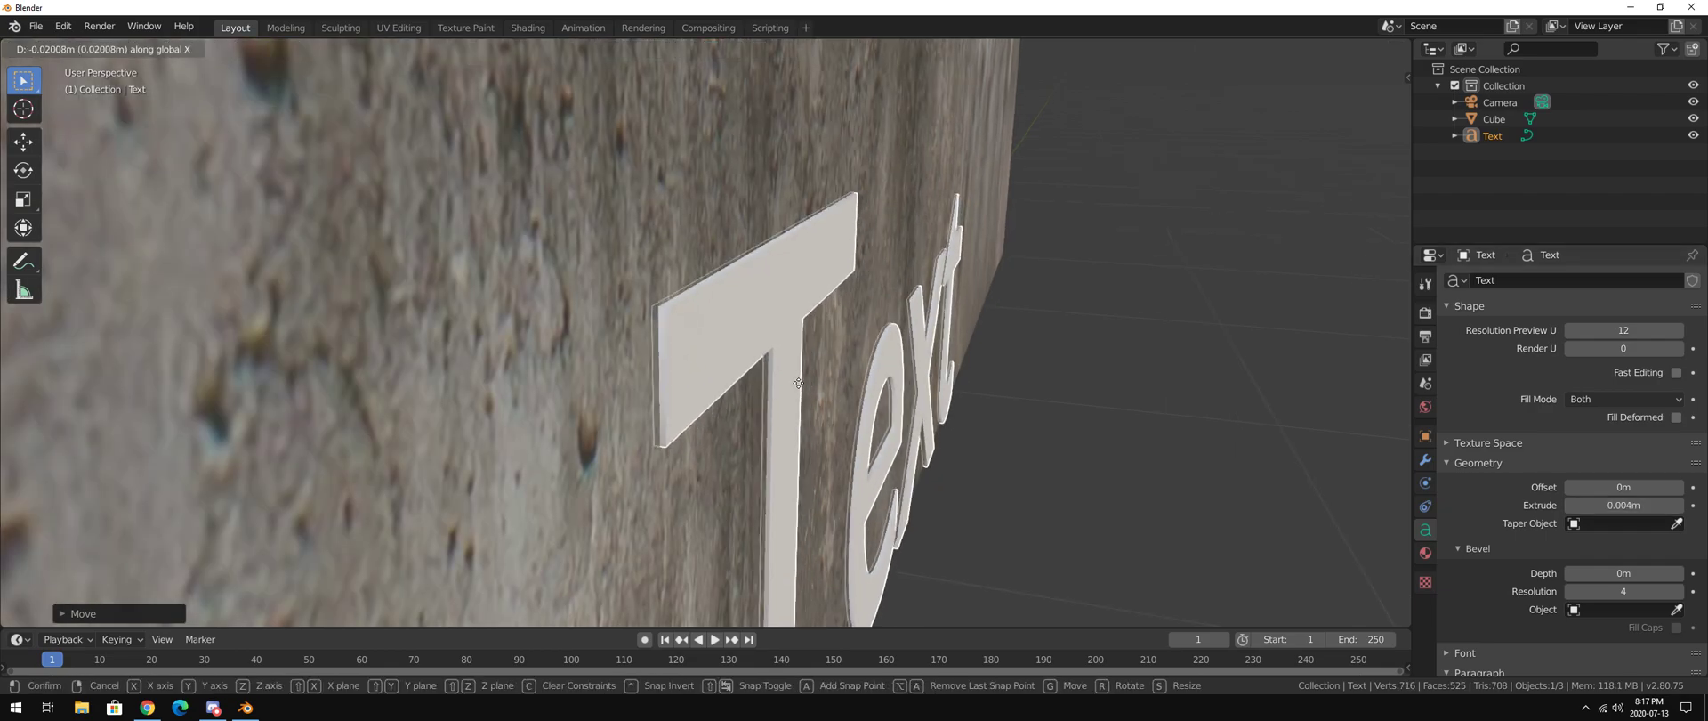
pyautogui.click(799, 383)
# Enter edit mode on the text object and replace its default wording with "blender 2.8"
pyautogui.moveTo(798, 383); pyautogui.dragTo(725, 342, button='middle')
pyautogui.scroll(-8, 741, 366)
pyautogui.scroll(4, 724, 342)
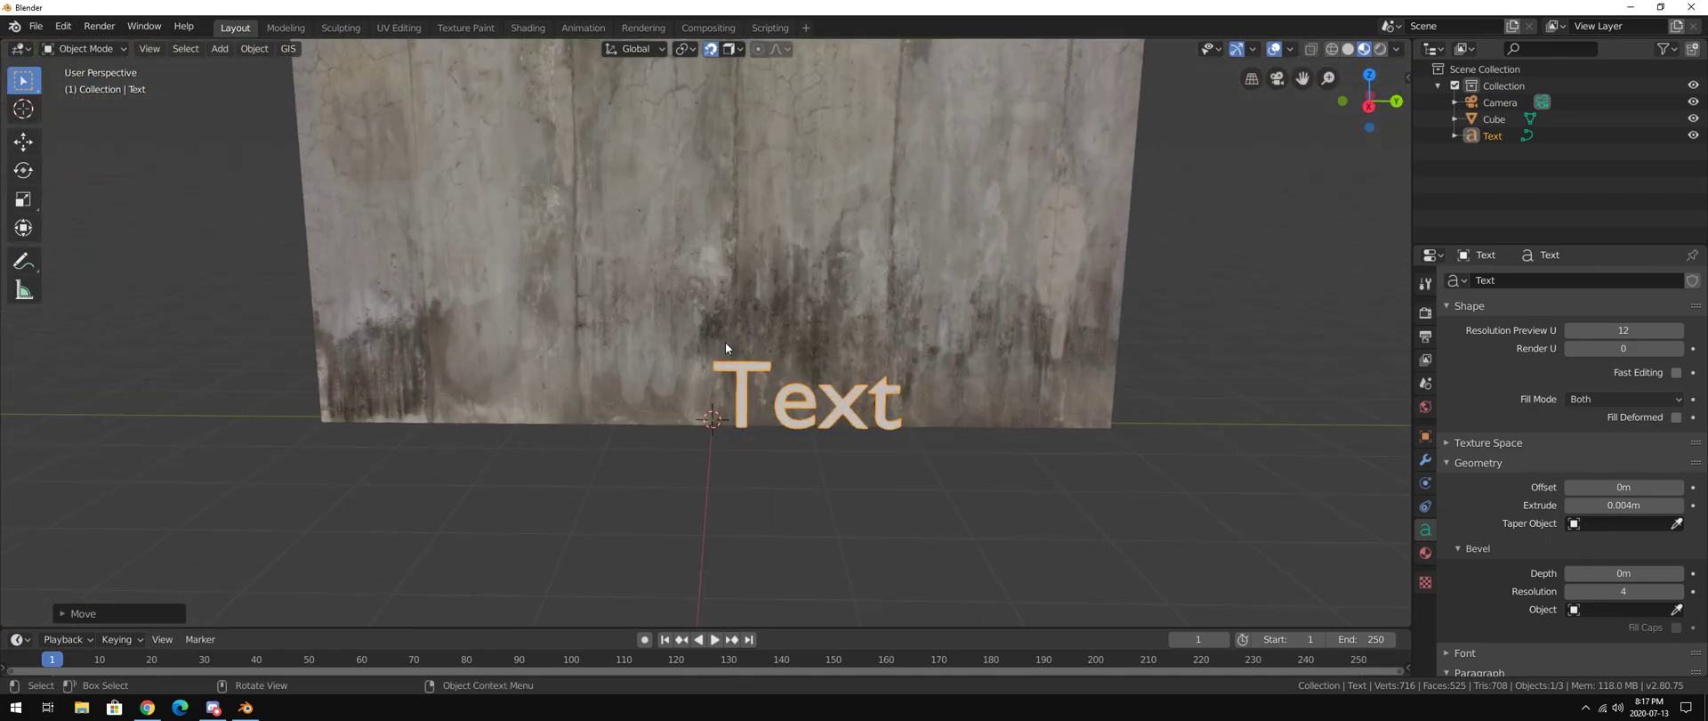
pyautogui.click(84, 48)
pyautogui.click(84, 75)
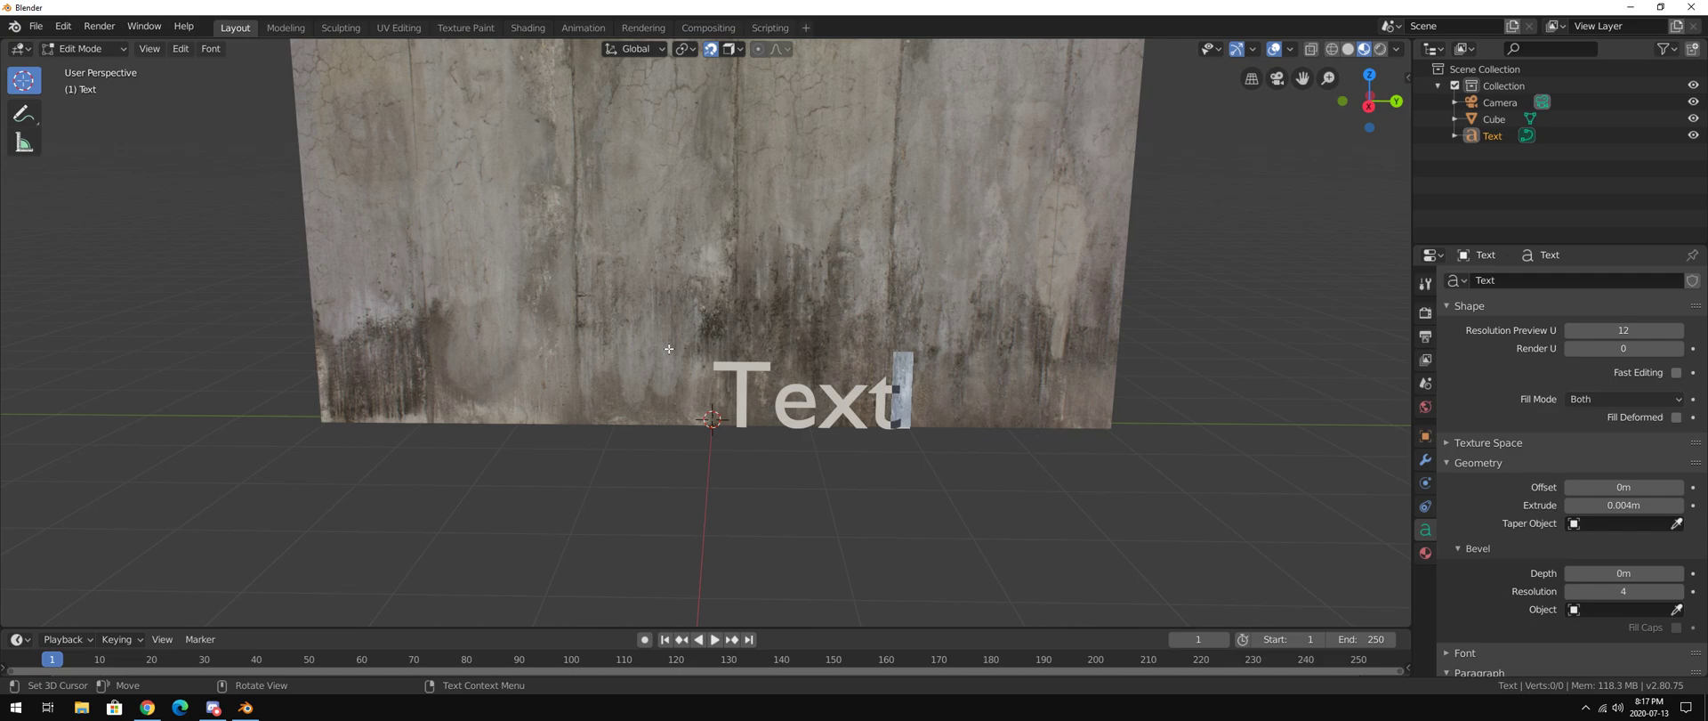
pyautogui.press('BackSpace')
pyautogui.press('BackSpace')
pyautogui.press('BackSpace')
pyautogui.press('BackSpace')
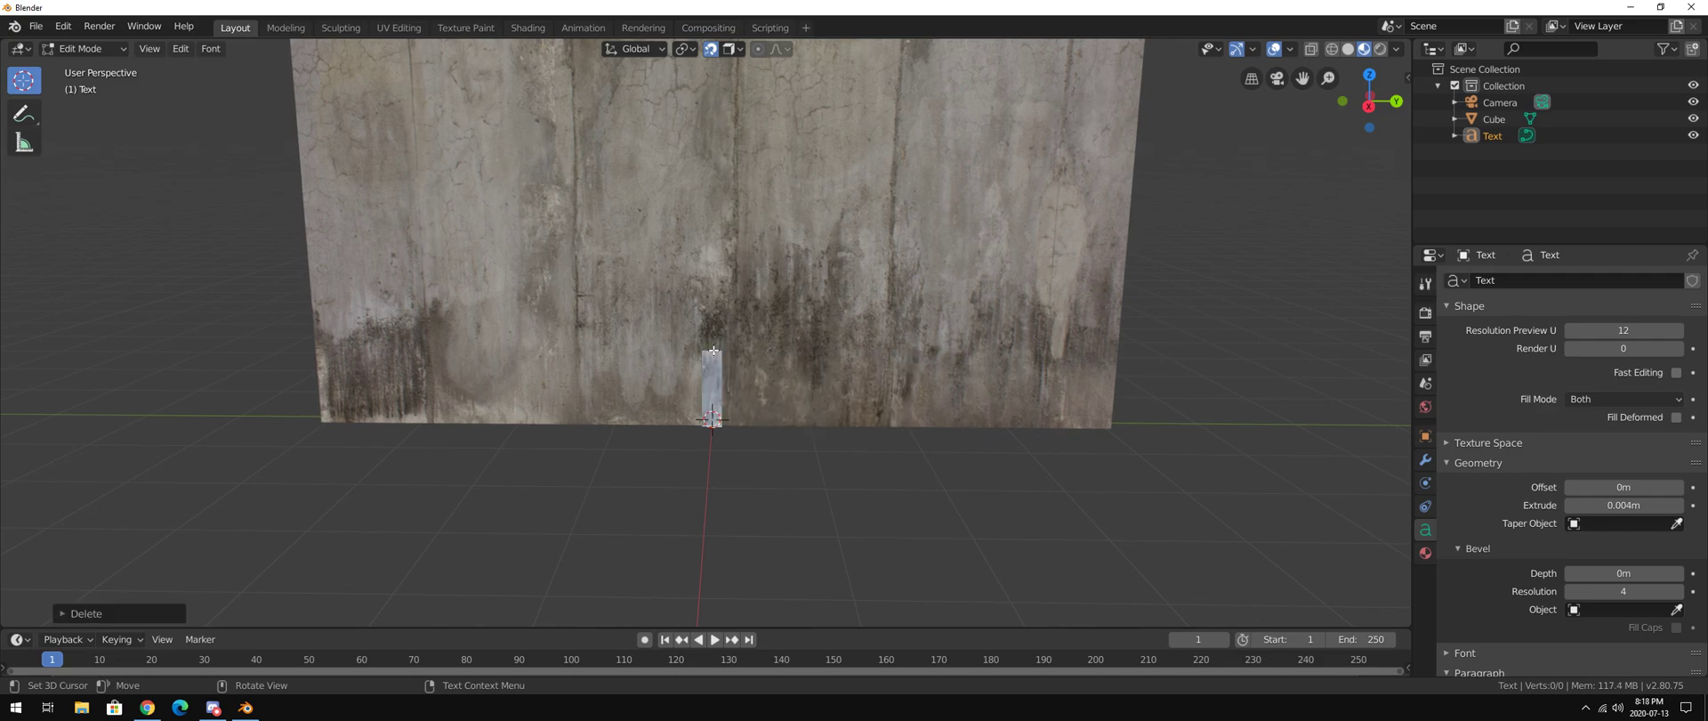
pyautogui.write('ble')
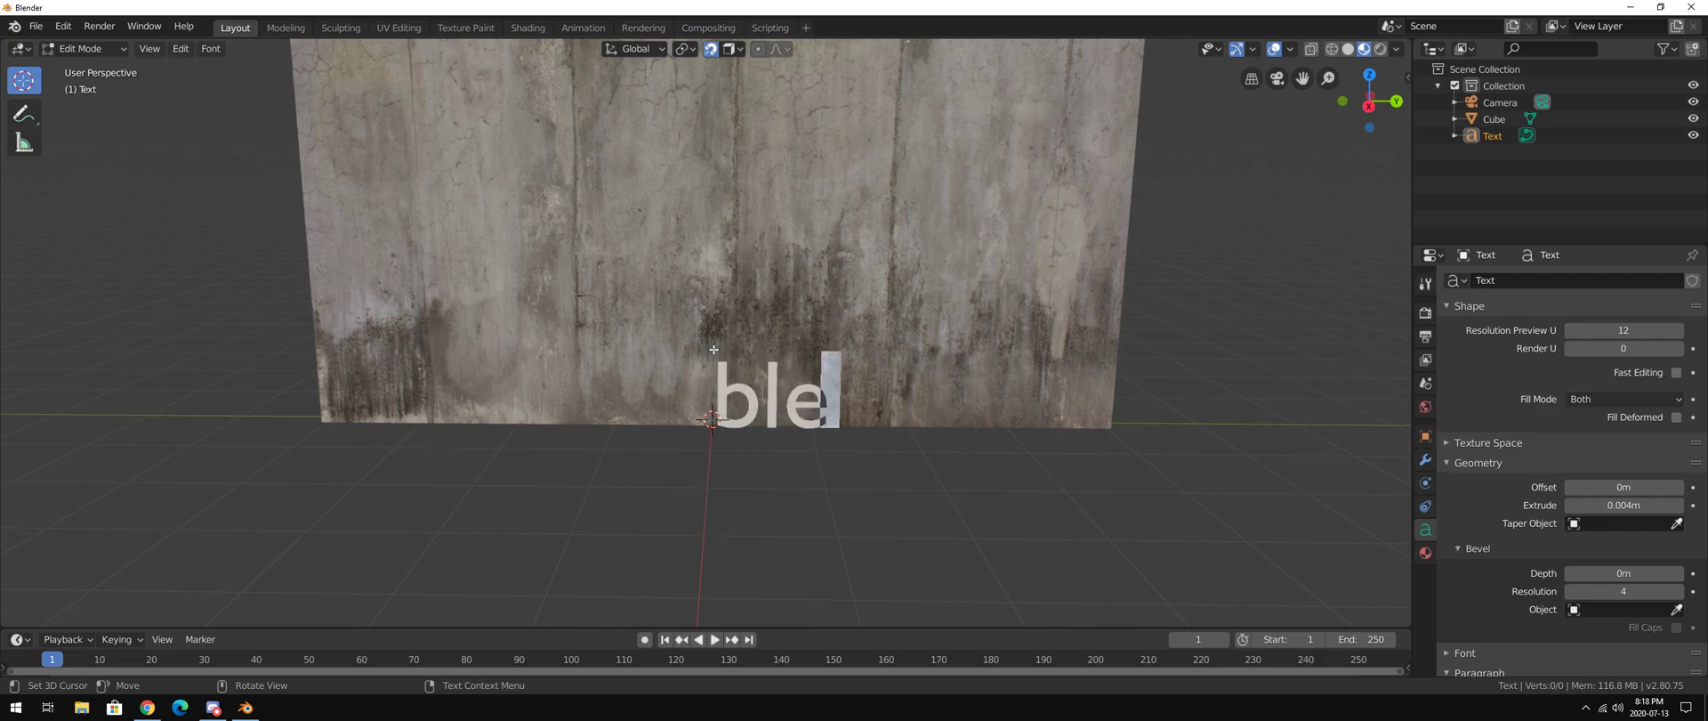
pyautogui.write('nder')
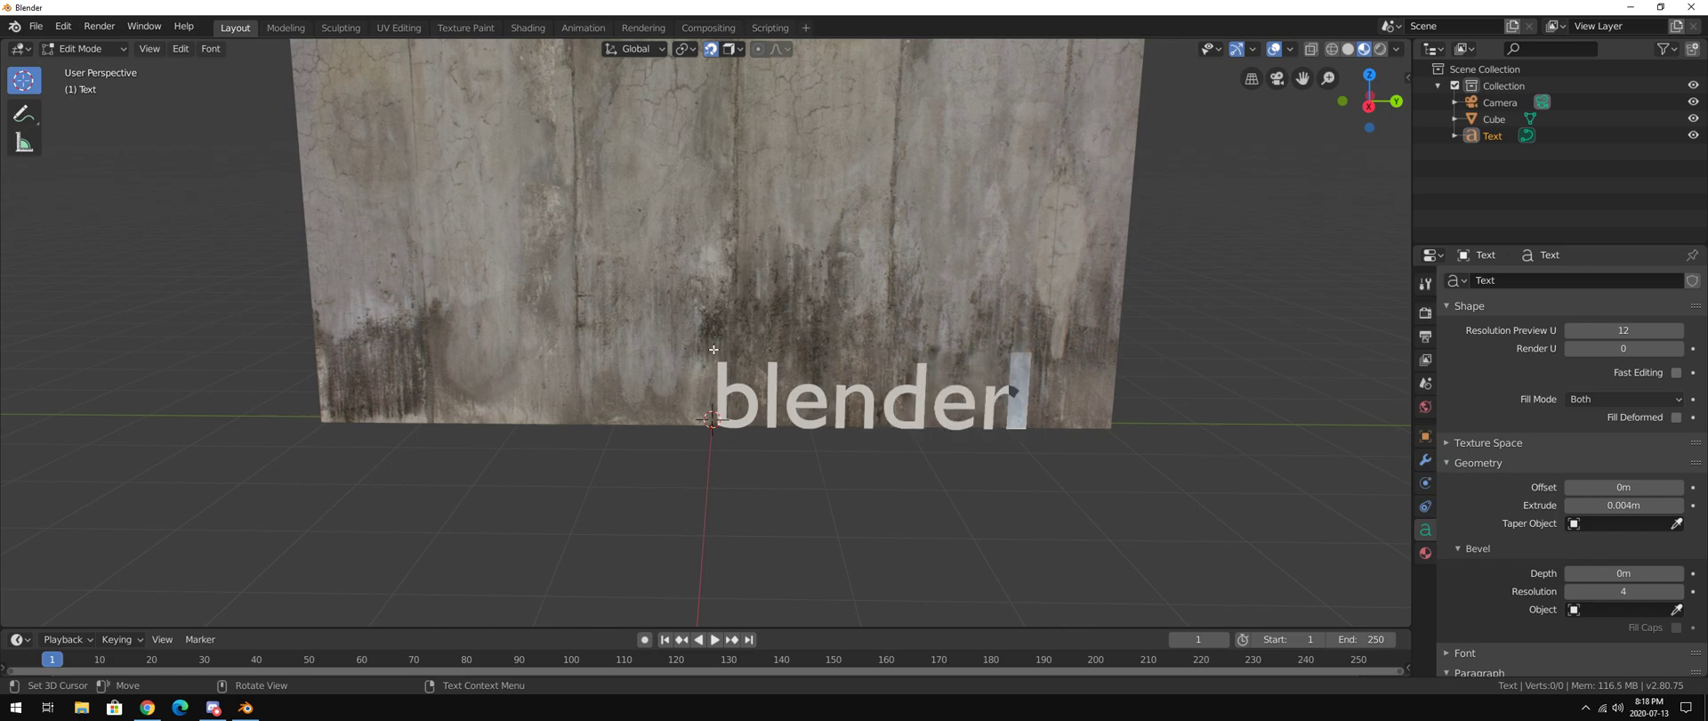
pyautogui.write(' 2.8')
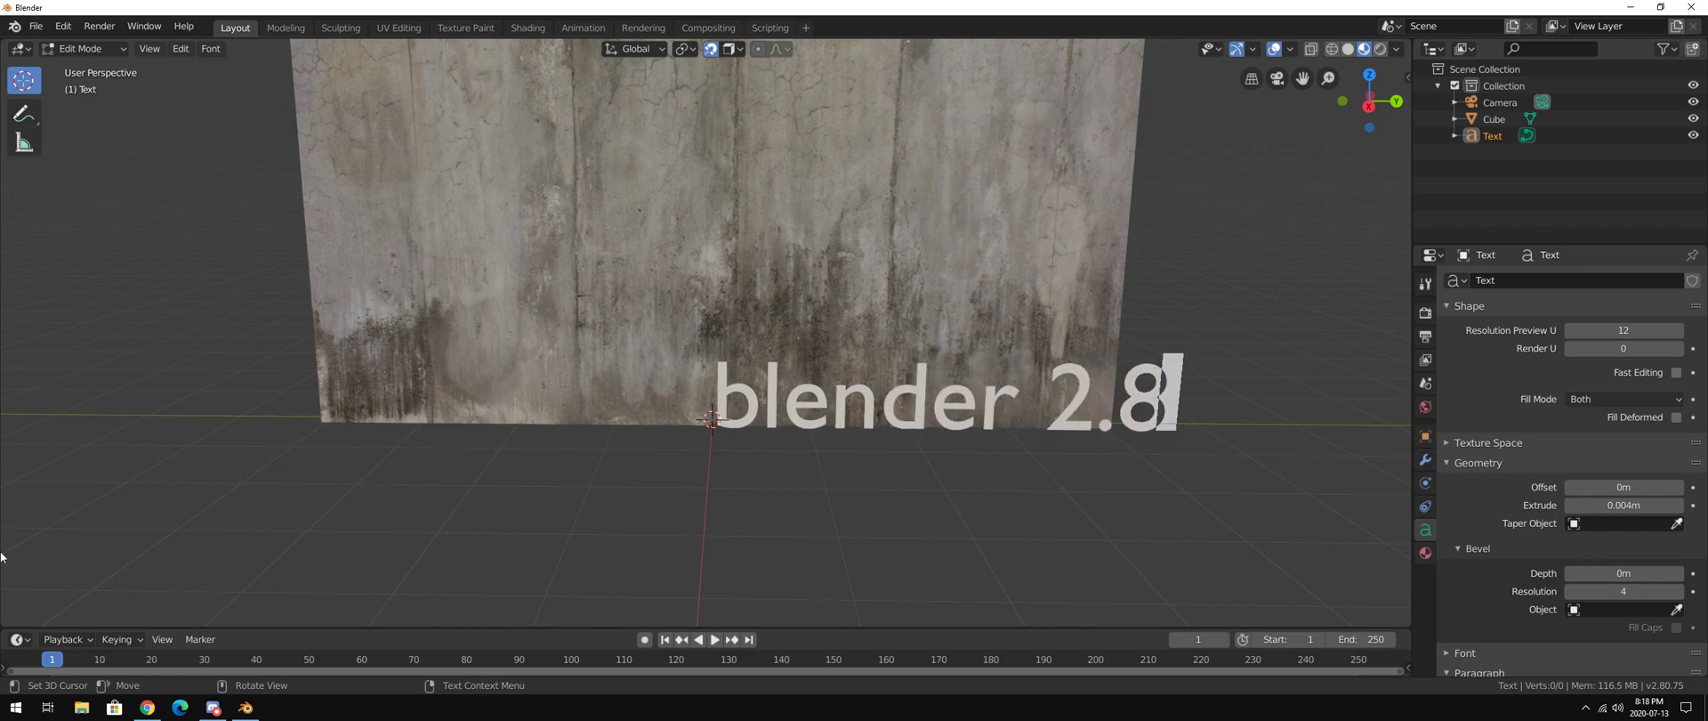
# Switch to Chrome, open the Graffiti Tags font page from the DaFont search, and examine its character previews
pyautogui.click(146, 708)
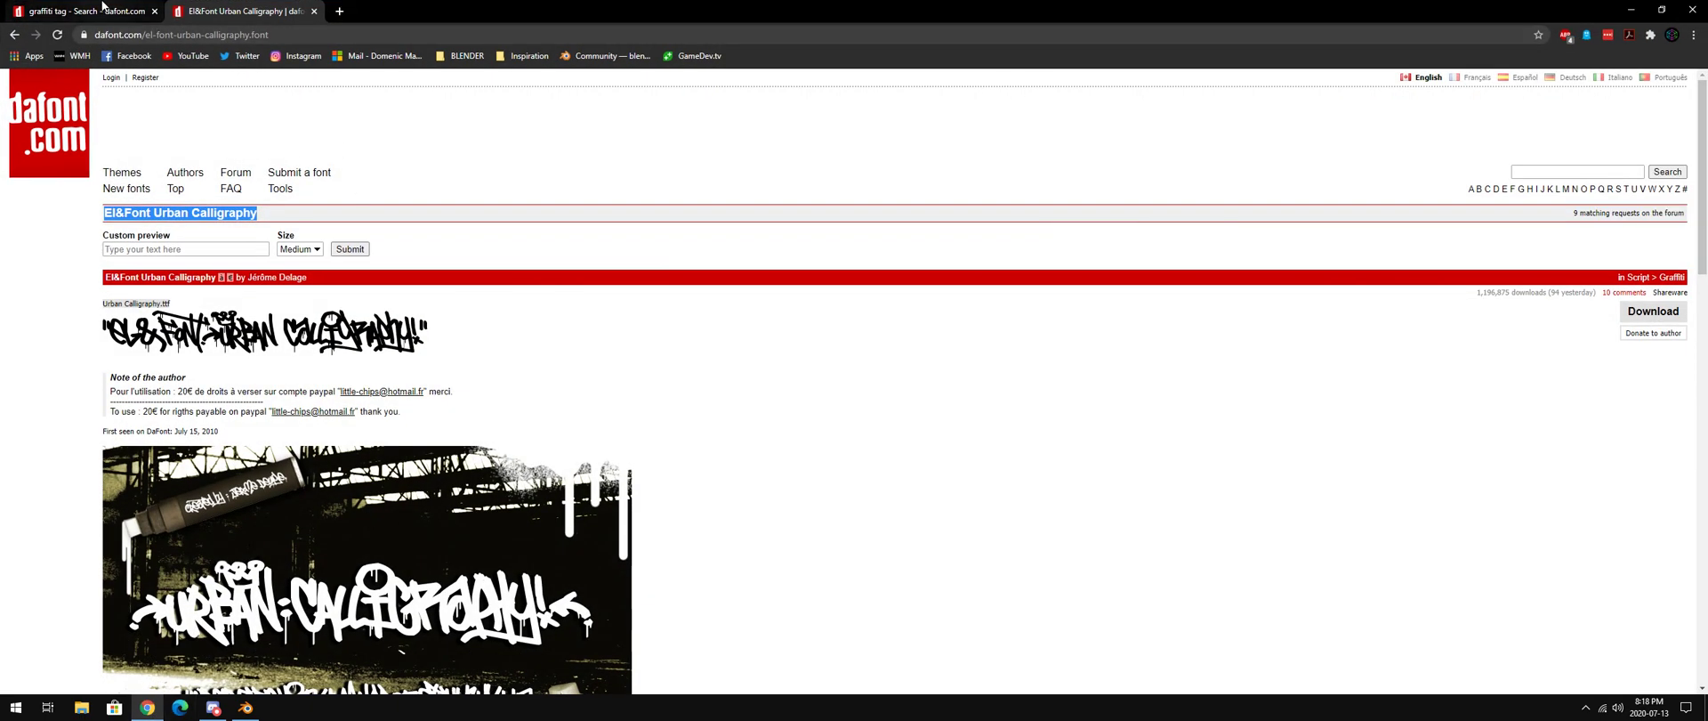
pyautogui.click(102, 7)
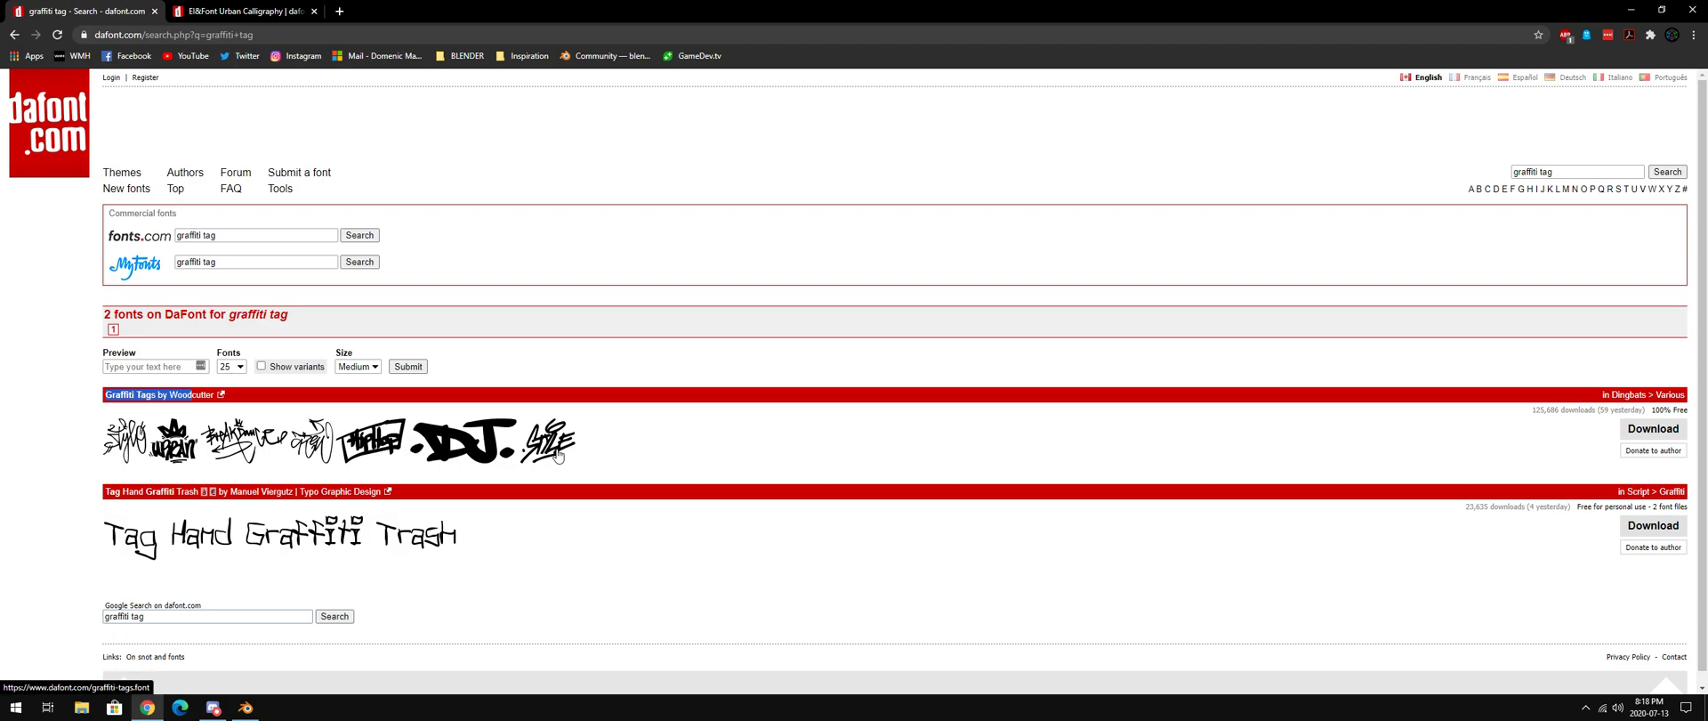
pyautogui.click(409, 451)
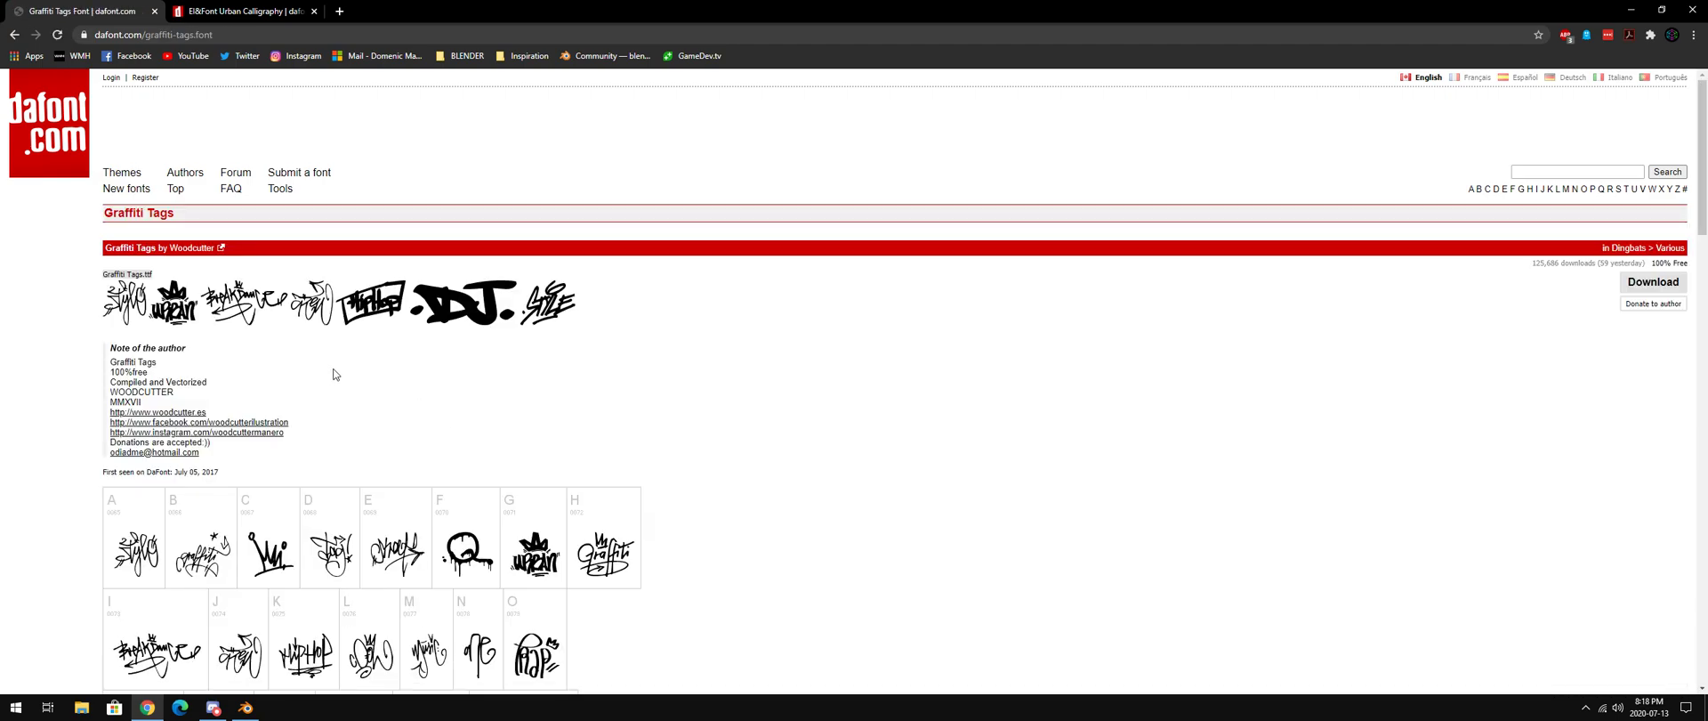
pyautogui.scroll(-8, 334, 373)
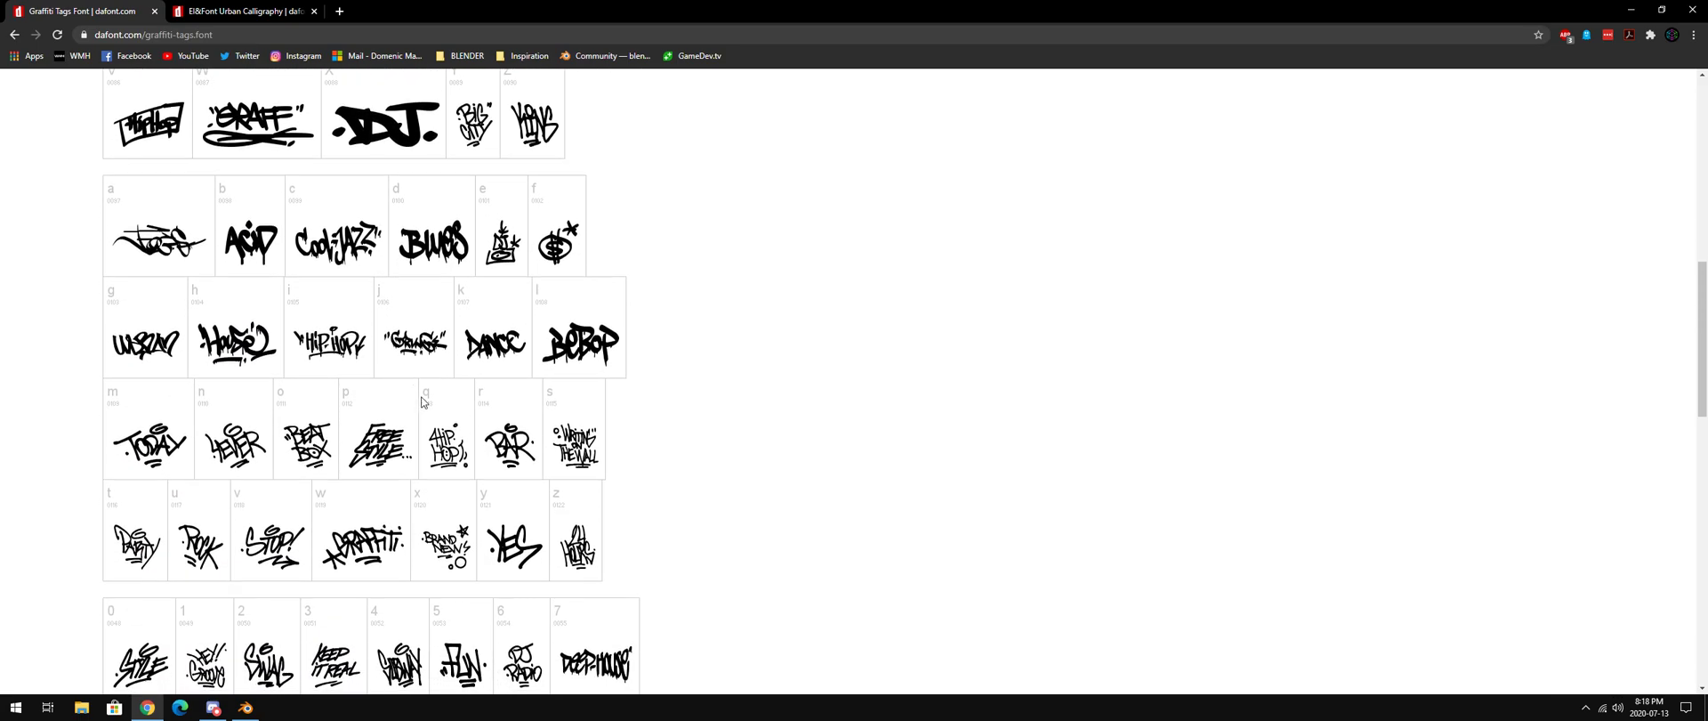
pyautogui.scroll(-3, 462, 397)
pyautogui.scroll(7, 511, 402)
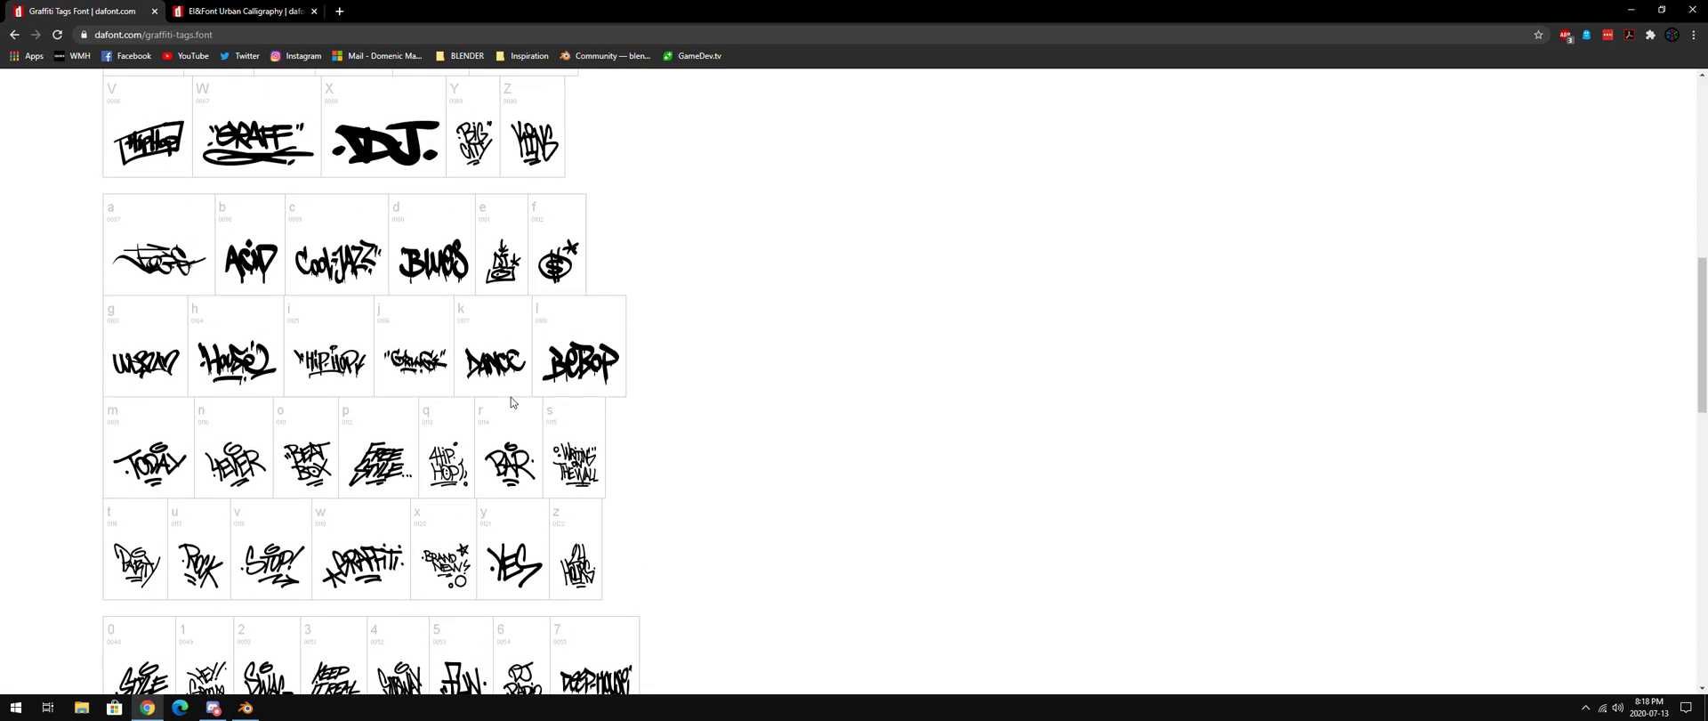
pyautogui.scroll(5, 511, 397)
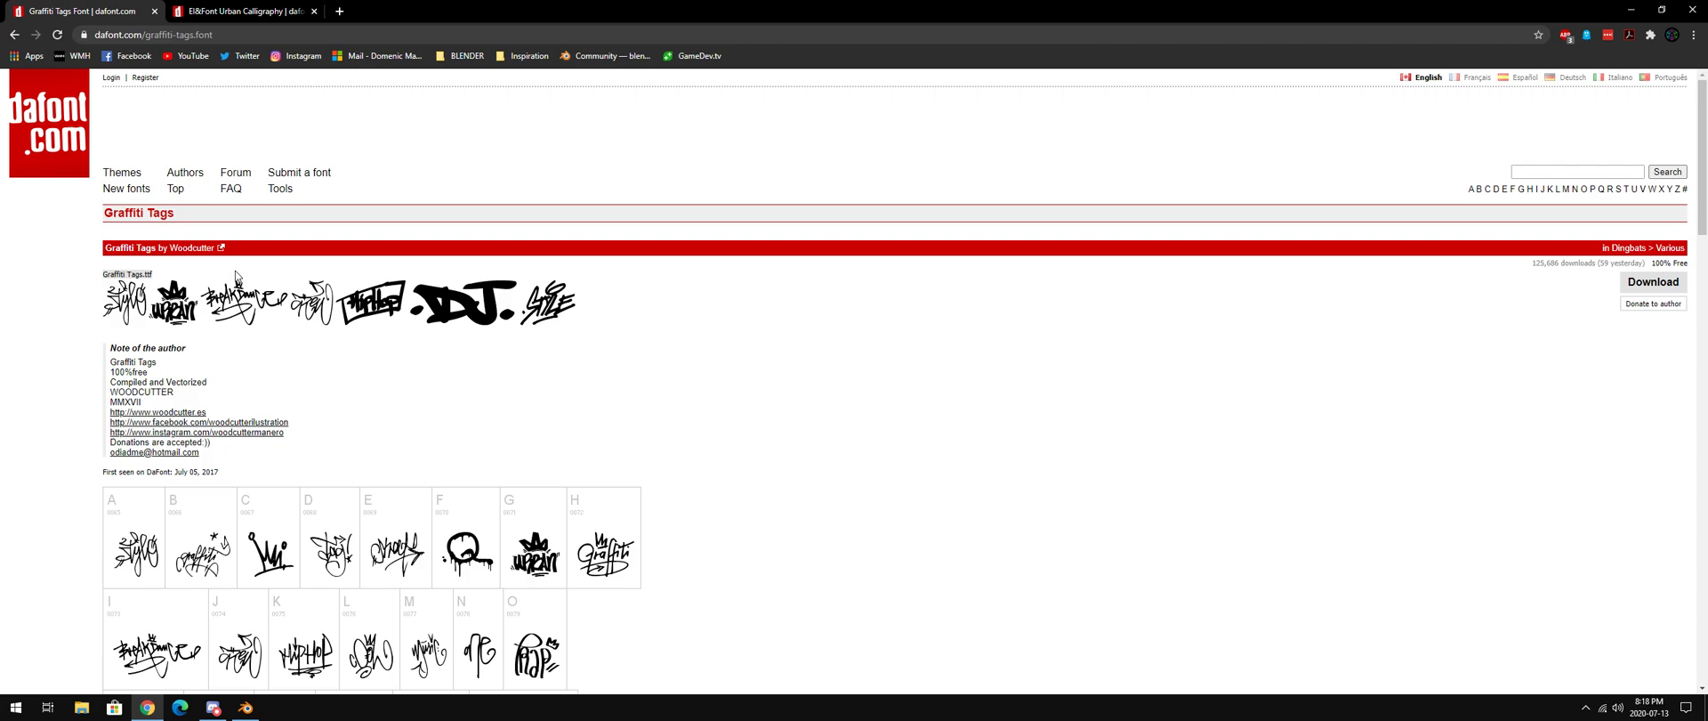
# Examine the El&Font Urban Calligraphy font page on DaFont, including its sample illustration
pyautogui.click(242, 11)
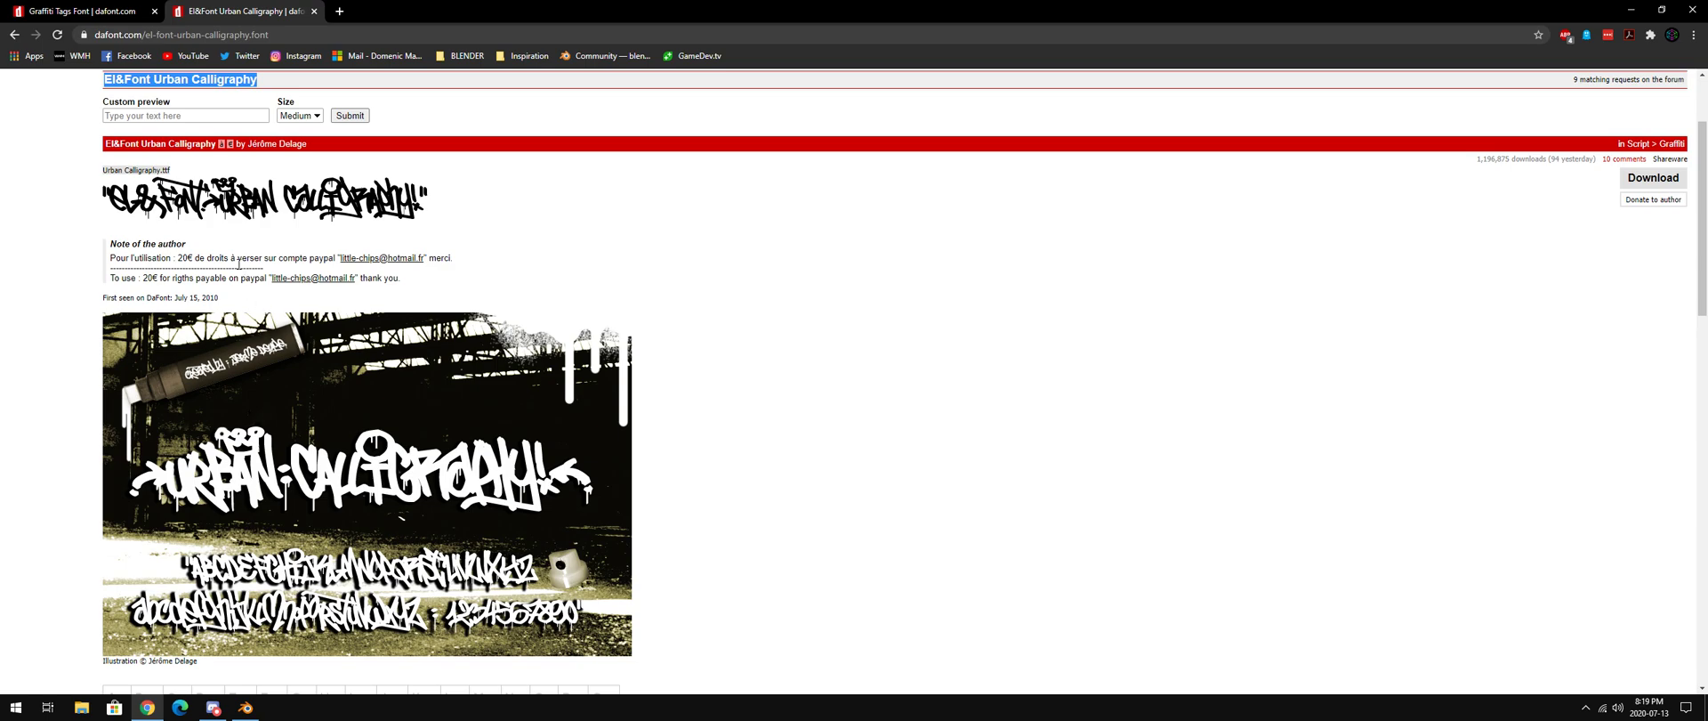
pyautogui.scroll(1, 239, 264)
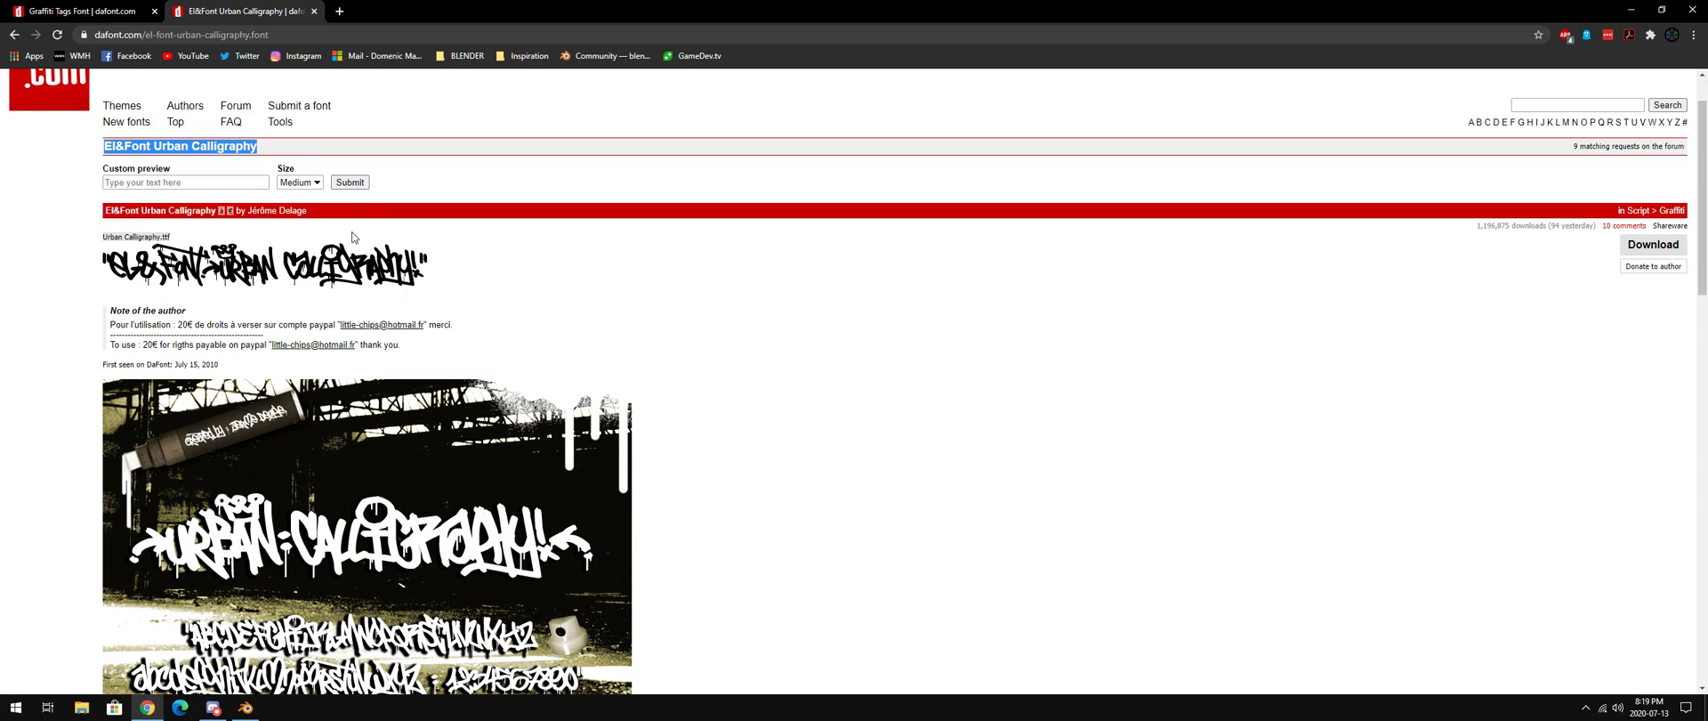
pyautogui.scroll(1, 116, 152)
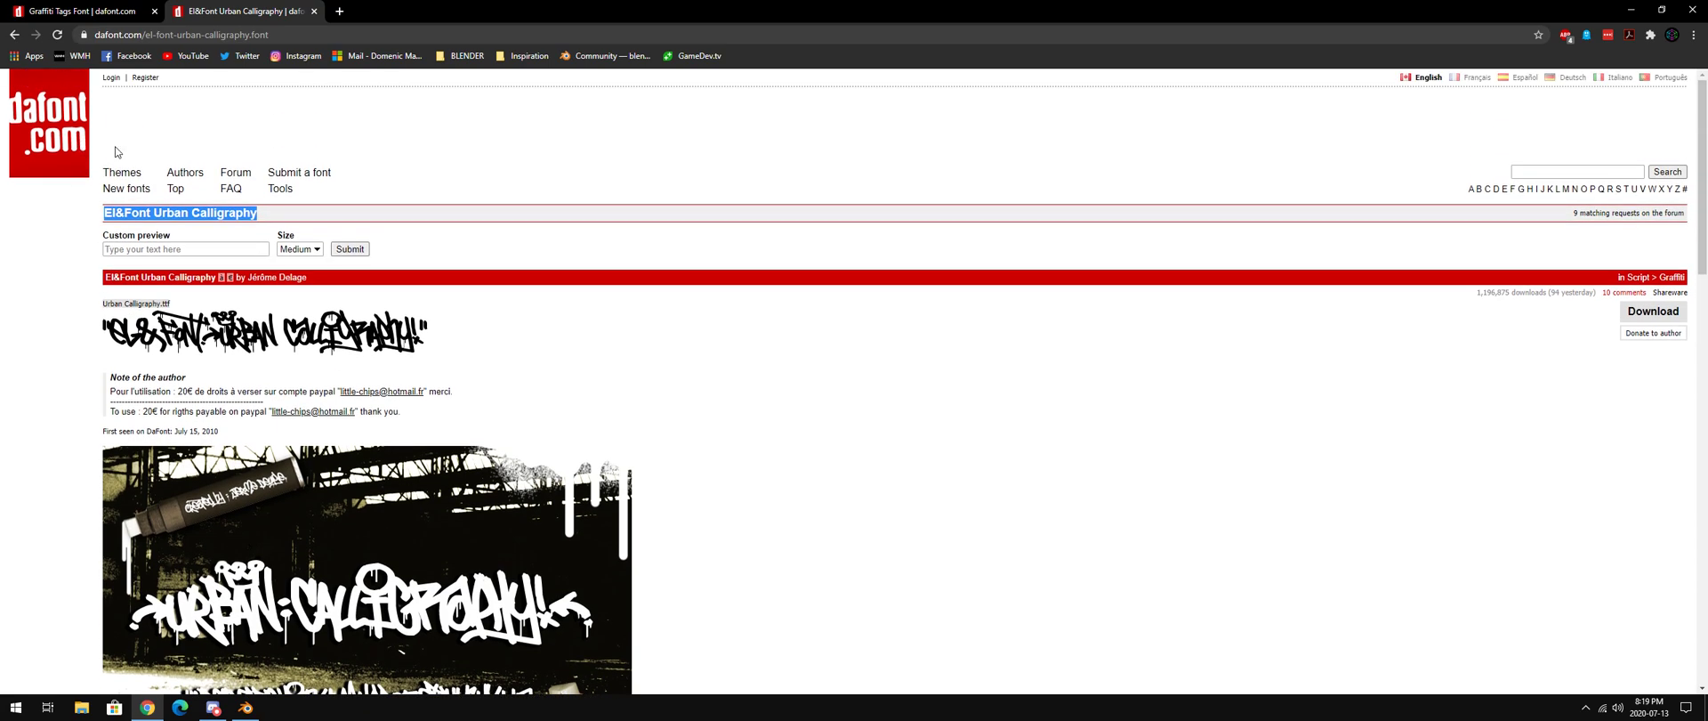
pyautogui.scroll(-2, 348, 365)
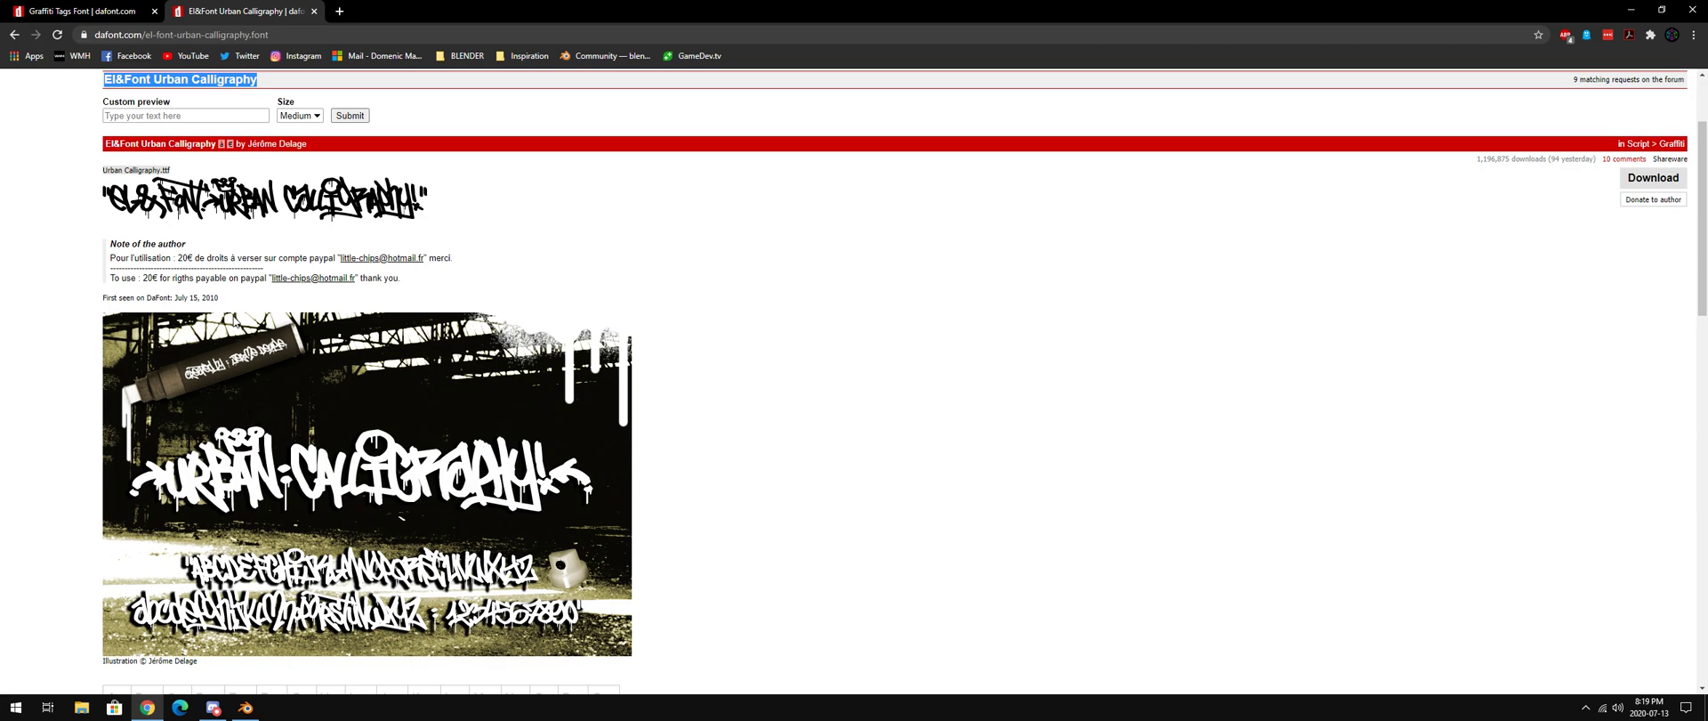
# Compare the Graffiti Tags character previews with the El&Font Urban Calligraphy page, and return to Blender
pyautogui.click(111, 11)
pyautogui.scroll(-7, 457, 538)
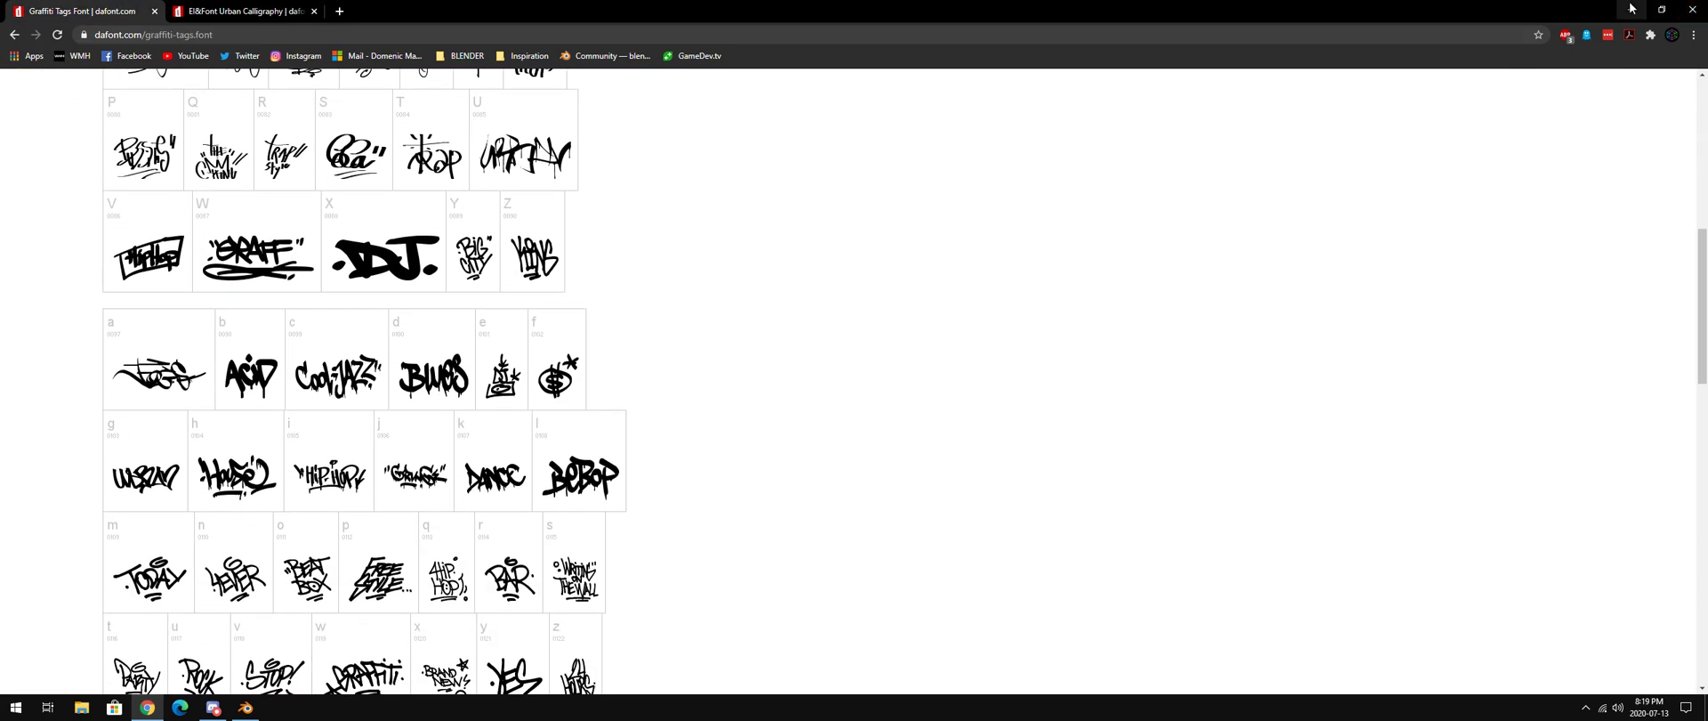
pyautogui.hotkey('ctrl', 'Tab')
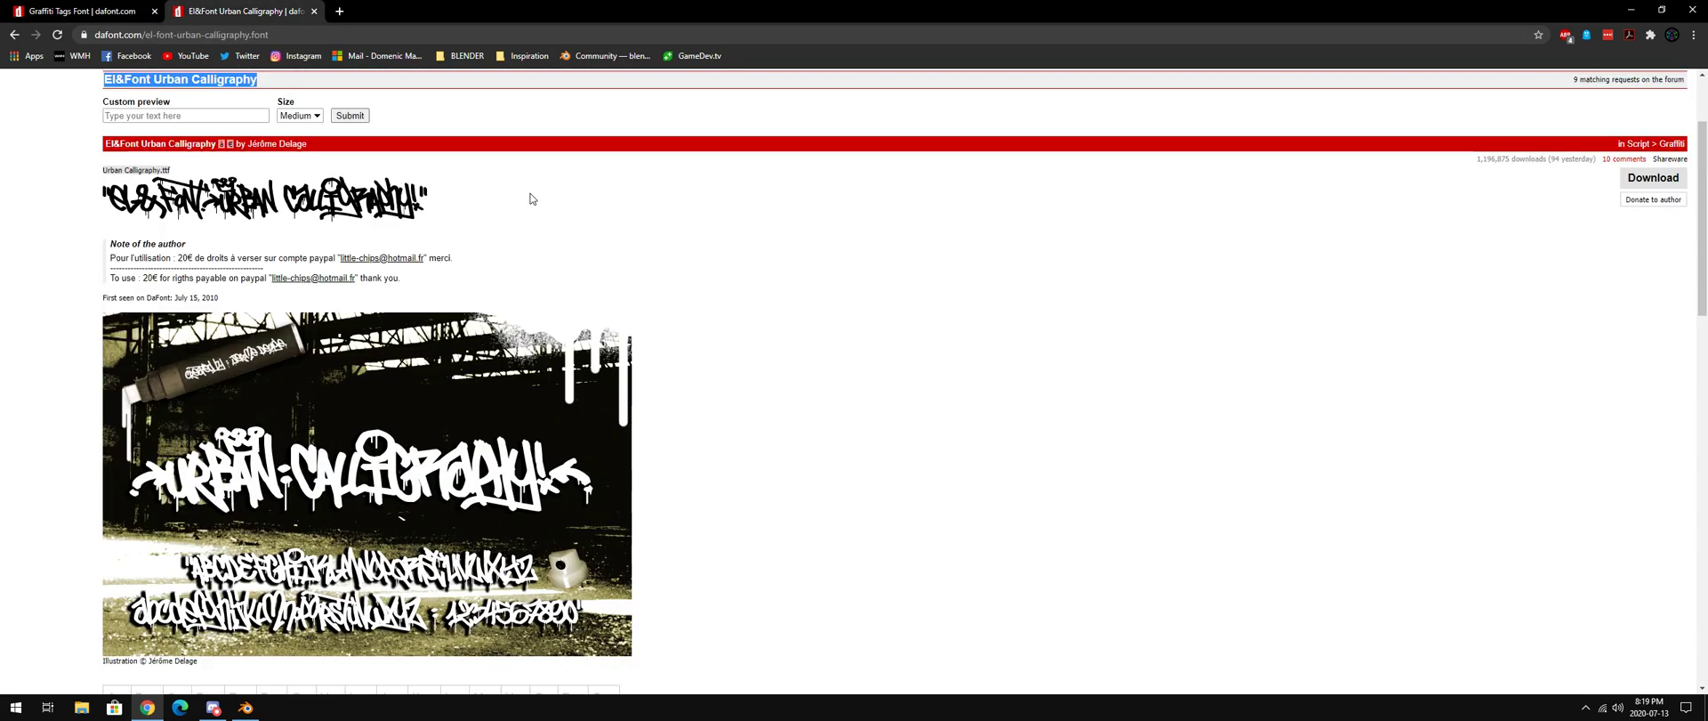
pyautogui.click(1635, 8)
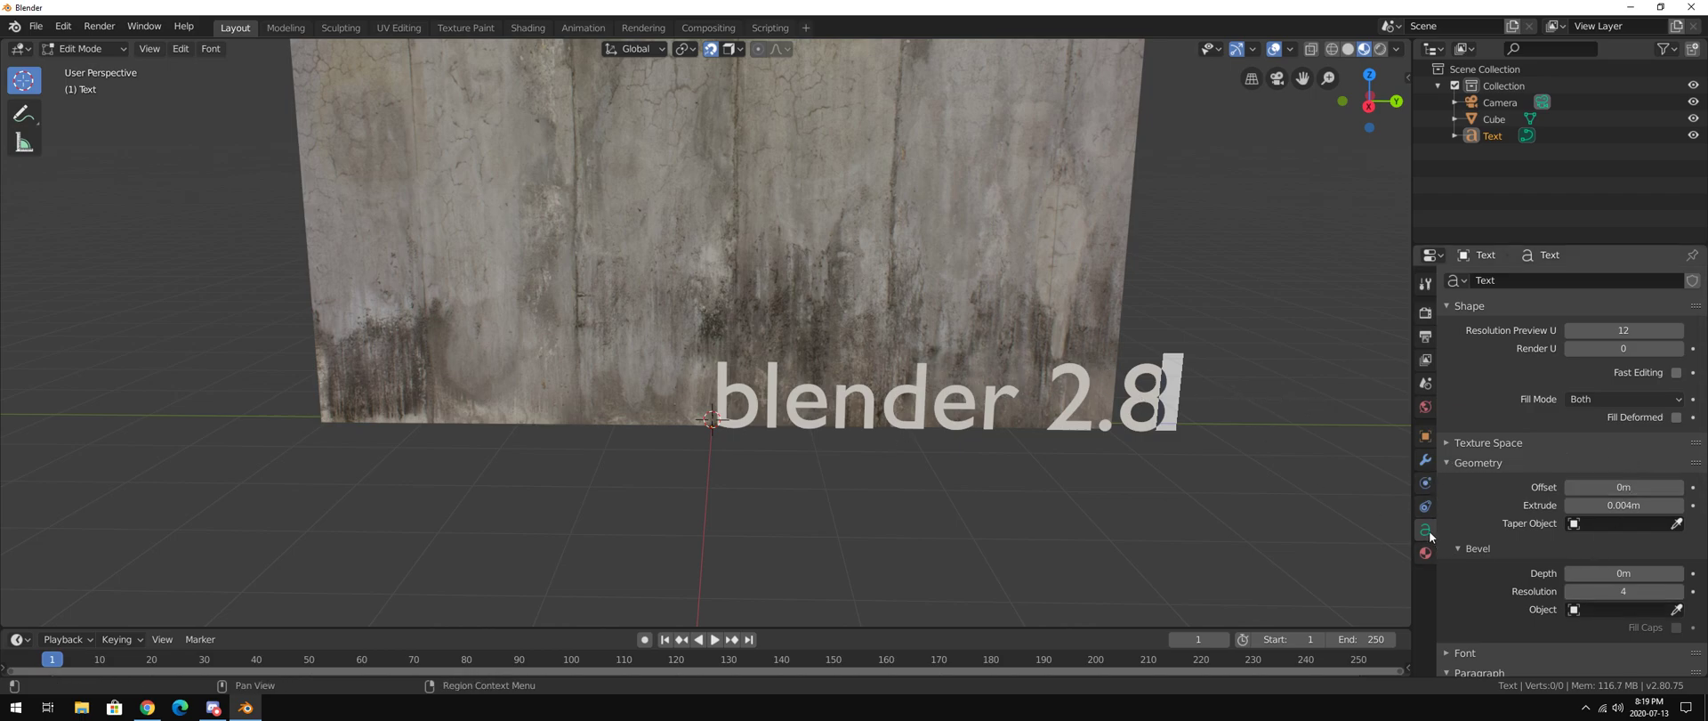
# Load Graffiti Tags.ttf from the Graffiti Wall folder on the Desktop as the text object's regular font
pyautogui.scroll(-5, 1580, 516)
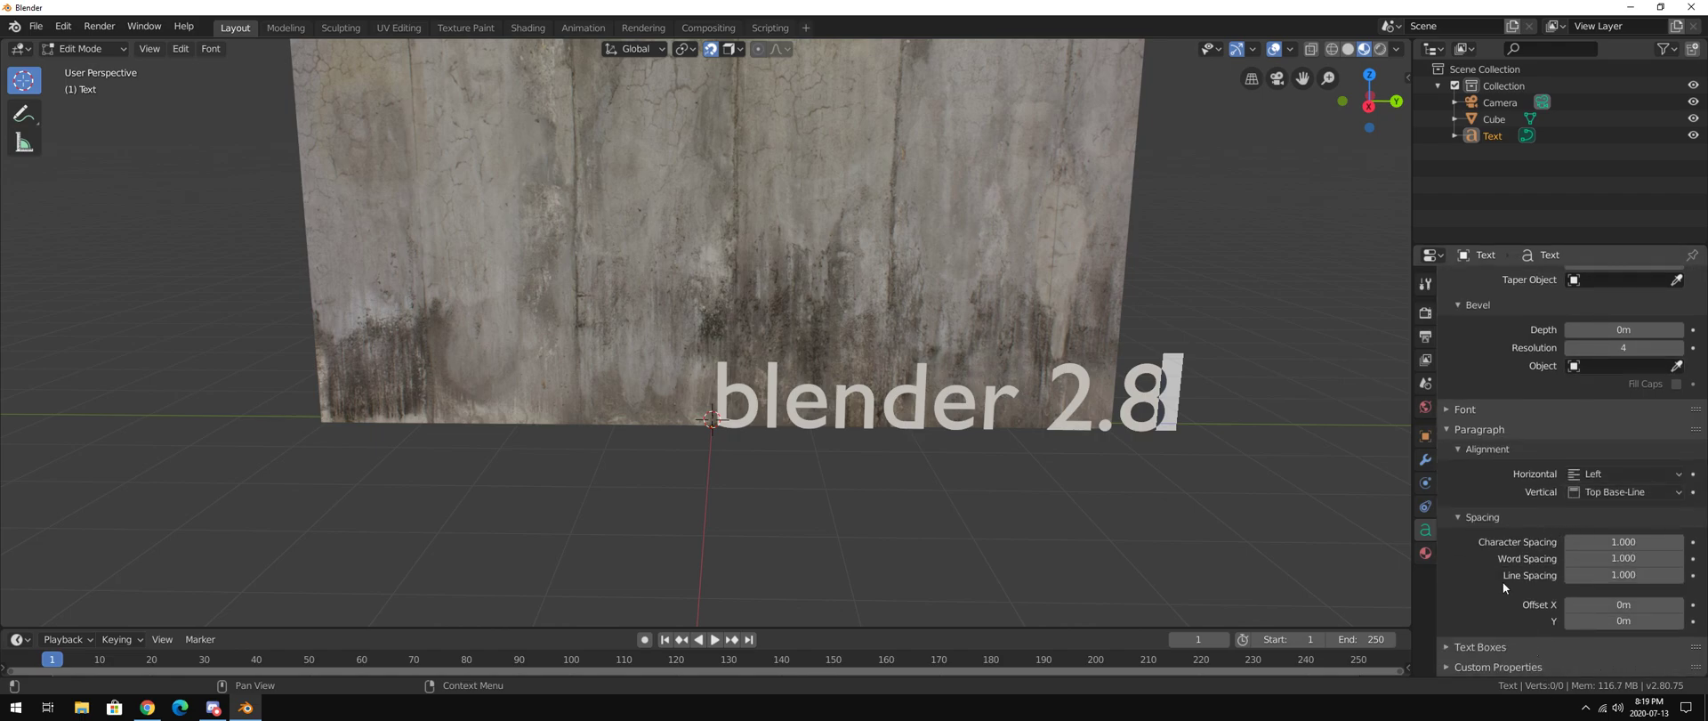
pyautogui.scroll(2, 1503, 580)
pyautogui.click(1472, 517)
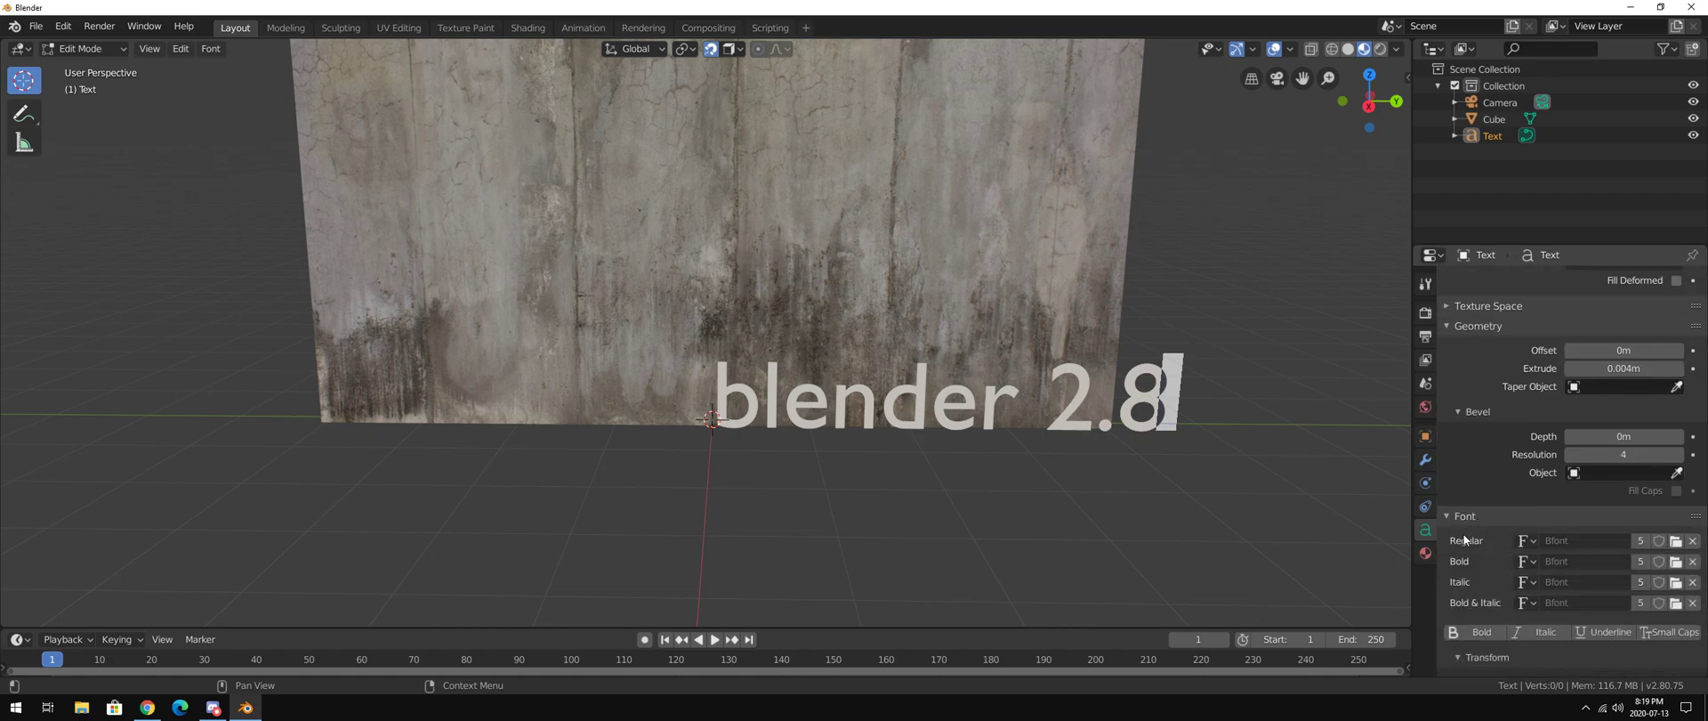
pyautogui.scroll(-1, 1465, 539)
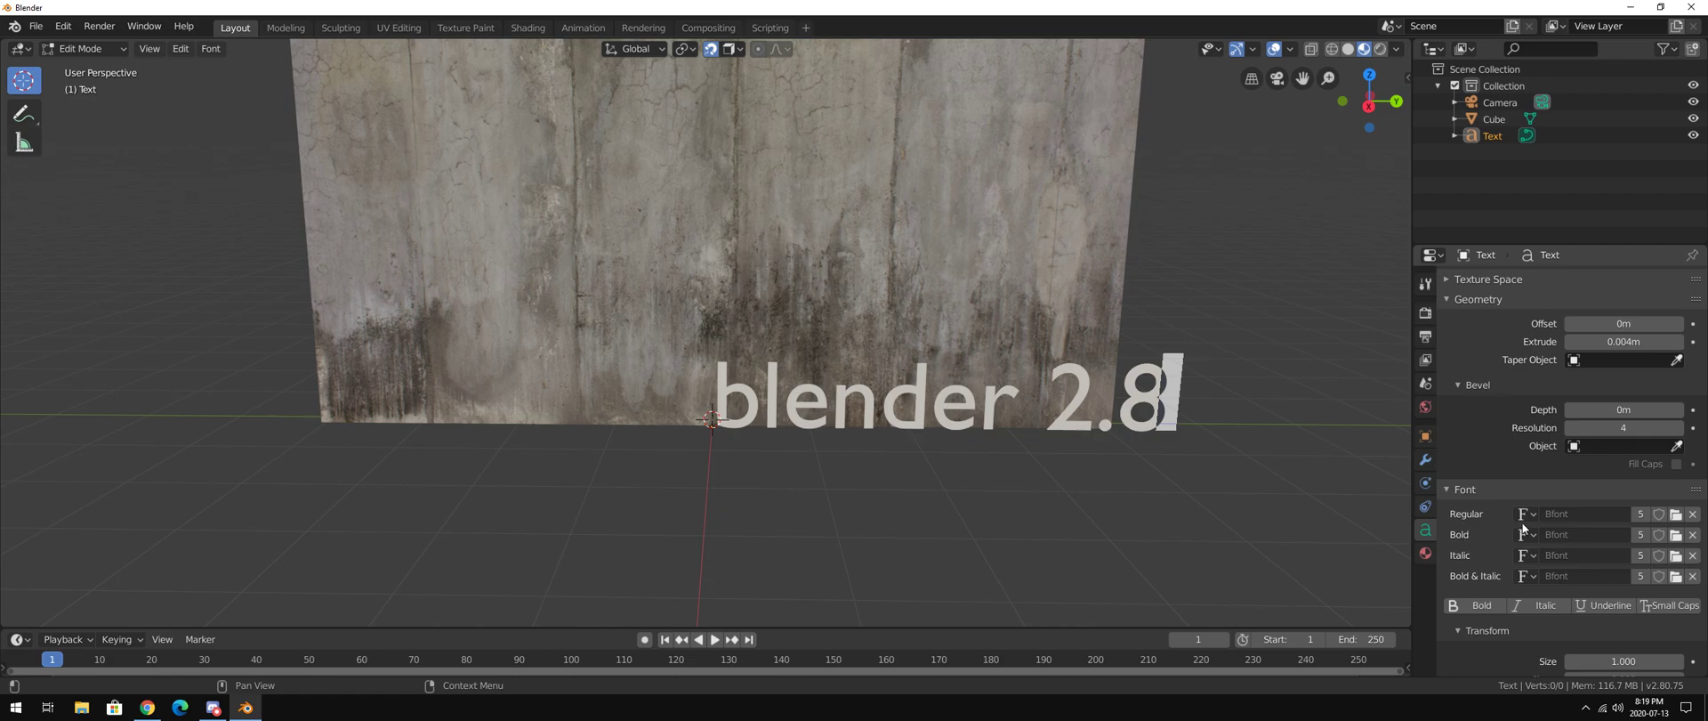
pyautogui.click(1677, 515)
pyautogui.click(35, 136)
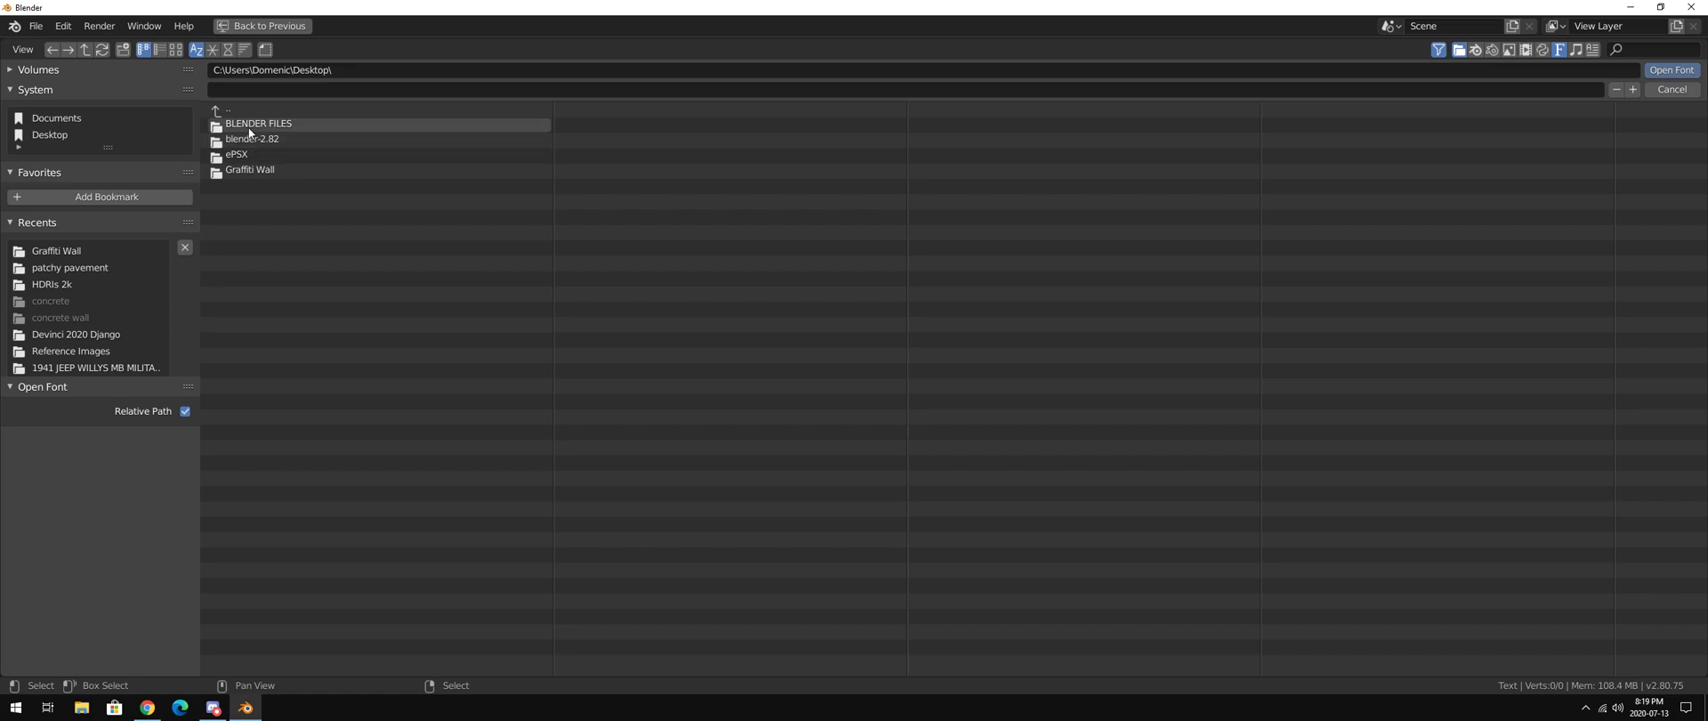
pyautogui.doubleClick(258, 168)
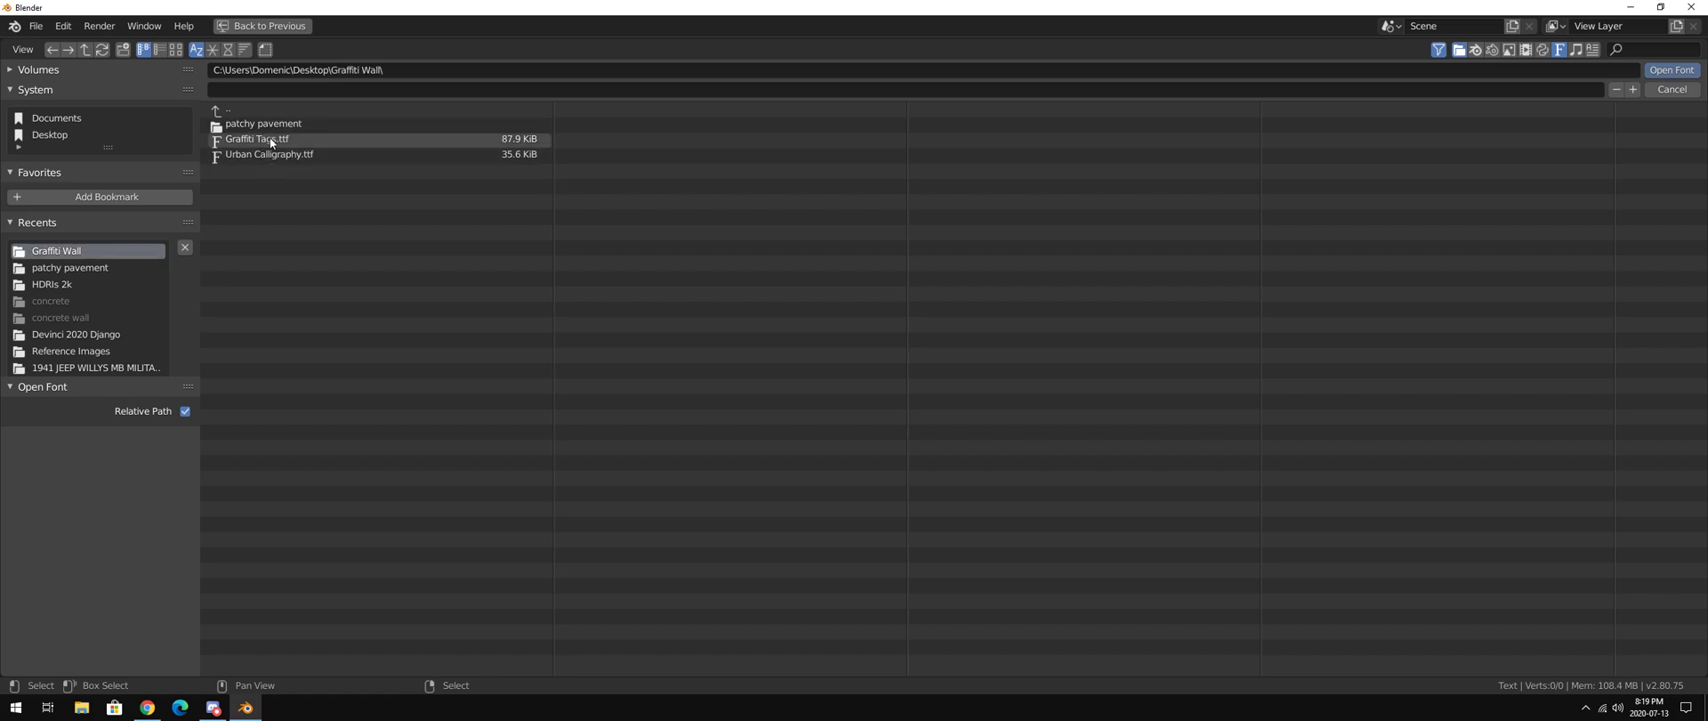
pyautogui.click(265, 137)
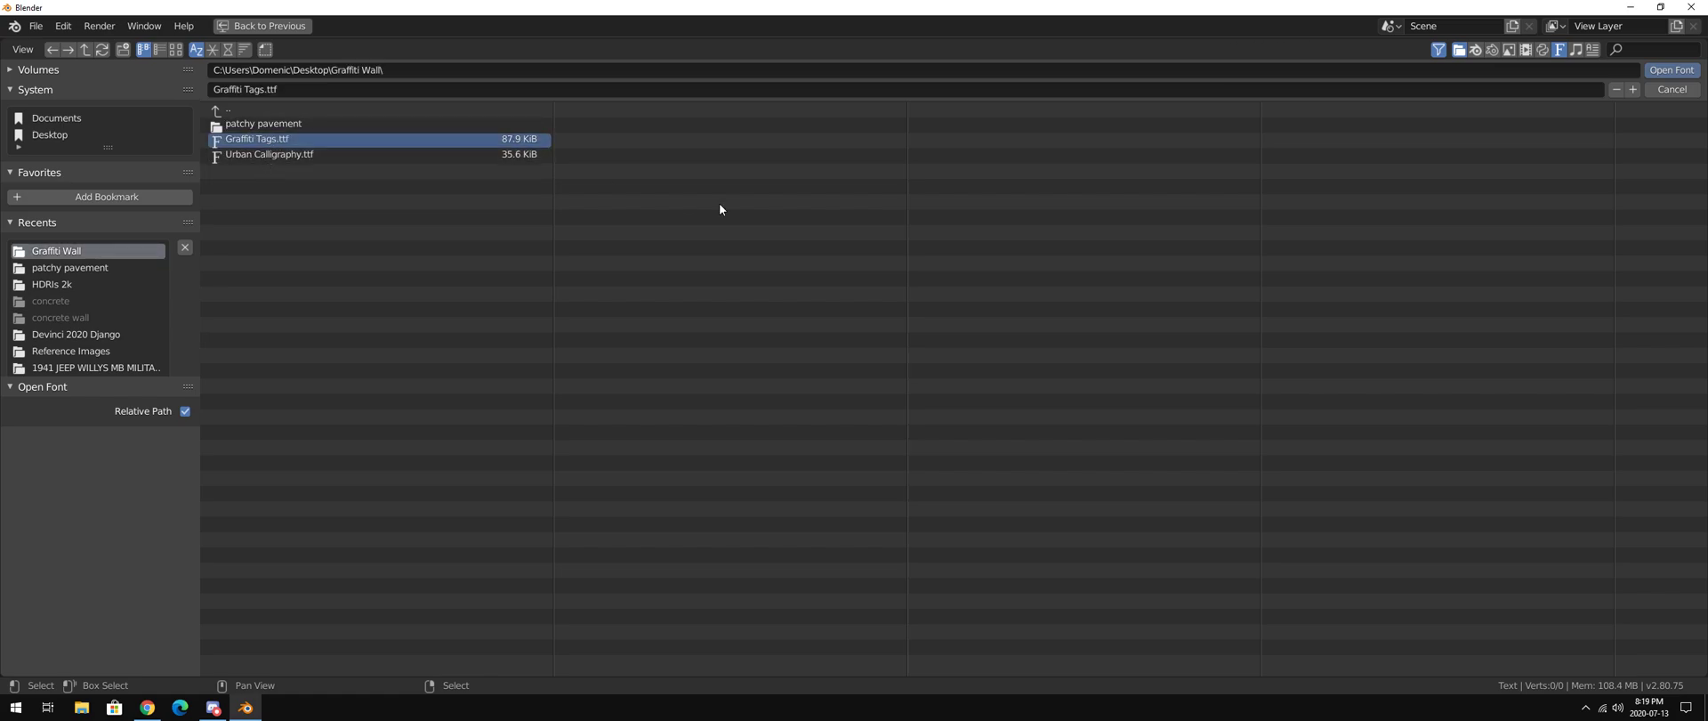
pyautogui.click(1672, 69)
# Delete all existing characters from the text object
pyautogui.scroll(-4, 836, 354)
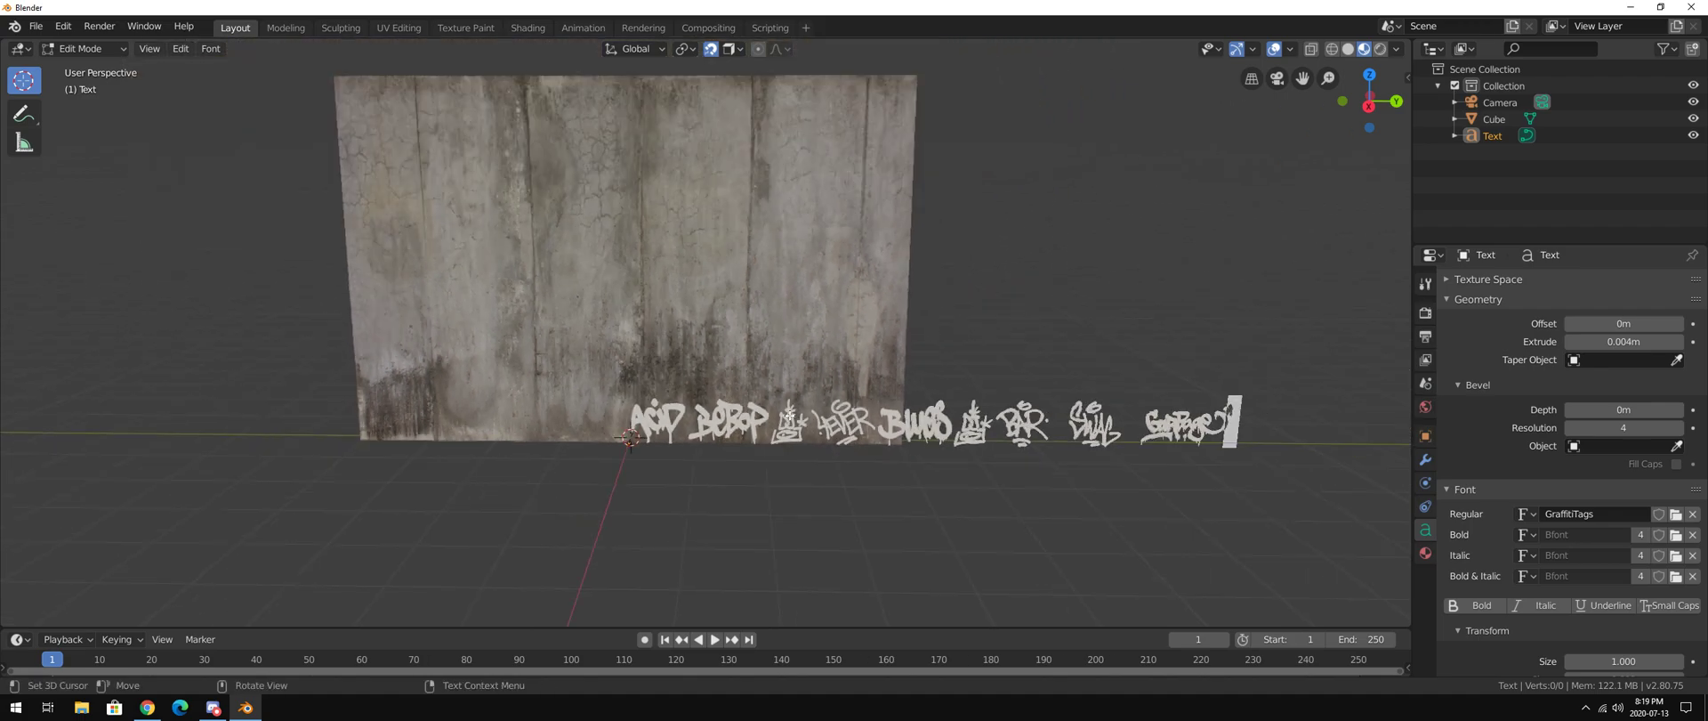
pyautogui.press('BackSpace')
pyautogui.press('BackSpace')
pyautogui.press('BackSpace')
pyautogui.press('BackSpace')
pyautogui.press('BackSpace')
pyautogui.press('BackSpace')
pyautogui.press('BackSpace')
pyautogui.press('BackSpace')
pyautogui.press('BackSpace')
pyautogui.press('BackSpace')
pyautogui.press('BackSpace')
pyautogui.press('BackSpace')
pyautogui.press('BackSpace')
pyautogui.press('BackSpace')
pyautogui.press('BackSpace')
pyautogui.press('BackSpace')
pyautogui.press('BackSpace')
pyautogui.press('BackSpace')
pyautogui.press('BackSpace')
pyautogui.press('BackSpace')
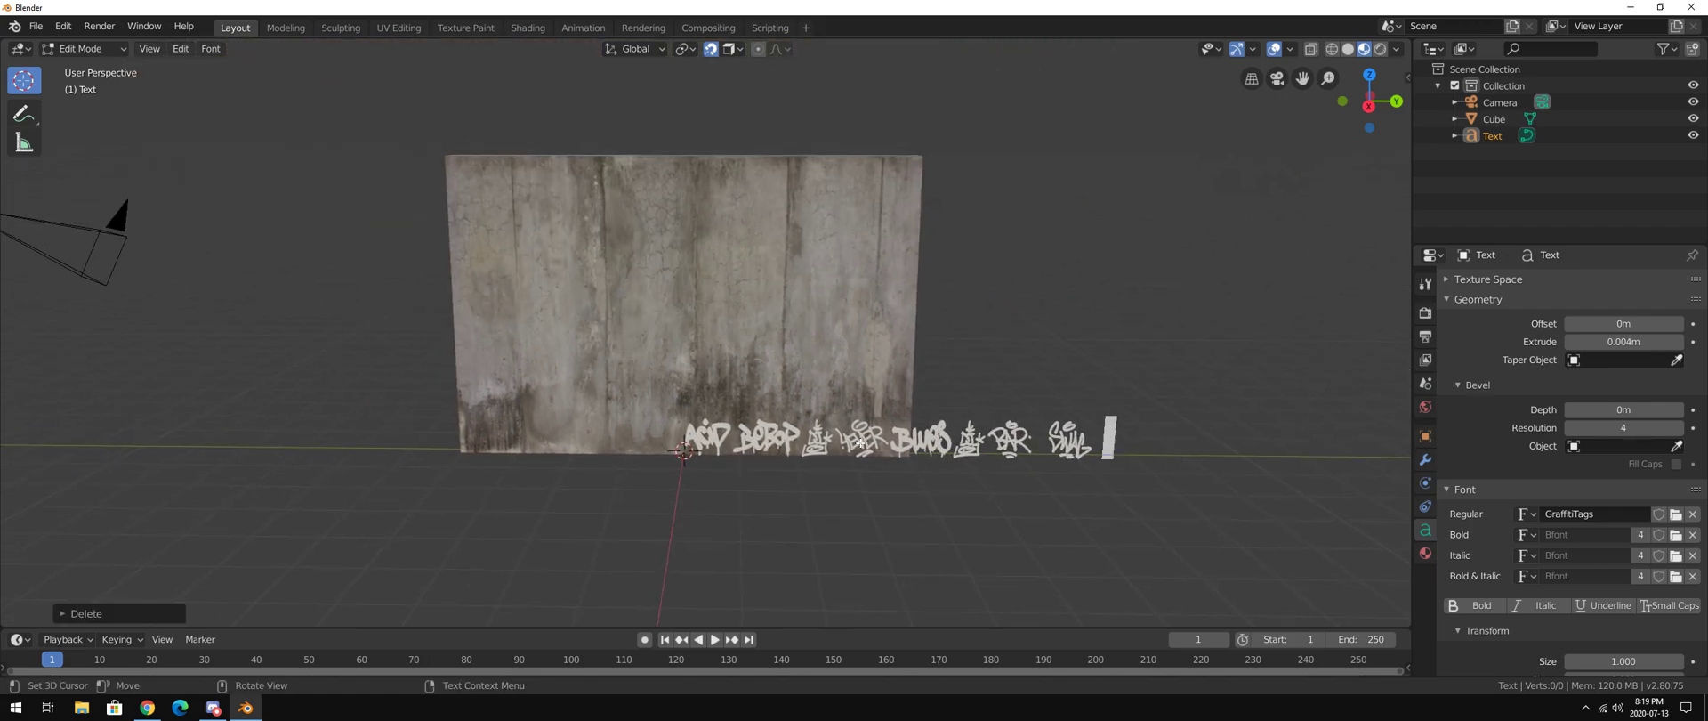
pyautogui.press('BackSpace')
pyautogui.press('BackSpace')
pyautogui.press('BackSpace')
pyautogui.press('BackSpace')
pyautogui.press('BackSpace')
pyautogui.press('BackSpace')
pyautogui.press('BackSpace')
pyautogui.press('BackSpace')
pyautogui.press('BackSpace')
pyautogui.press('BackSpace')
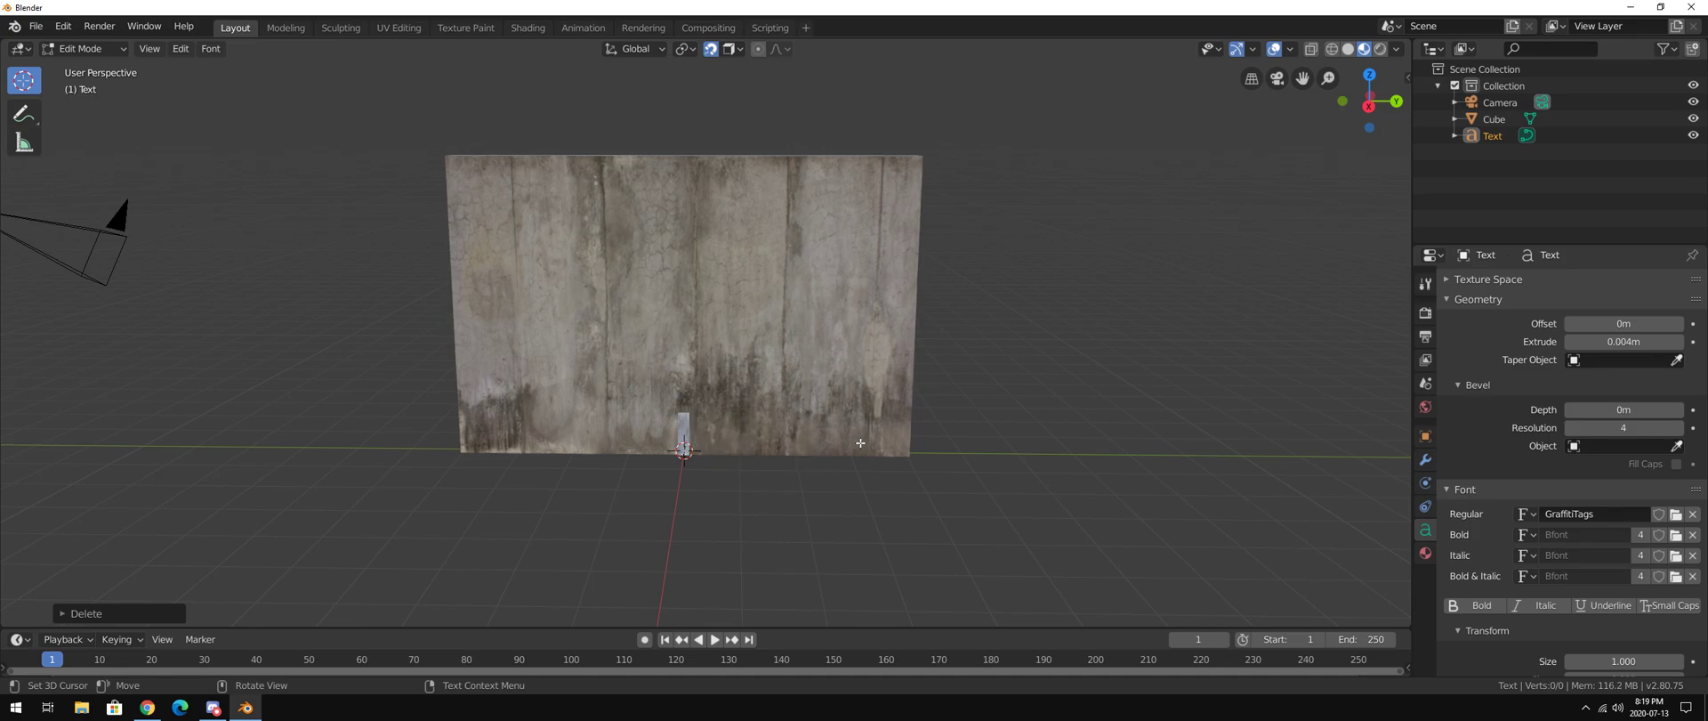
# Try several characters of the graffiti font, keep only "c" for the Cool Jazz tag, and return to Object Mode
pyautogui.write('asdf')
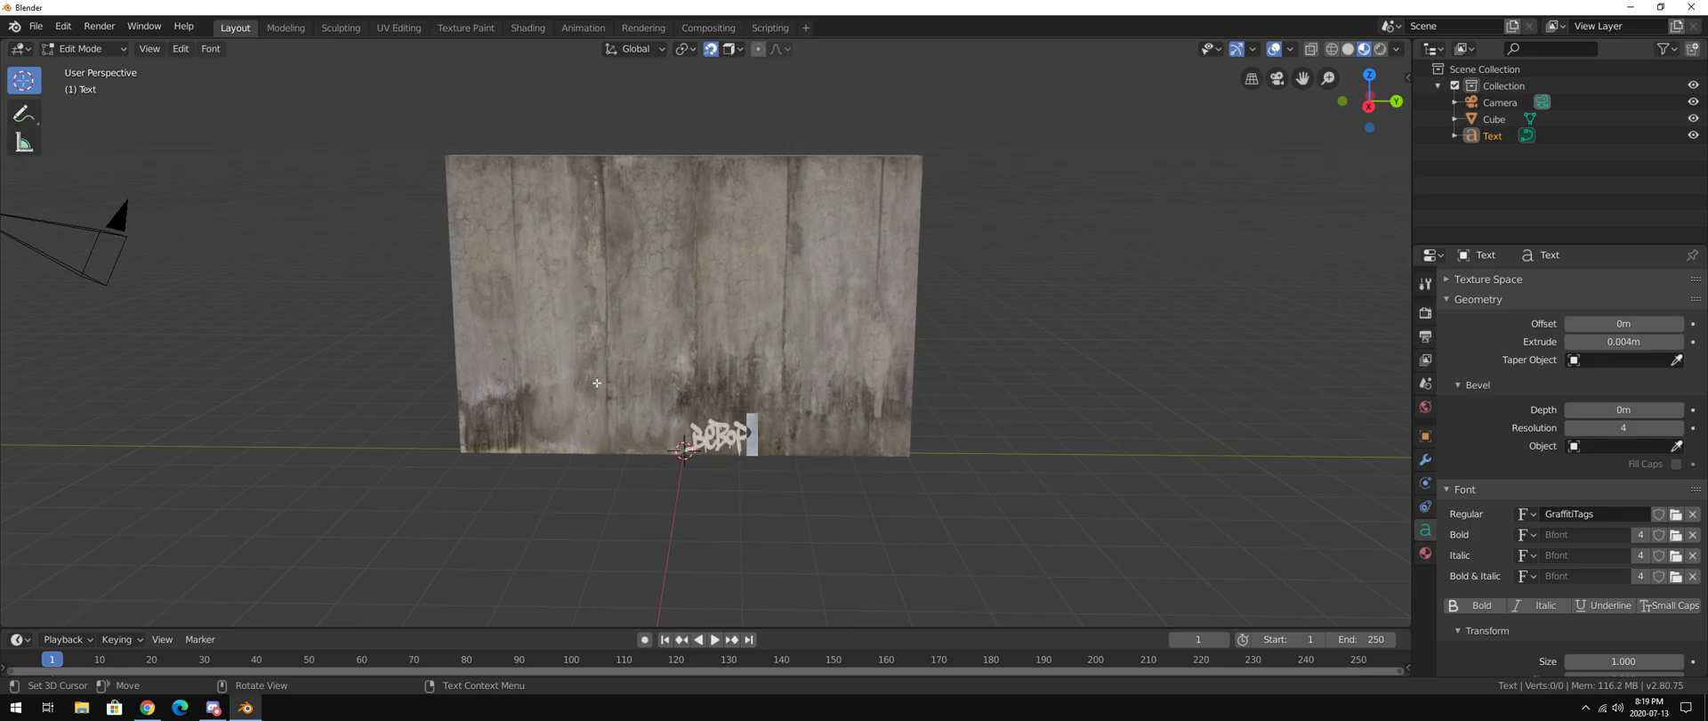
pyautogui.press('BackSpace')
pyautogui.press('BackSpace')
pyautogui.press('BackSpace')
pyautogui.press('BackSpace')
pyautogui.write('wszaq')
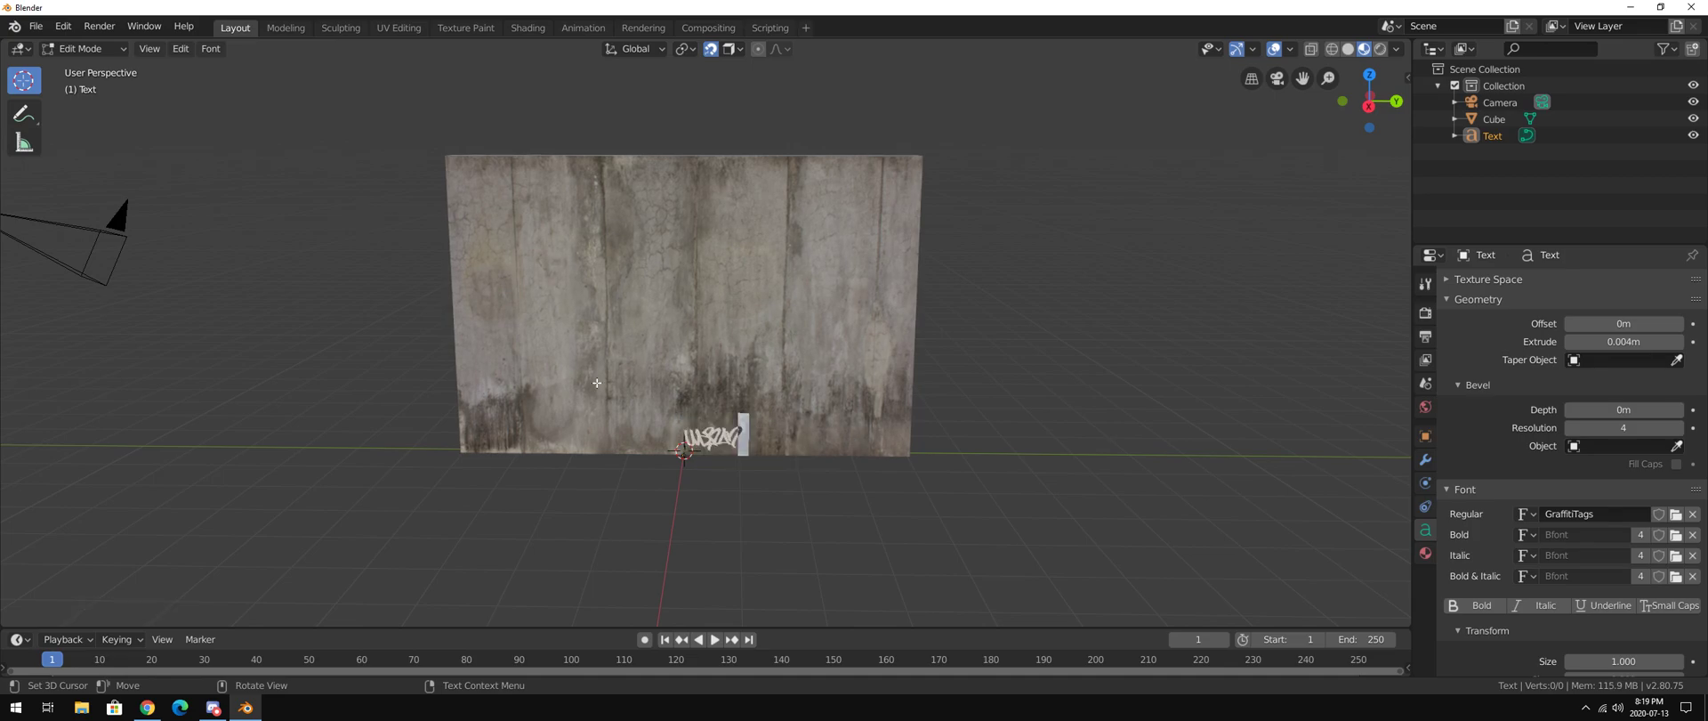
pyautogui.press('BackSpace')
pyautogui.write('c')
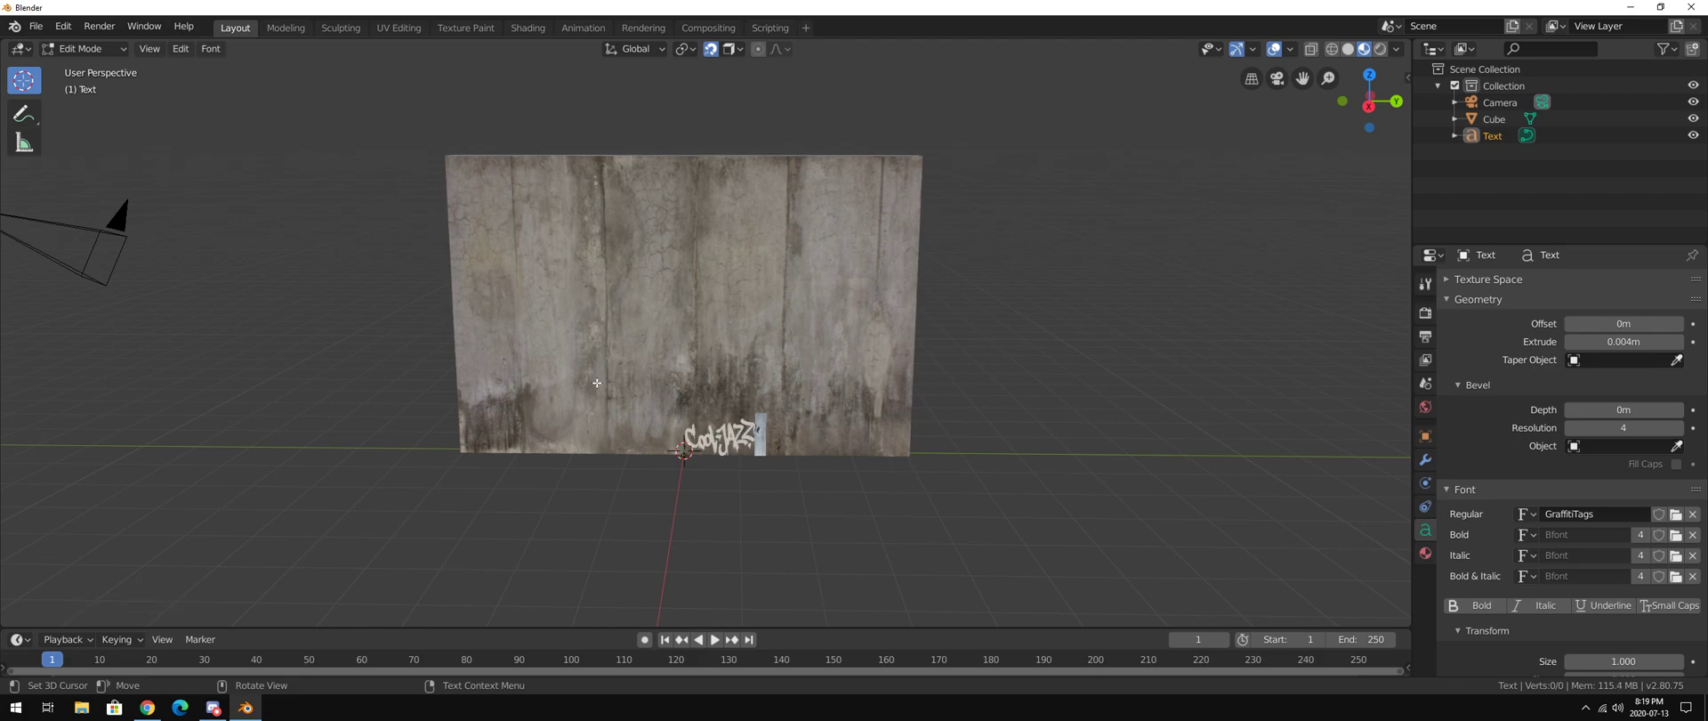
pyautogui.click(88, 55)
pyautogui.click(87, 67)
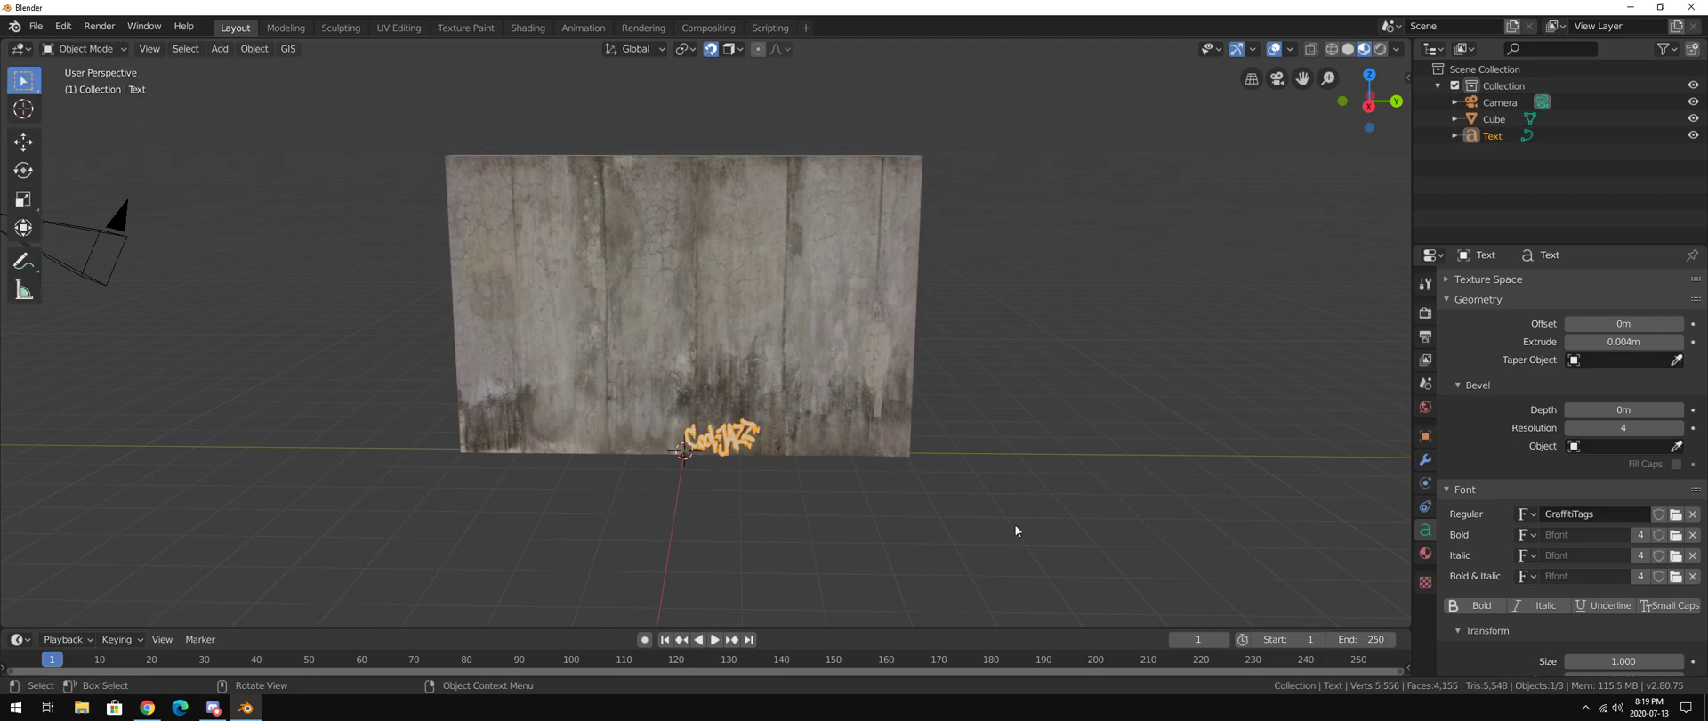
# In the right orthographic view, scale the Cool Jazz tag to about 40% of the wall's width and raise it along global Z to about mid-height
pyautogui.keyDown('shift'); pyautogui.moveTo(1018, 527); pyautogui.dragTo(1140, 598, button='middle'); pyautogui.keyUp('shift')
pyautogui.moveTo(1032, 443); pyautogui.dragTo(1028, 409, button='middle')
pyautogui.click(1369, 100)
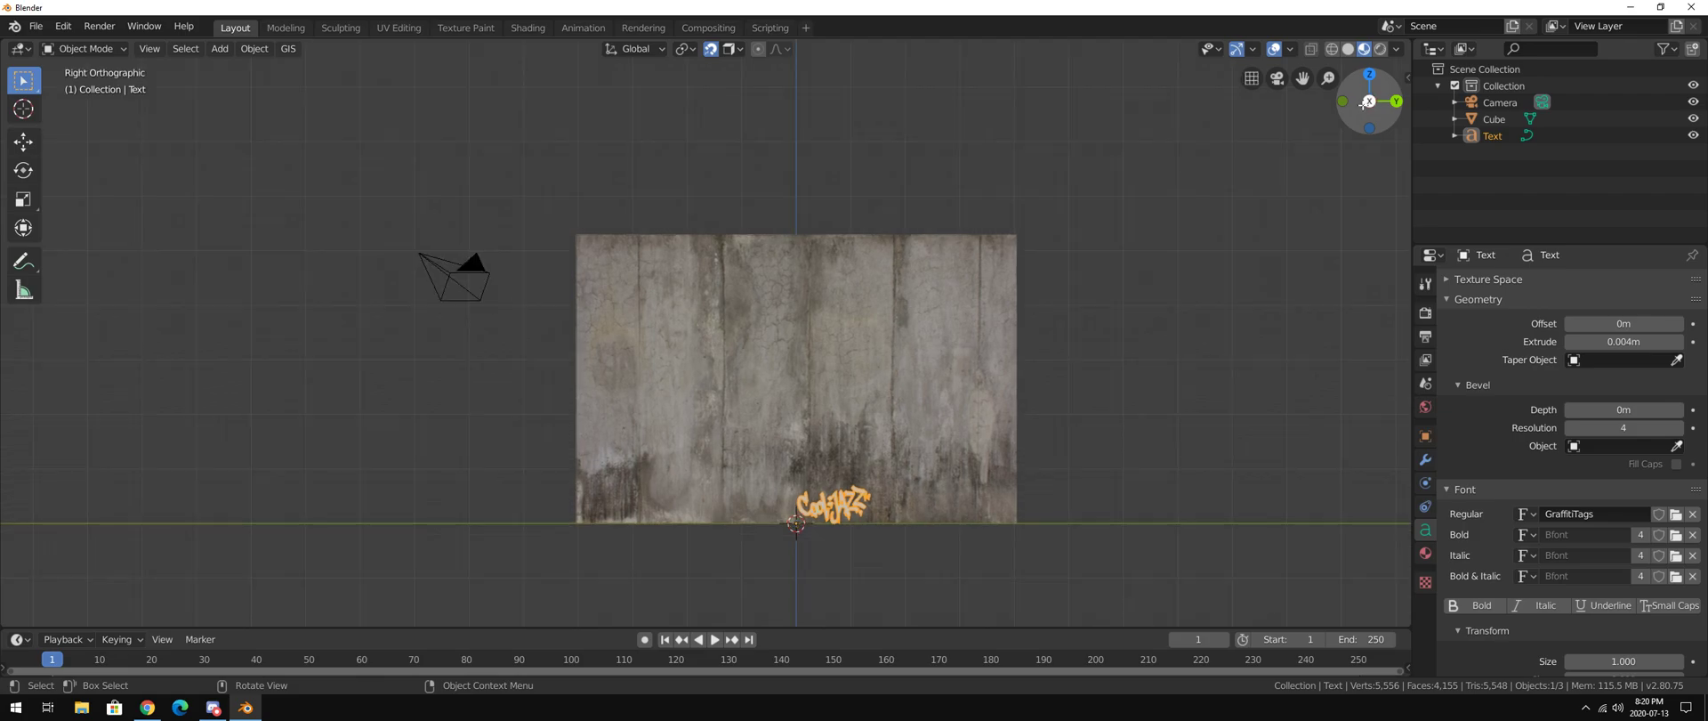
pyautogui.press('s')
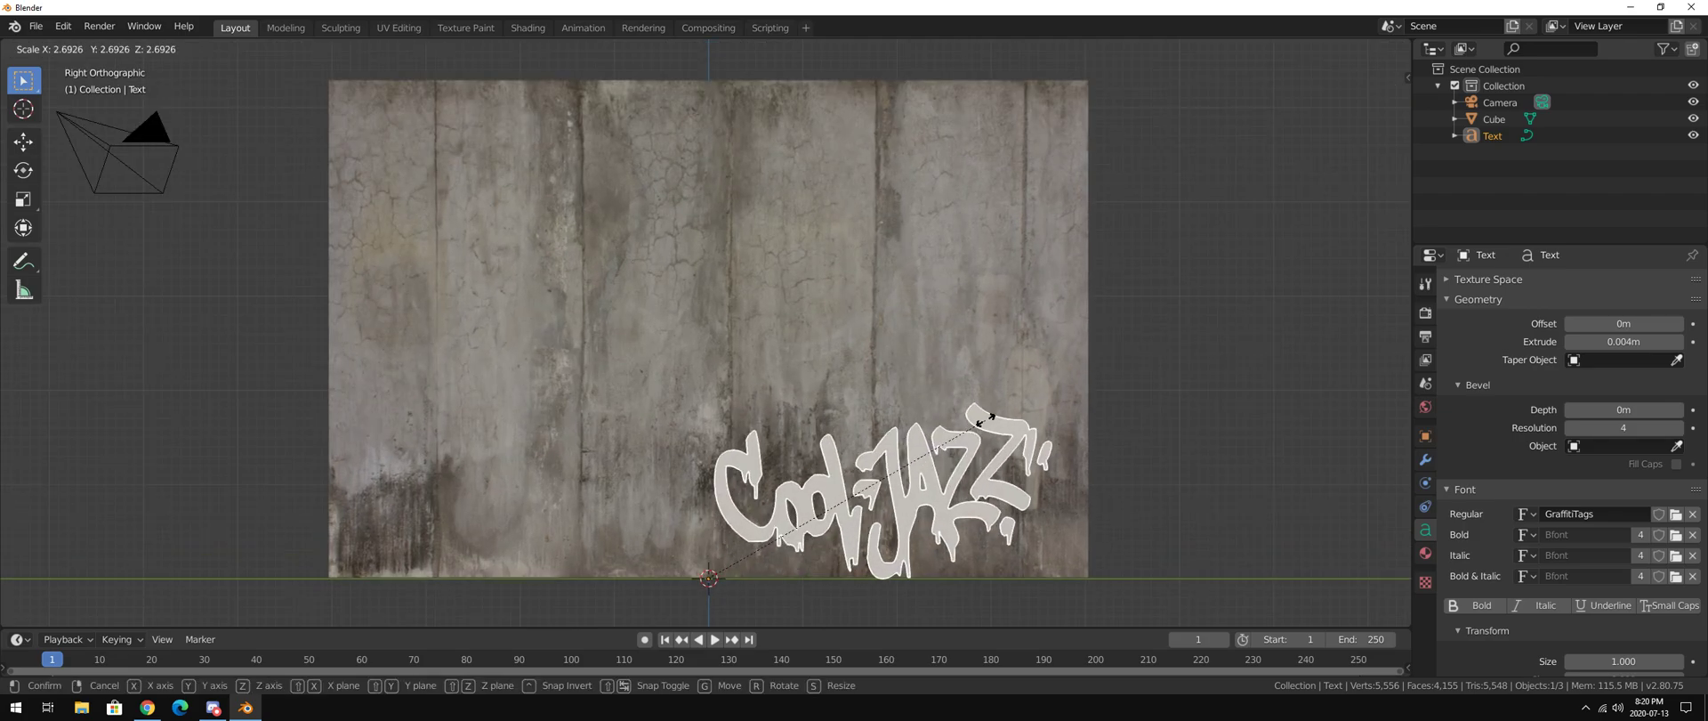
pyautogui.click(948, 425)
pyautogui.press('g')
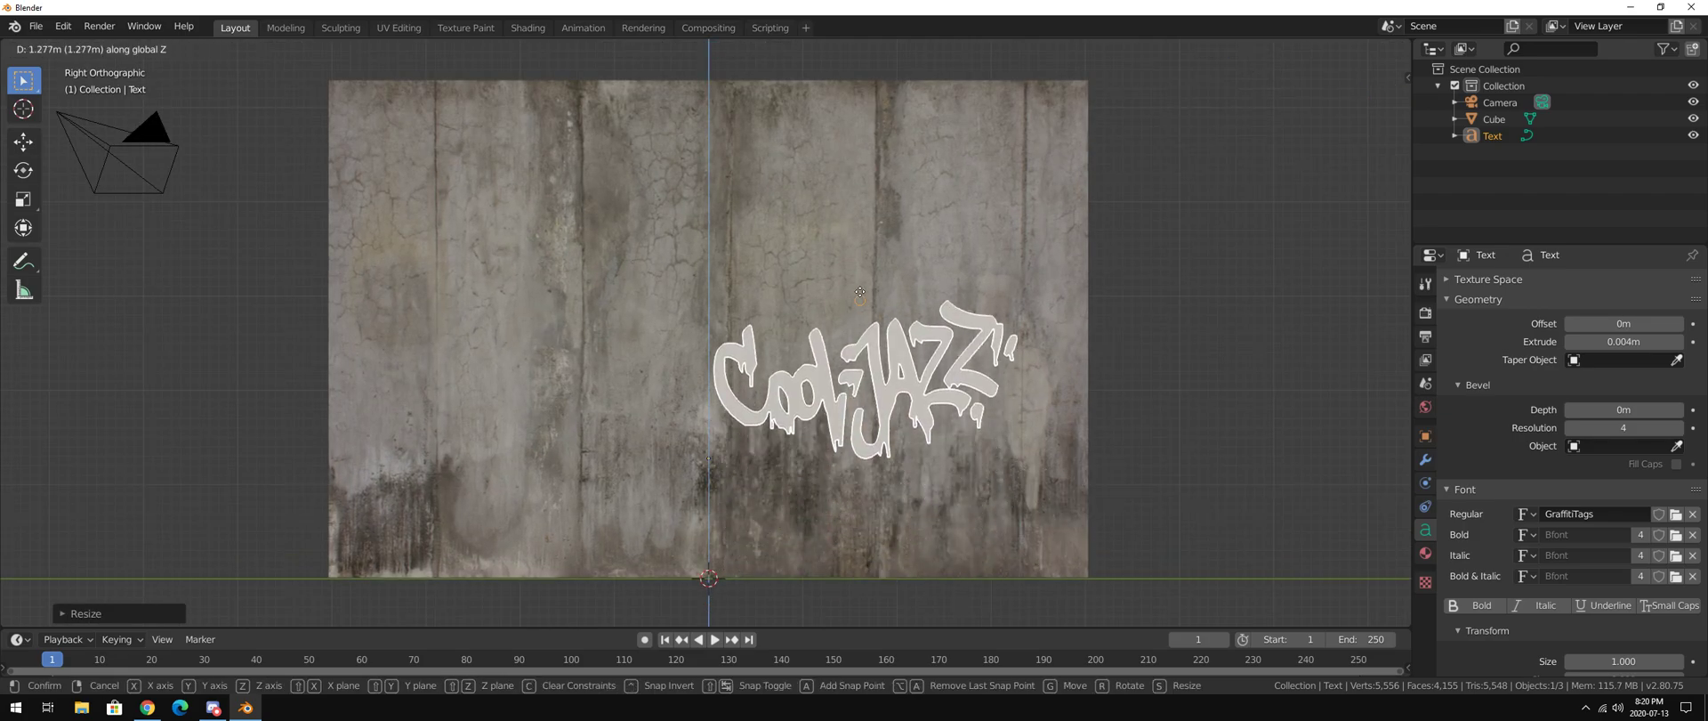
pyautogui.click(846, 309)
# Give the Cool Jazz tag a new material with a dark red base color of H 0.965, S 1.000, V 0.556
pyautogui.click(1426, 553)
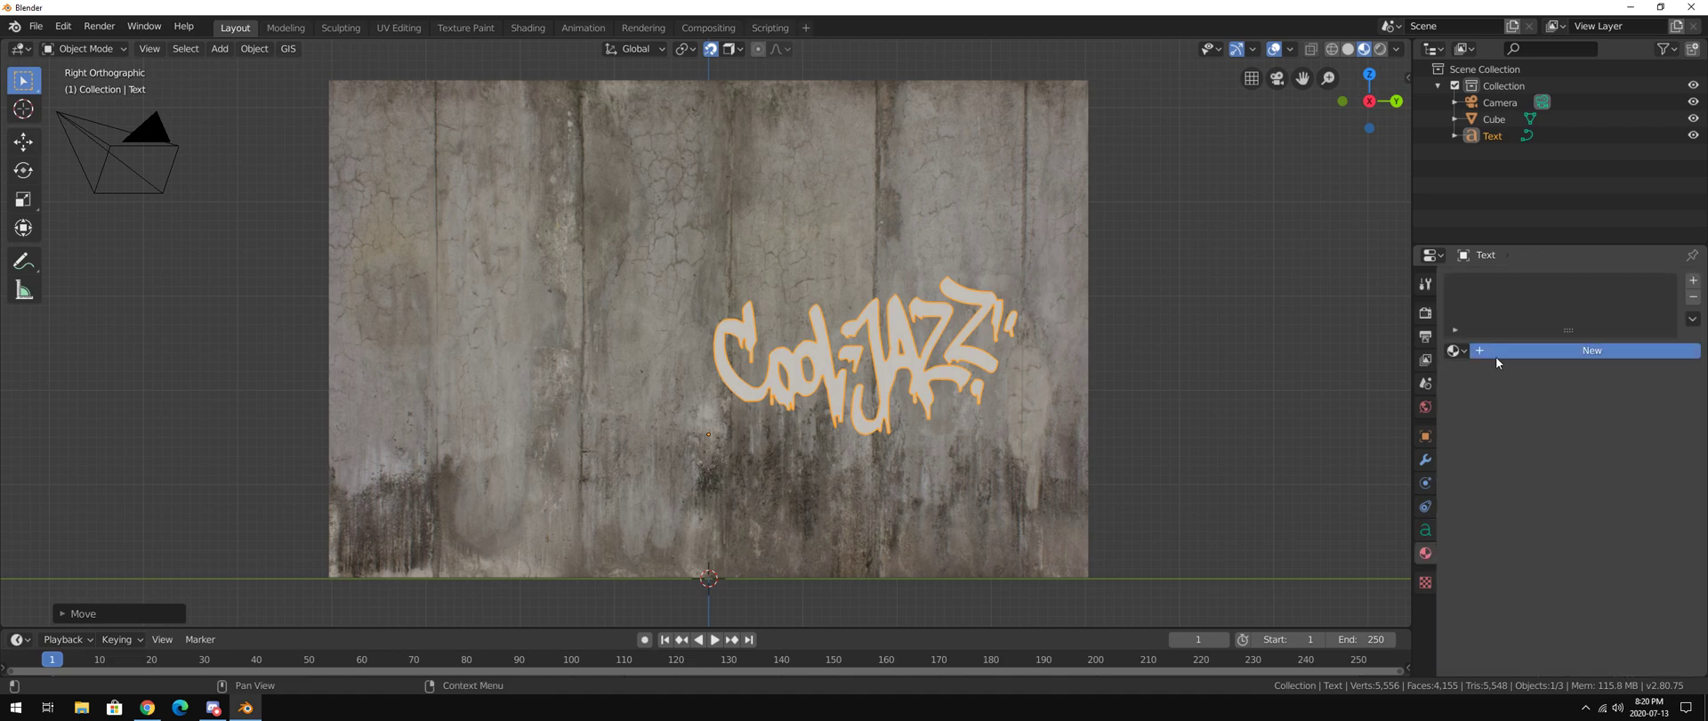
pyautogui.click(1586, 355)
pyautogui.click(1588, 517)
pyautogui.moveTo(1577, 326); pyautogui.dragTo(1596, 402)
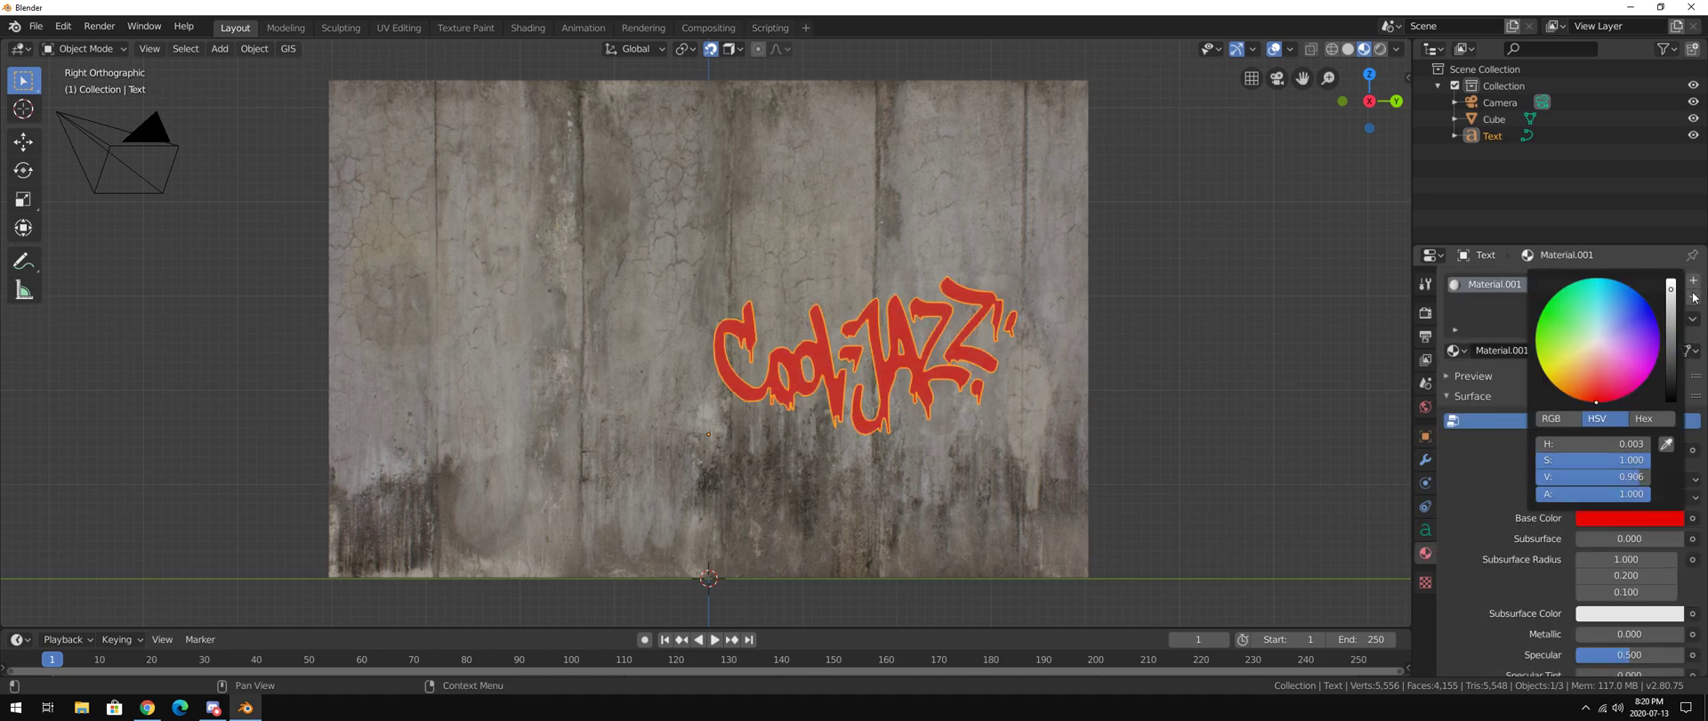
pyautogui.moveTo(1671, 294); pyautogui.dragTo(1672, 332)
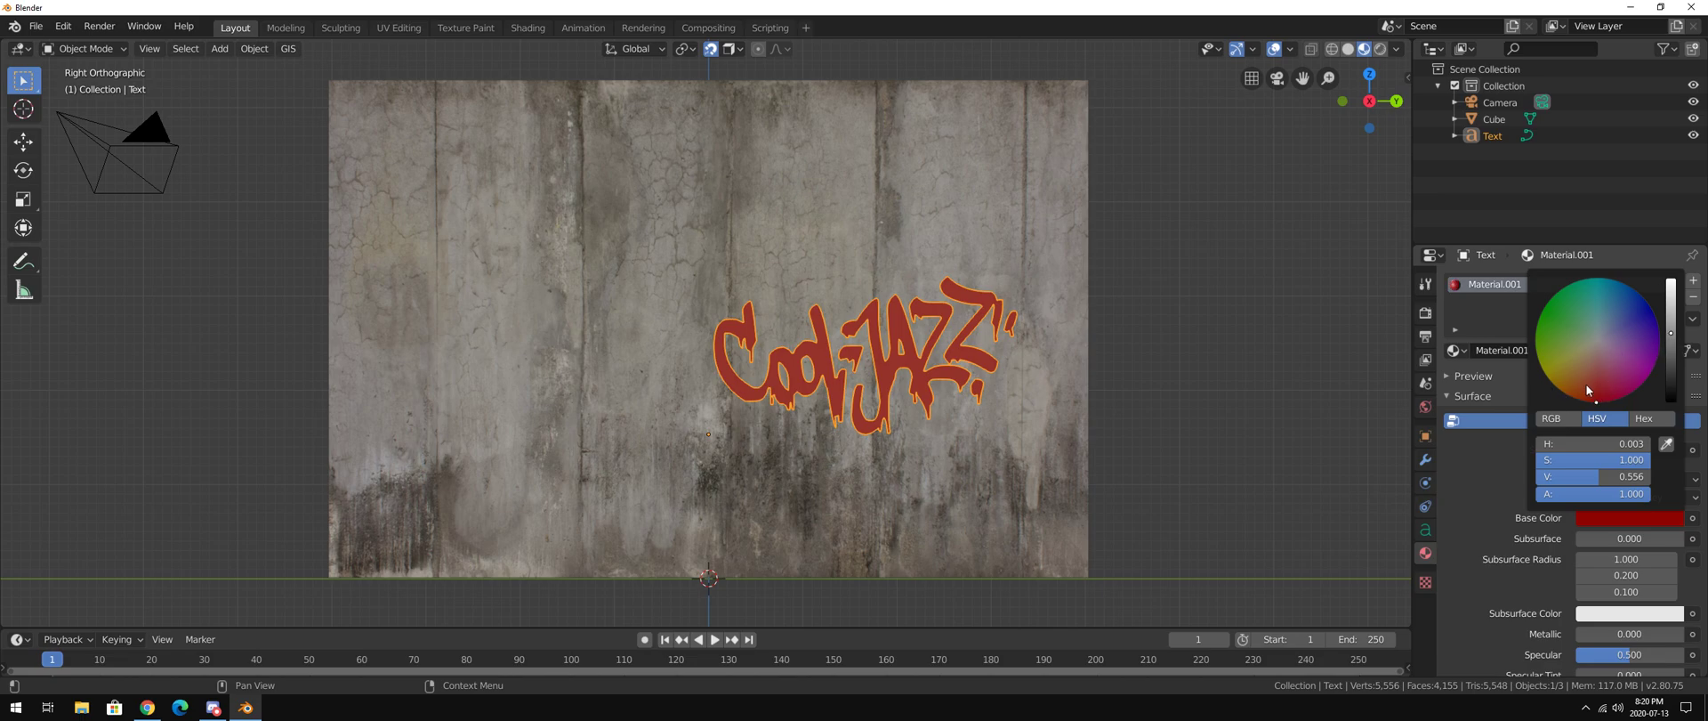
pyautogui.moveTo(1588, 390); pyautogui.dragTo(1615, 399)
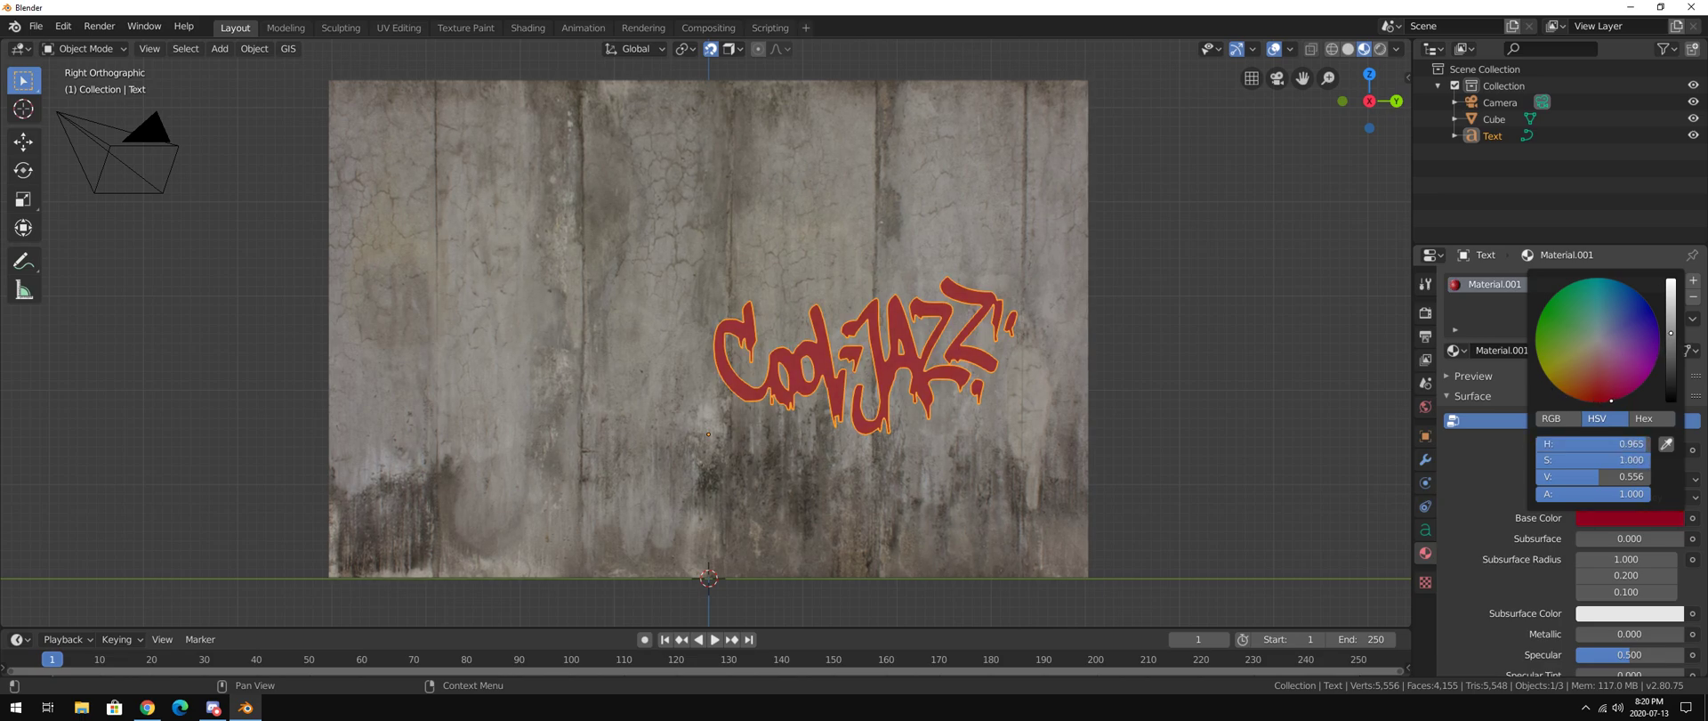
pyautogui.click(1234, 368)
# Set the roughness of the Cool Jazz tag's red material to about 0.884
pyautogui.scroll(-1, 961, 380)
pyautogui.keyDown('shift'); pyautogui.moveTo(961, 380); pyautogui.dragTo(955, 427, button='middle'); pyautogui.keyUp('shift')
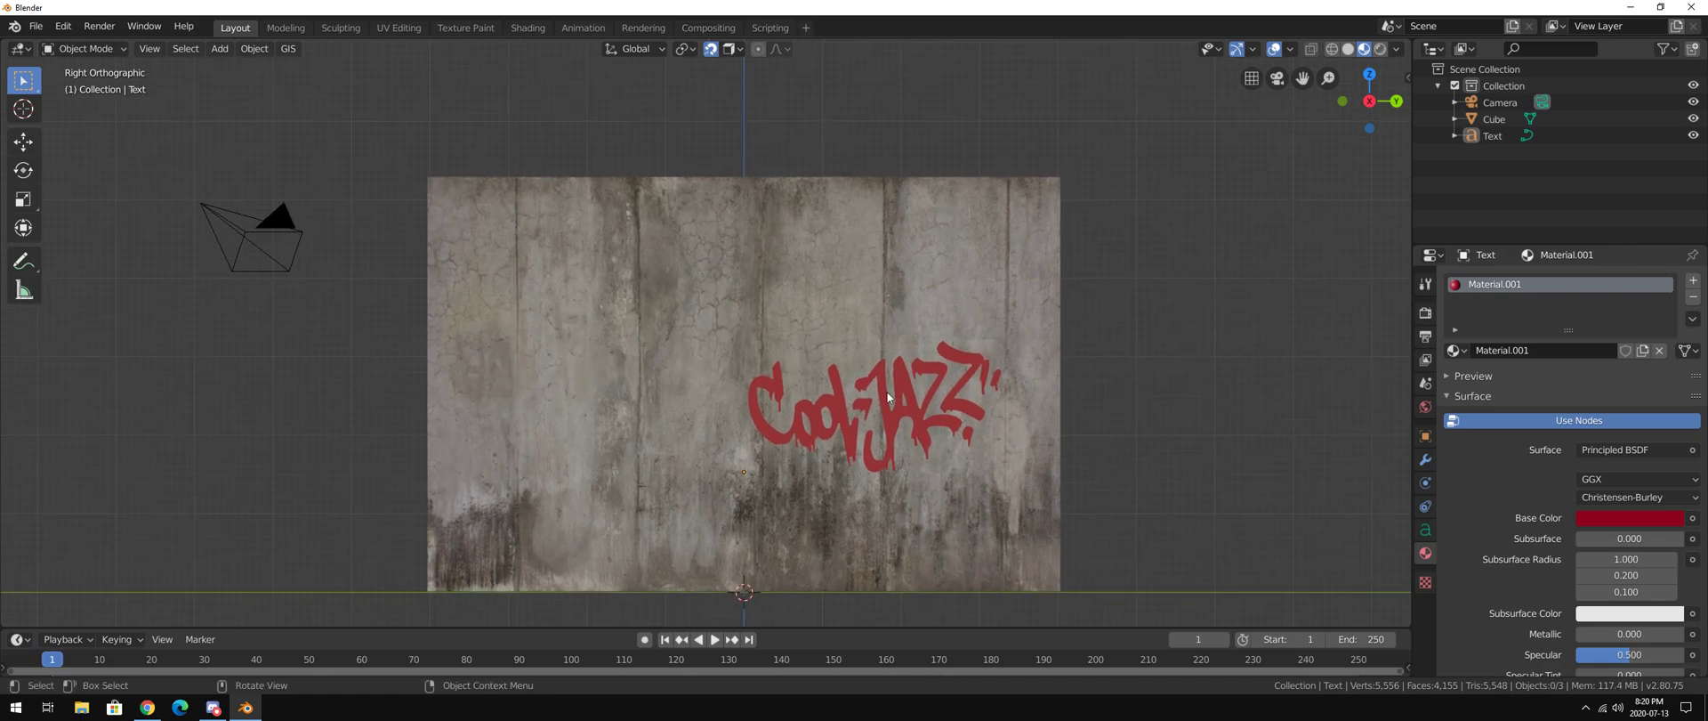
pyautogui.click(881, 388)
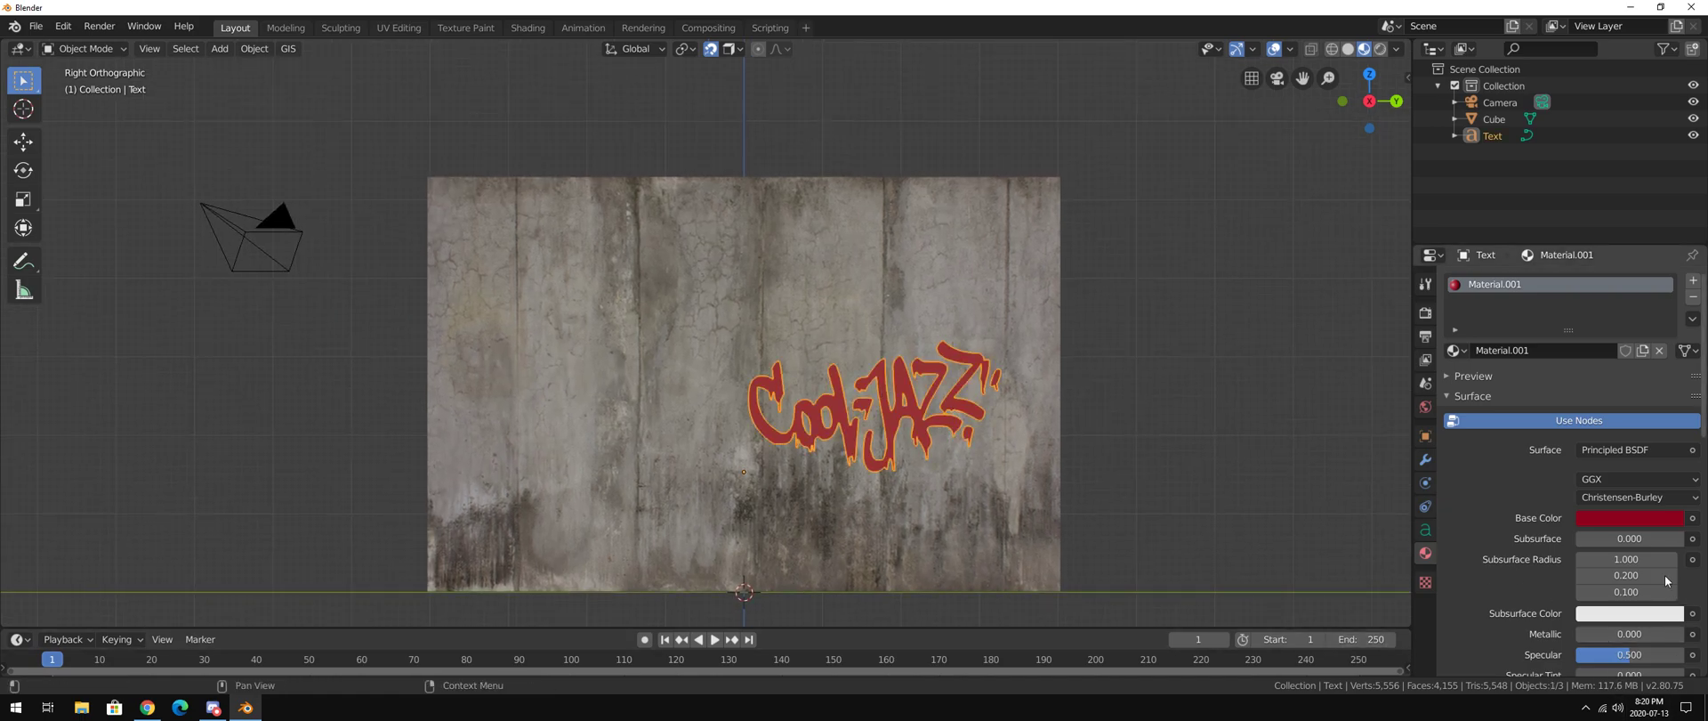
pyautogui.scroll(-3, 1631, 614)
pyautogui.scroll(-1, 1630, 603)
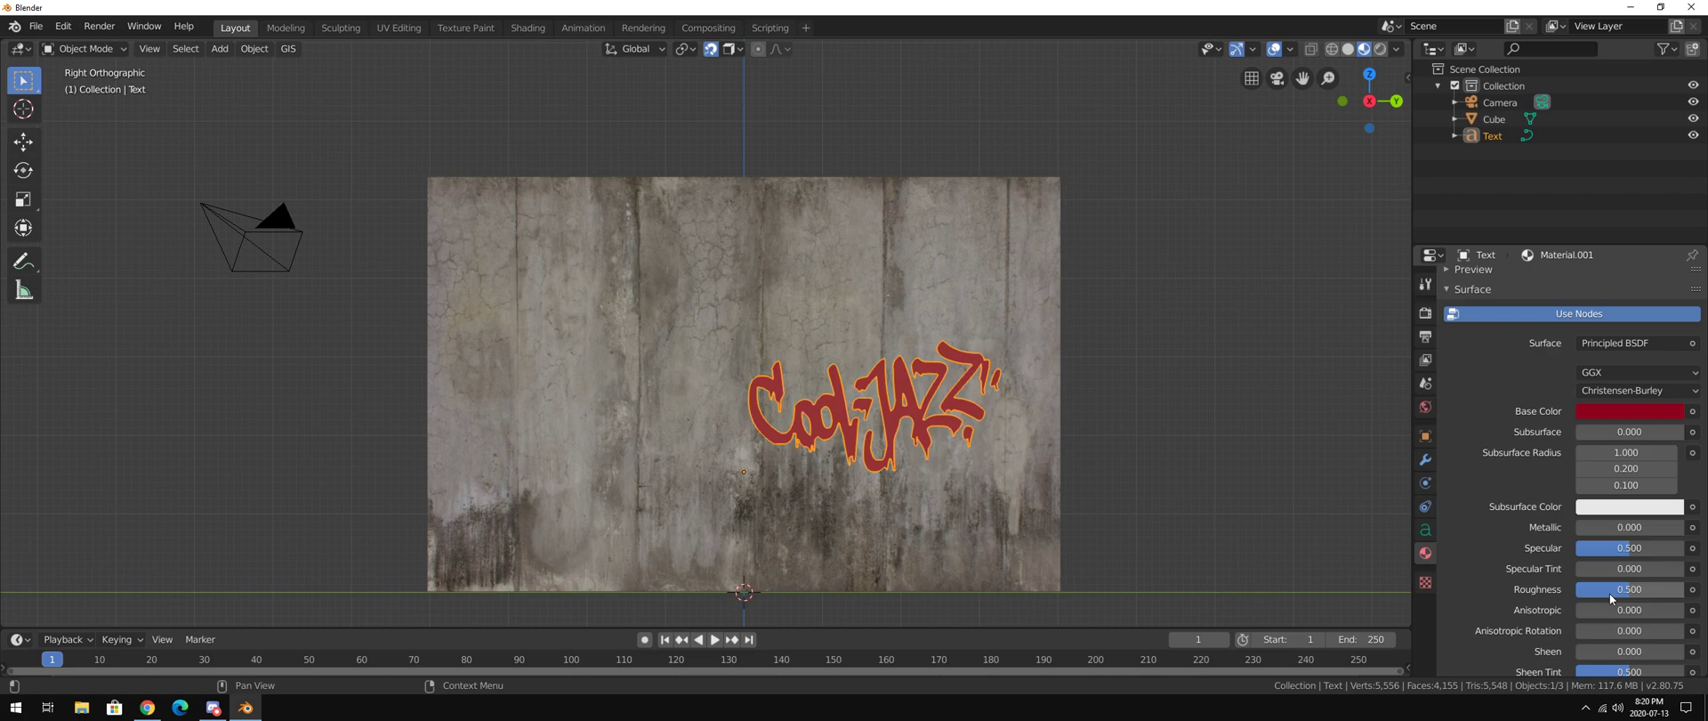
pyautogui.moveTo(1610, 591); pyautogui.dragTo(1656, 591)
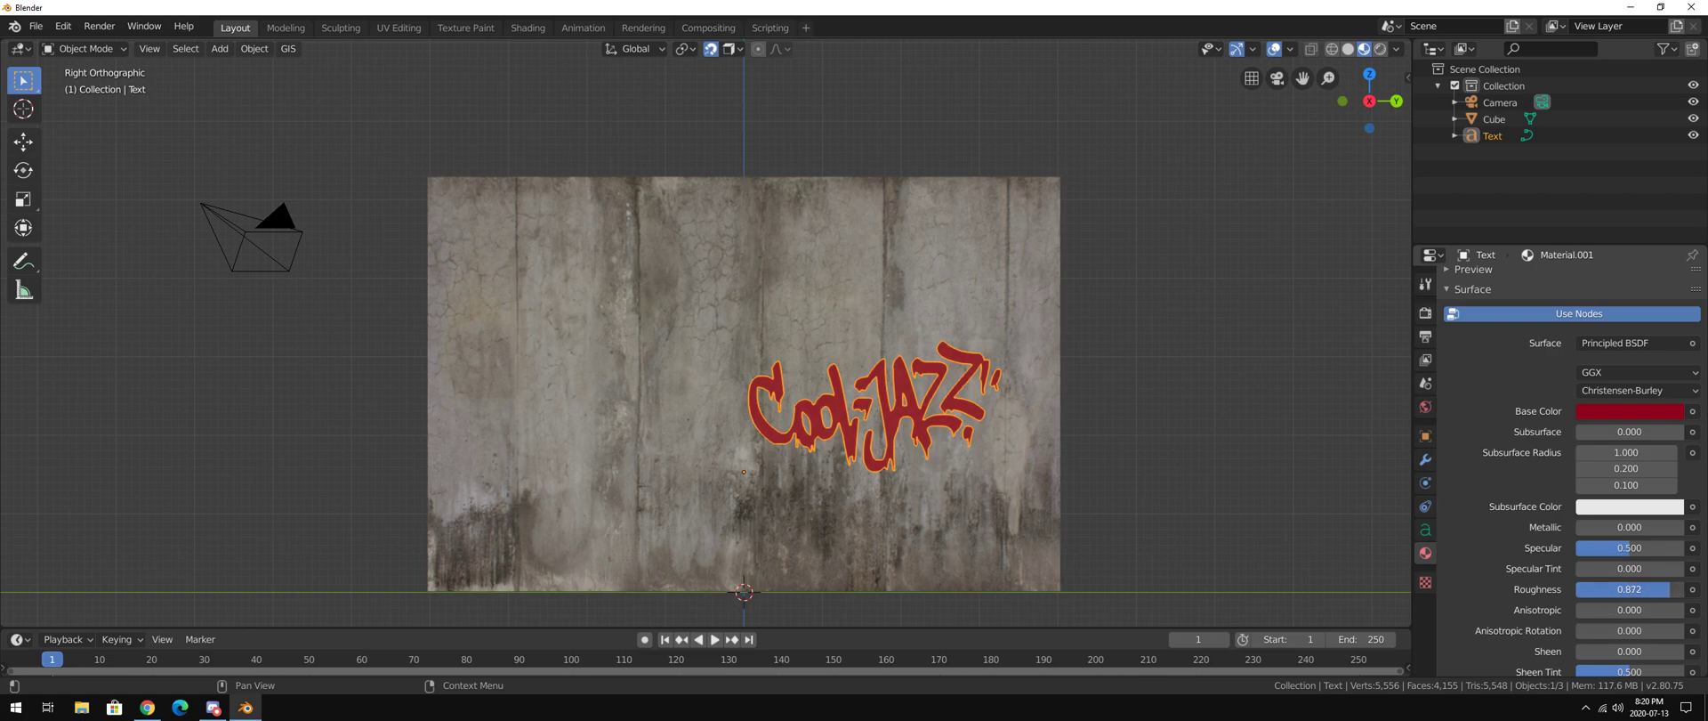
pyautogui.click(1192, 456)
# Duplicate the Cool Jazz tag and place the copy about -3.03 m along global Y, beside the original
pyautogui.scroll(2, 1037, 447)
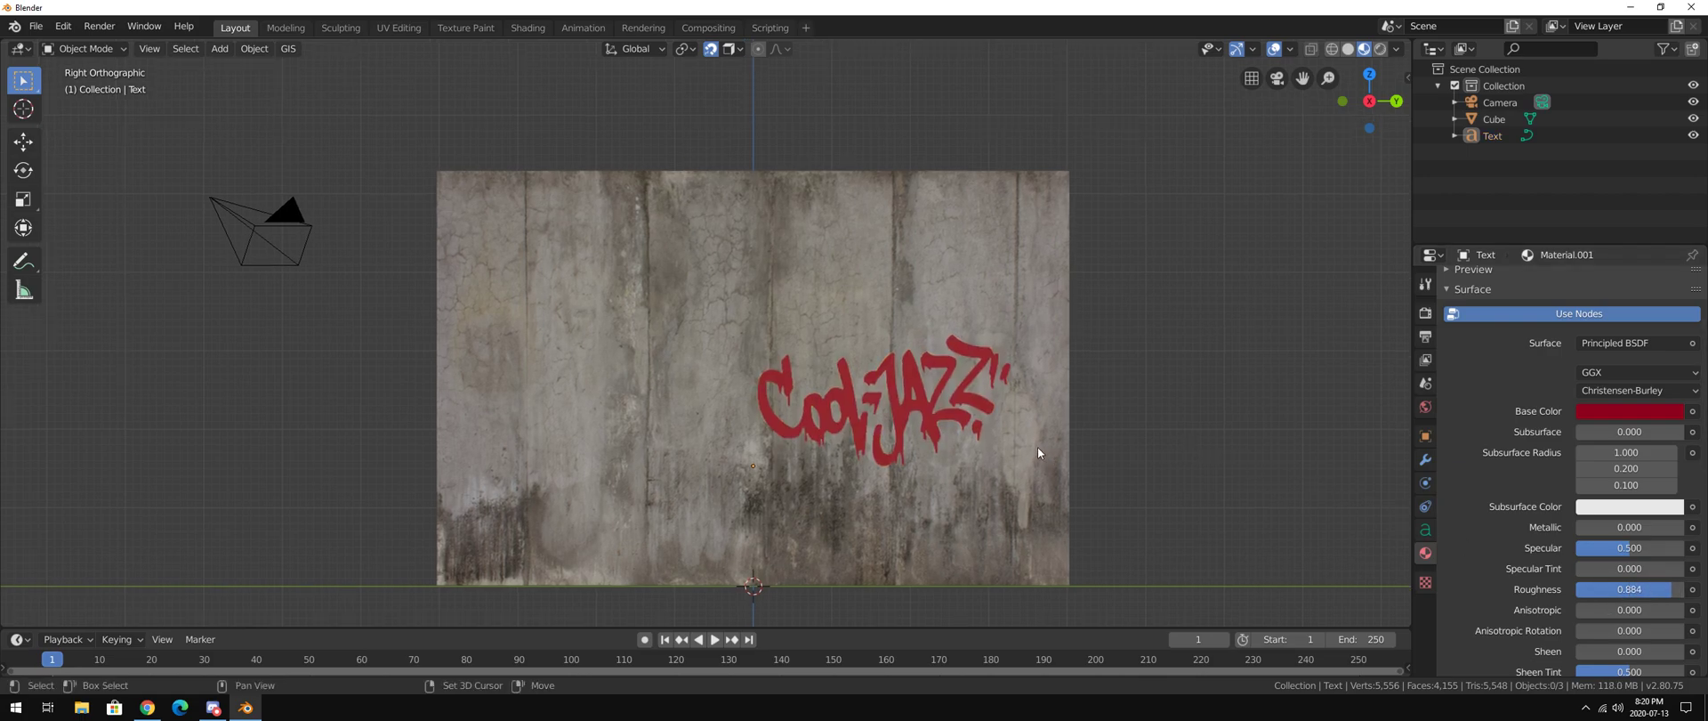
pyautogui.click(799, 255)
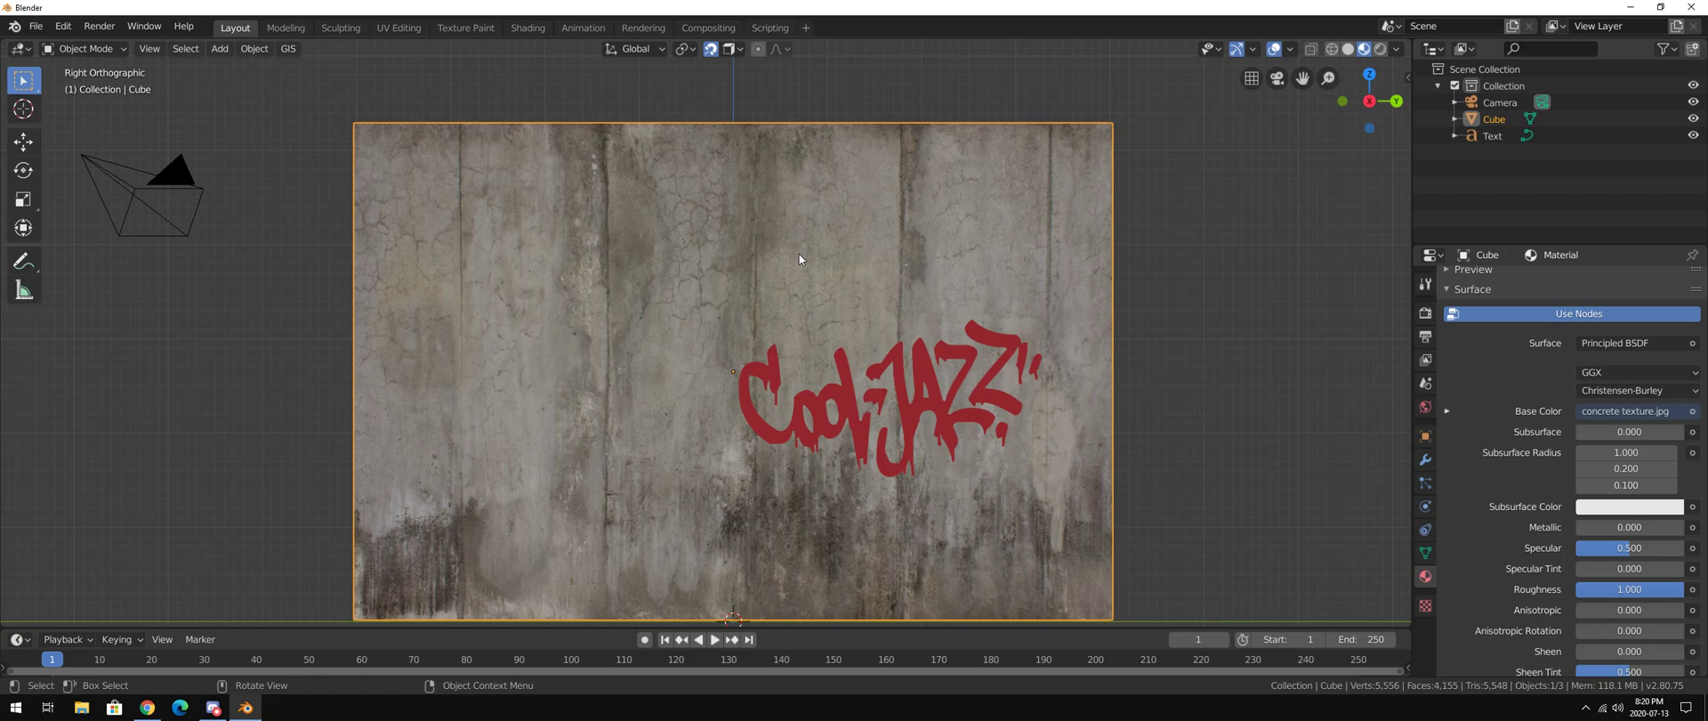
pyautogui.click(945, 412)
pyautogui.hotkey('shift', 'd')
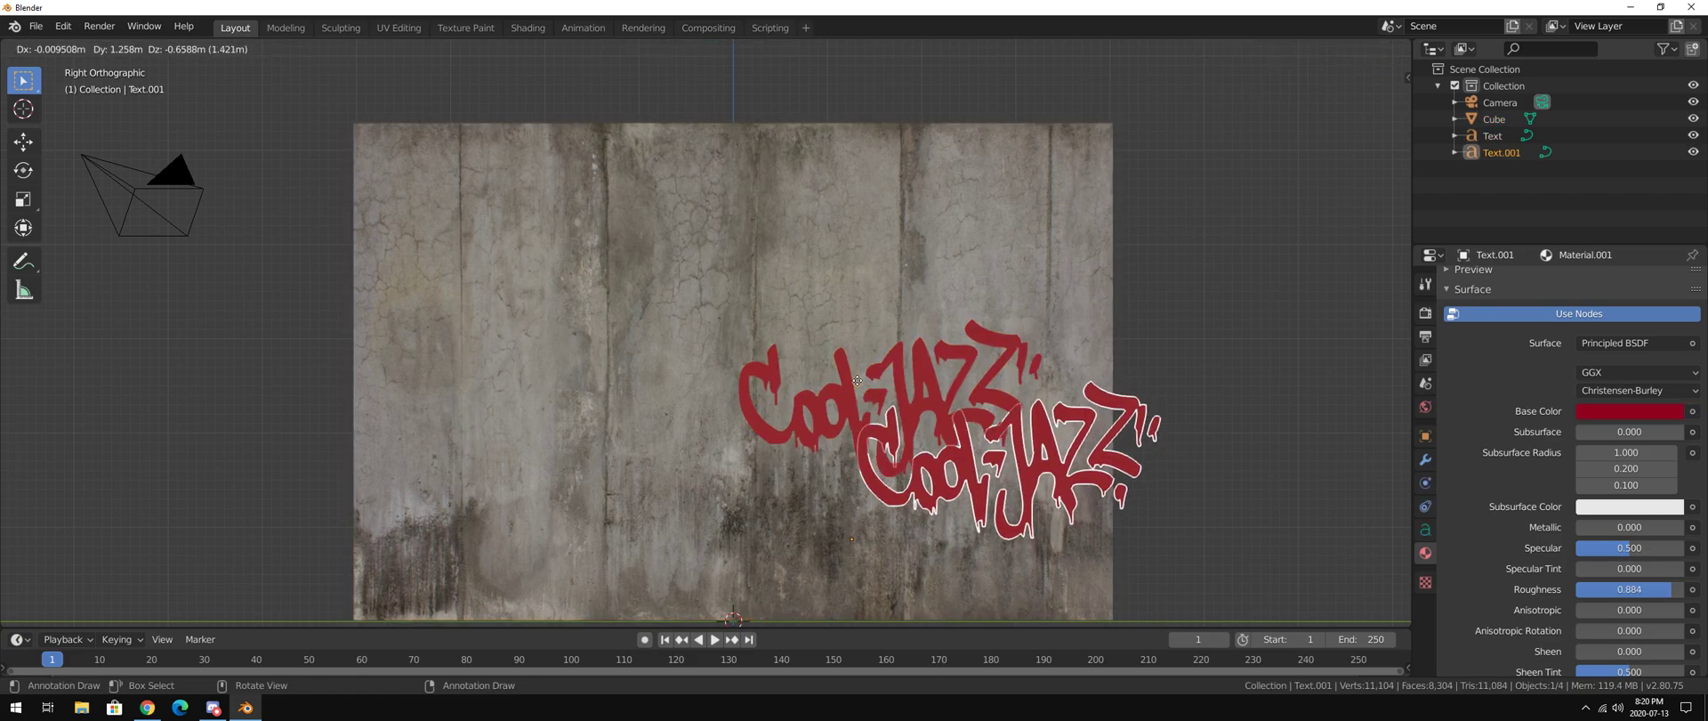
pyautogui.press('y')
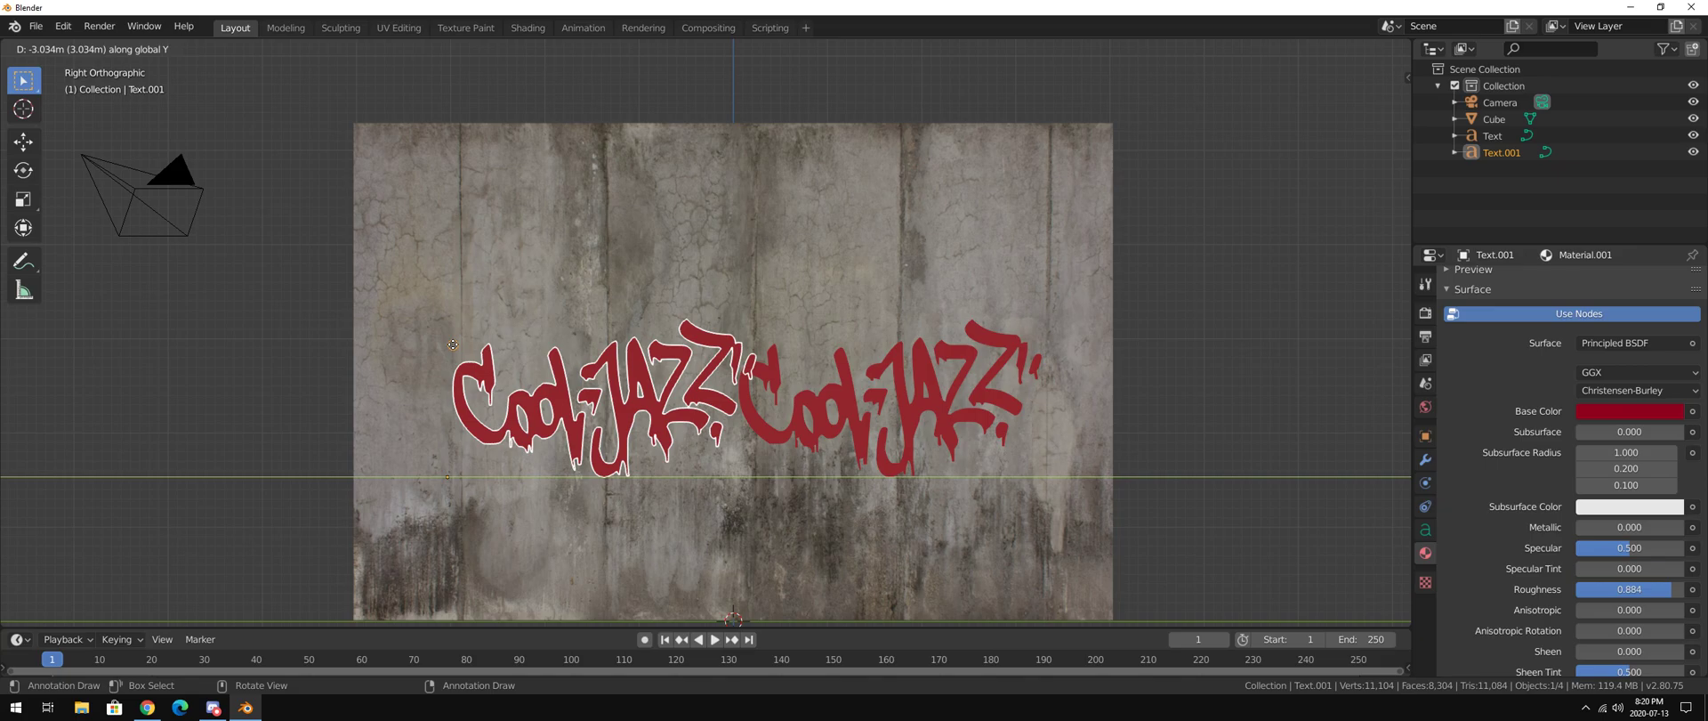
pyautogui.click(453, 344)
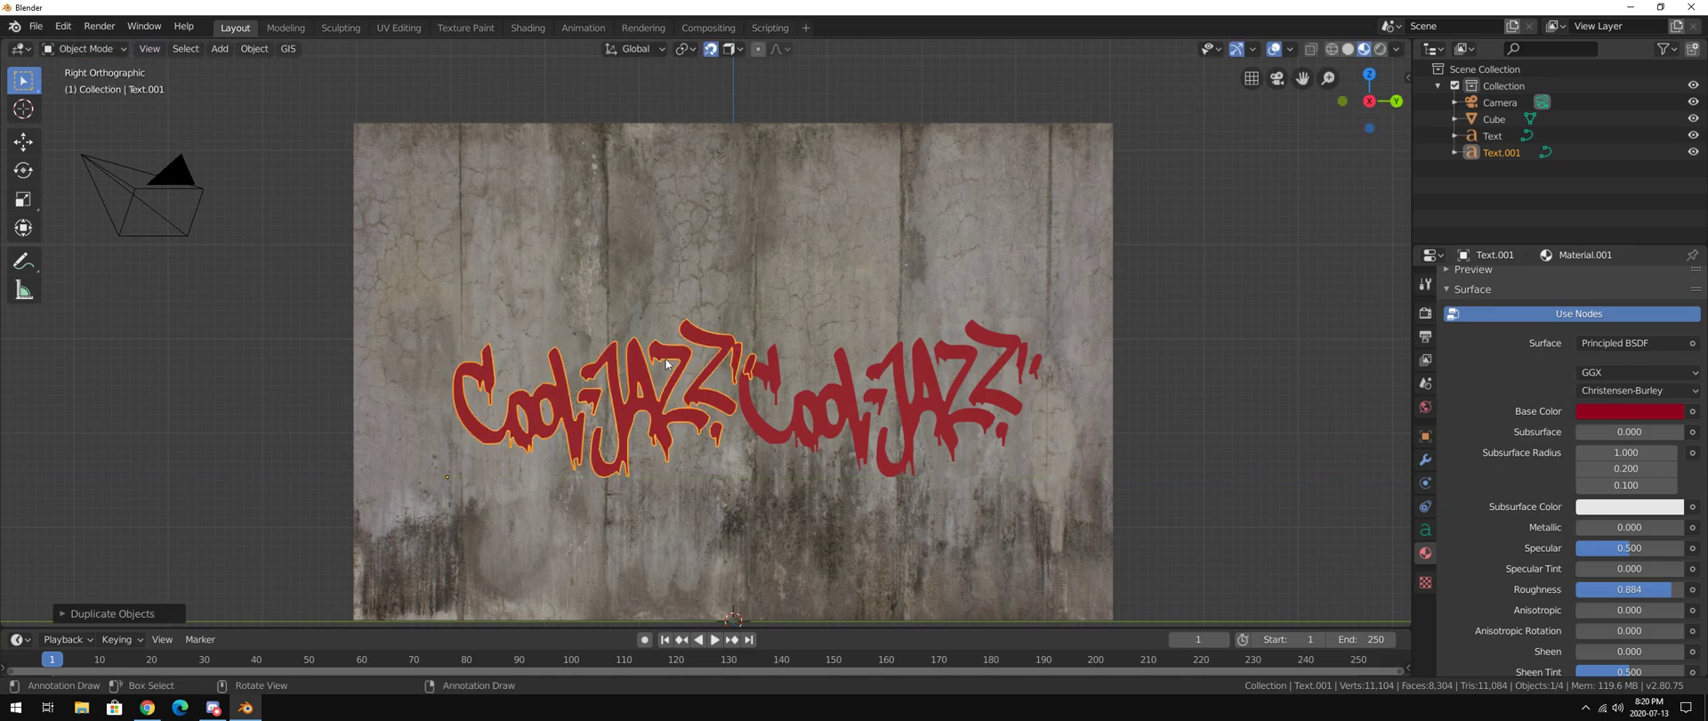
# Open the duplicated Cool Jazz tag for text editing and clear its existing text
pyautogui.click(85, 48)
pyautogui.click(81, 80)
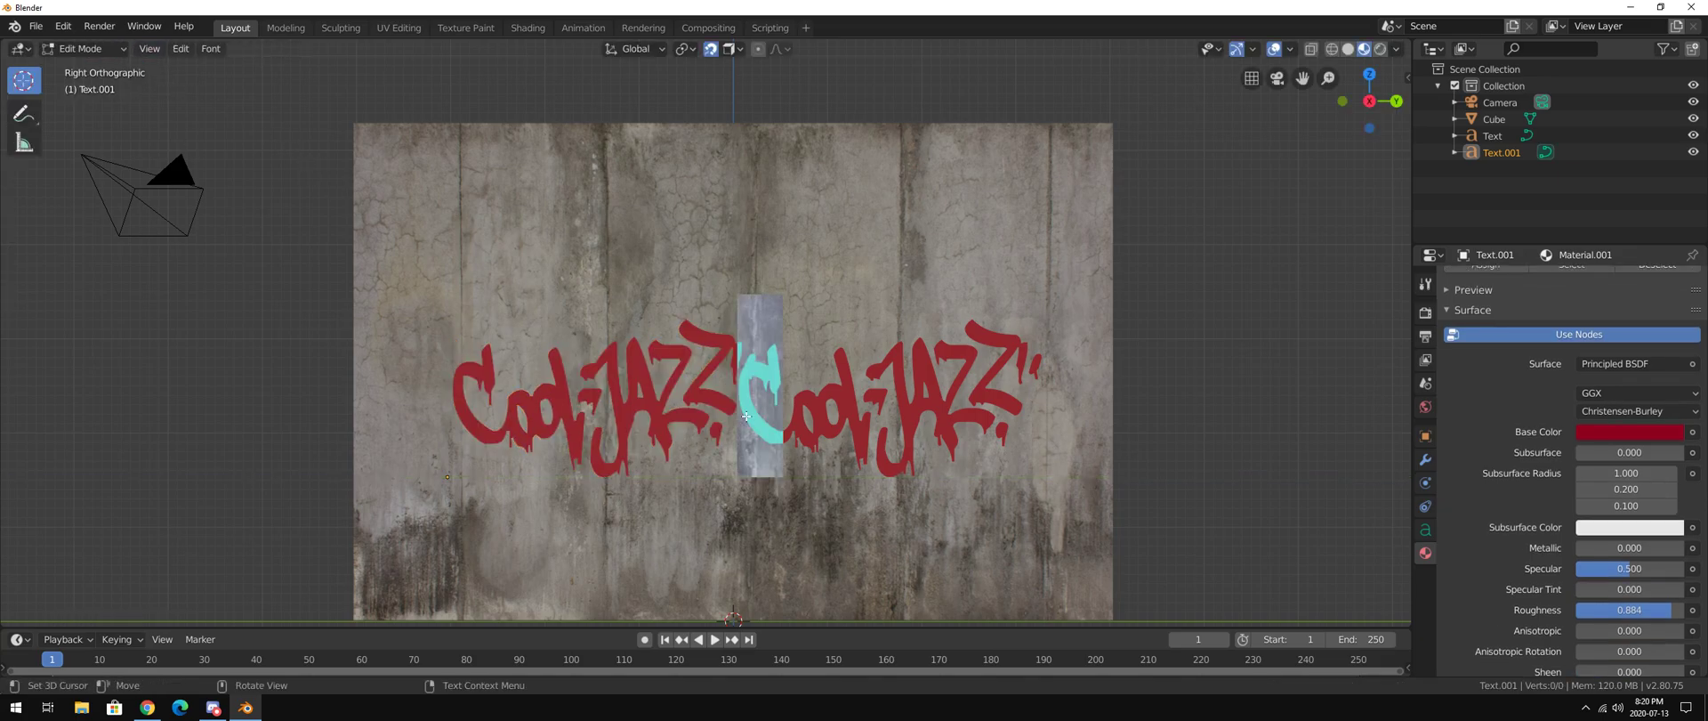
pyautogui.hotkey('ctrl', 'a')
pyautogui.press('BackSpace')
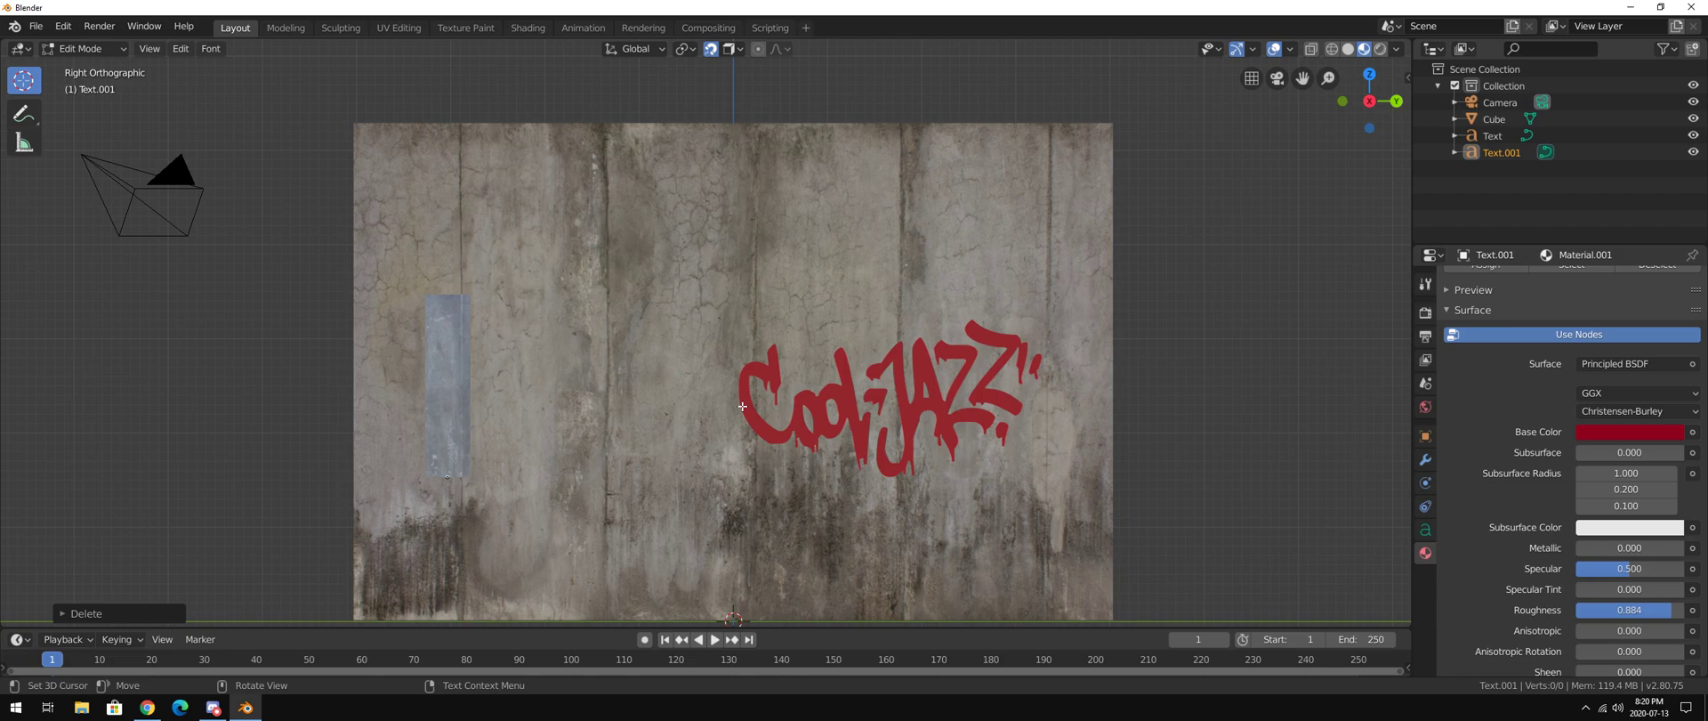
# Try the graffiti font's "$*", "s" and "h" glyphs as text for the duplicated tag
pyautogui.write('$*')
pyautogui.press('Return')
pyautogui.write('s')
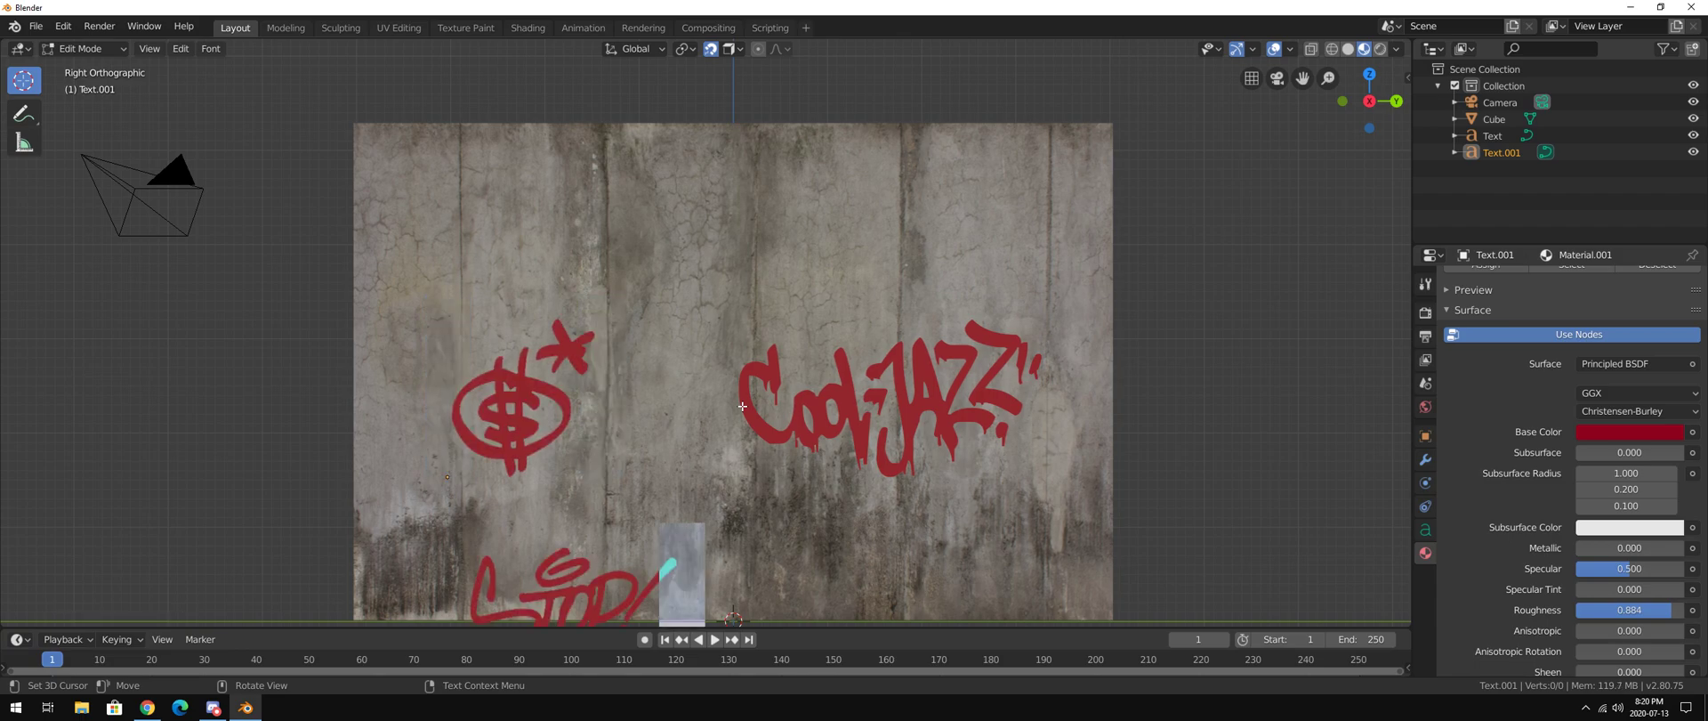
pyautogui.press('BackSpace')
pyautogui.press('BackSpace')
pyautogui.write('h')
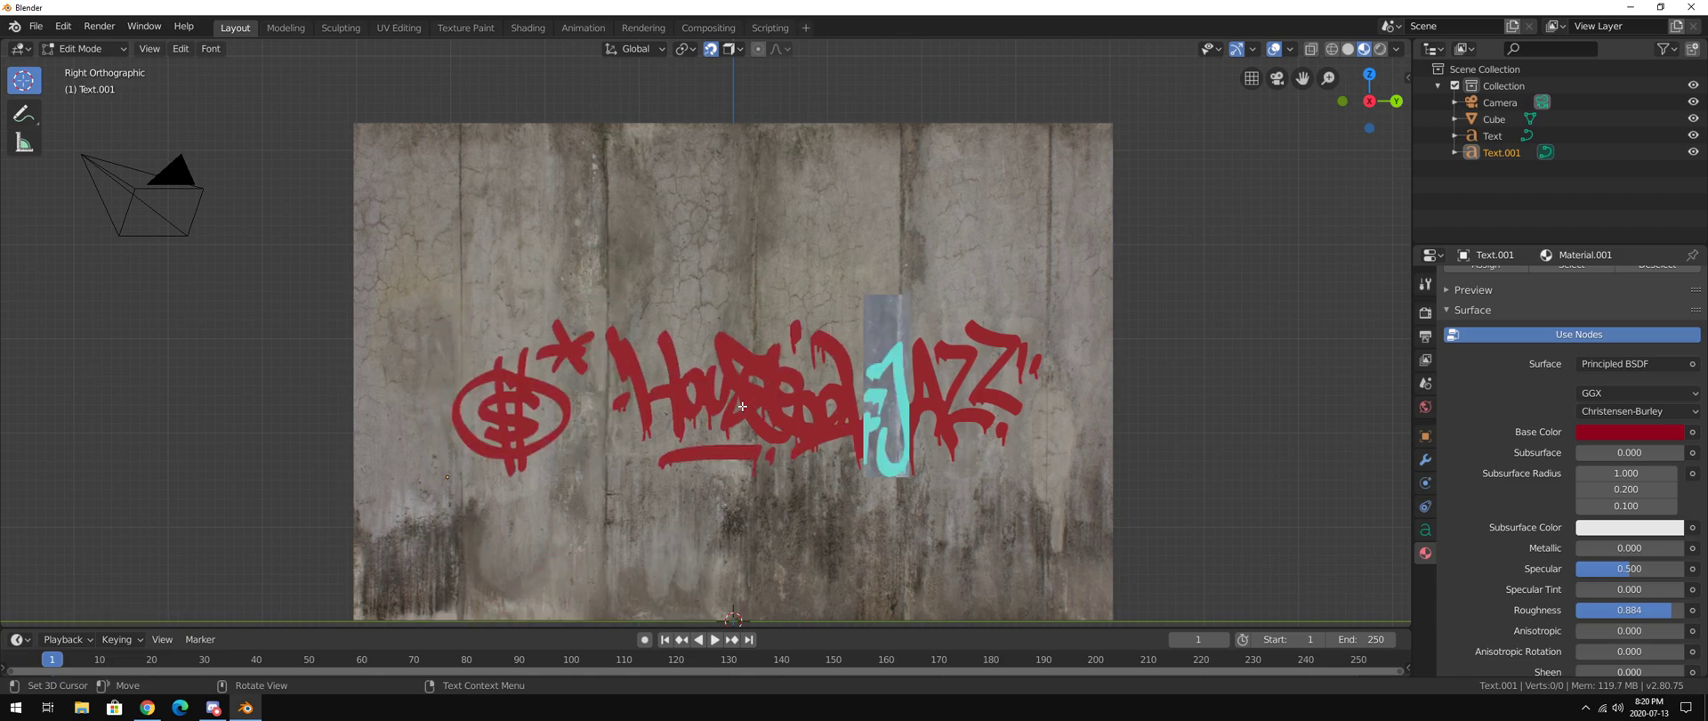
pyautogui.press('BackSpace')
pyautogui.press('BackSpace')
# Try DANCE, ROCK and BLUES one after another as the duplicated tag's text, clearing each word
pyautogui.write('DANCE')
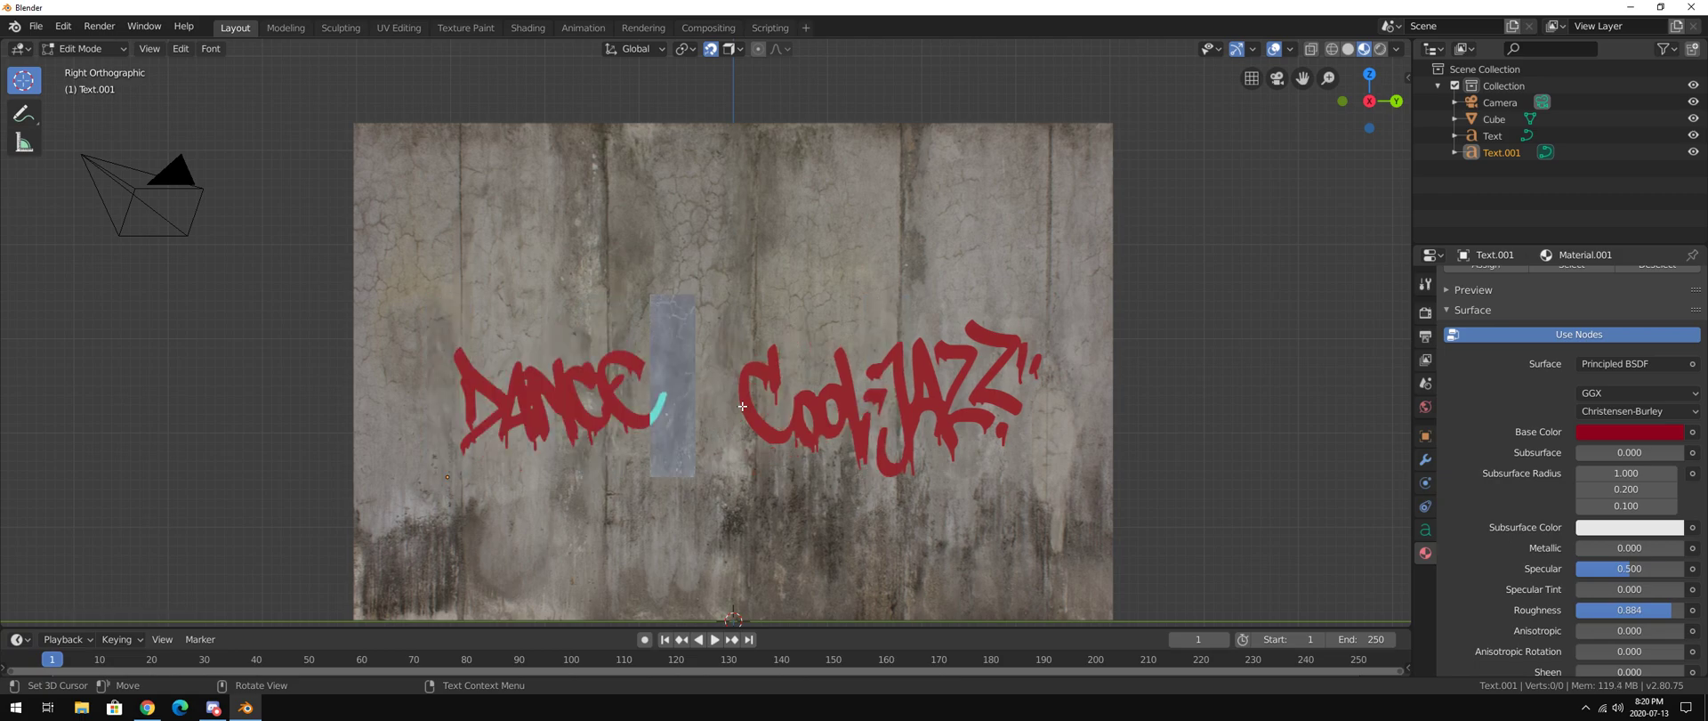
pyautogui.press('BackSpace')
pyautogui.press('BackSpace')
pyautogui.press('BackSpace')
pyautogui.press('BackSpace')
pyautogui.press('BackSpace')
pyautogui.write('ROCK')
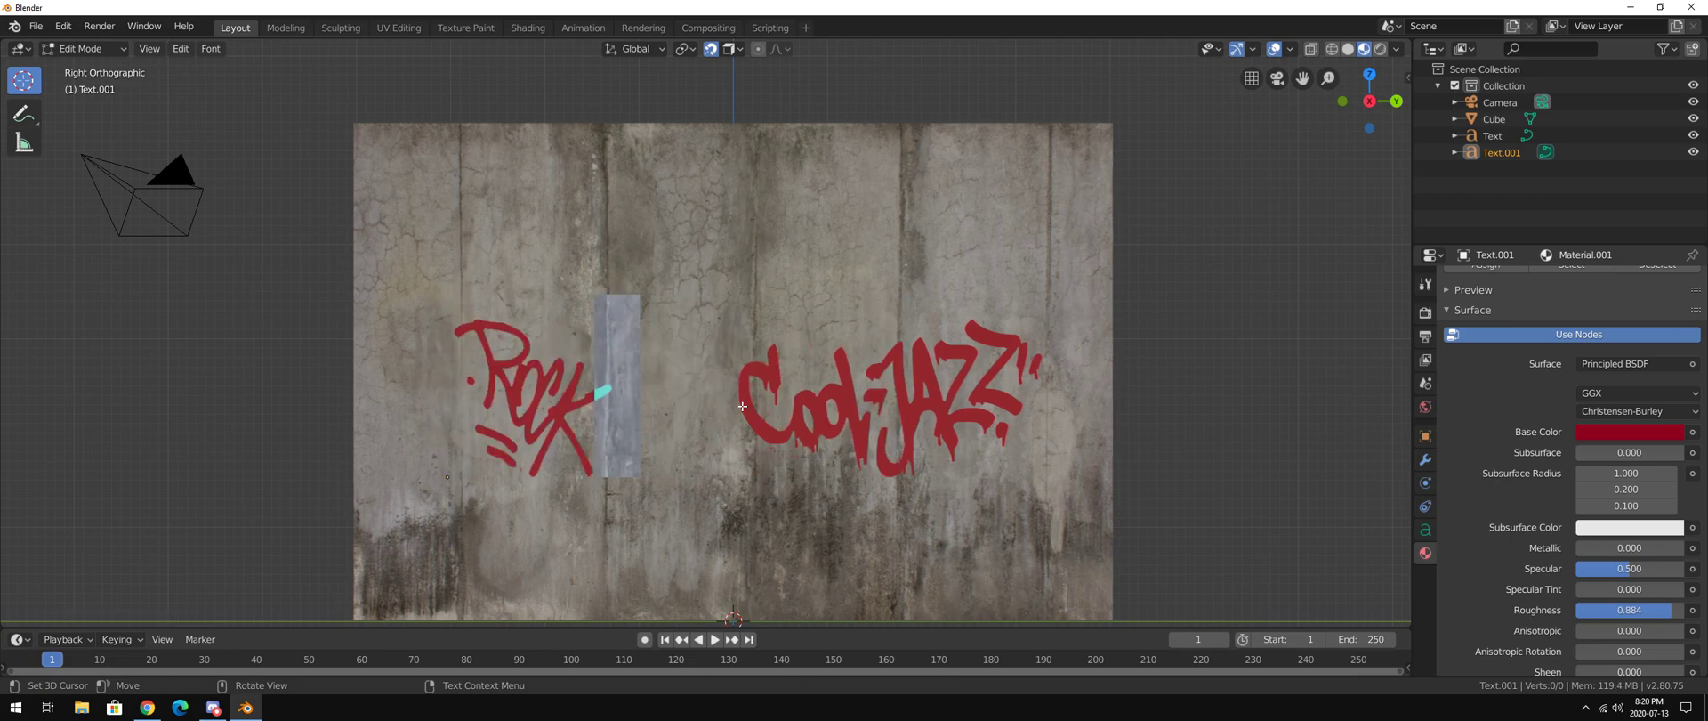
pyautogui.press('BackSpace')
pyautogui.press('BackSpace')
pyautogui.press('BackSpace')
pyautogui.press('BackSpace')
pyautogui.write('BLUES')
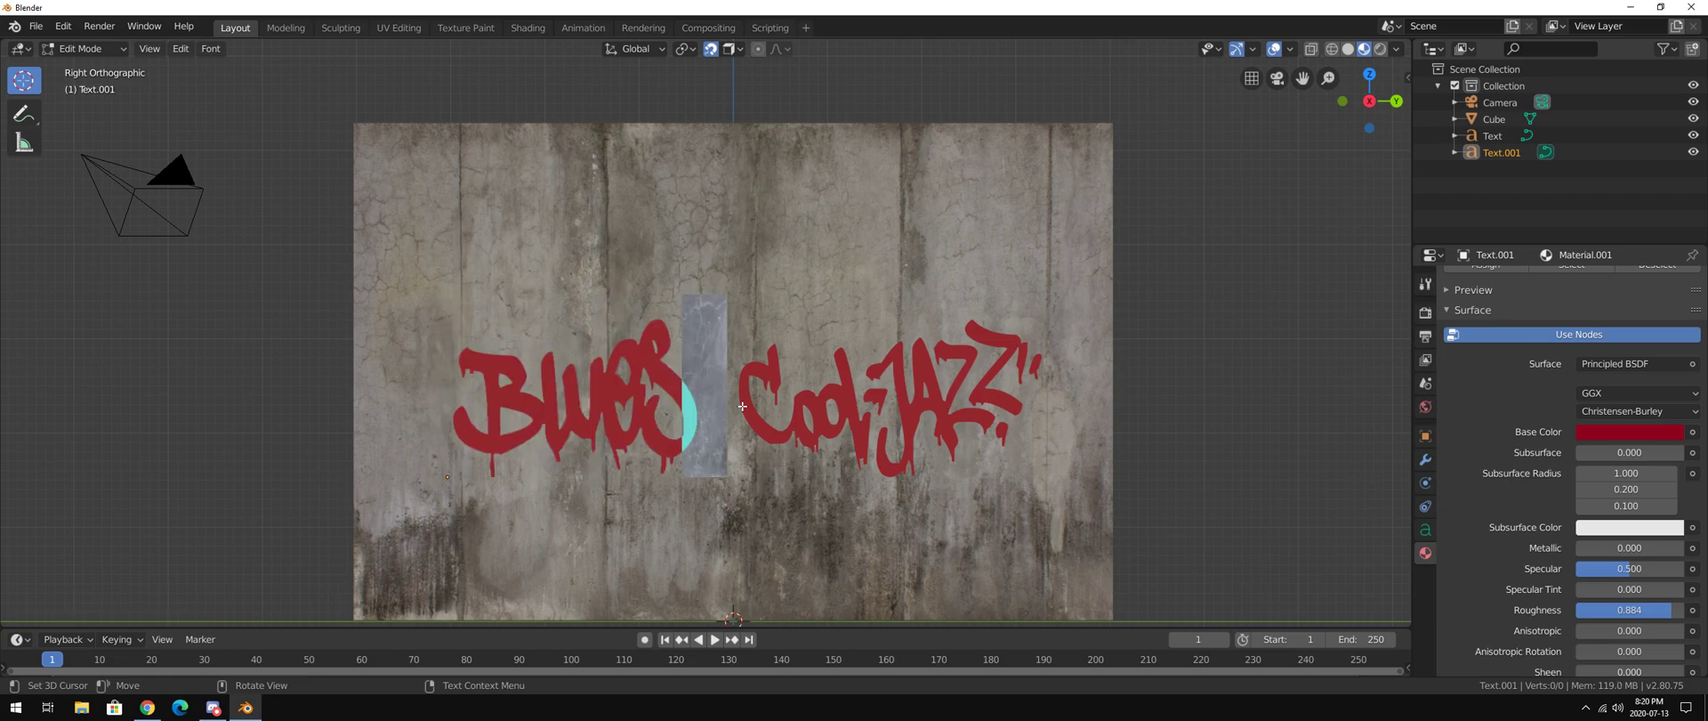
pyautogui.press('BackSpace')
pyautogui.press('BackSpace')
pyautogui.press('BackSpace')
pyautogui.press('BackSpace')
pyautogui.press('BackSpace')
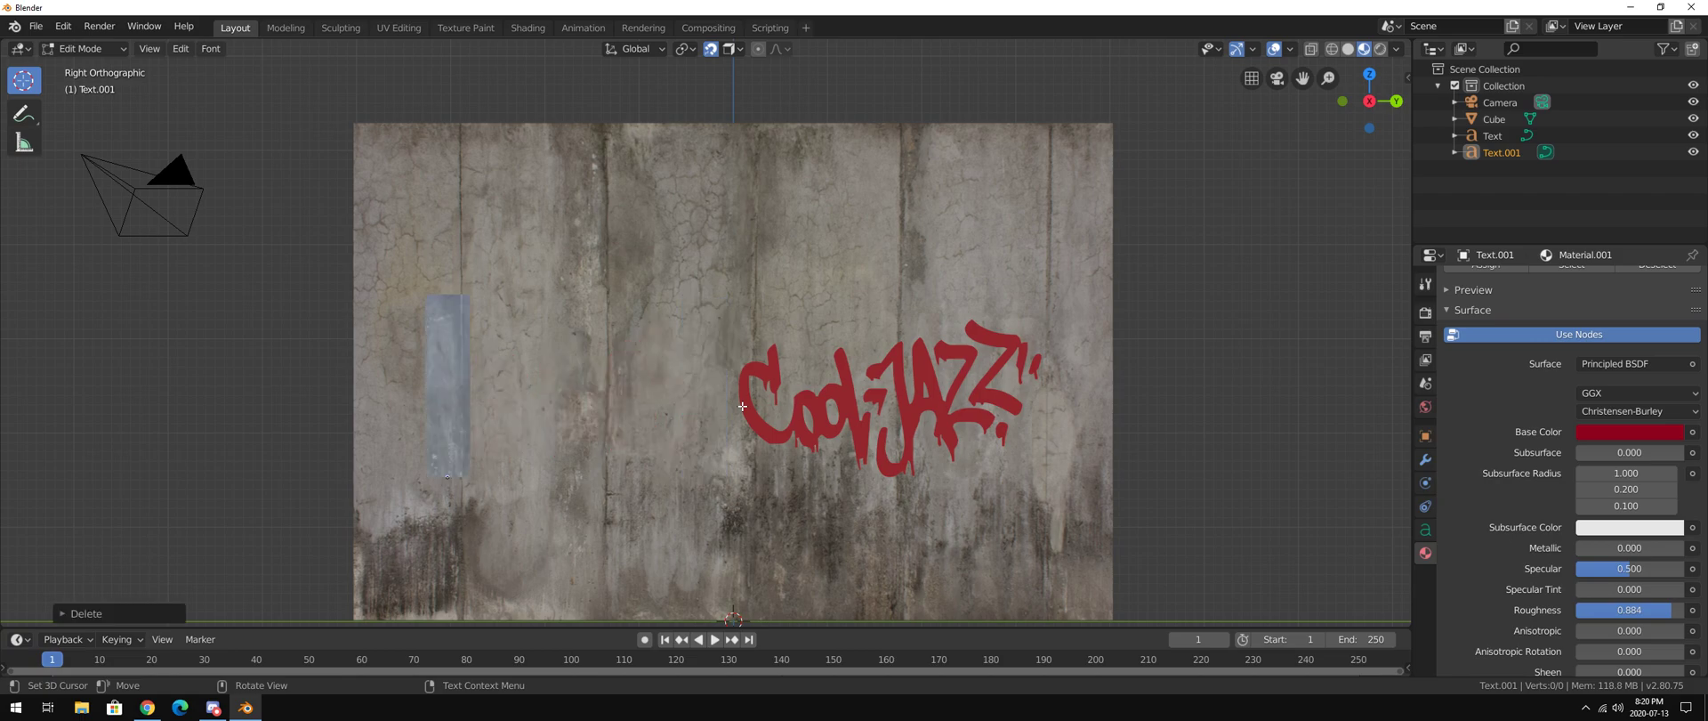
# Try URBAN, House and a two-line HIP HOP as the duplicated tag's text
pyautogui.write('URBAN')
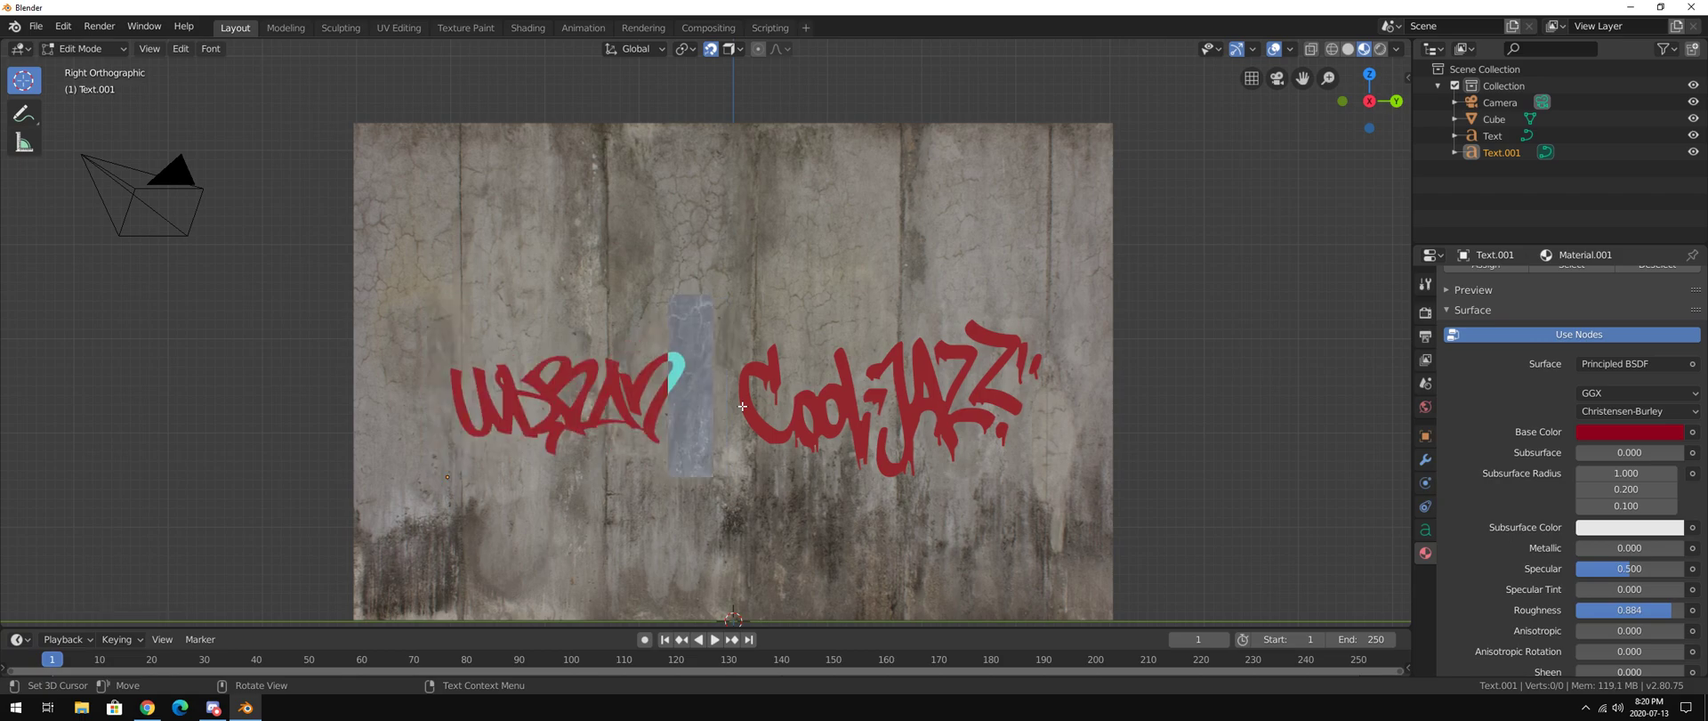
pyautogui.press('BackSpace')
pyautogui.press('BackSpace')
pyautogui.press('BackSpace')
pyautogui.press('BackSpace')
pyautogui.press('BackSpace')
pyautogui.write('House2')
pyautogui.press('BackSpace')
pyautogui.write('f')
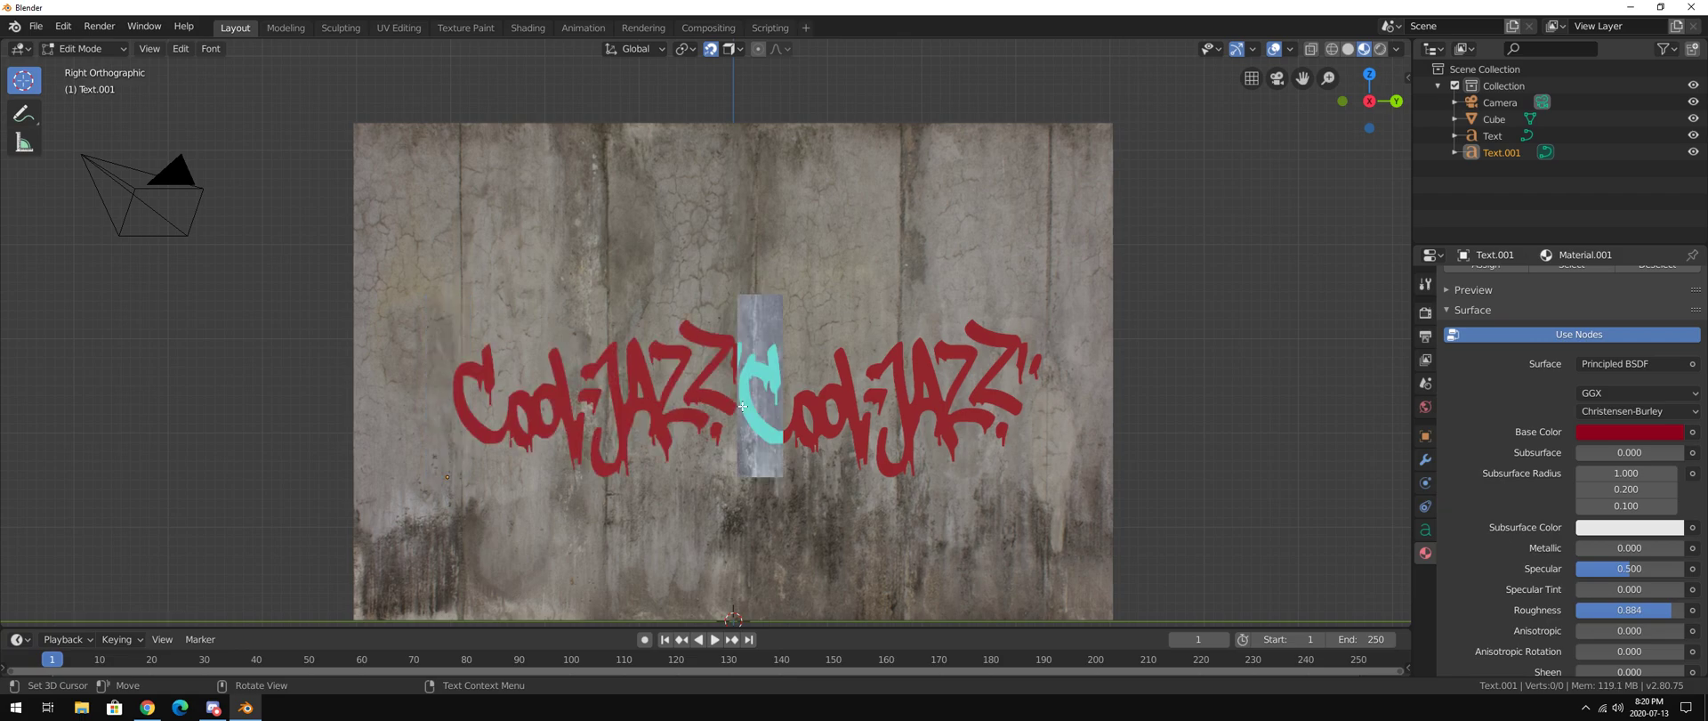
pyautogui.press('BackSpace')
pyautogui.write('g')
pyautogui.press('BackSpace')
pyautogui.press('BackSpace')
pyautogui.press('BackSpace')
pyautogui.press('BackSpace')
pyautogui.press('BackSpace')
pyautogui.press('BackSpace')
pyautogui.press('BackSpace')
pyautogui.press('BackSpace')
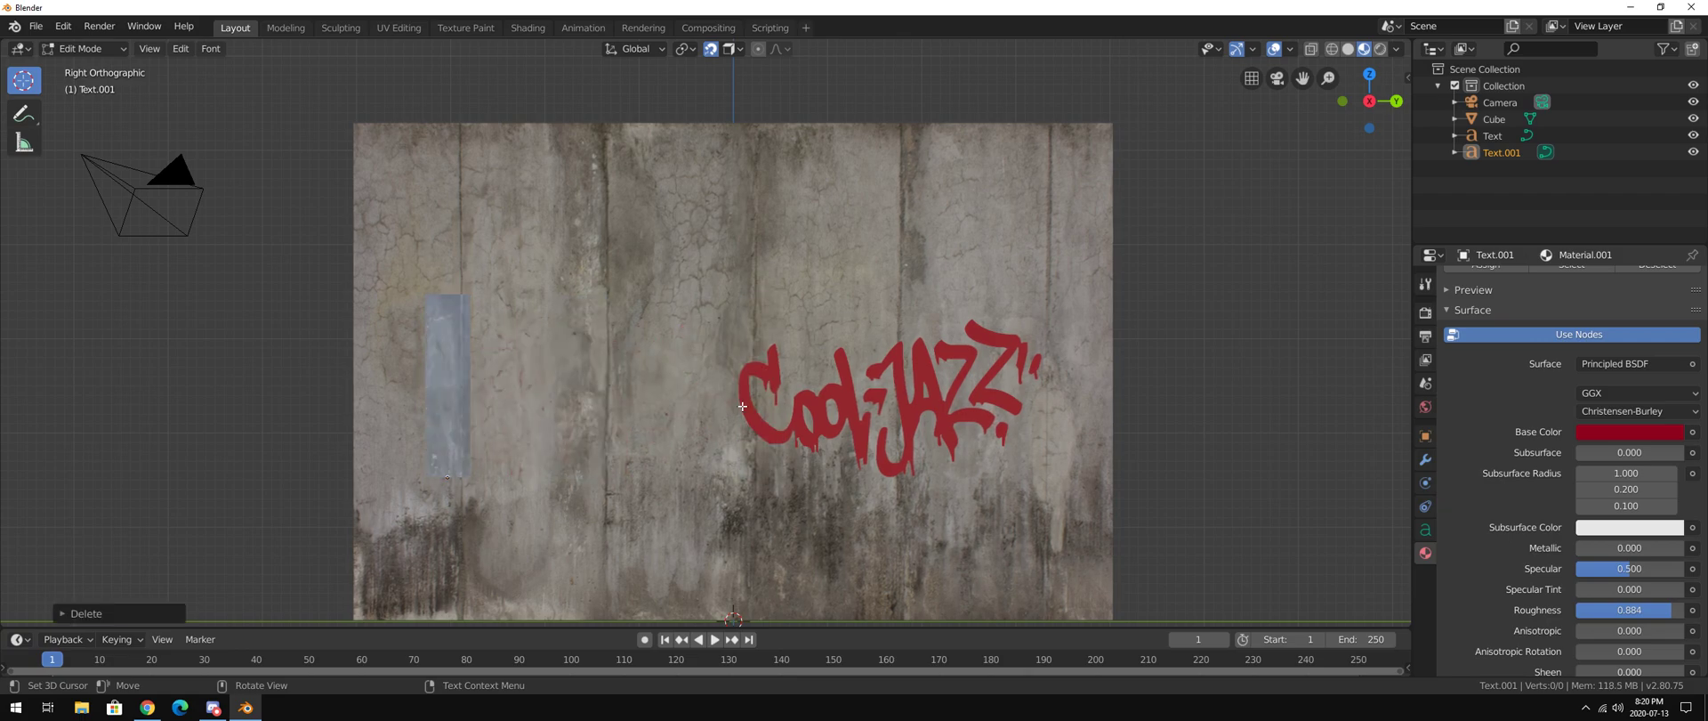
pyautogui.write('HIP')
pyautogui.press('Return')
pyautogui.write('HOP')
# Clear the trial words from the duplicated tag and enter GRAFFITI as its text
pyautogui.press('BackSpace')
pyautogui.press('BackSpace')
pyautogui.press('BackSpace')
pyautogui.press('BackSpace')
pyautogui.press('BackSpace')
pyautogui.press('BackSpace')
pyautogui.press('BackSpace')
pyautogui.write('GRAFFITI')
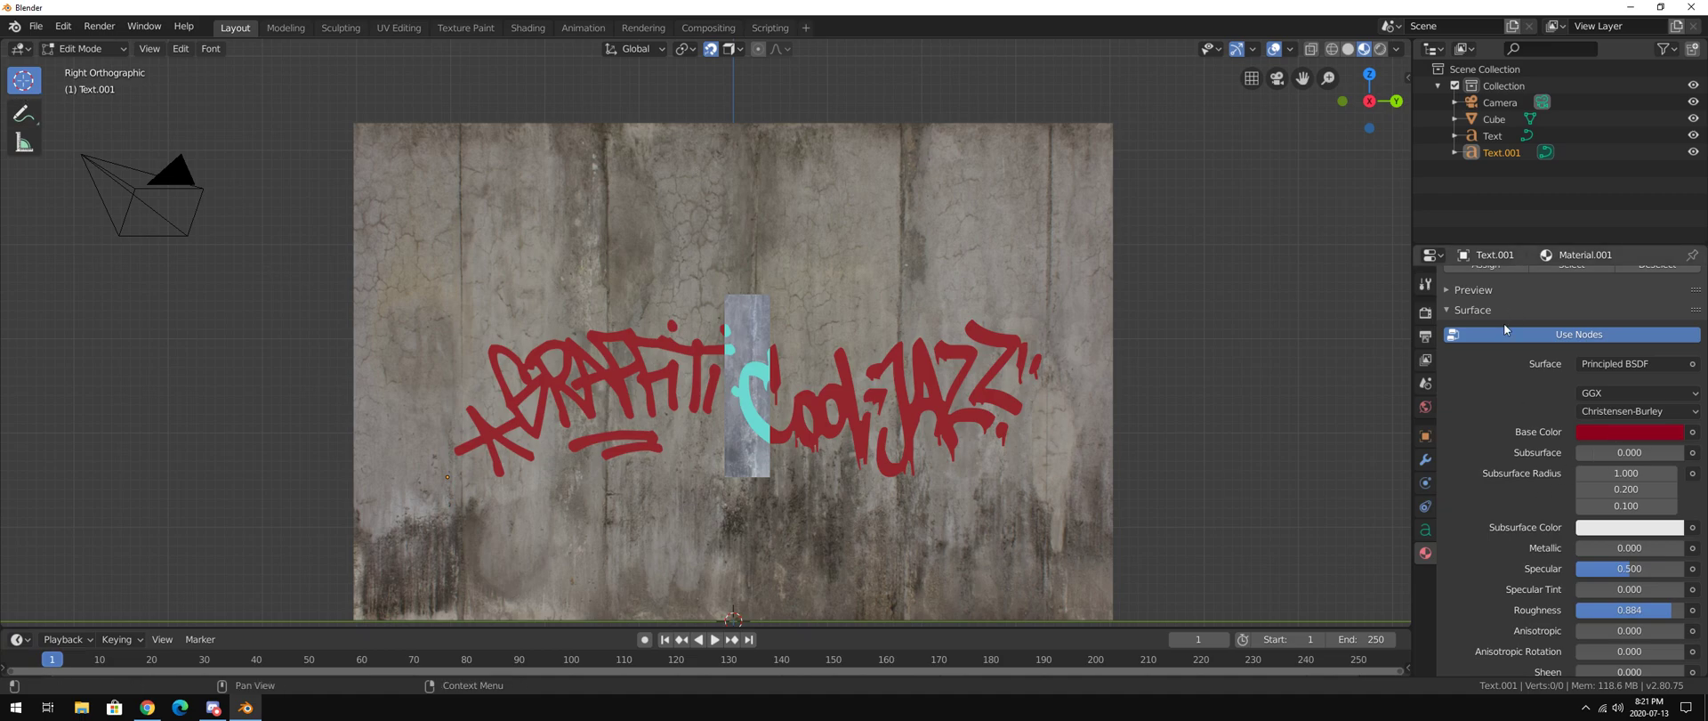
# Leave text editing and remove the shared red material from the GRAFFITI tag
pyautogui.scroll(3, 1636, 338)
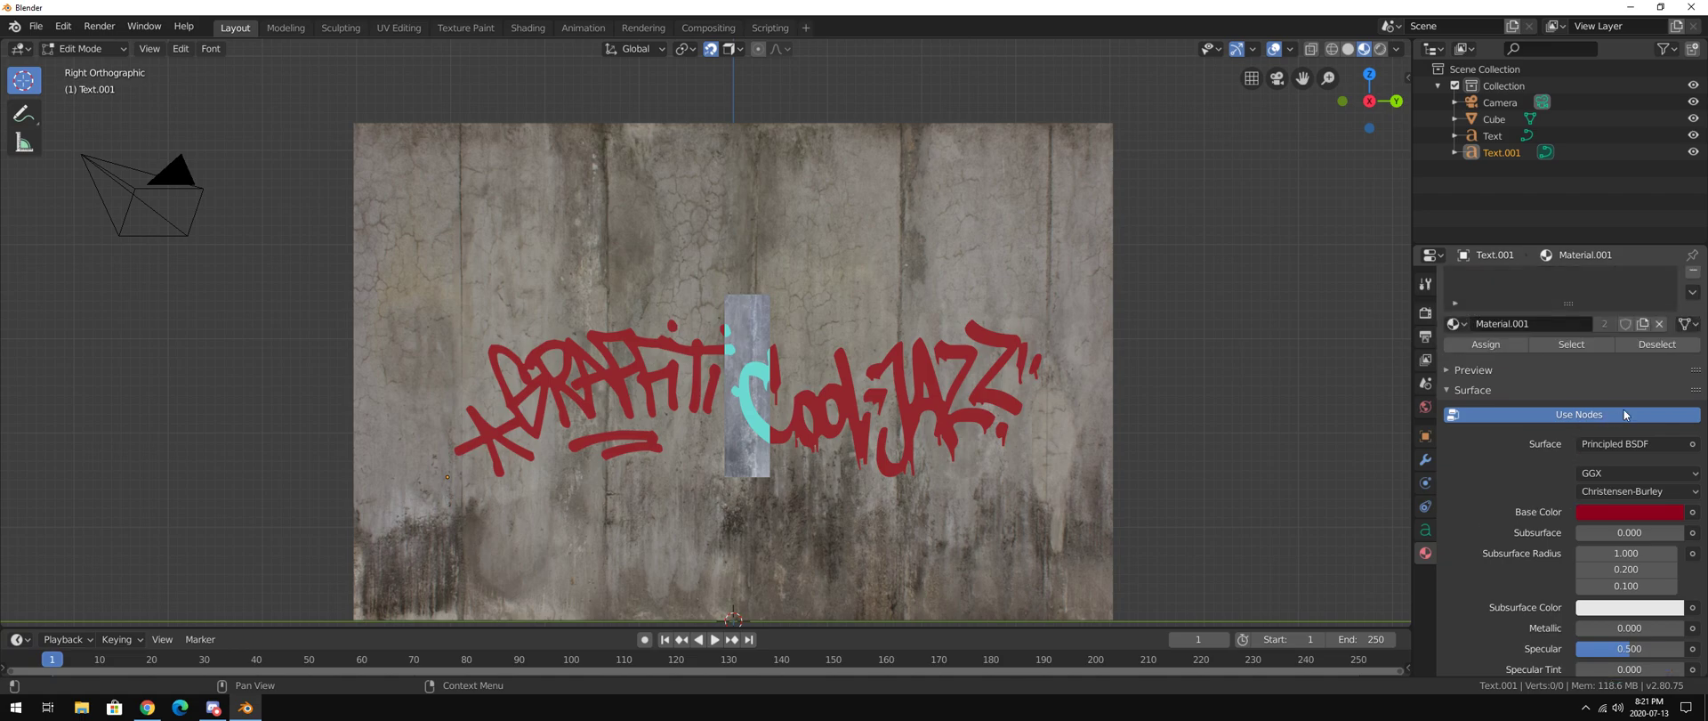
pyautogui.scroll(1, 1643, 322)
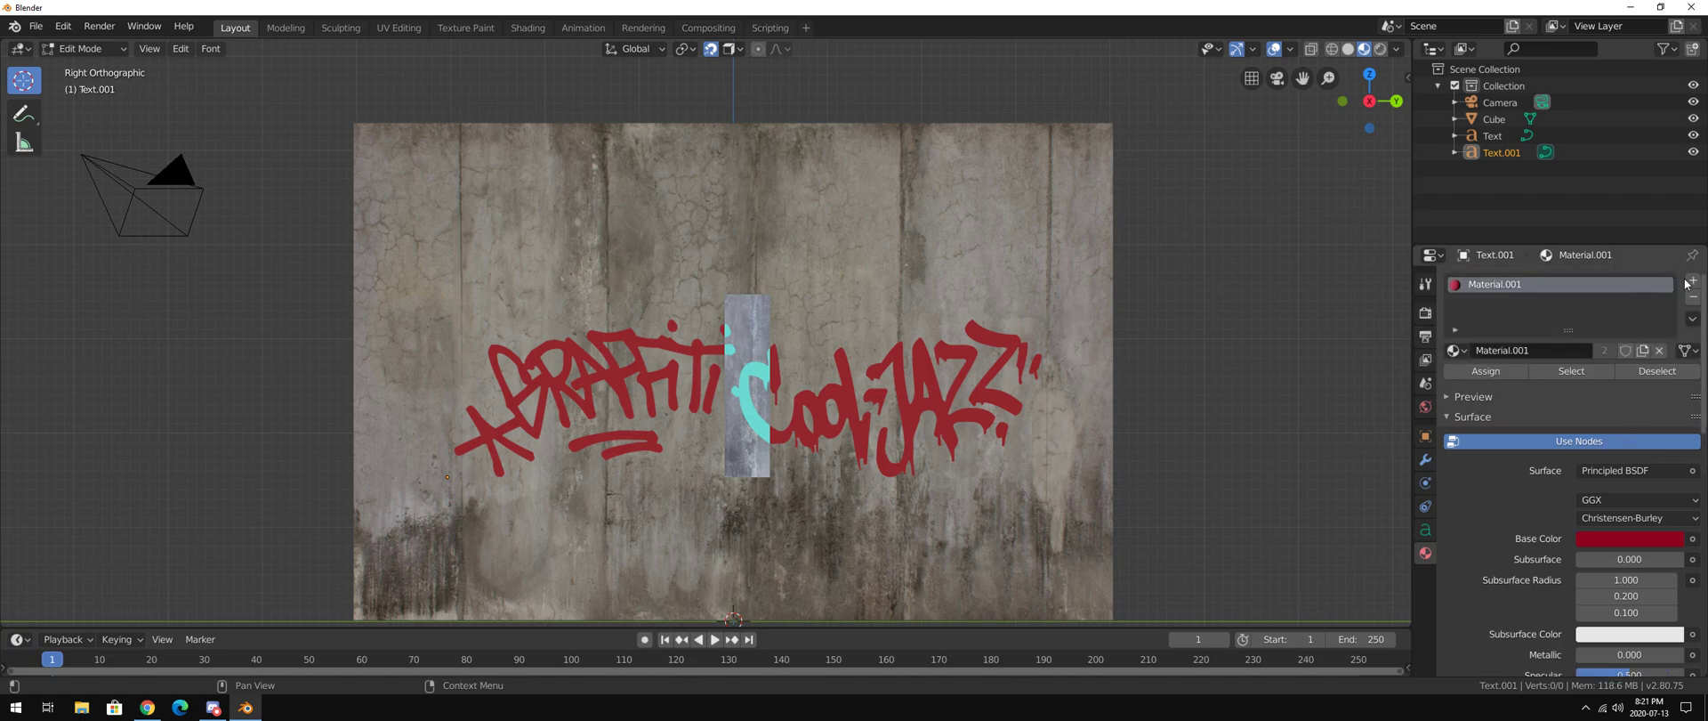
pyautogui.click(1693, 298)
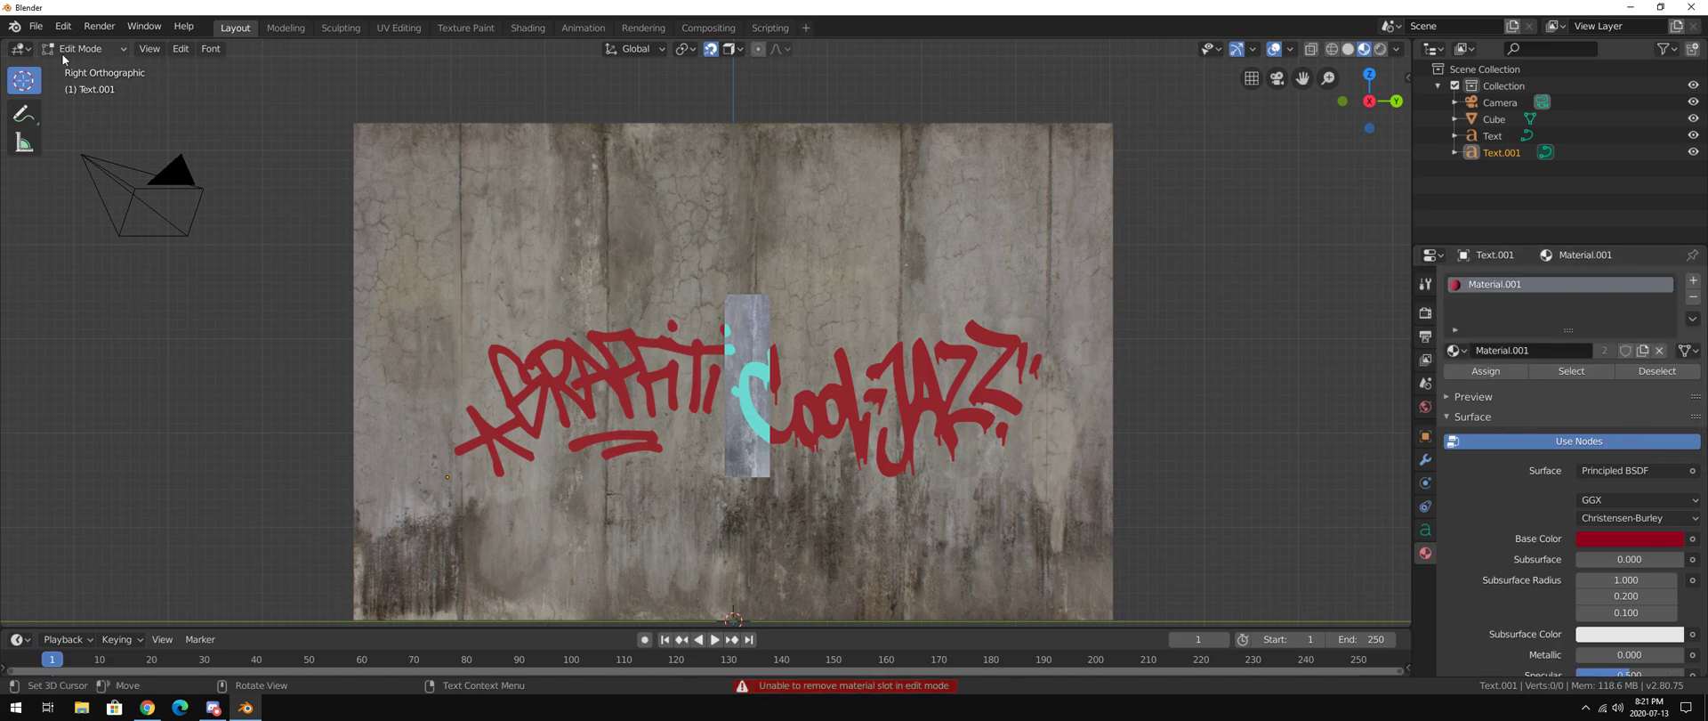
pyautogui.press('Tab')
pyautogui.click(1693, 296)
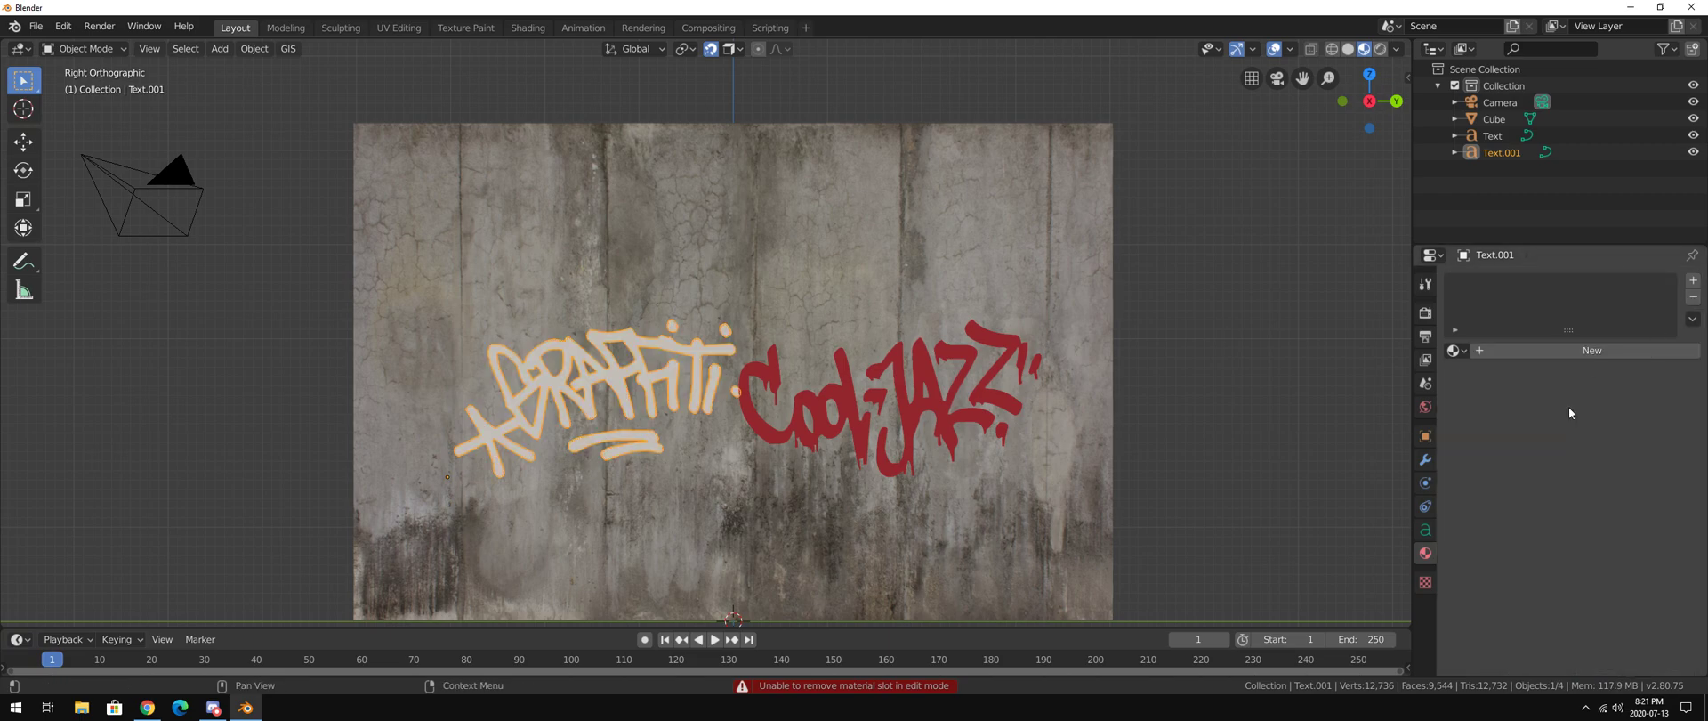
# Give the GRAFFITI tag a new material with a dark purple base color of H 0.718, S 1.000, V 0.294
pyautogui.click(1507, 350)
pyautogui.click(1615, 518)
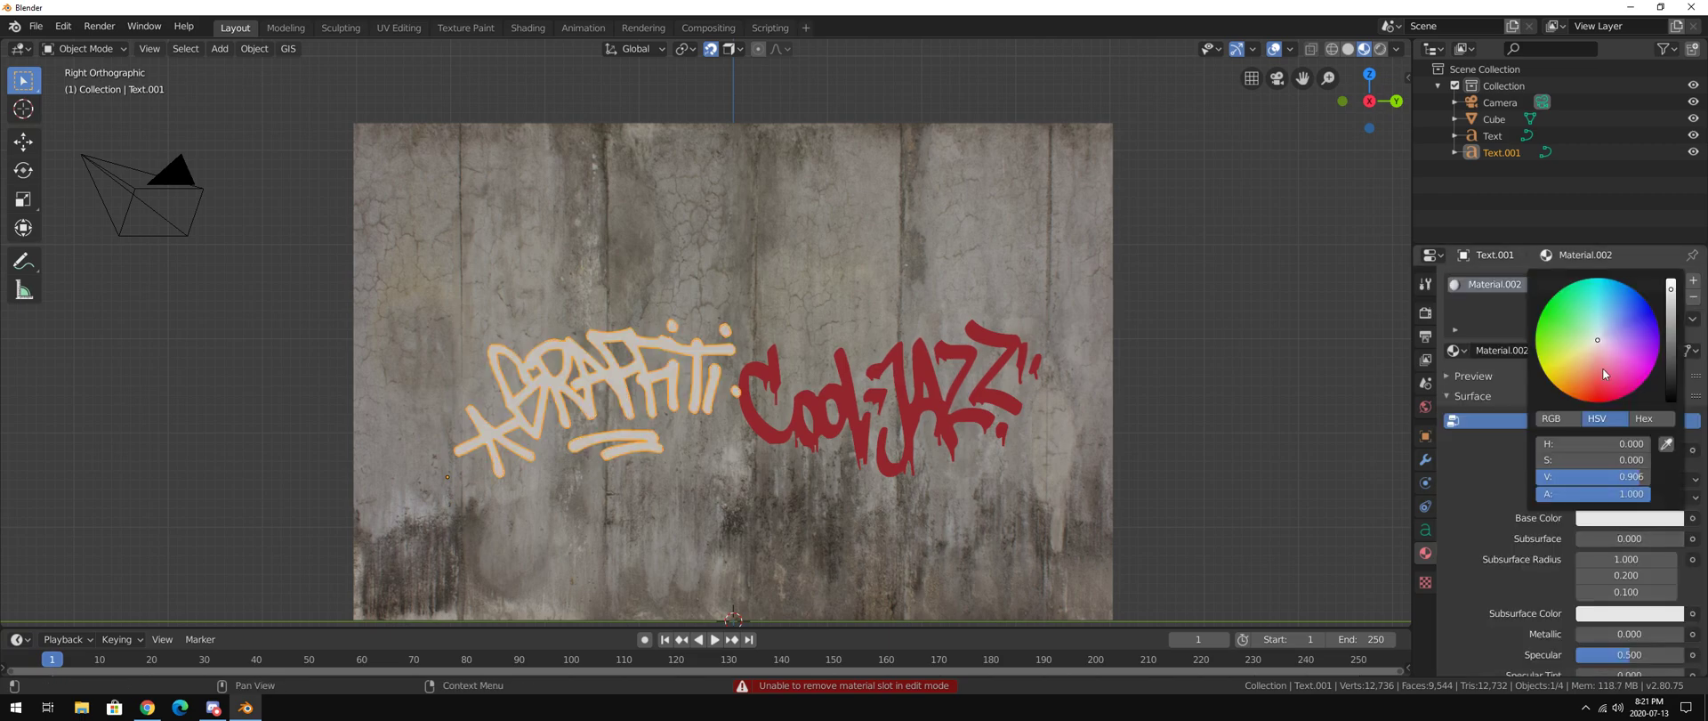
pyautogui.click(1576, 335)
pyautogui.moveTo(1576, 336)
pyautogui.mouseDown()
pyautogui.moveTo(1544, 322)
pyautogui.moveTo(1672, 325)
pyautogui.moveTo(1672, 365)
pyautogui.mouseUp()
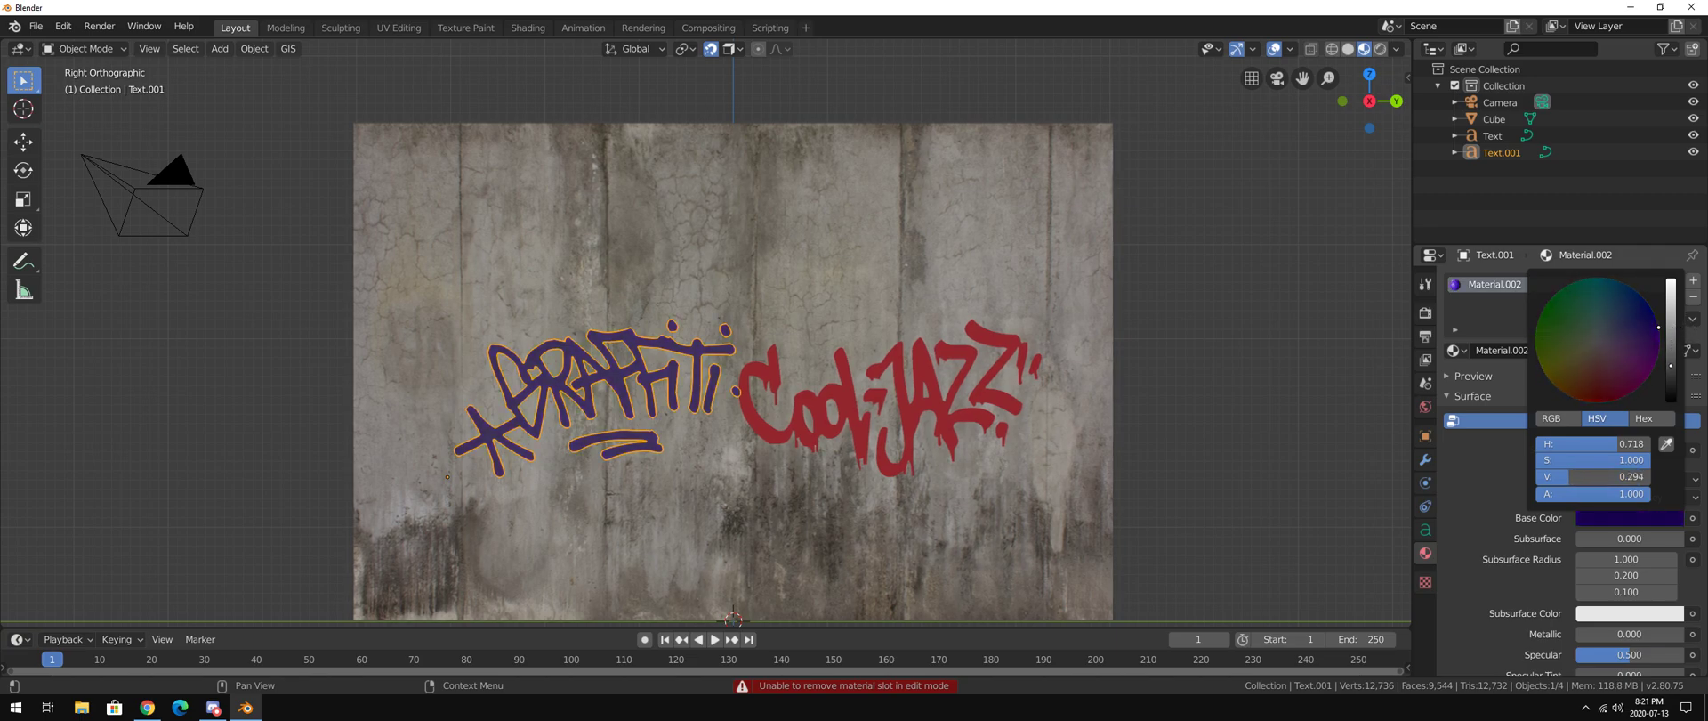
pyautogui.click(1148, 381)
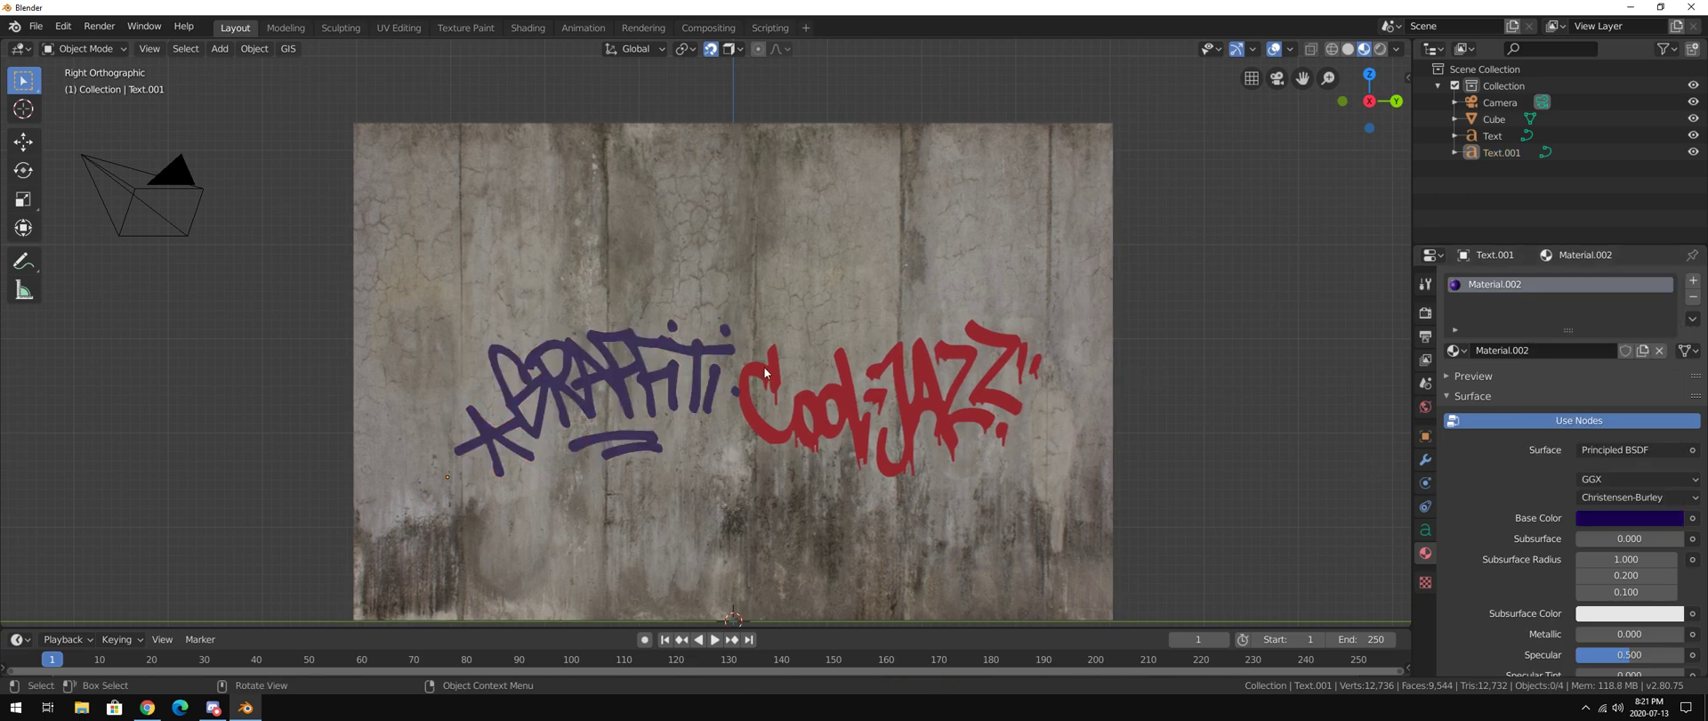
# Move the GRAFFITI tag about -0.0056 m along global X so it sits slightly behind the Cool Jazz tag's face
pyautogui.click(682, 373)
pyautogui.moveTo(682, 374); pyautogui.dragTo(734, 420, button='middle')
pyautogui.scroll(8, 678, 377)
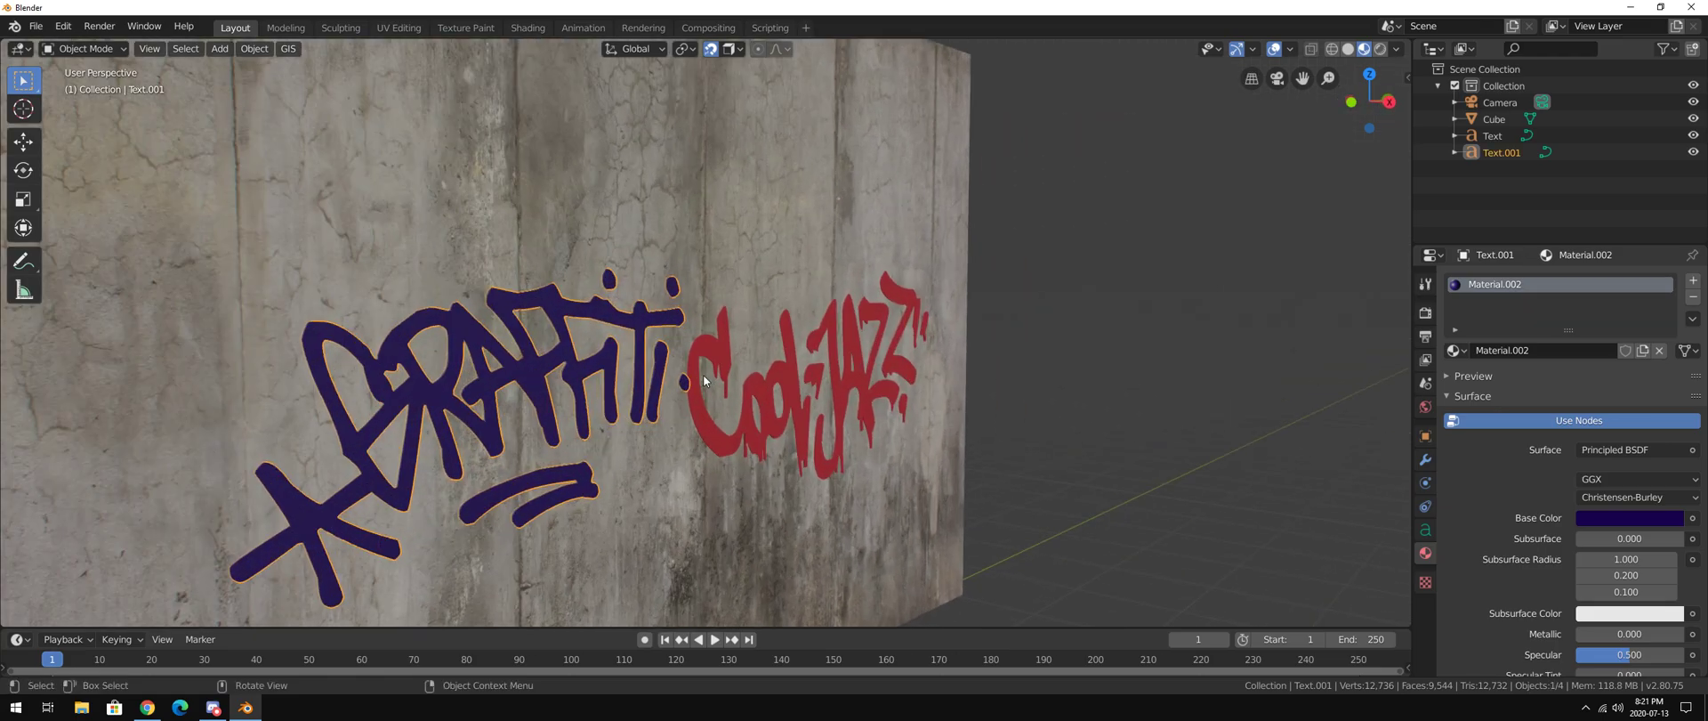
pyautogui.scroll(7, 678, 377)
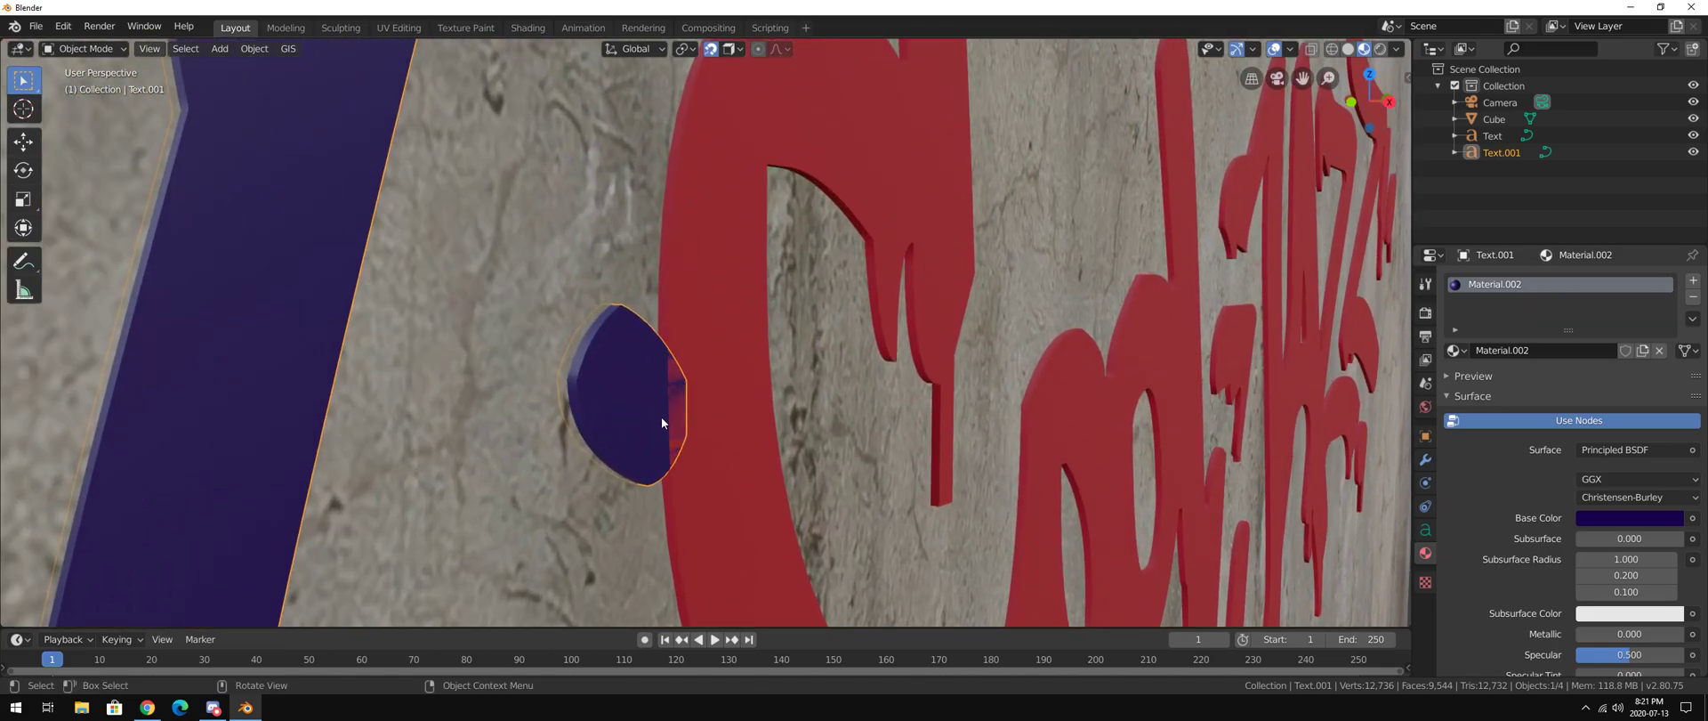
pyautogui.press('g')
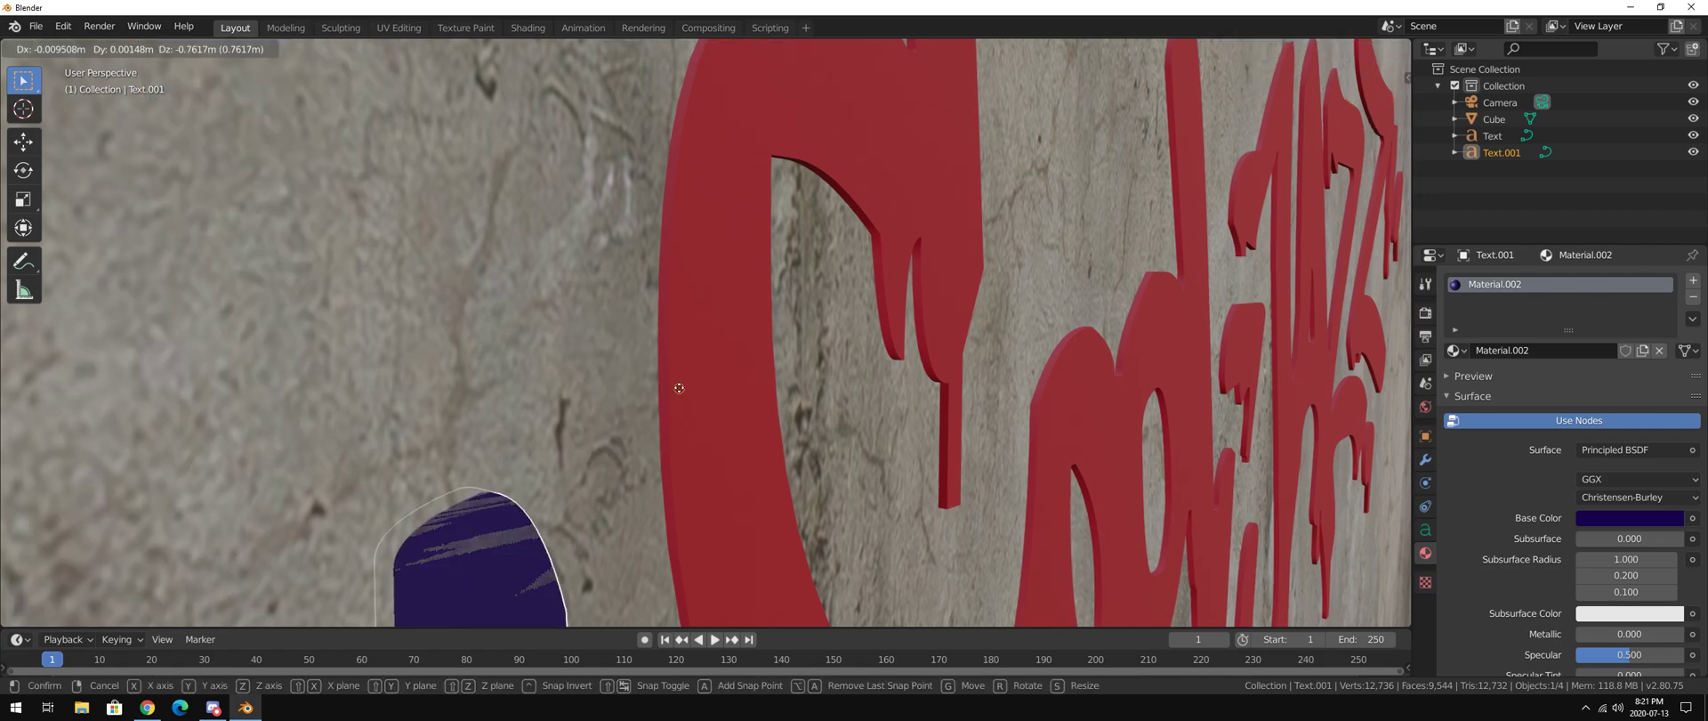
pyautogui.press('x')
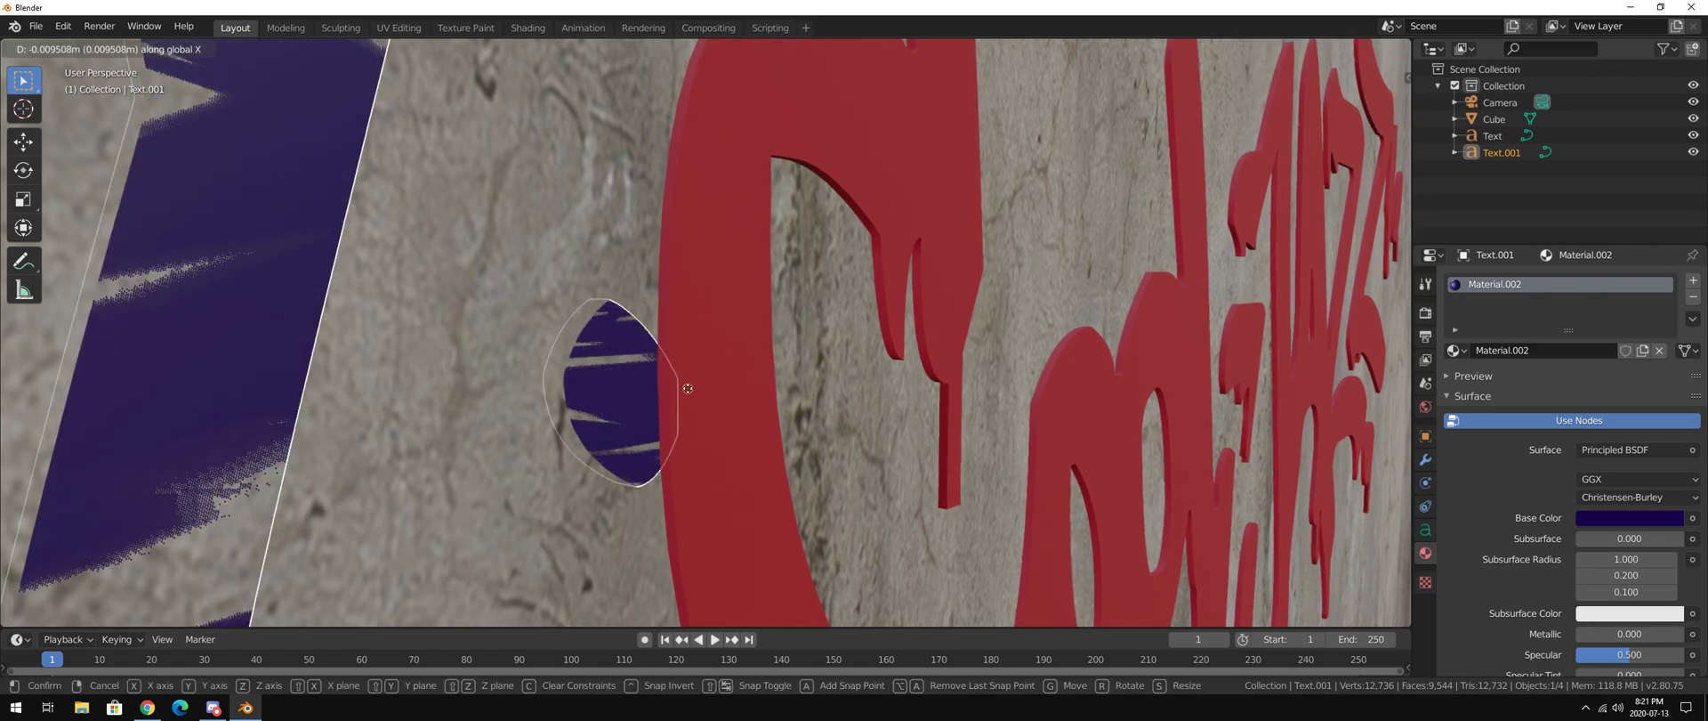
pyautogui.press('y')
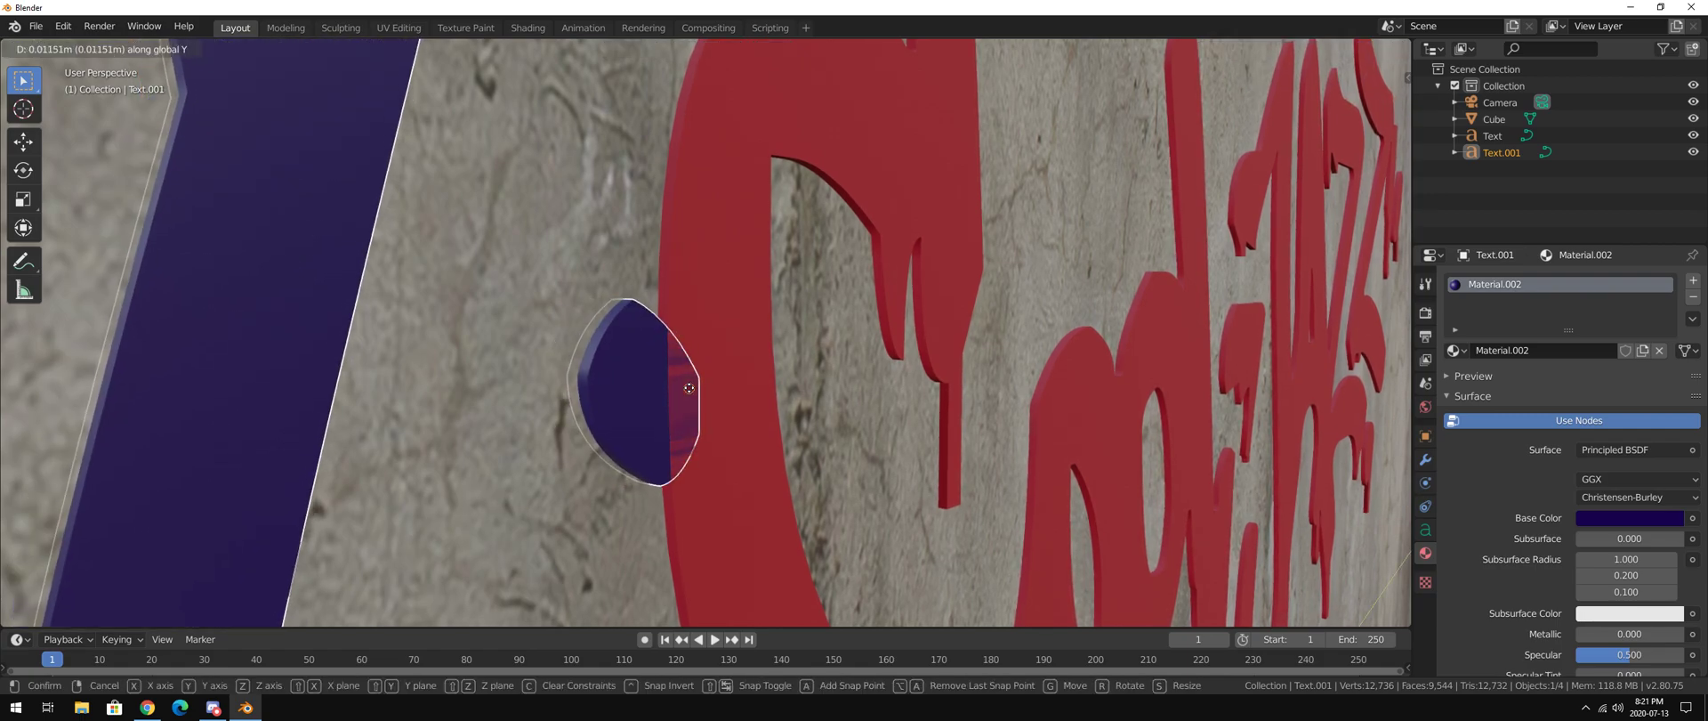
pyautogui.press('x')
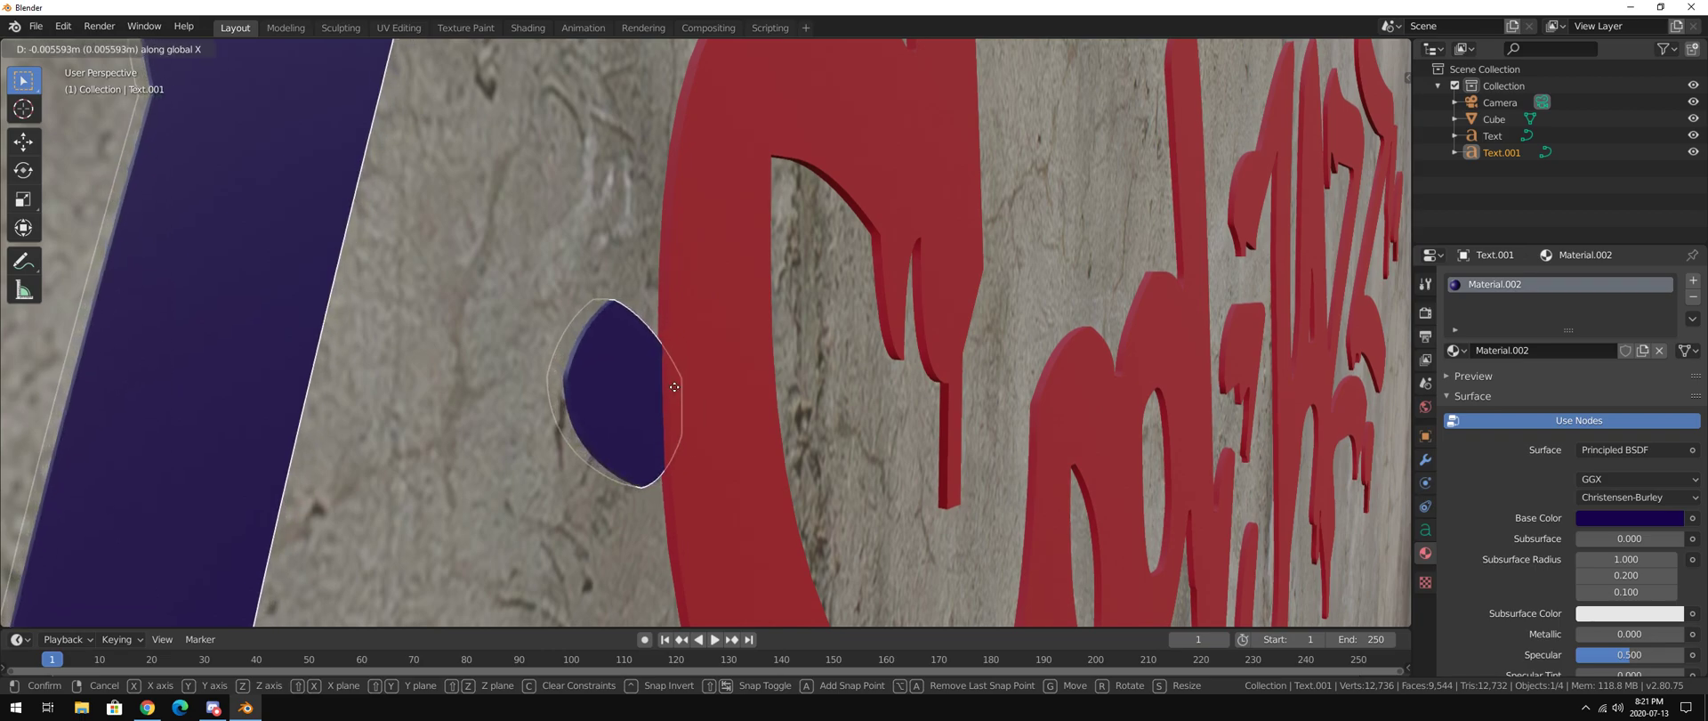
pyautogui.click(675, 386)
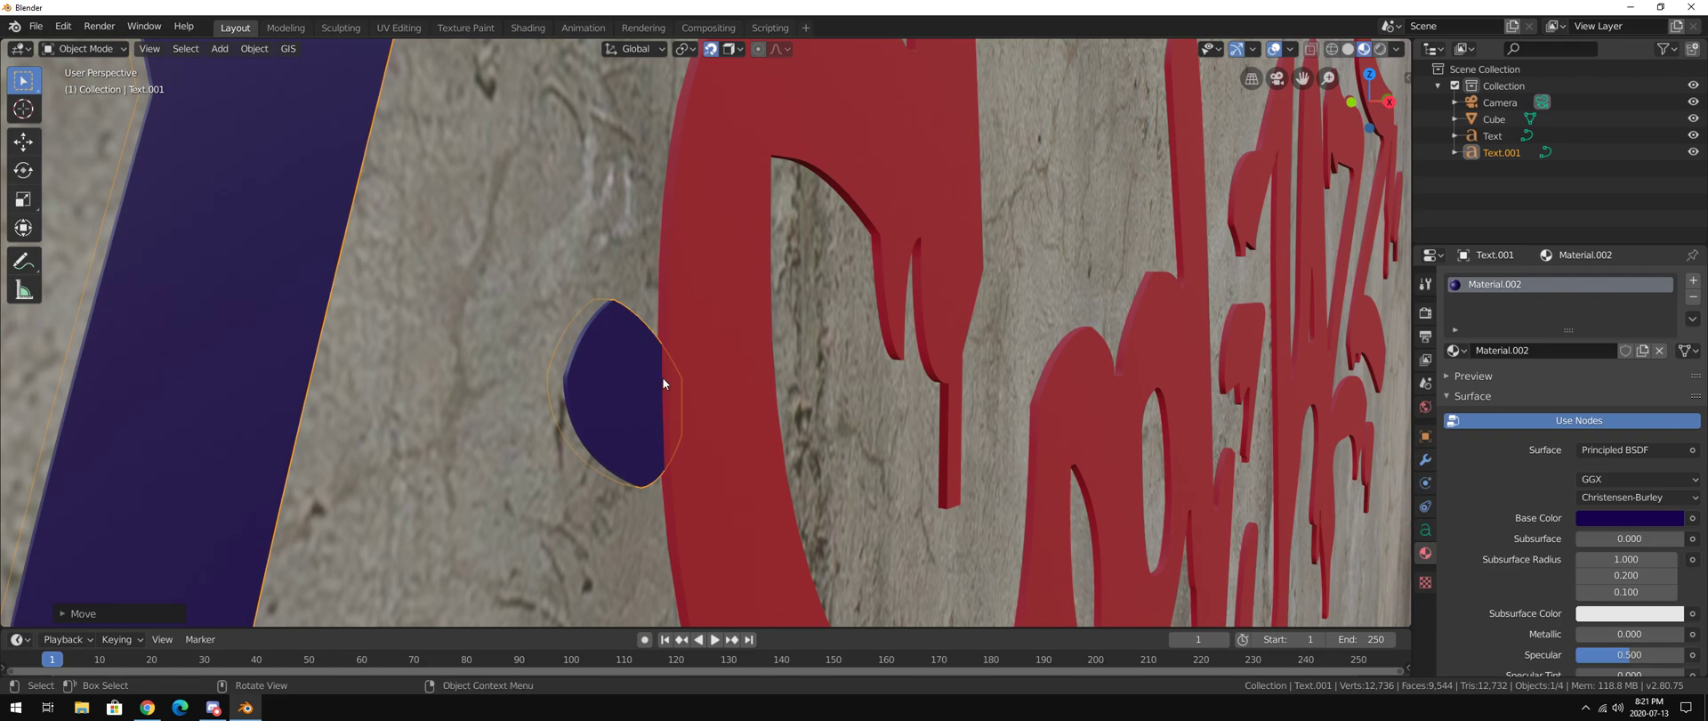
# Move the GRAFFITI tag about 2.32 m along global Y and raise it along global Z, partly overlapping behind Cool Jazz
pyautogui.scroll(-4, 672, 386)
pyautogui.scroll(-8, 623, 389)
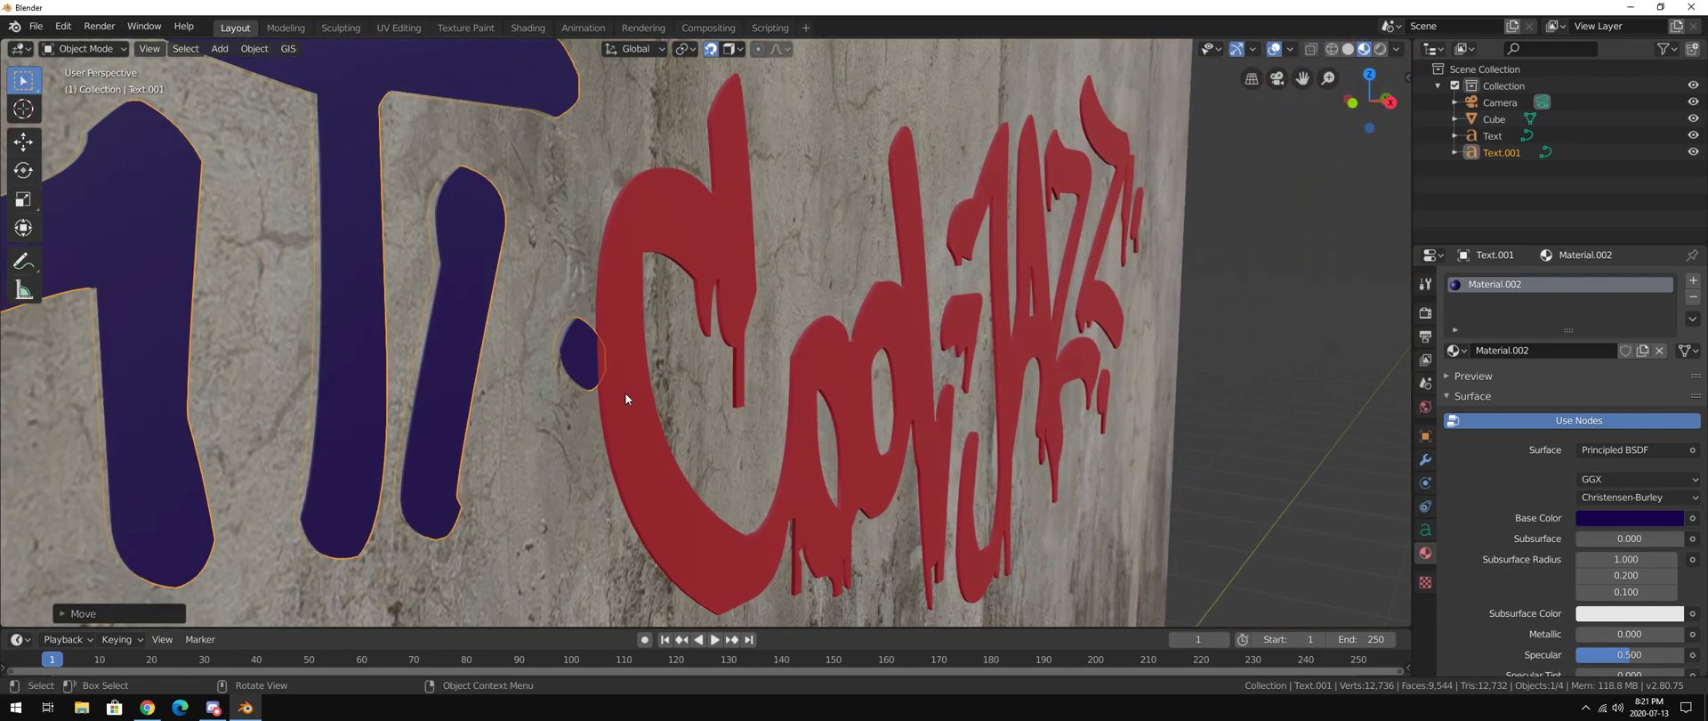
pyautogui.press('g')
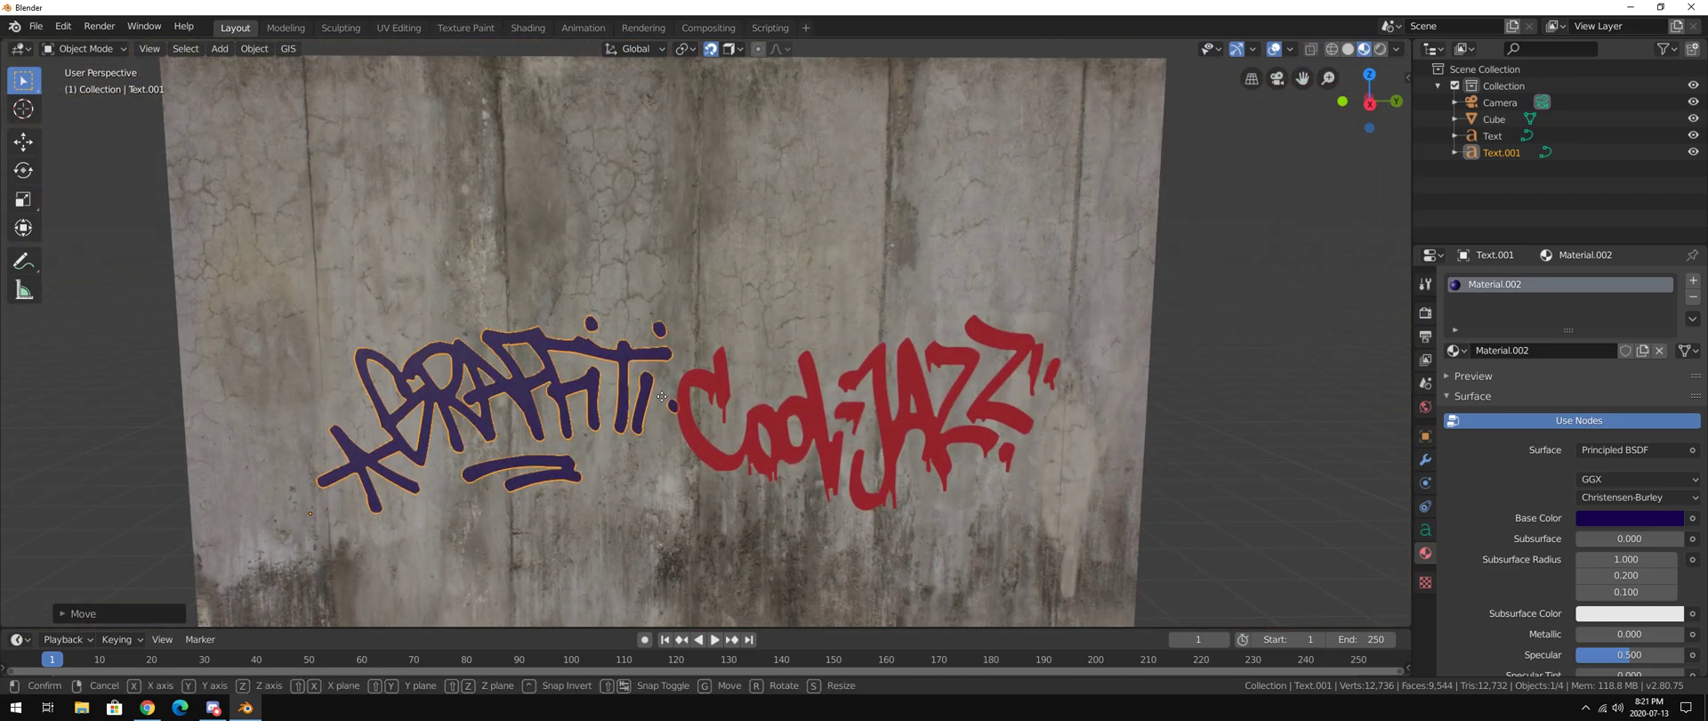
pyautogui.press('y')
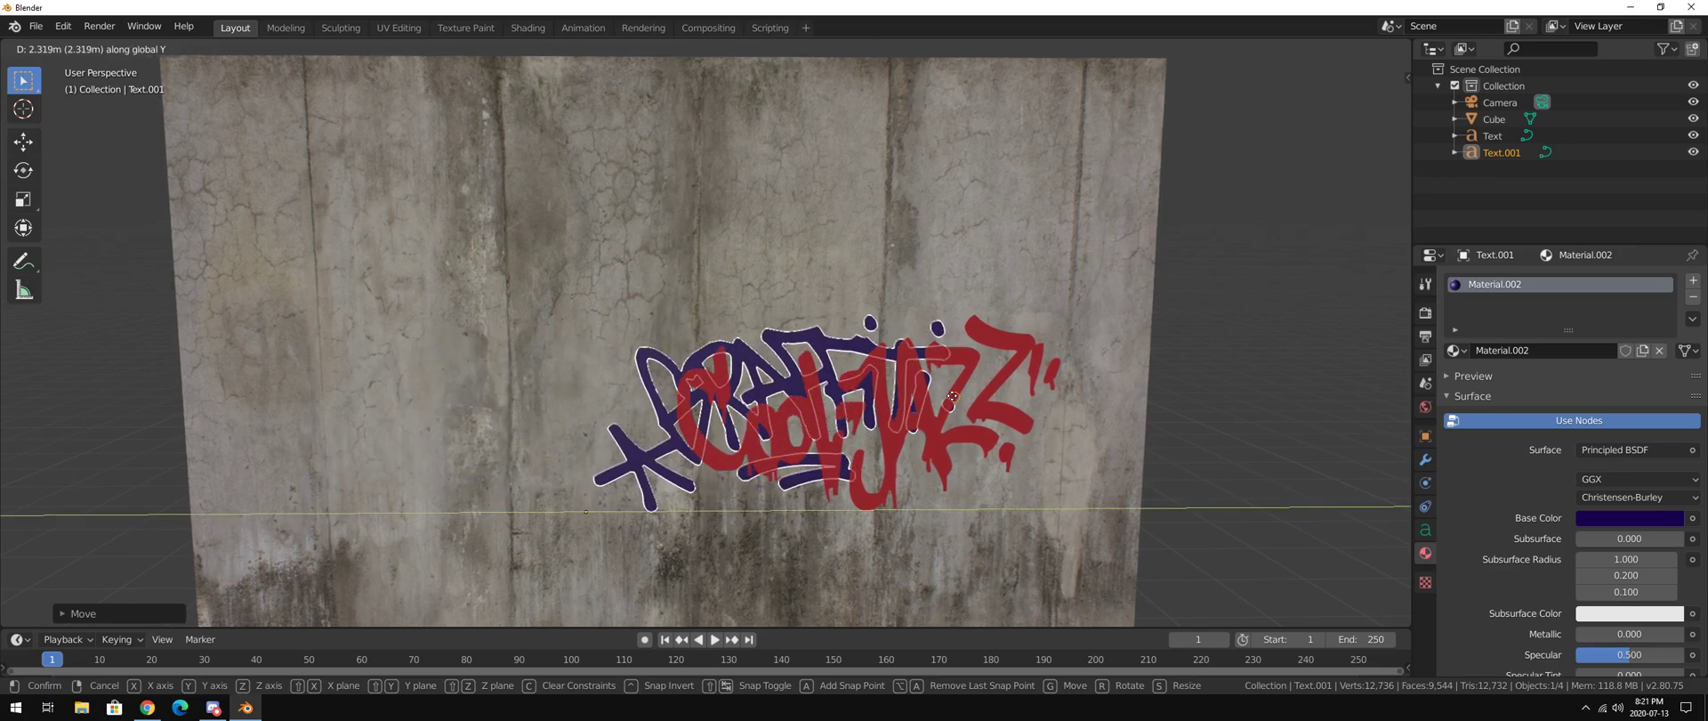
pyautogui.click(950, 400)
pyautogui.press('g')
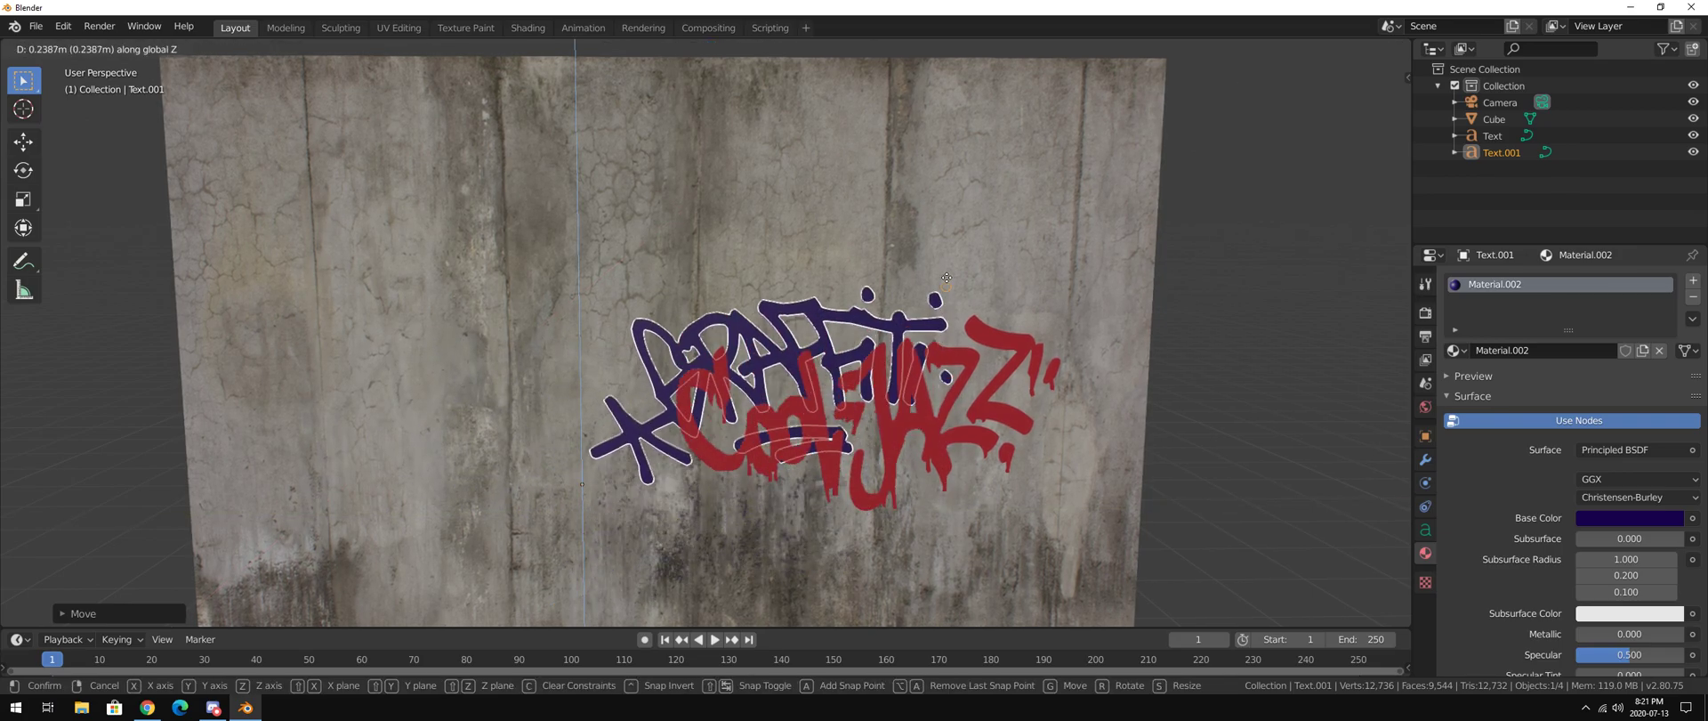
pyautogui.click(947, 248)
pyautogui.click(1308, 295)
# Duplicate the GRAFFITI tag and place the copy along global Z, below the Cool Jazz tag
pyautogui.scroll(-5, 1048, 423)
pyautogui.moveTo(1048, 423); pyautogui.dragTo(566, 264, button='middle')
pyautogui.scroll(3, 809, 388)
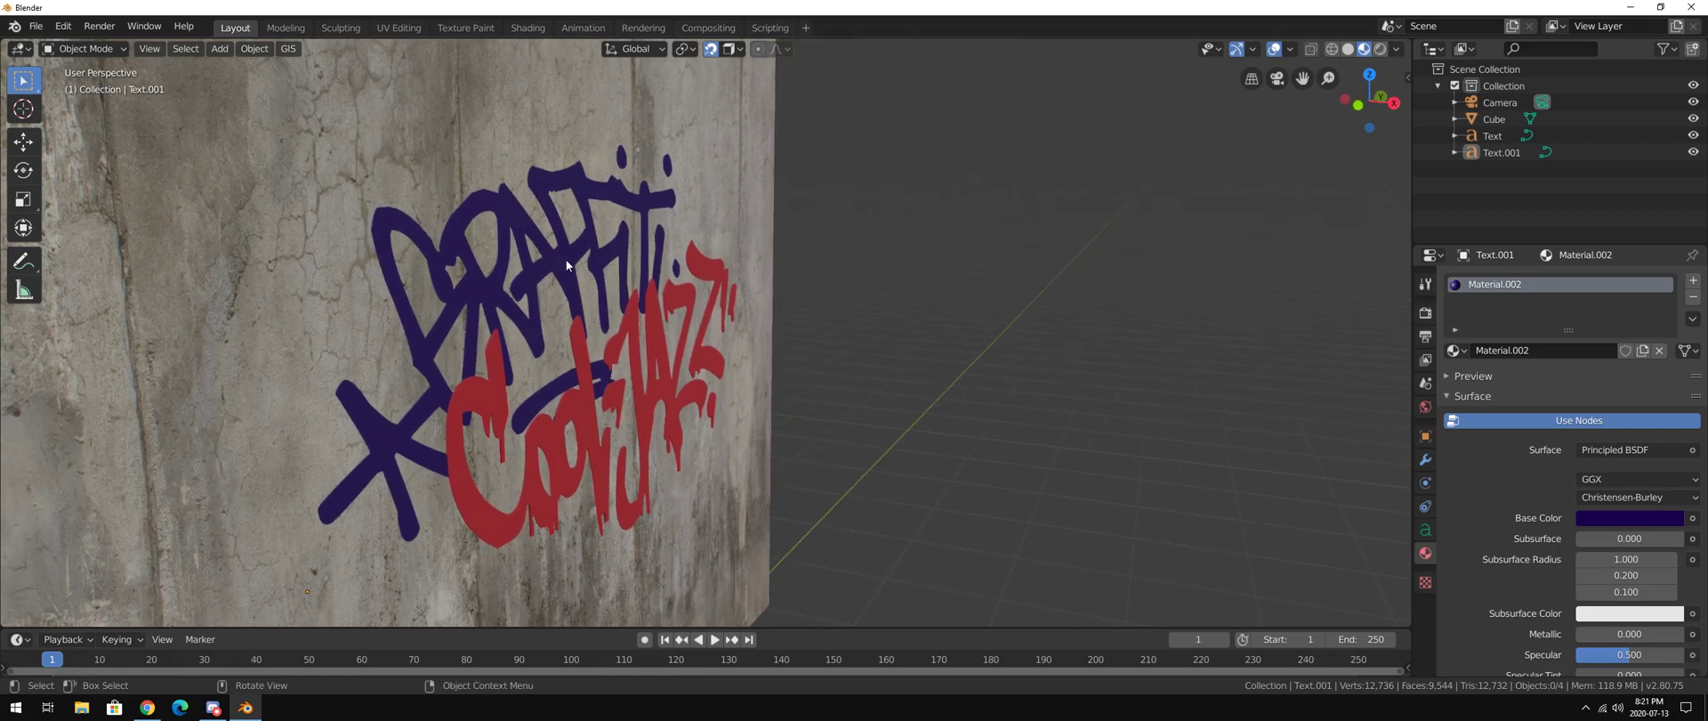
pyautogui.click(567, 264)
pyautogui.hotkey('shift', 'd')
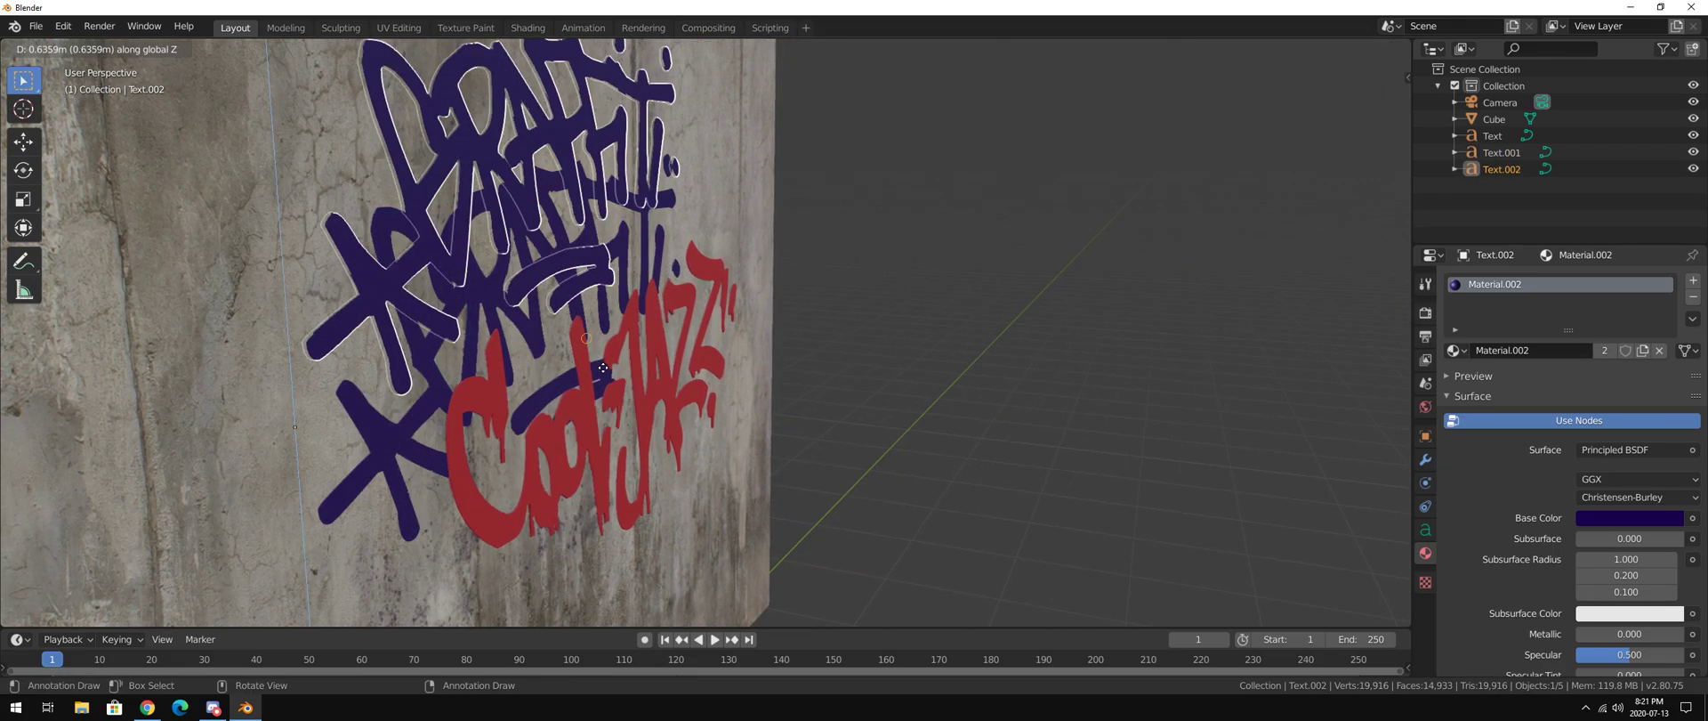
pyautogui.press('z')
pyautogui.click(745, 590)
# Replace the text of the lower GRAFFITI copy with TODAY
pyautogui.moveTo(702, 467); pyautogui.dragTo(806, 436, button='middle')
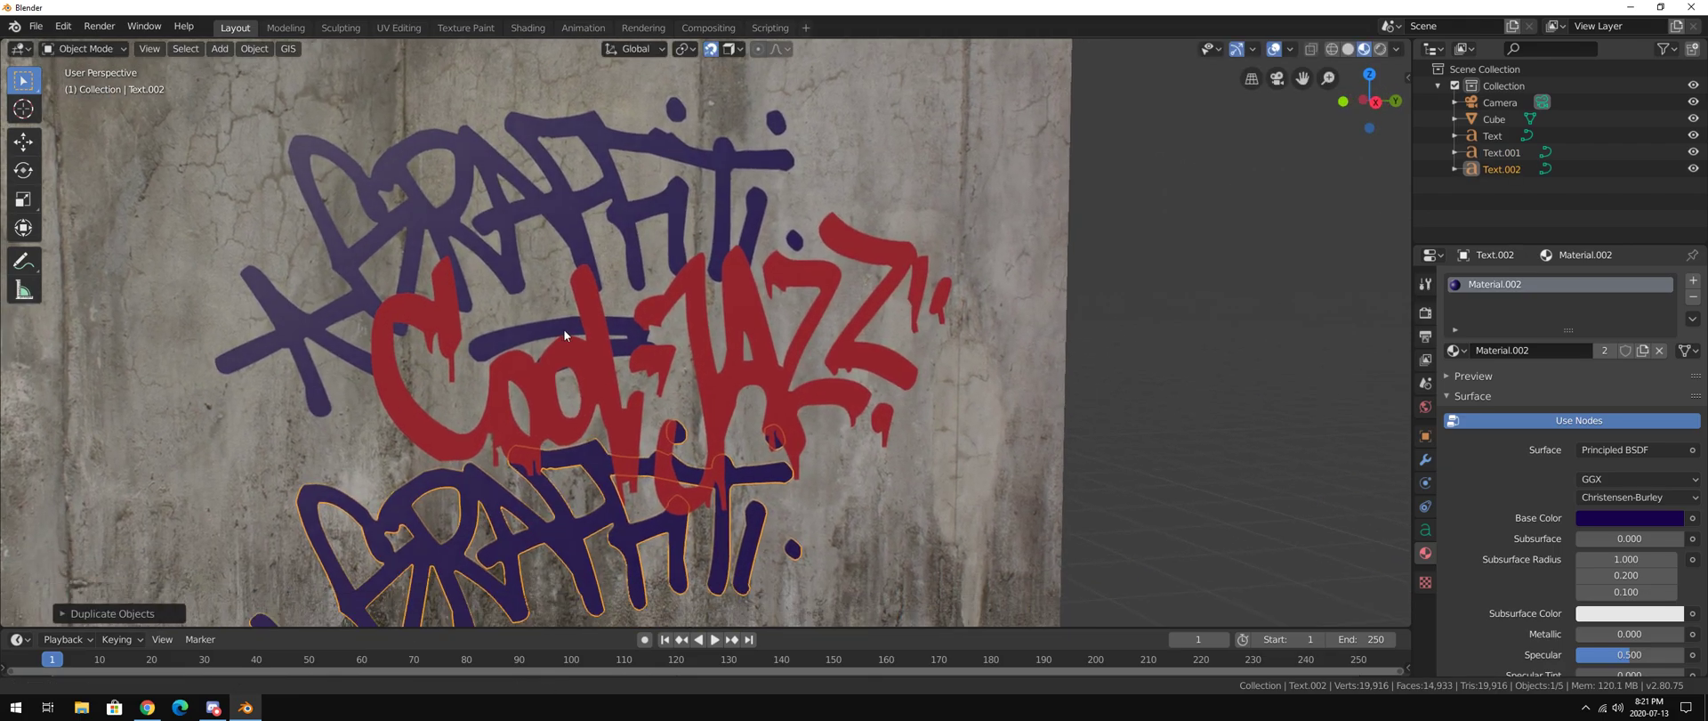
pyautogui.keyDown('shift'); pyautogui.moveTo(645, 294); pyautogui.dragTo(755, 122, button='middle'); pyautogui.keyUp('shift')
pyautogui.click(67, 52)
pyautogui.click(76, 88)
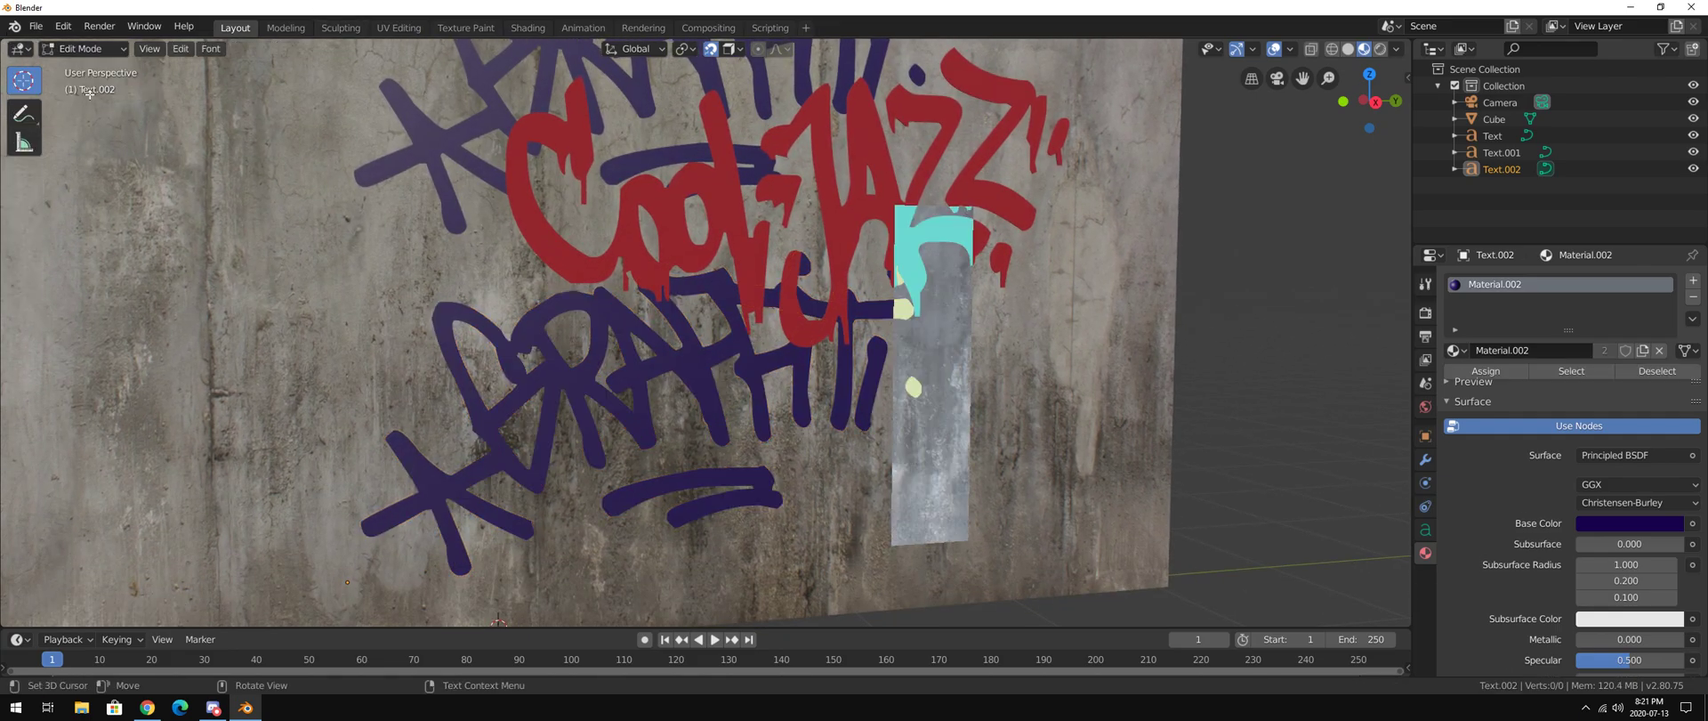
pyautogui.hotkey('ctrl', 'BackSpace')
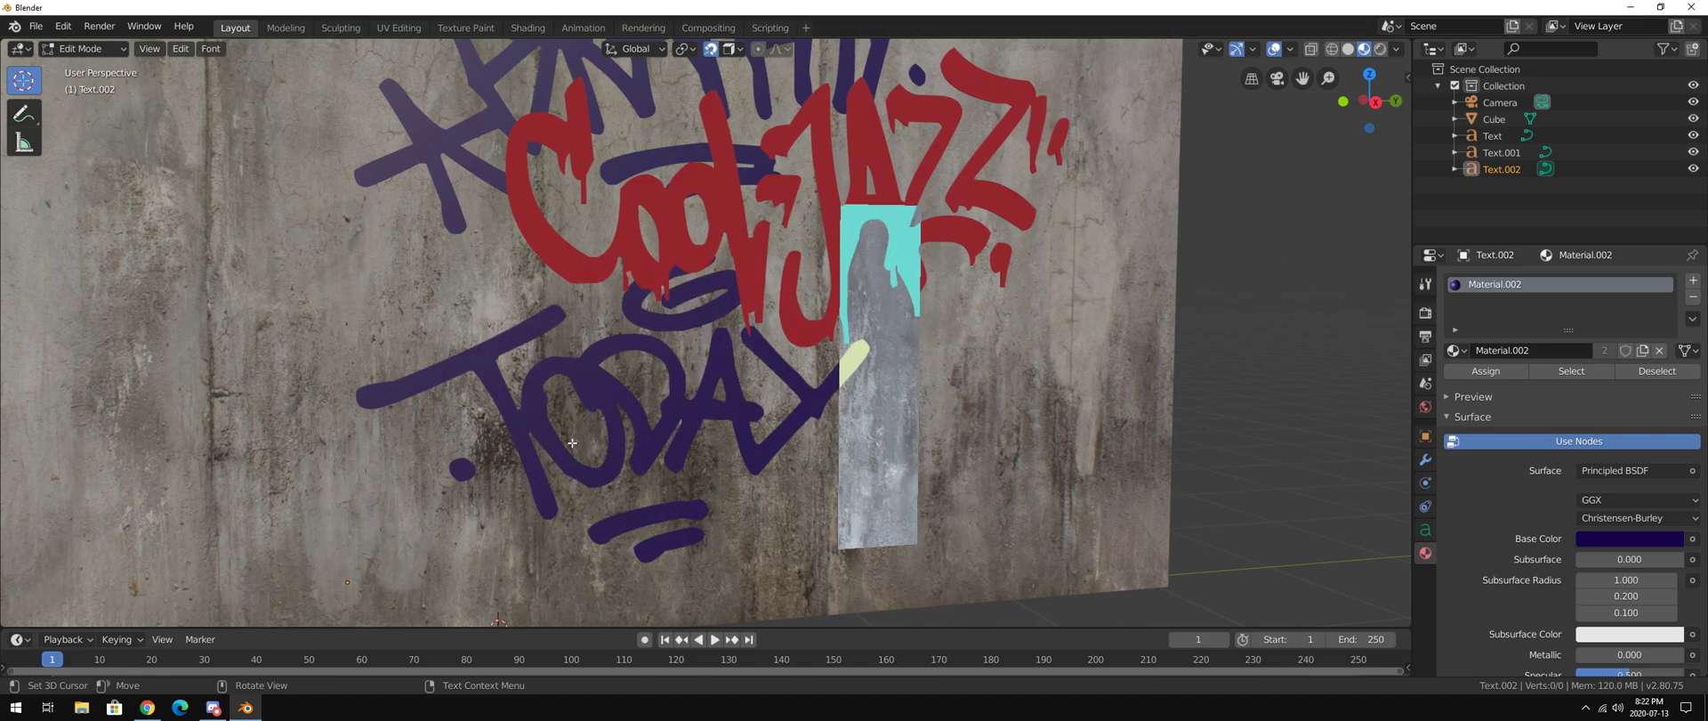
# Leave text editing and replace the TODAY tag's shared purple material with a new one of its own
pyautogui.click(84, 48)
pyautogui.click(81, 64)
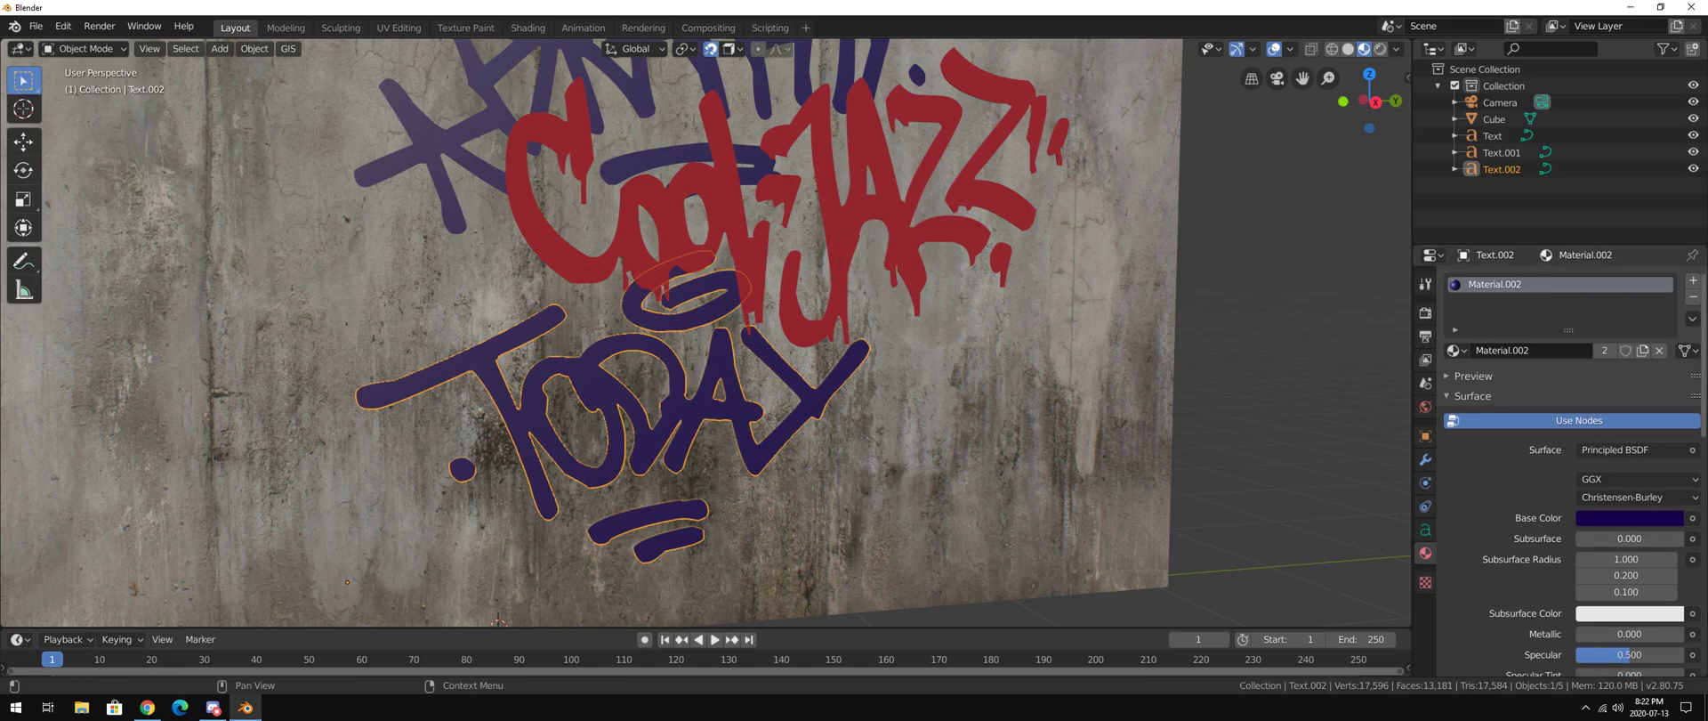
pyautogui.click(1693, 297)
pyautogui.click(1543, 350)
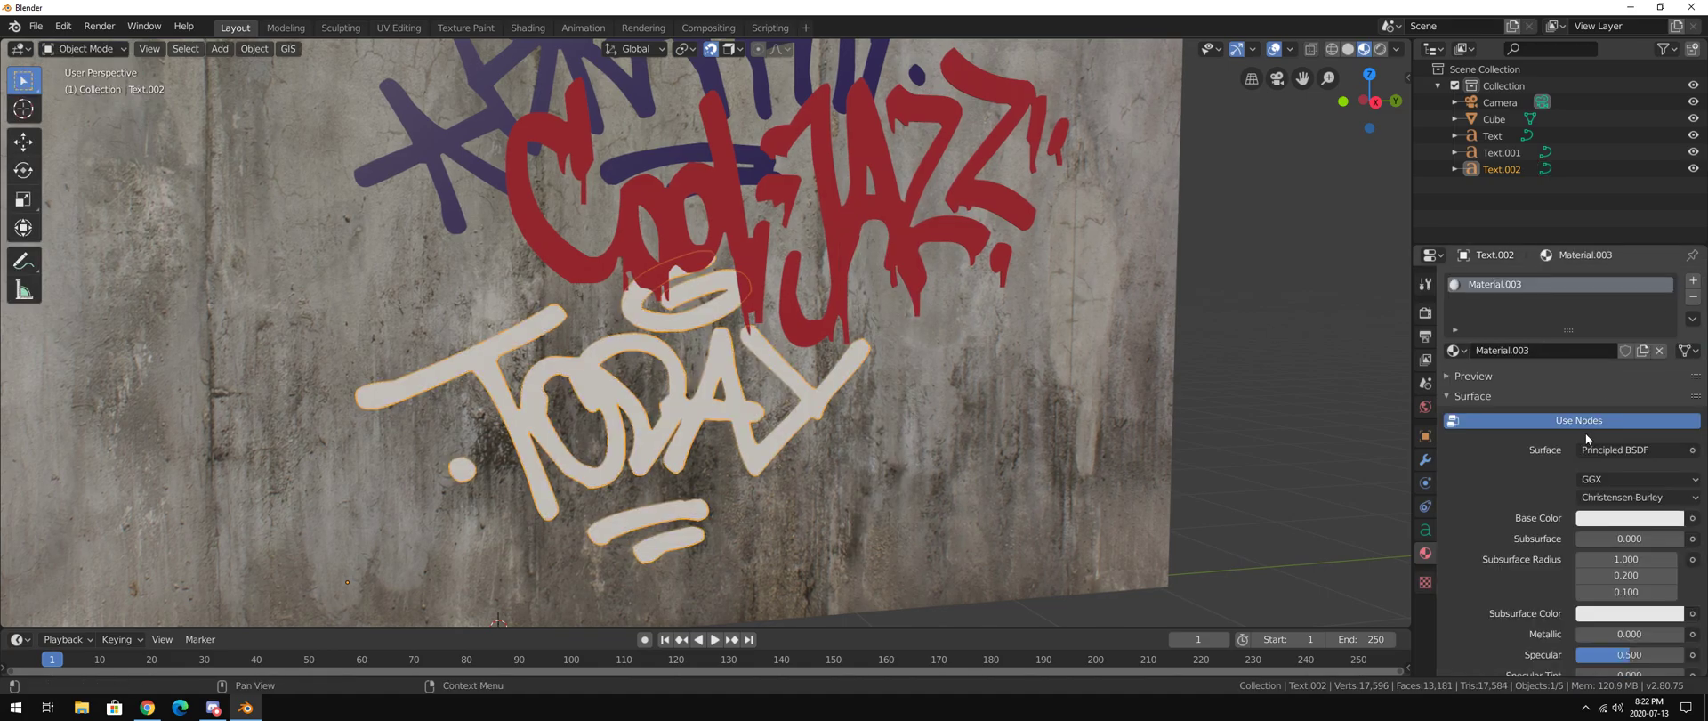
# Set the base color of the TODAY tag's material to a light mint green
pyautogui.click(1628, 517)
pyautogui.click(1571, 360)
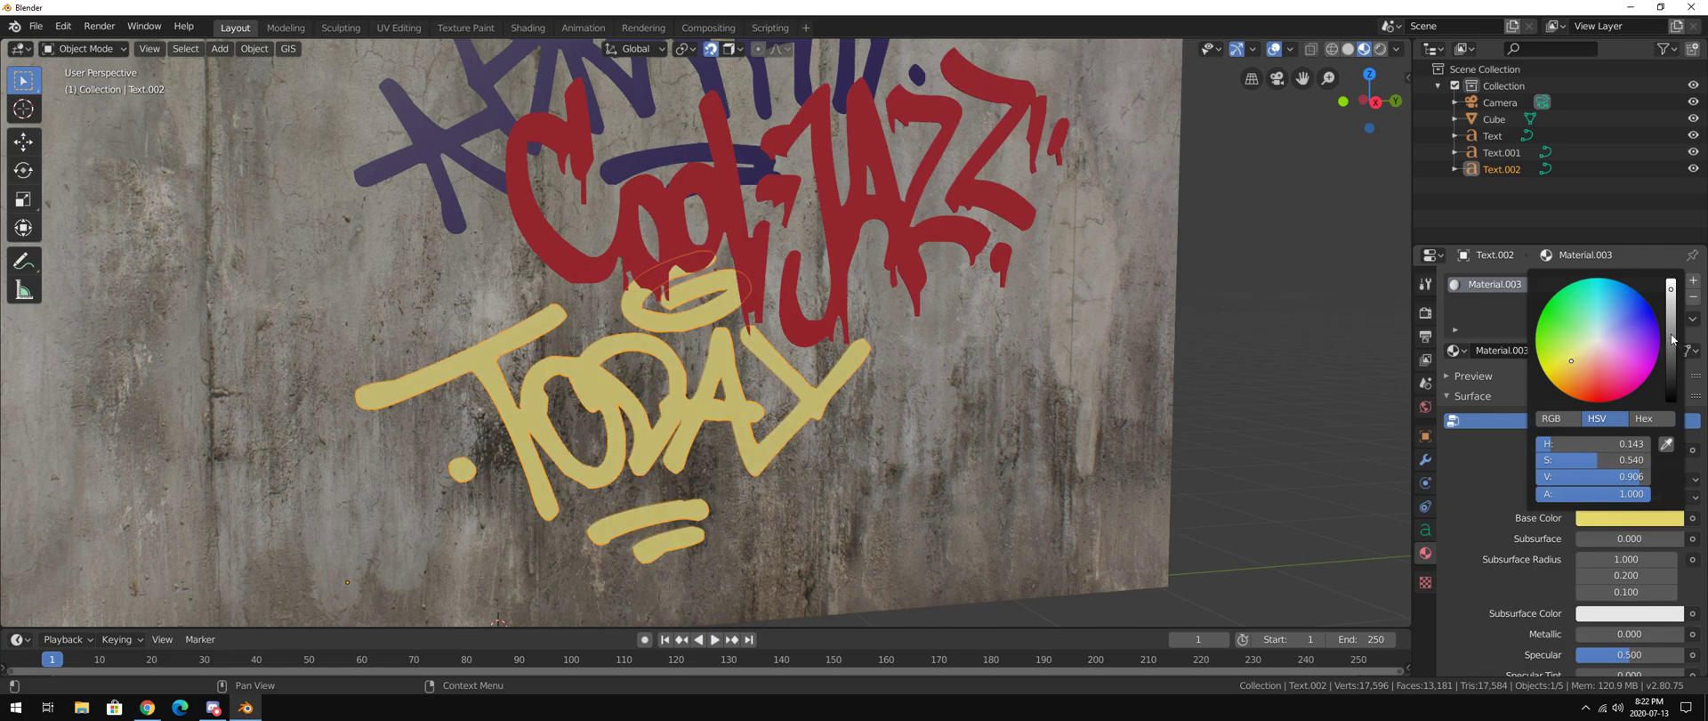
pyautogui.moveTo(1673, 338)
pyautogui.mouseDown()
pyautogui.moveTo(1671, 365)
pyautogui.moveTo(1671, 347)
pyautogui.moveTo(1585, 320)
pyautogui.mouseUp()
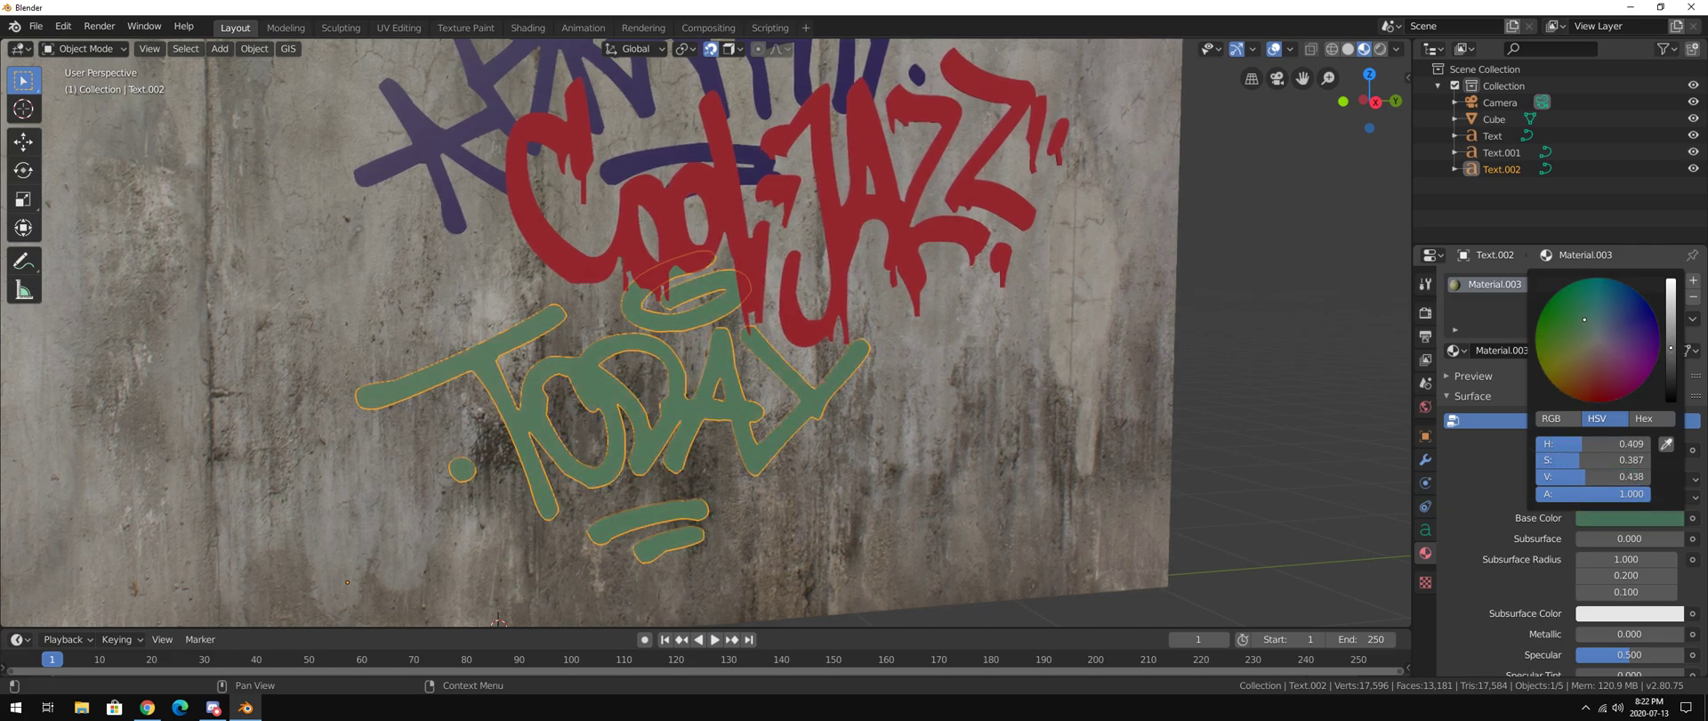
pyautogui.click(1671, 309)
pyautogui.click(1334, 363)
# Move the TODAY tag about 1.96 m along global Y and raise it along global Z to overlap the lower end of Cool Jazz
pyautogui.scroll(-6, 910, 539)
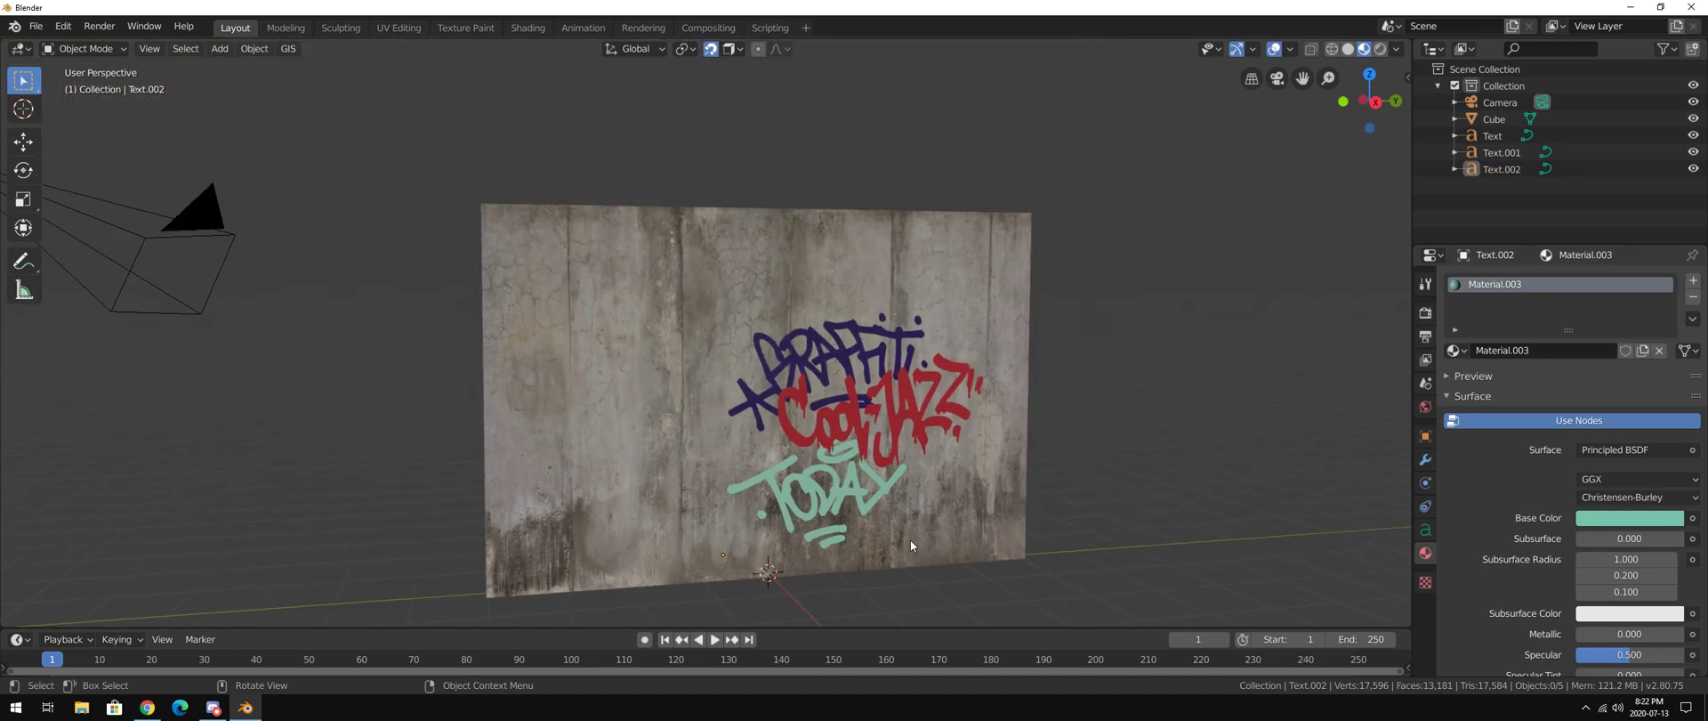
pyautogui.scroll(4, 910, 540)
pyautogui.click(888, 484)
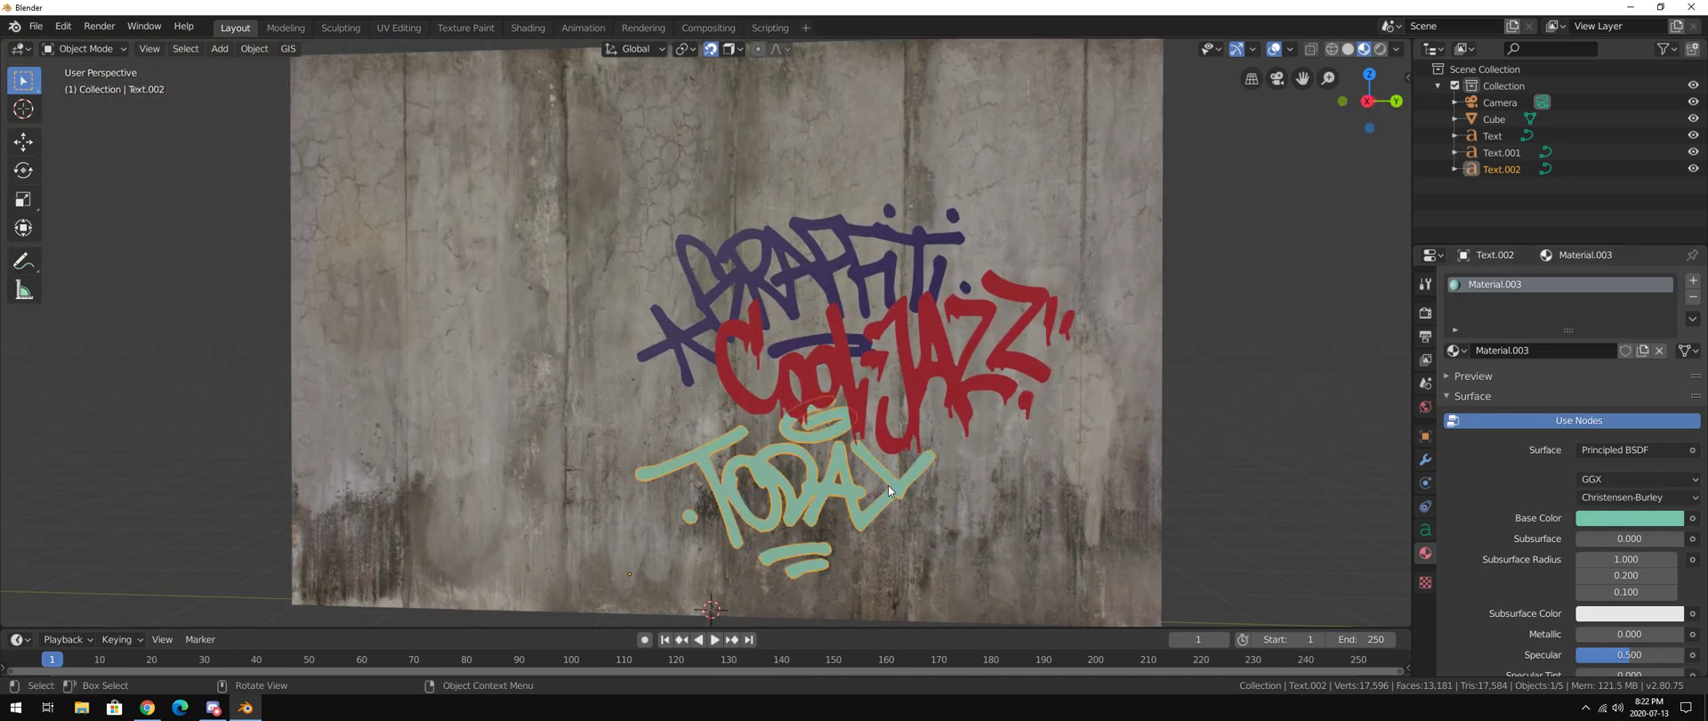
pyautogui.press('g')
pyautogui.press('x')
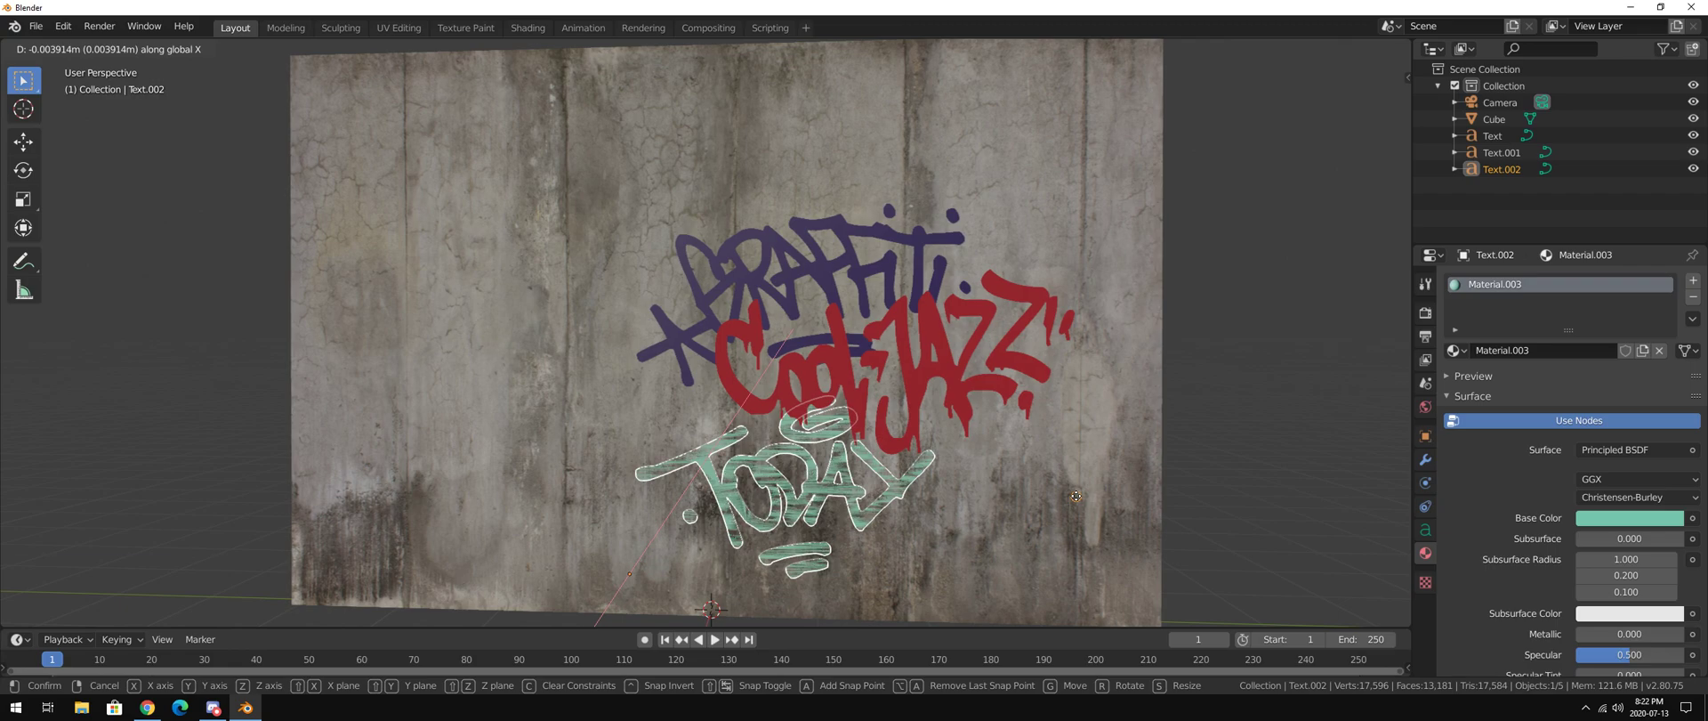
pyautogui.press('y')
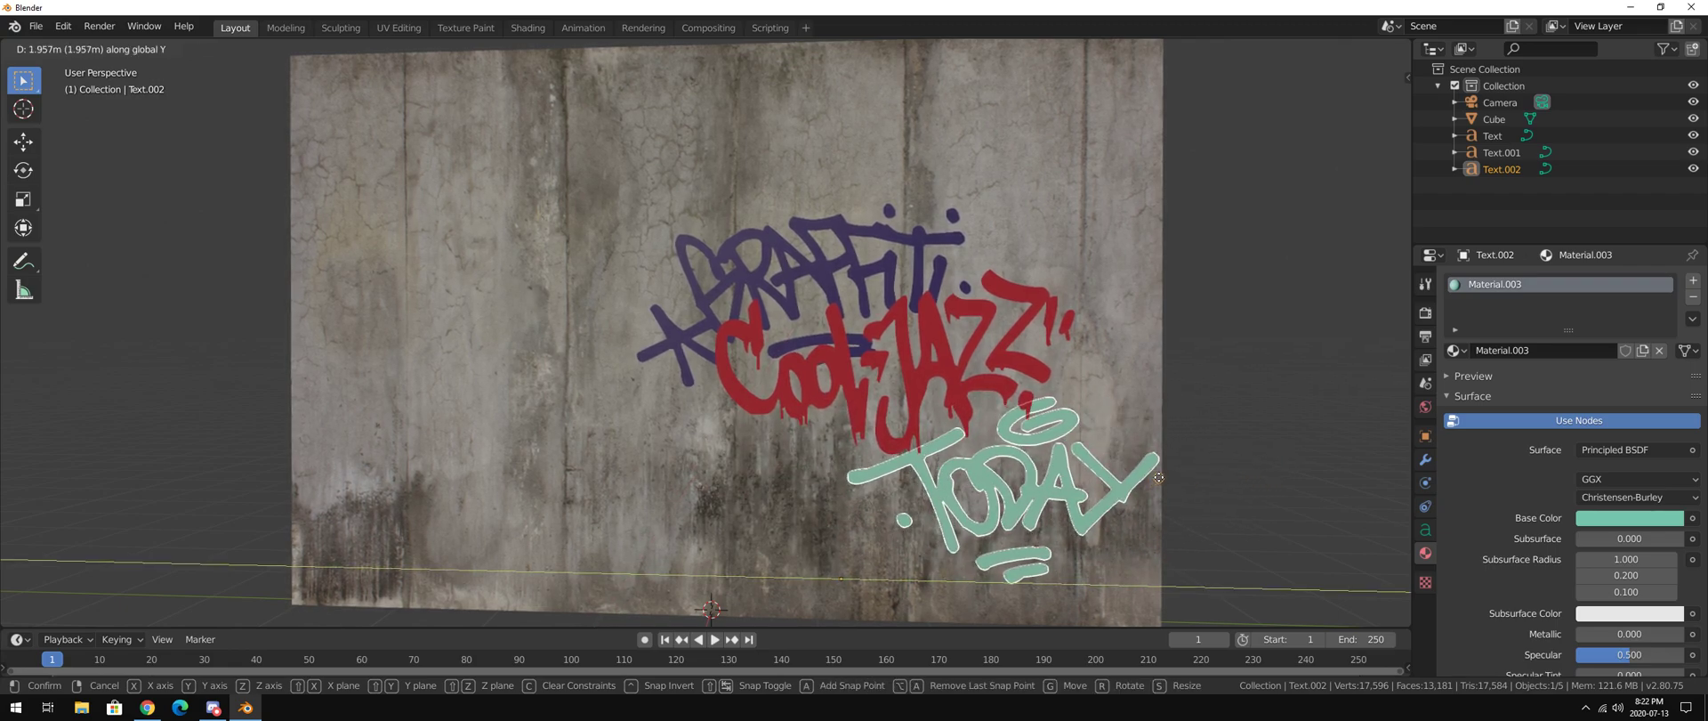
pyautogui.click(1159, 477)
pyautogui.press('g')
pyautogui.press('z')
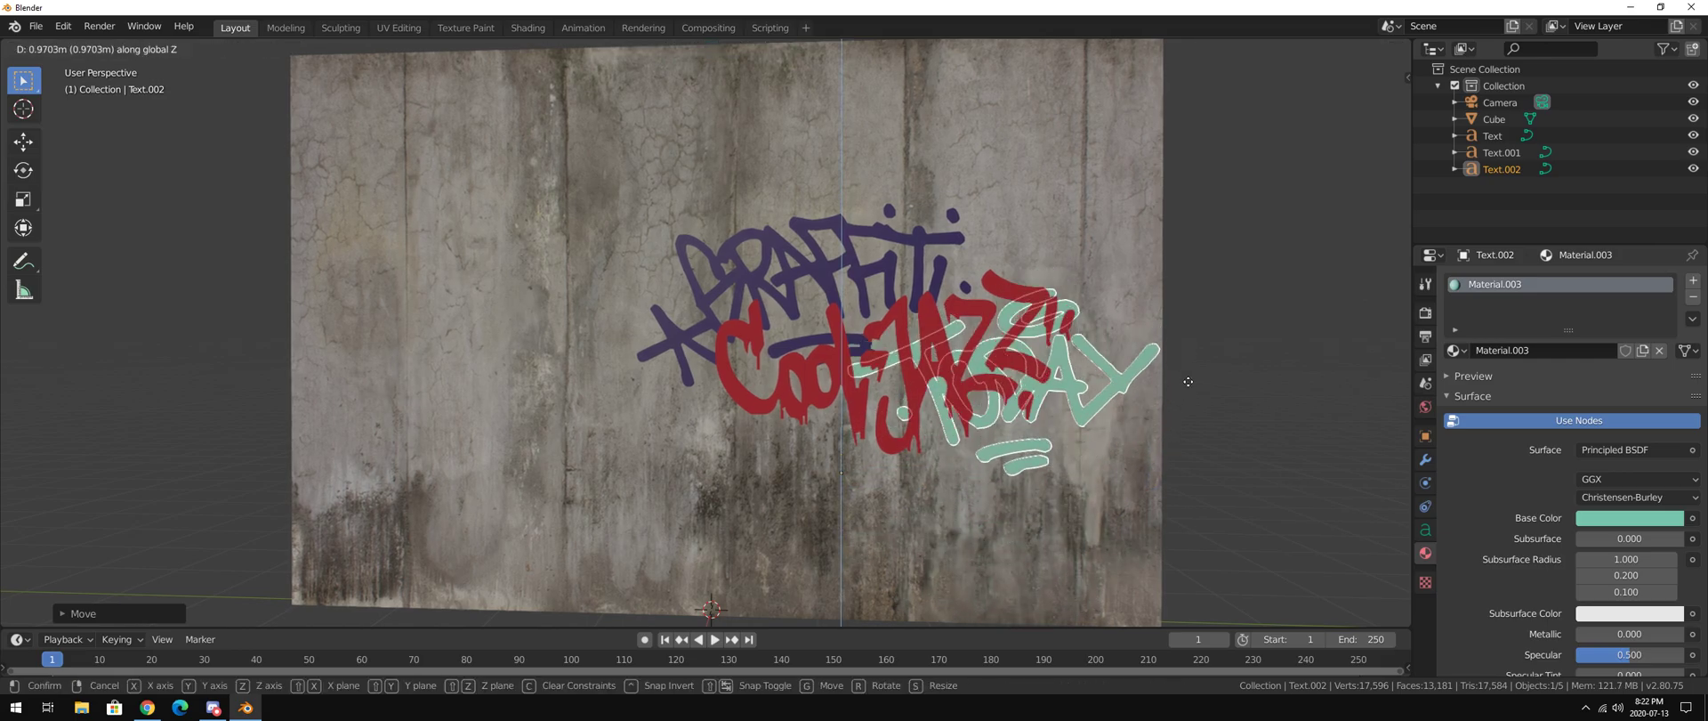
pyautogui.click(1204, 466)
pyautogui.click(1244, 475)
# Move the TODAY tag about 0.009 m along global X so it sits in front of the Cool Jazz tag
pyautogui.moveTo(1237, 468); pyautogui.dragTo(869, 381, button='middle')
pyautogui.scroll(5, 869, 382)
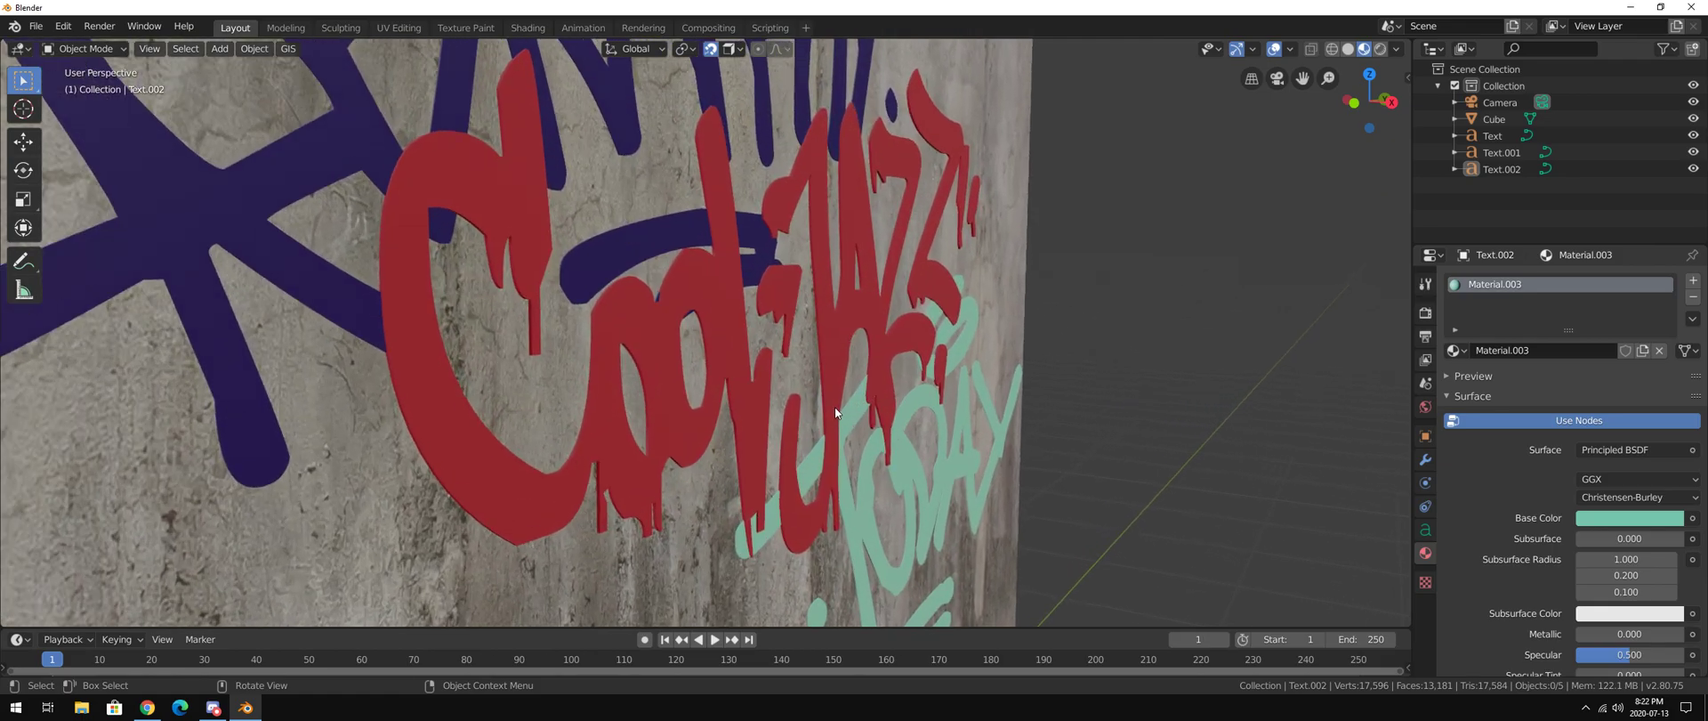
pyautogui.moveTo(790, 452); pyautogui.dragTo(833, 447, button='middle')
pyautogui.scroll(2, 776, 452)
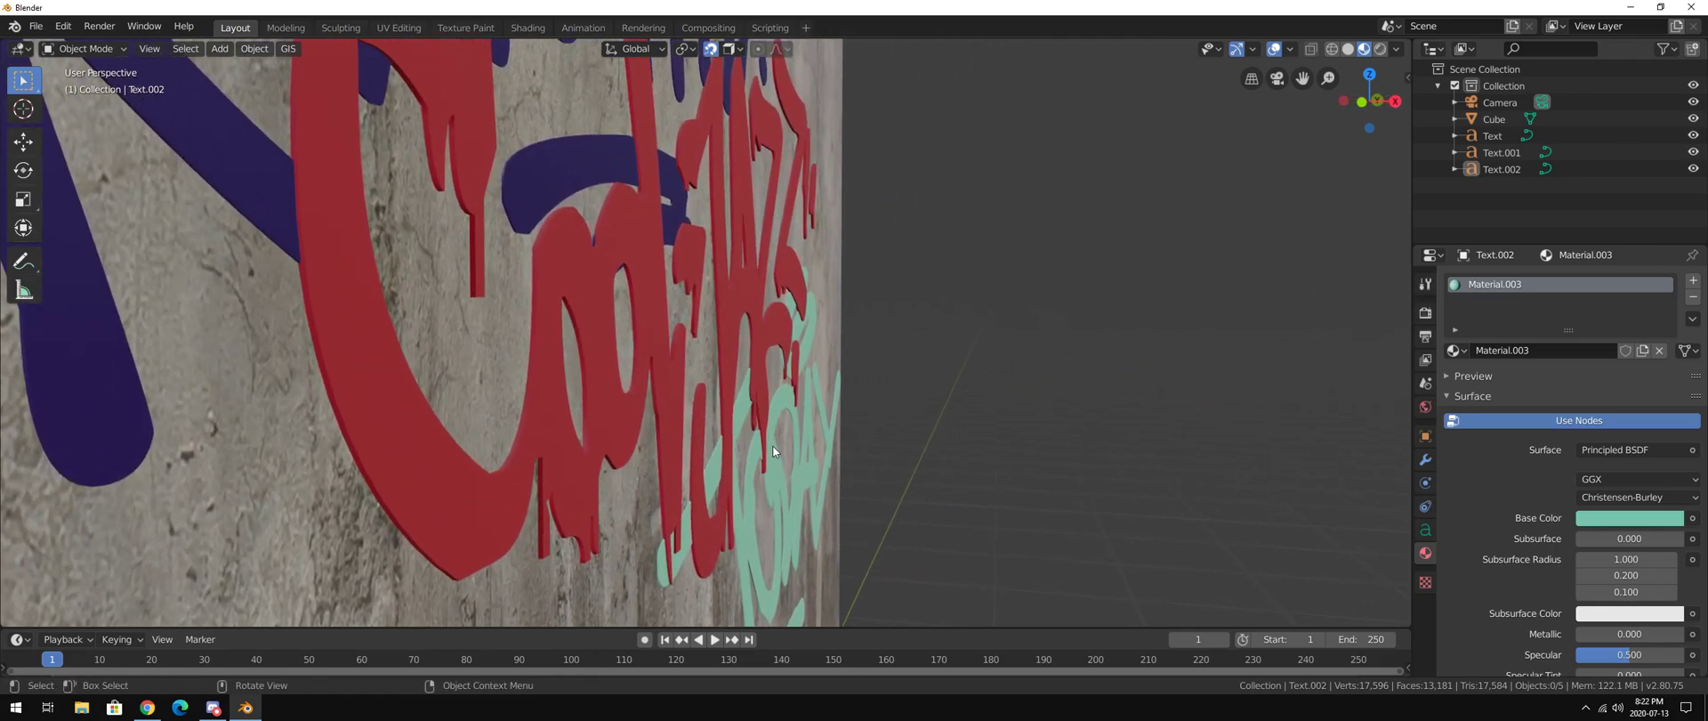
pyautogui.click(773, 445)
pyautogui.scroll(1, 770, 489)
pyautogui.scroll(-4, 776, 488)
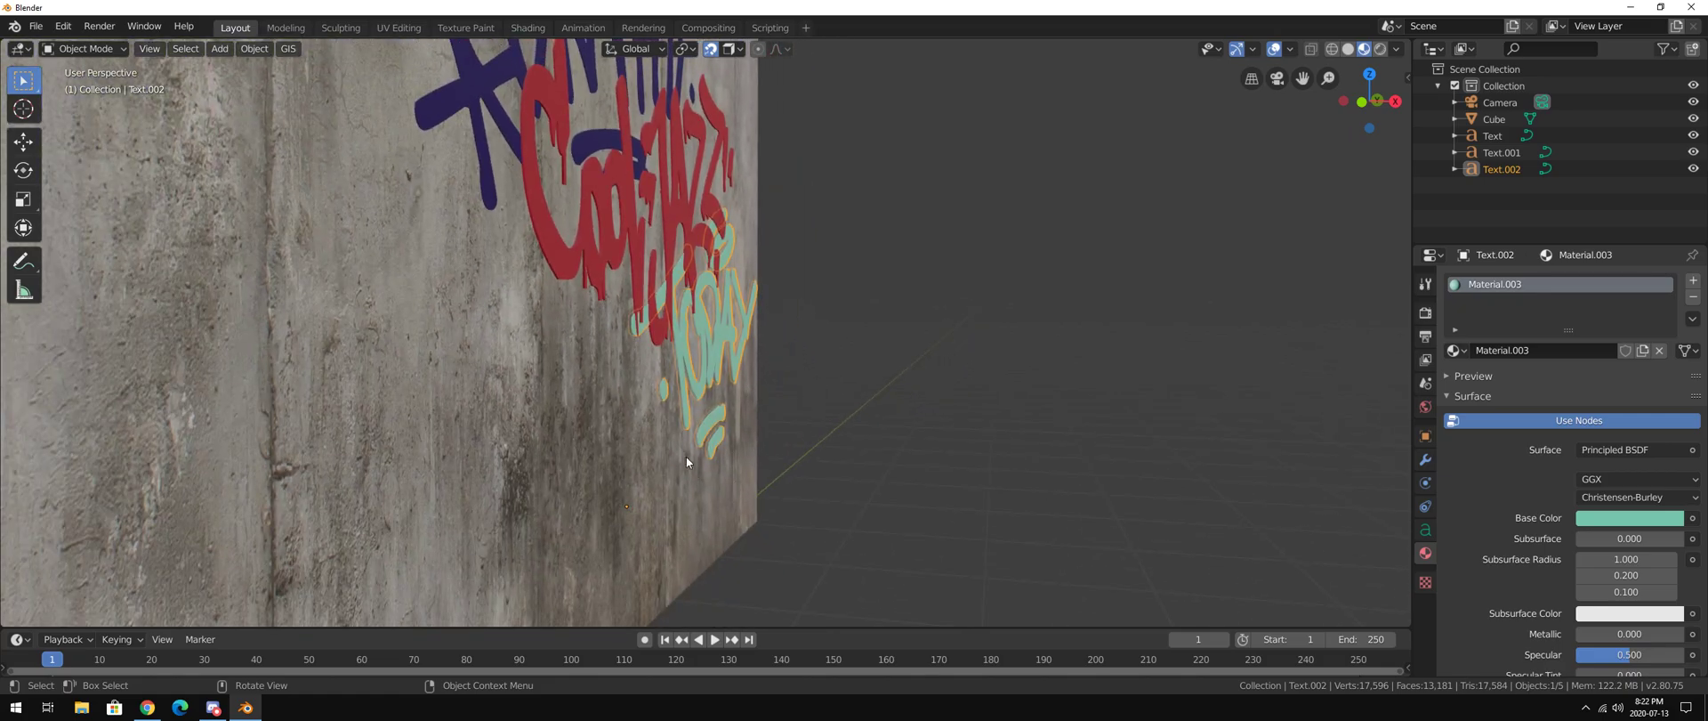
pyautogui.scroll(5, 686, 456)
pyautogui.keyDown('shift'); pyautogui.moveTo(588, 371); pyautogui.dragTo(660, 383, button='middle'); pyautogui.keyUp('shift')
pyautogui.scroll(1, 666, 385)
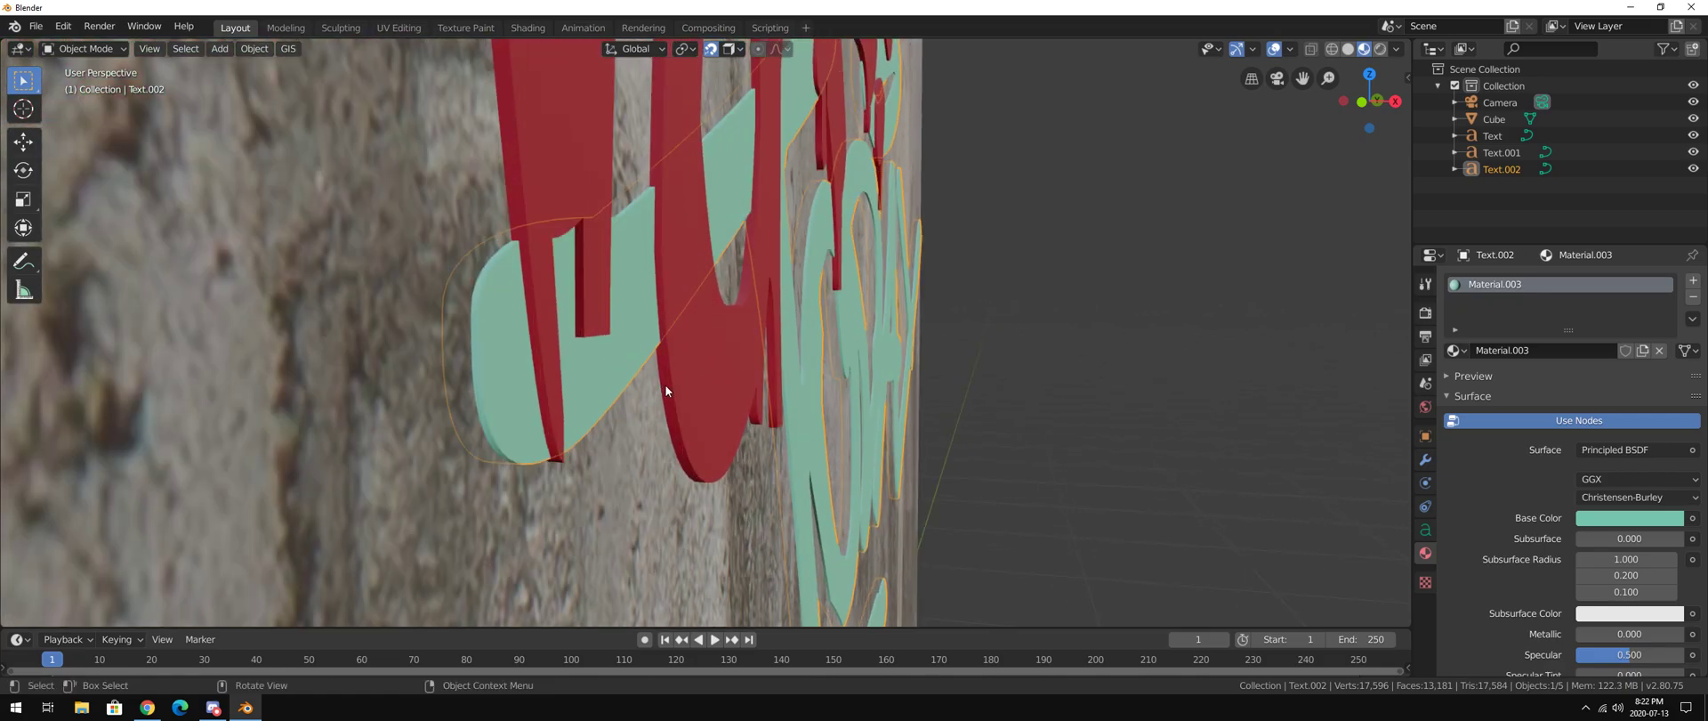
pyautogui.press('g')
pyautogui.press('x')
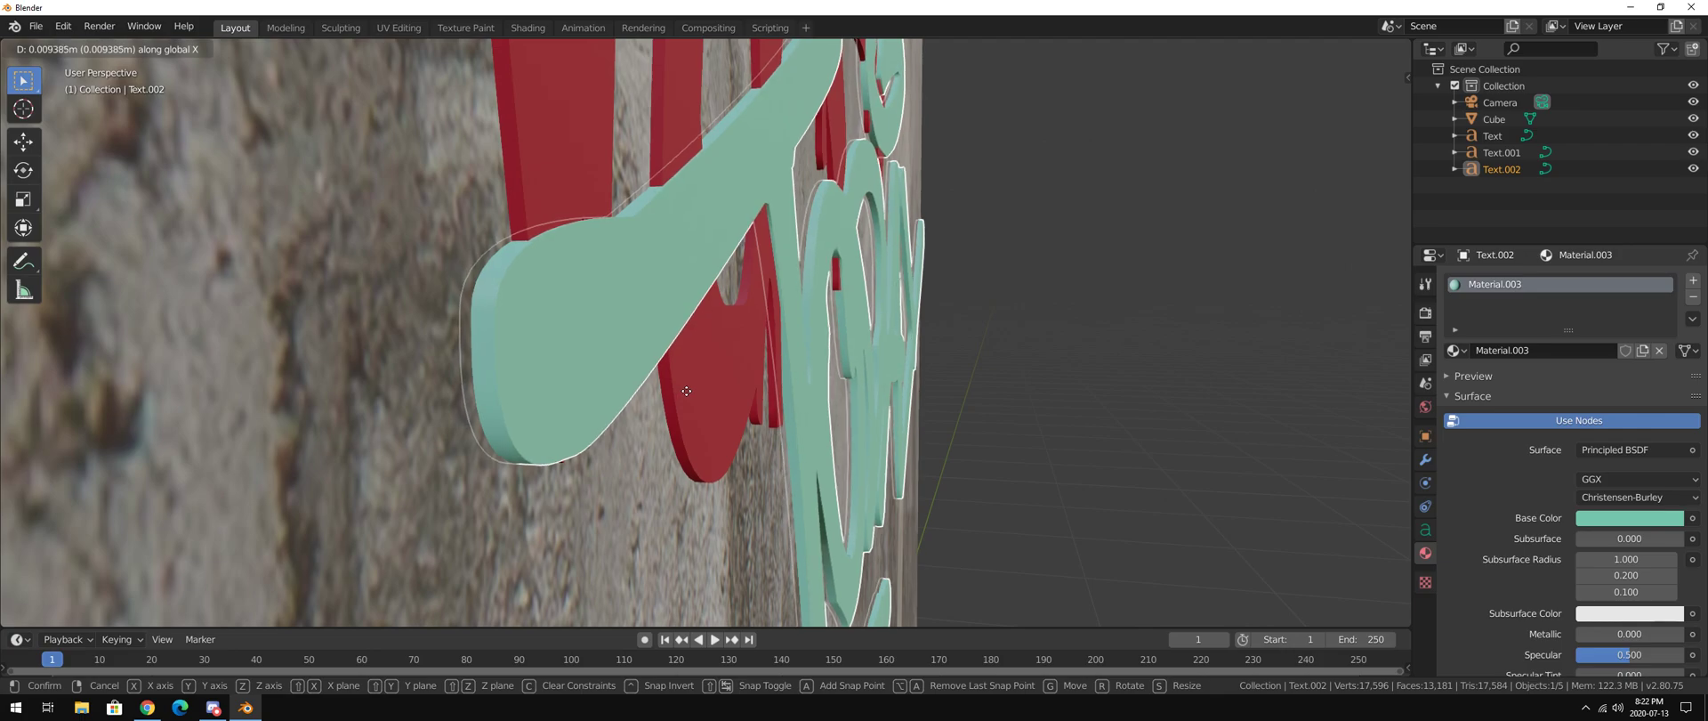
pyautogui.click(694, 393)
# Move the GRAFFITI, Cool Jazz and TODAY tags together about 0.58 m along global Y, past the wall's edge
pyautogui.scroll(-6, 732, 399)
pyautogui.moveTo(828, 360); pyautogui.dragTo(838, 395, button='middle')
pyautogui.scroll(-2, 817, 393)
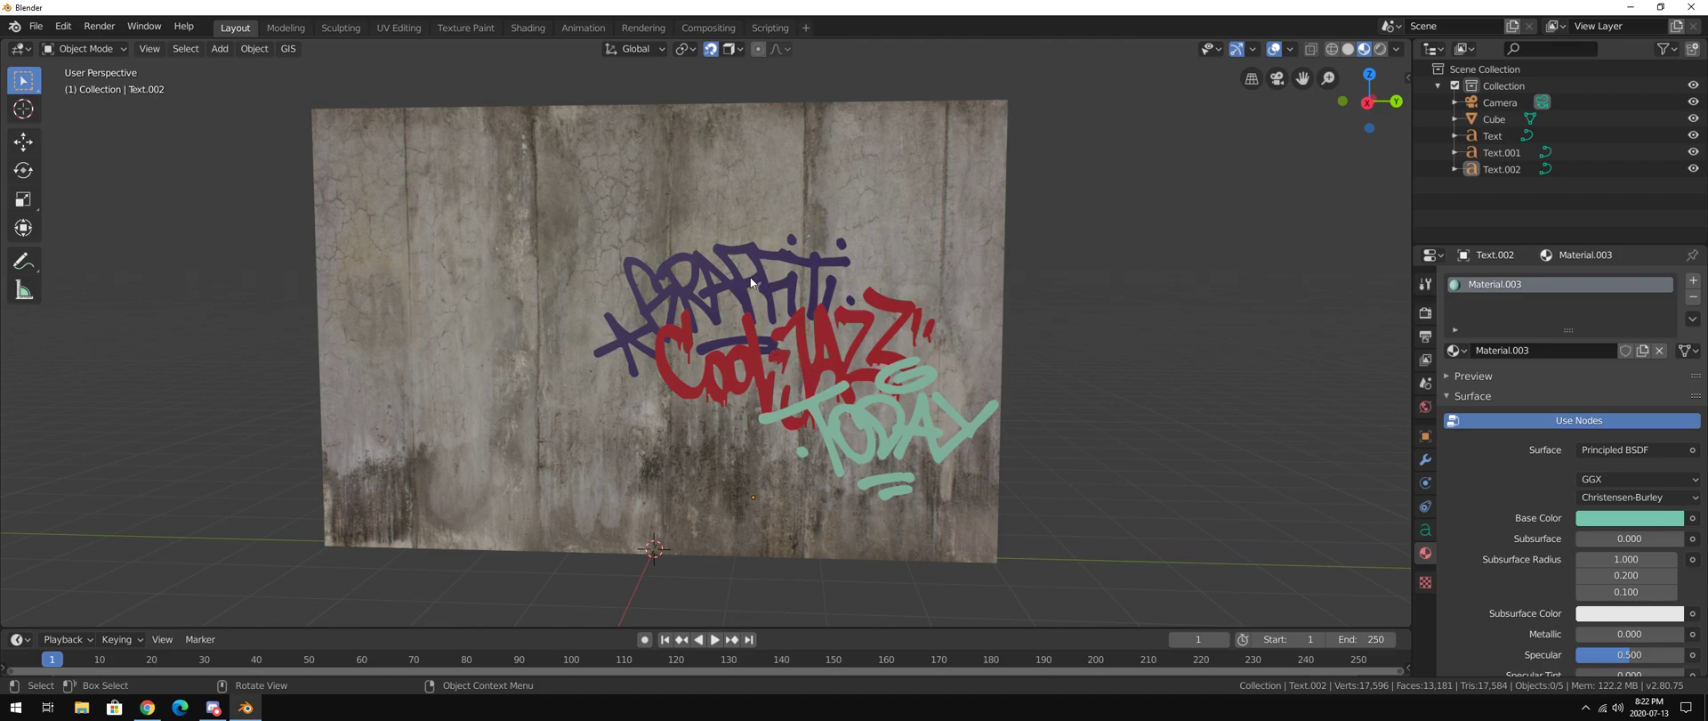
pyautogui.moveTo(751, 281); pyautogui.dragTo(786, 254, button='middle')
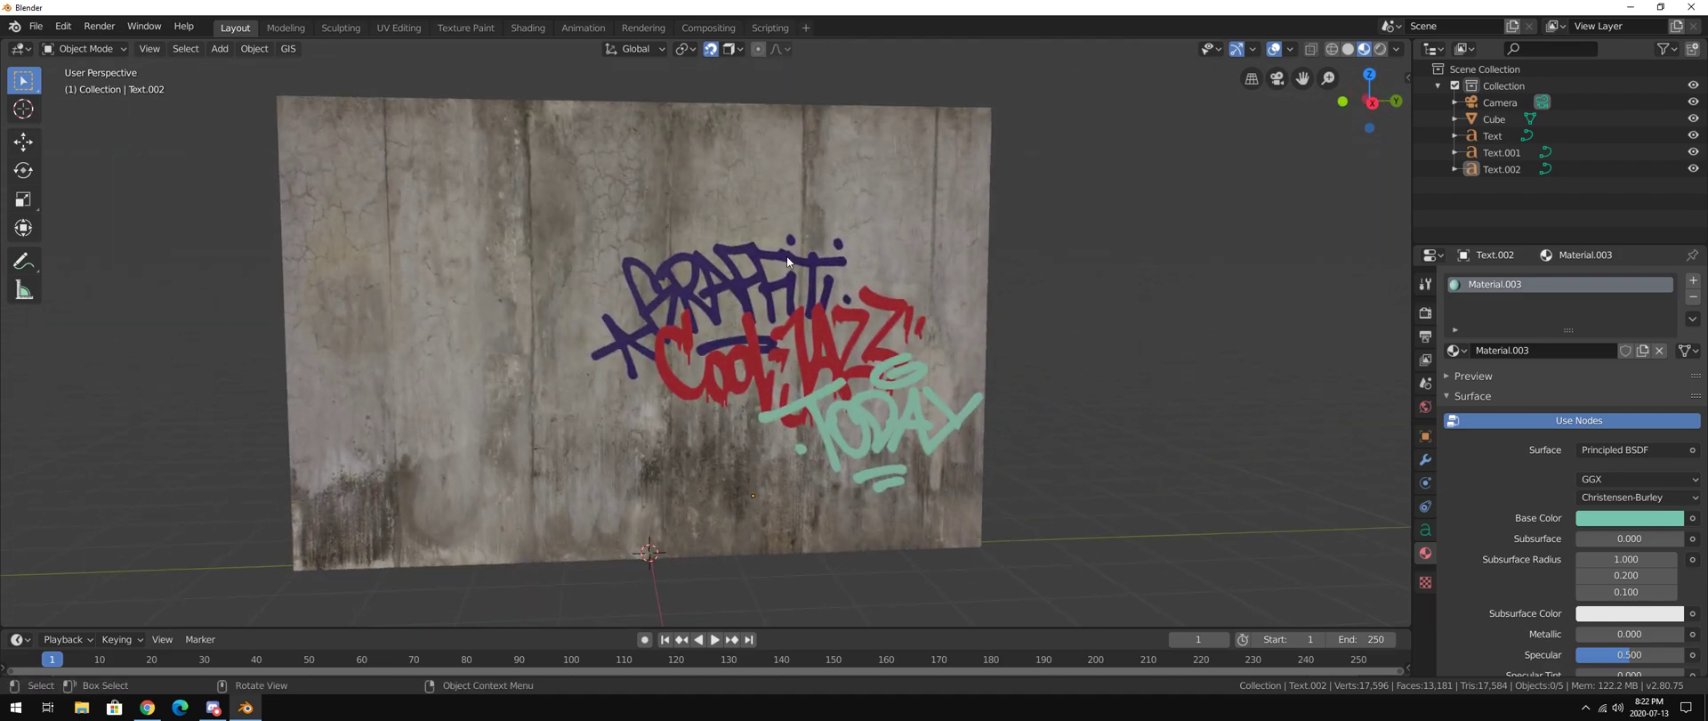
pyautogui.moveTo(806, 372); pyautogui.dragTo(750, 305, button='middle')
pyautogui.click(709, 255)
pyautogui.keyDown('shift'); pyautogui.click(704, 247); pyautogui.keyUp('shift')
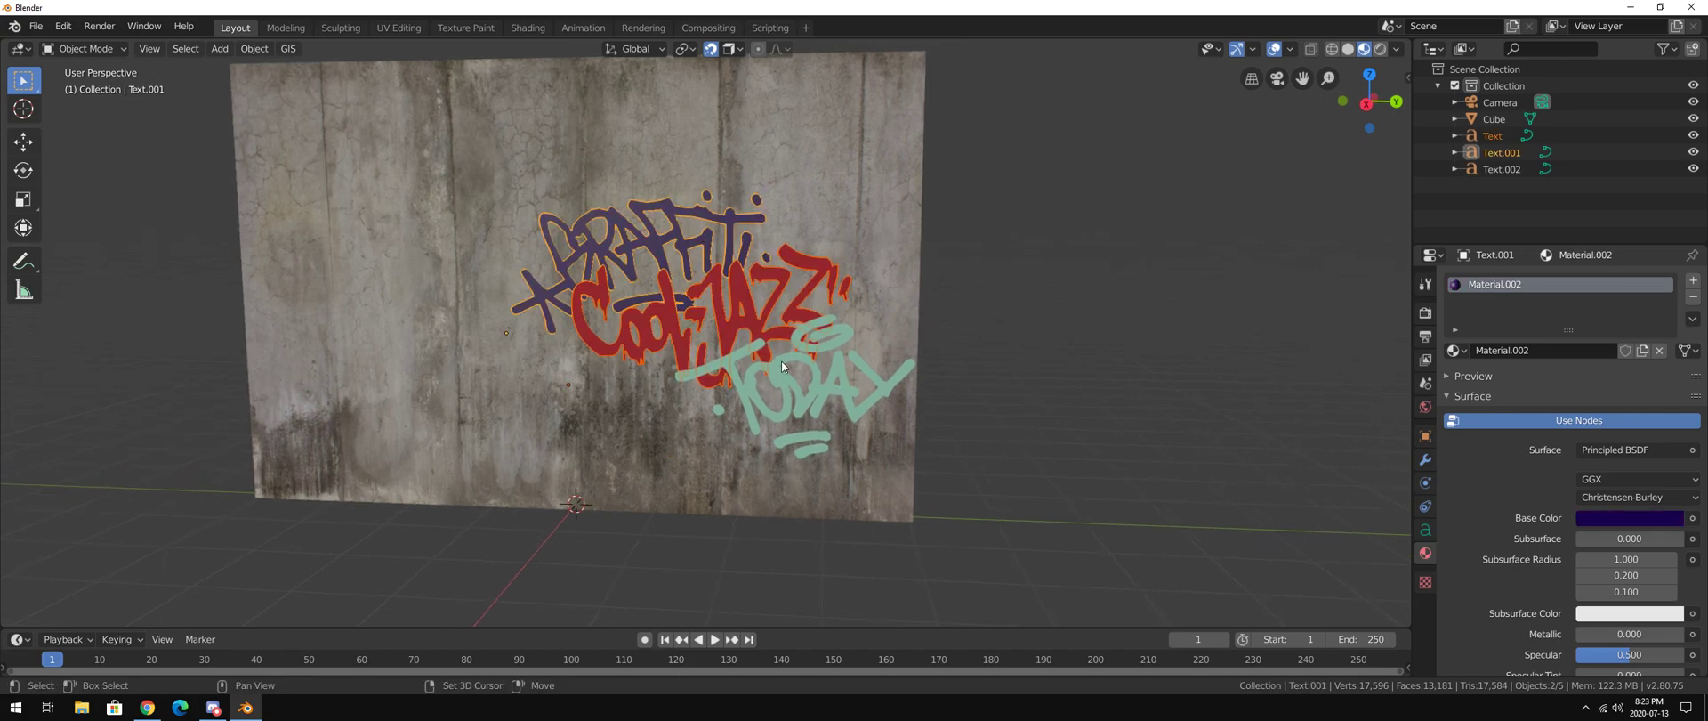
pyautogui.keyDown('shift'); pyautogui.click(782, 356); pyautogui.keyUp('shift')
pyautogui.press('g')
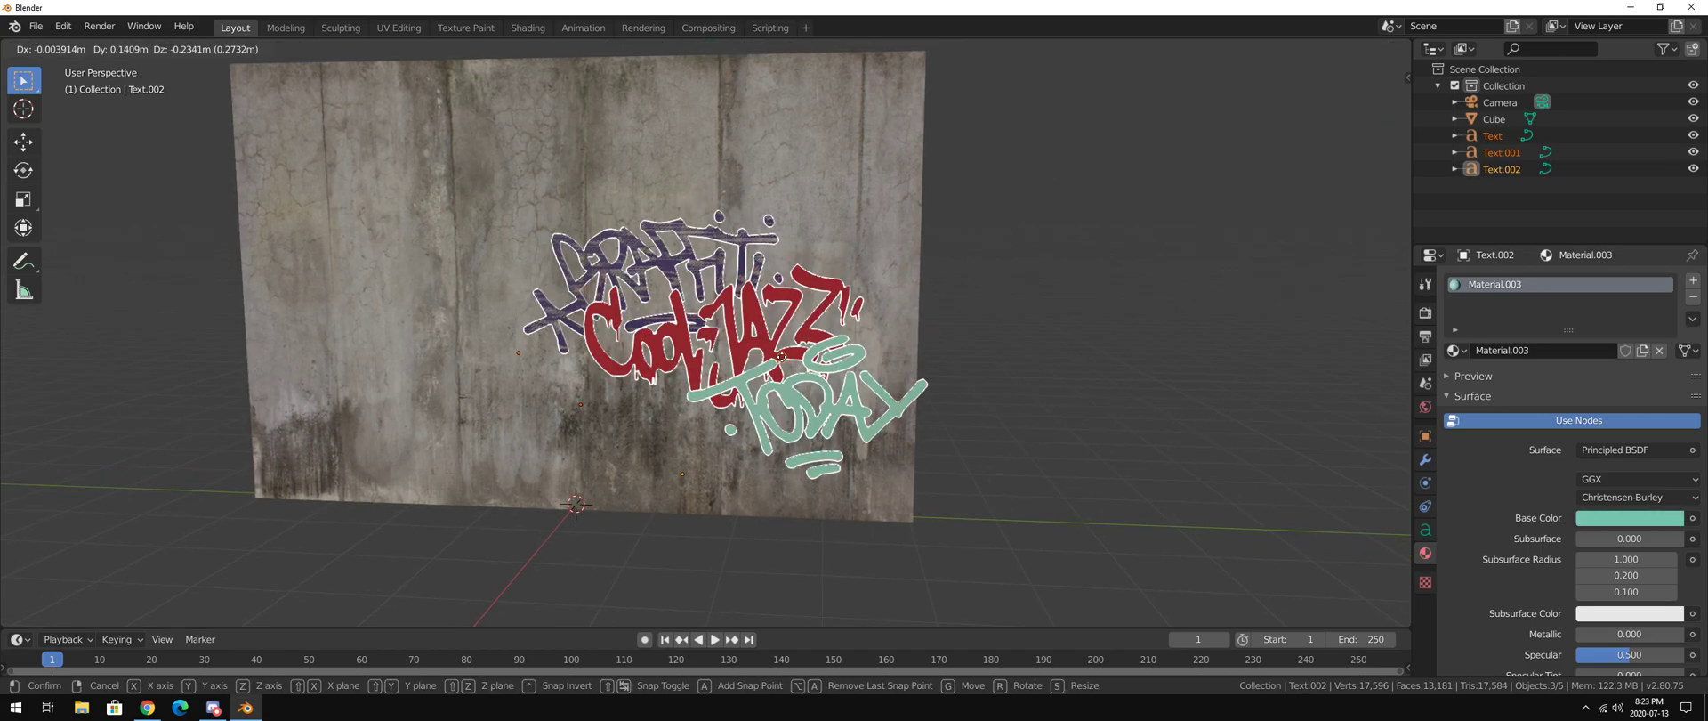
pyautogui.press('x')
pyautogui.press('y')
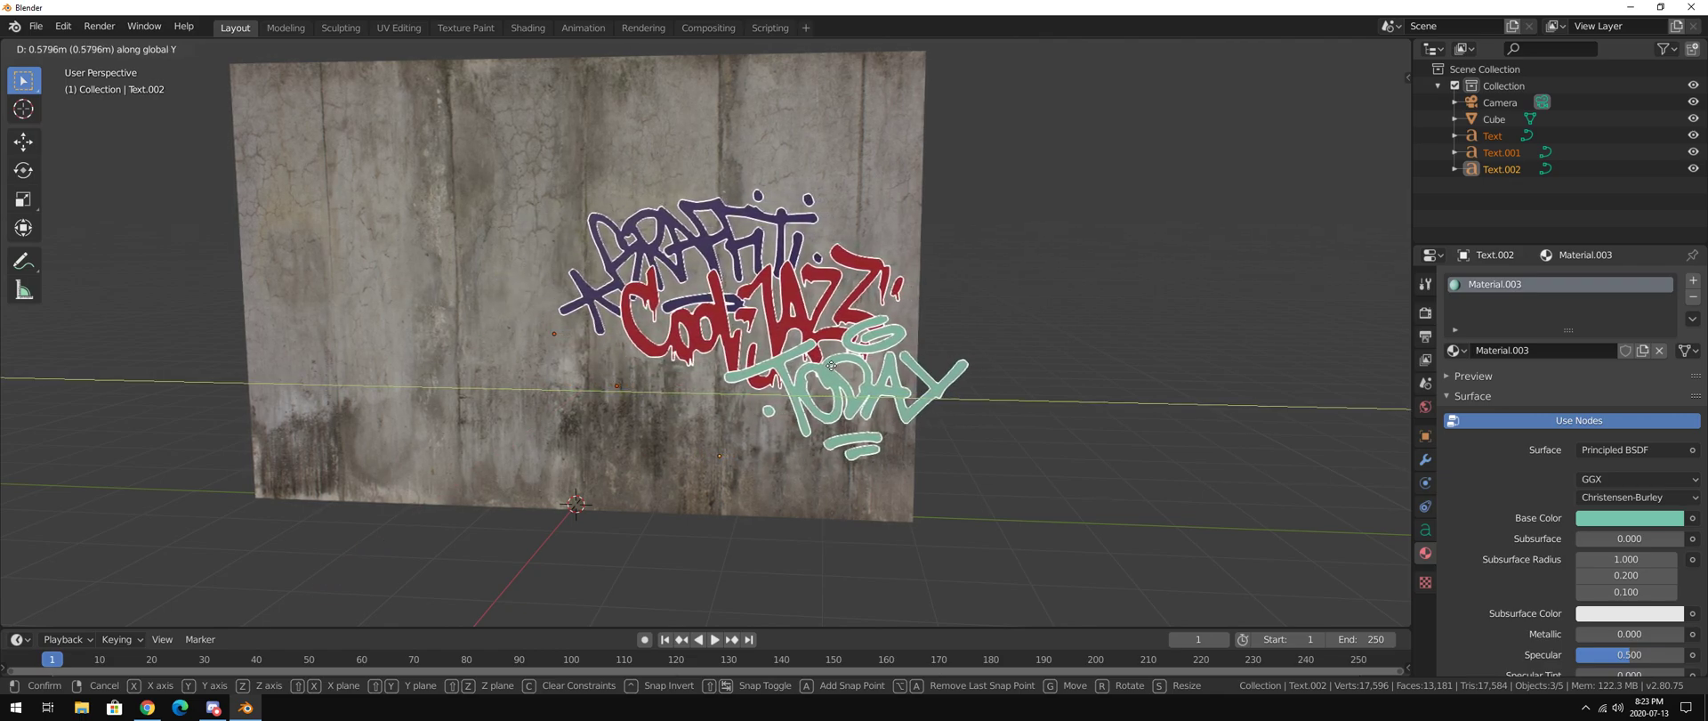
pyautogui.click(847, 382)
pyautogui.click(946, 406)
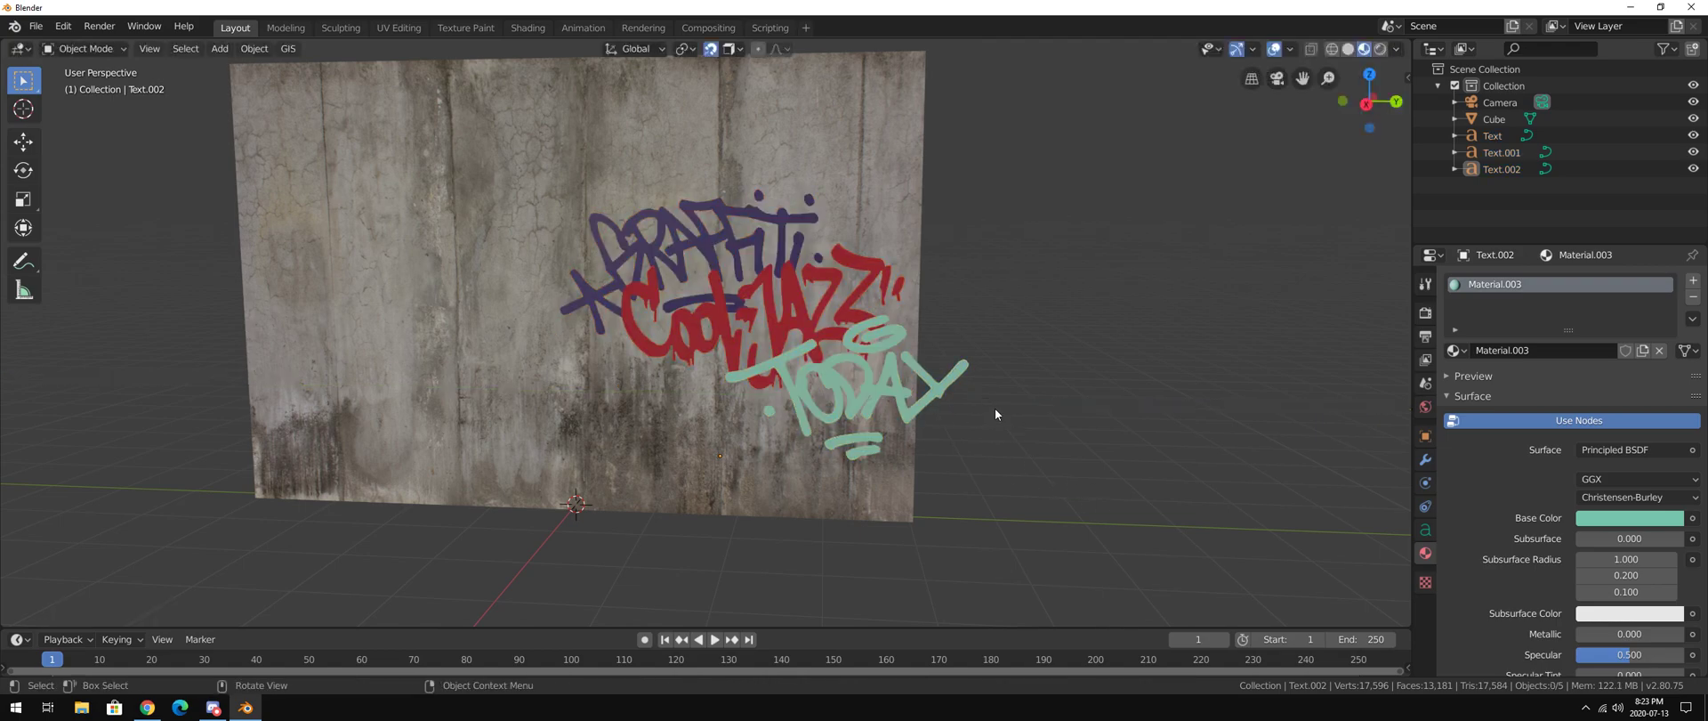
# Convert the TODAY tag to a mesh, working in the right orthographic view
pyautogui.moveTo(995, 408); pyautogui.dragTo(925, 383, button='middle')
pyautogui.click(1376, 101)
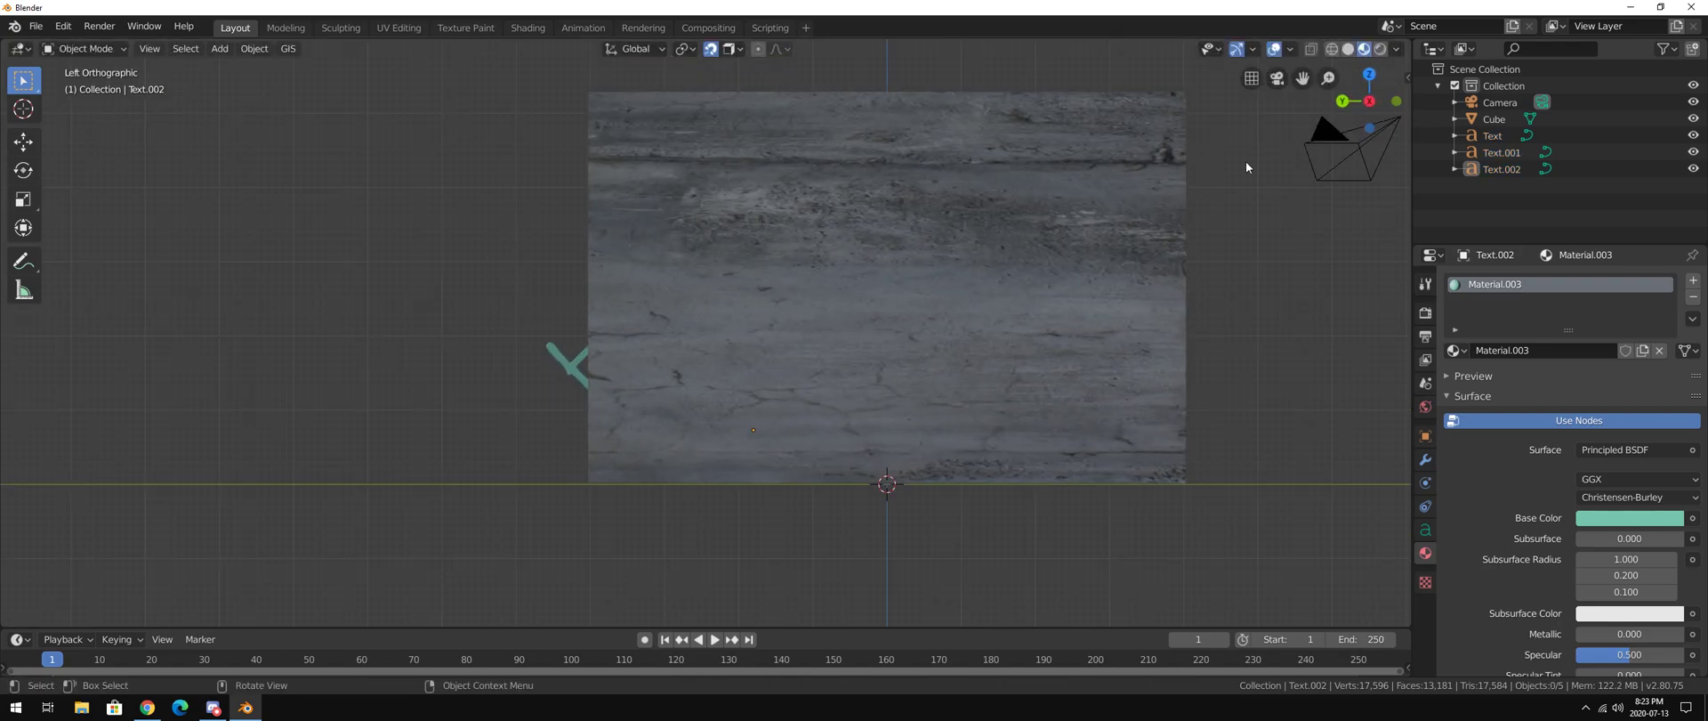
pyautogui.click(1371, 101)
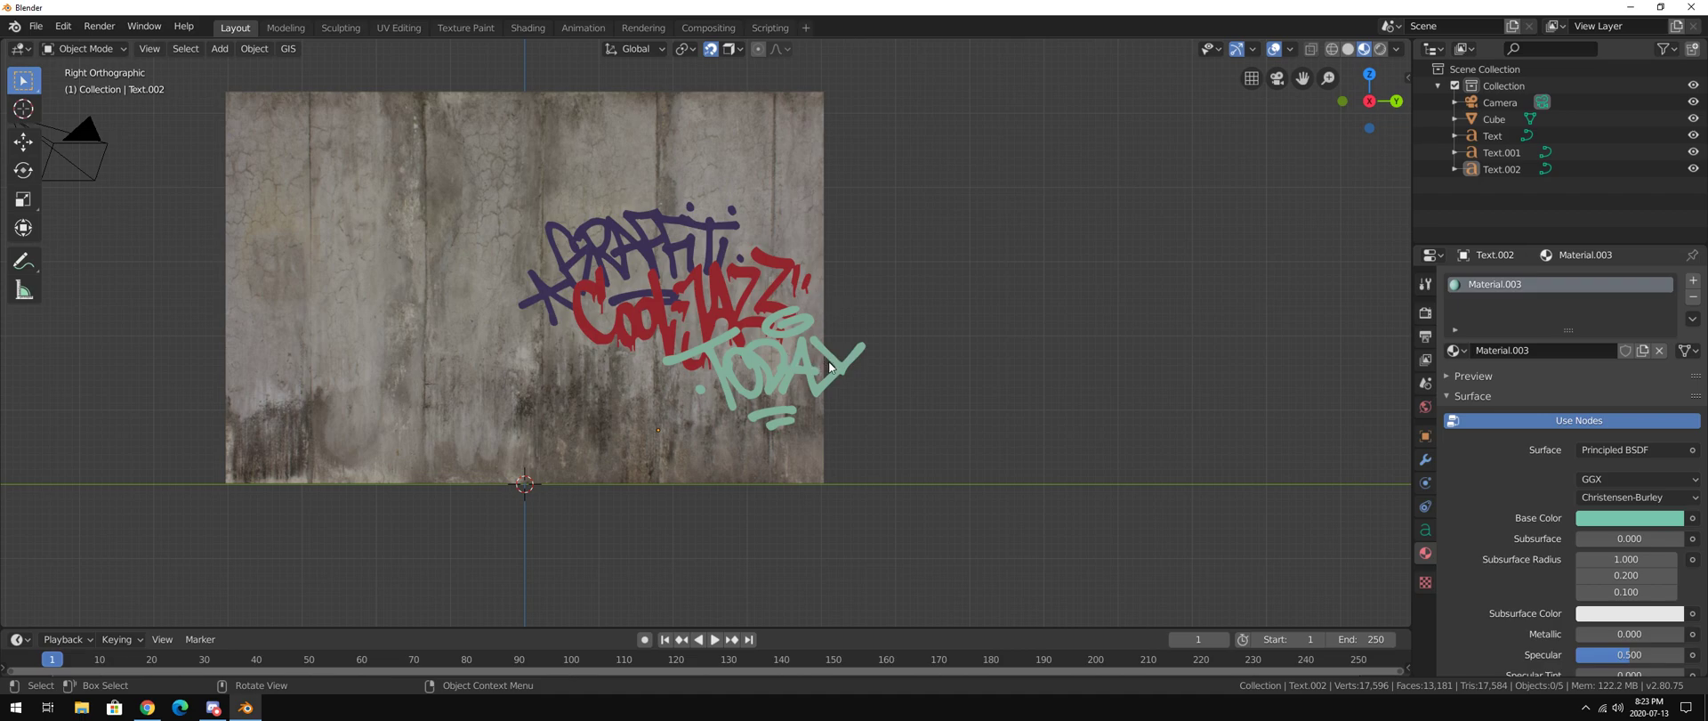
pyautogui.scroll(7, 823, 360)
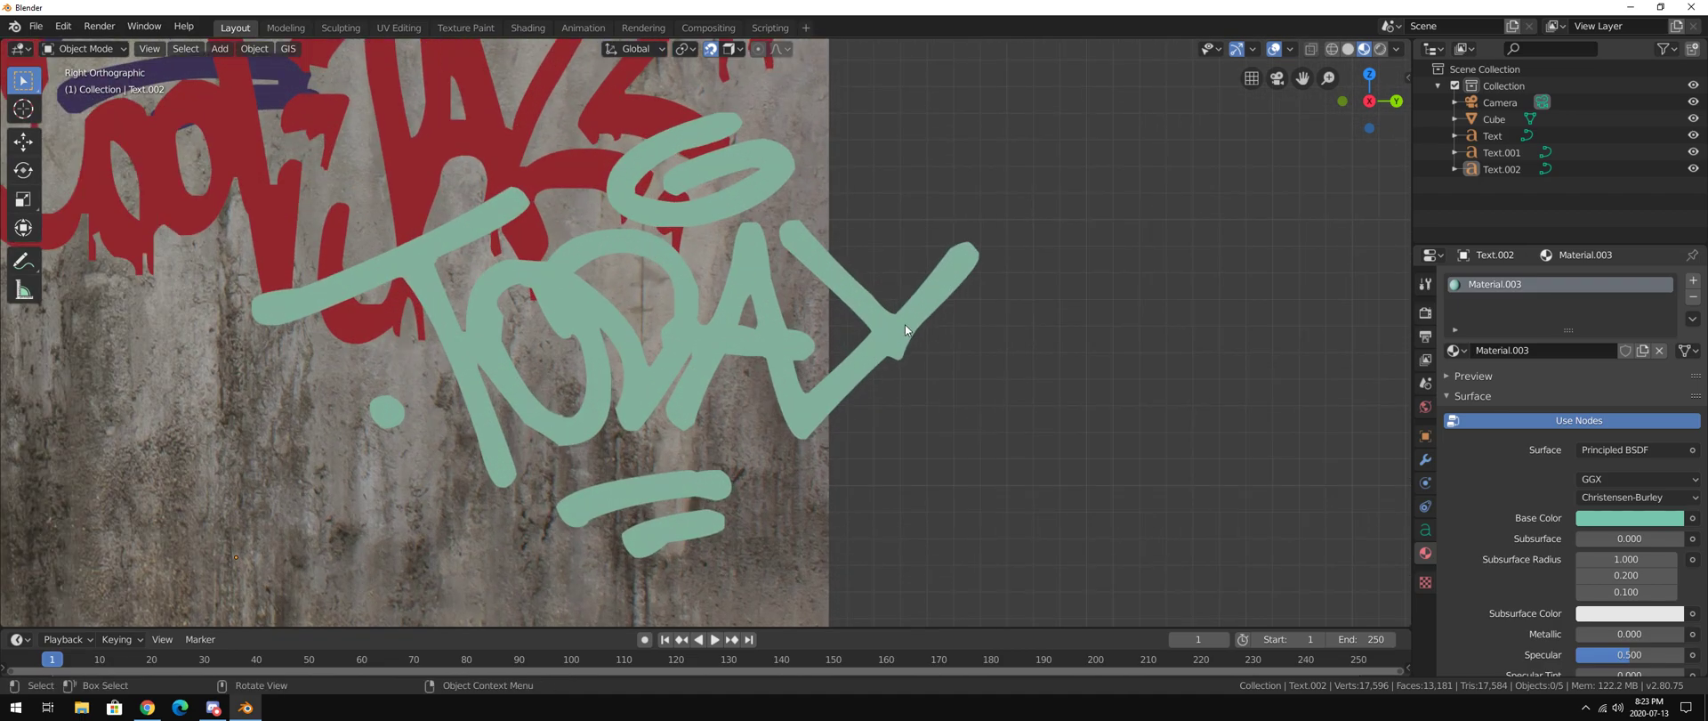
pyautogui.click(776, 295)
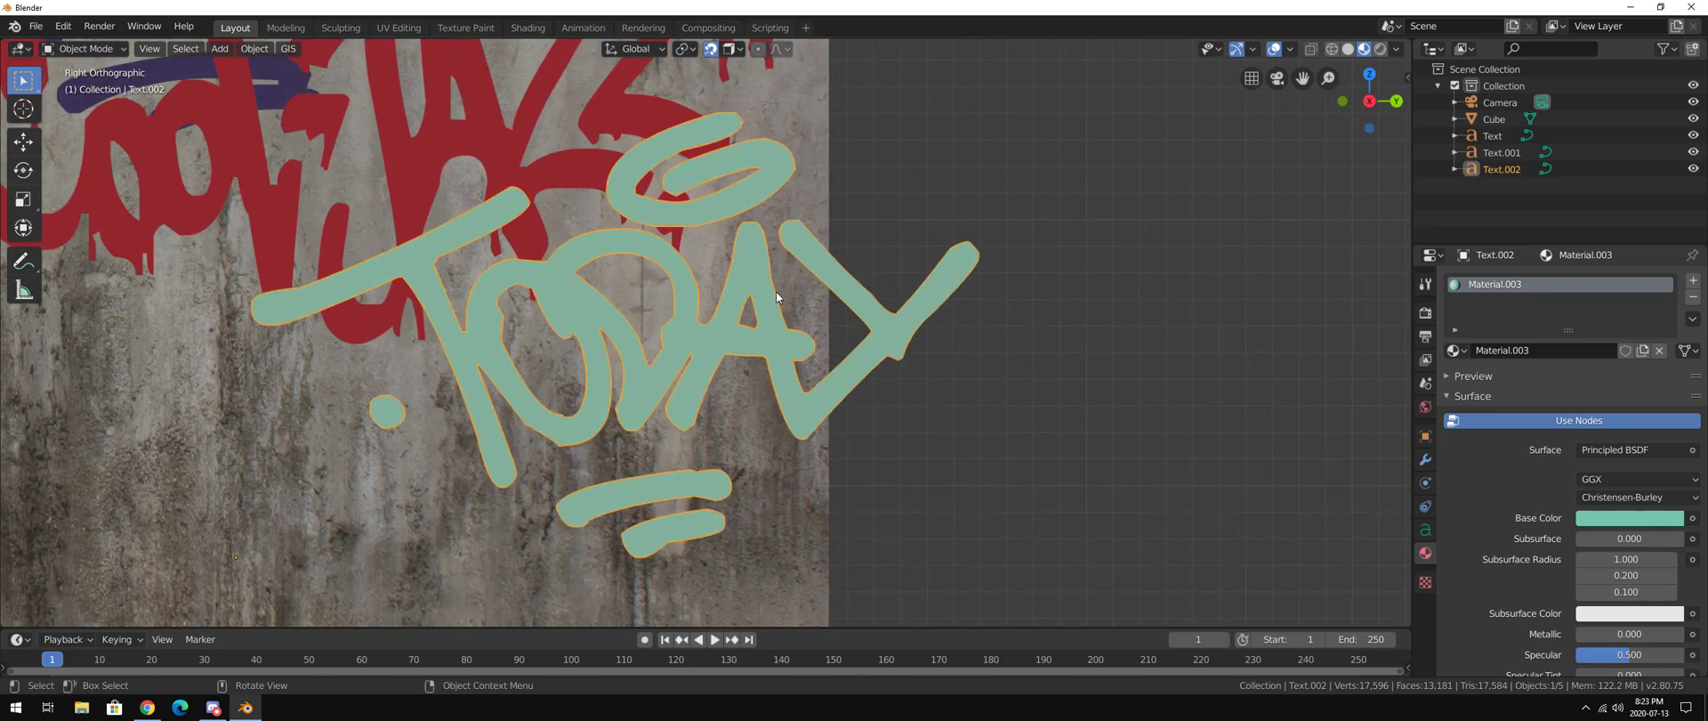
pyautogui.rightClick(707, 278)
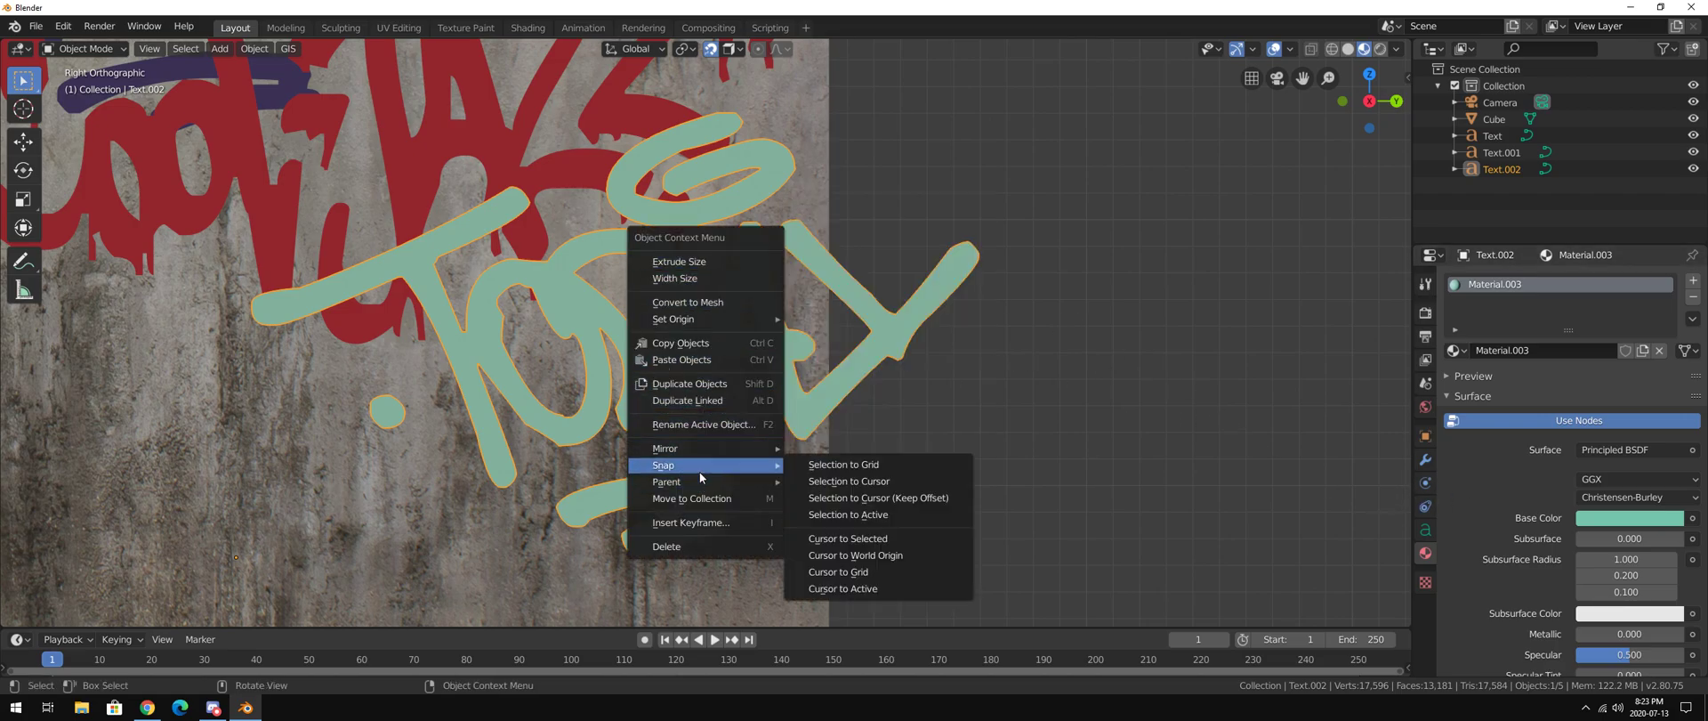
pyautogui.rightClick(866, 292)
pyautogui.click(854, 325)
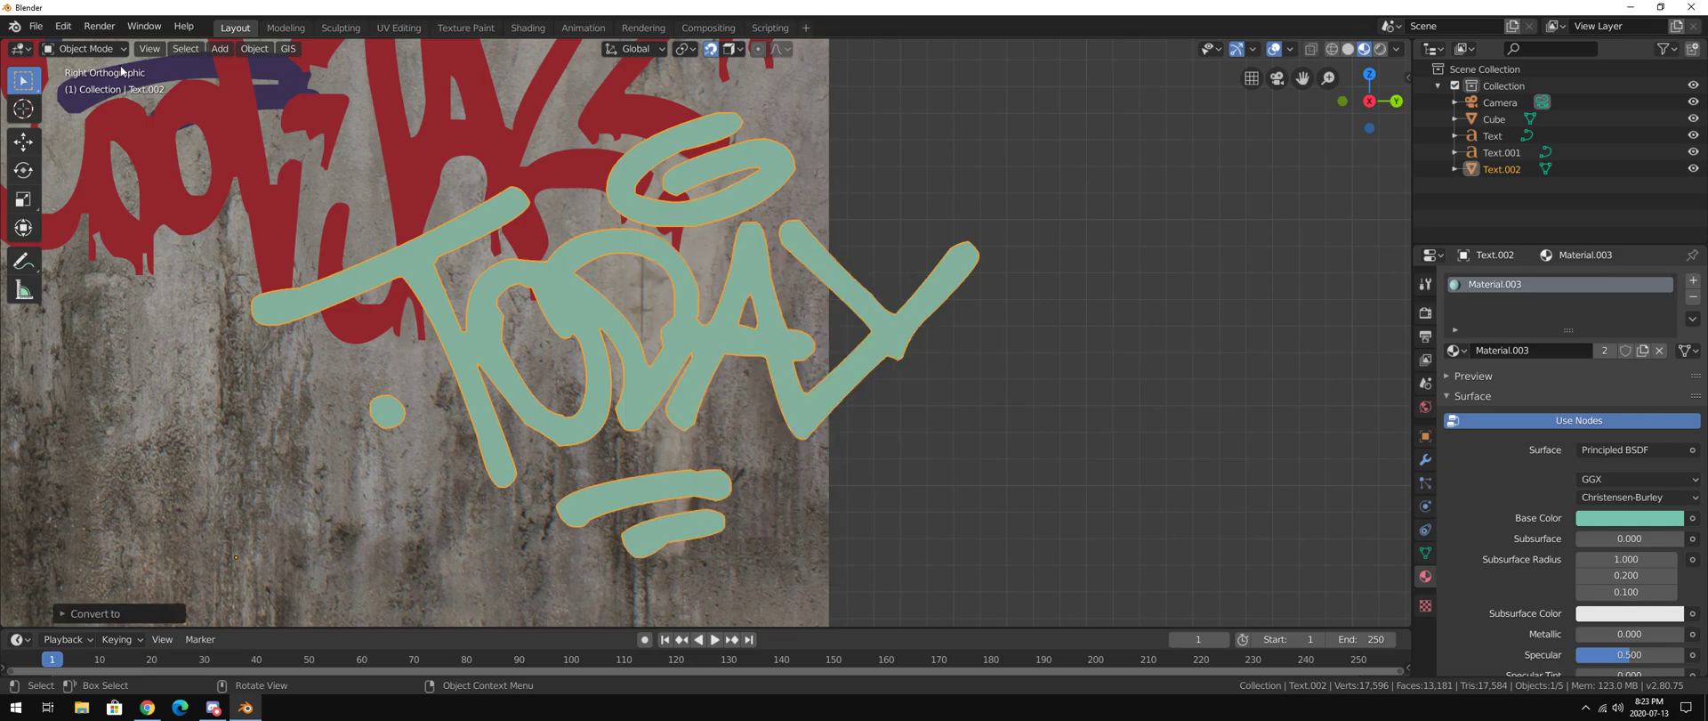
# Open the TODAY mesh in Edit Mode and show the scene in wireframe shading
pyautogui.click(85, 48)
pyautogui.click(78, 66)
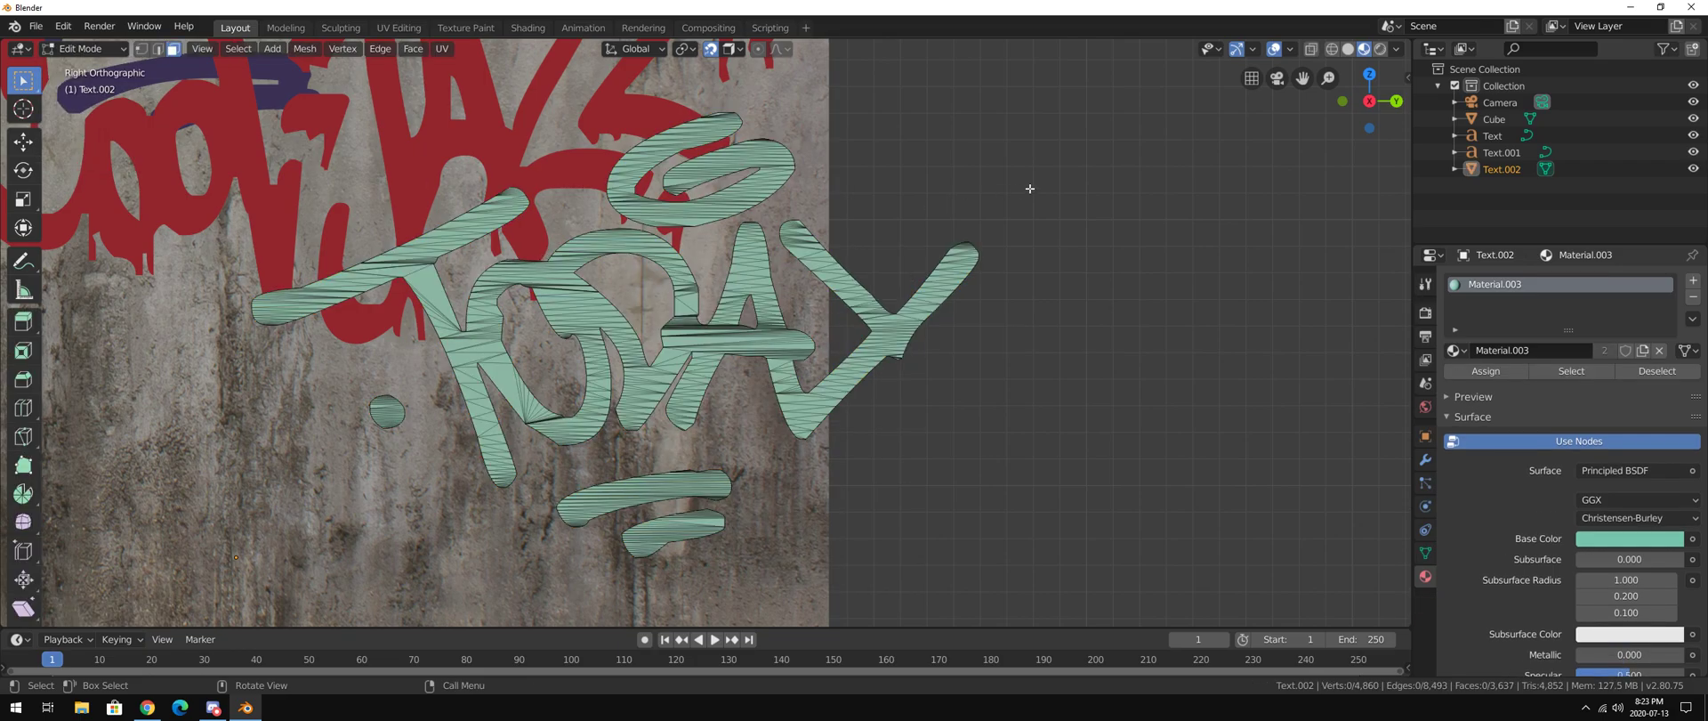
pyautogui.click(1348, 50)
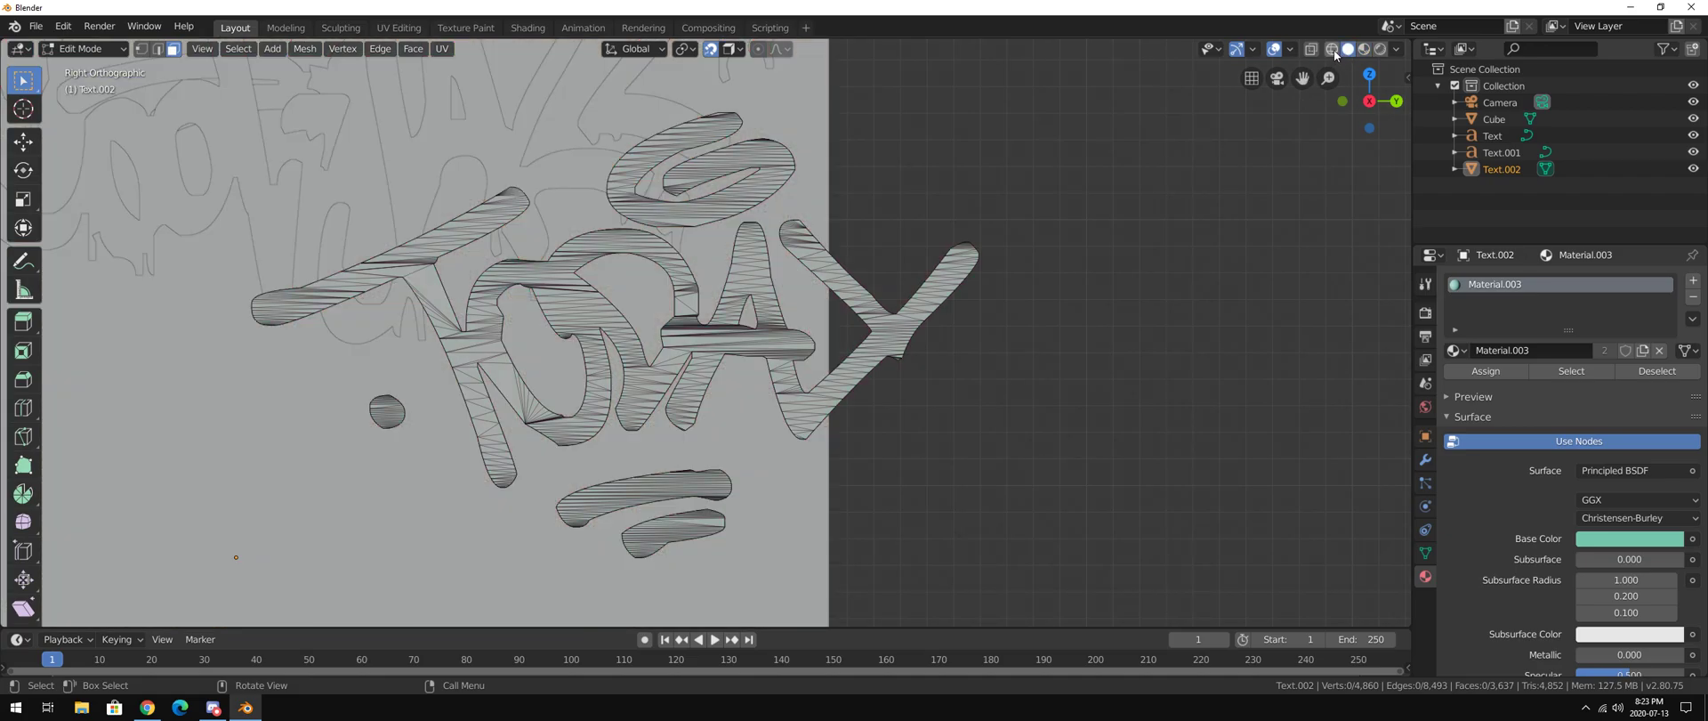
pyautogui.click(1331, 49)
# Knife-cut the letter Y of TODAY vertically along the wall's edge, through both of its crossing strokes
pyautogui.scroll(6, 820, 393)
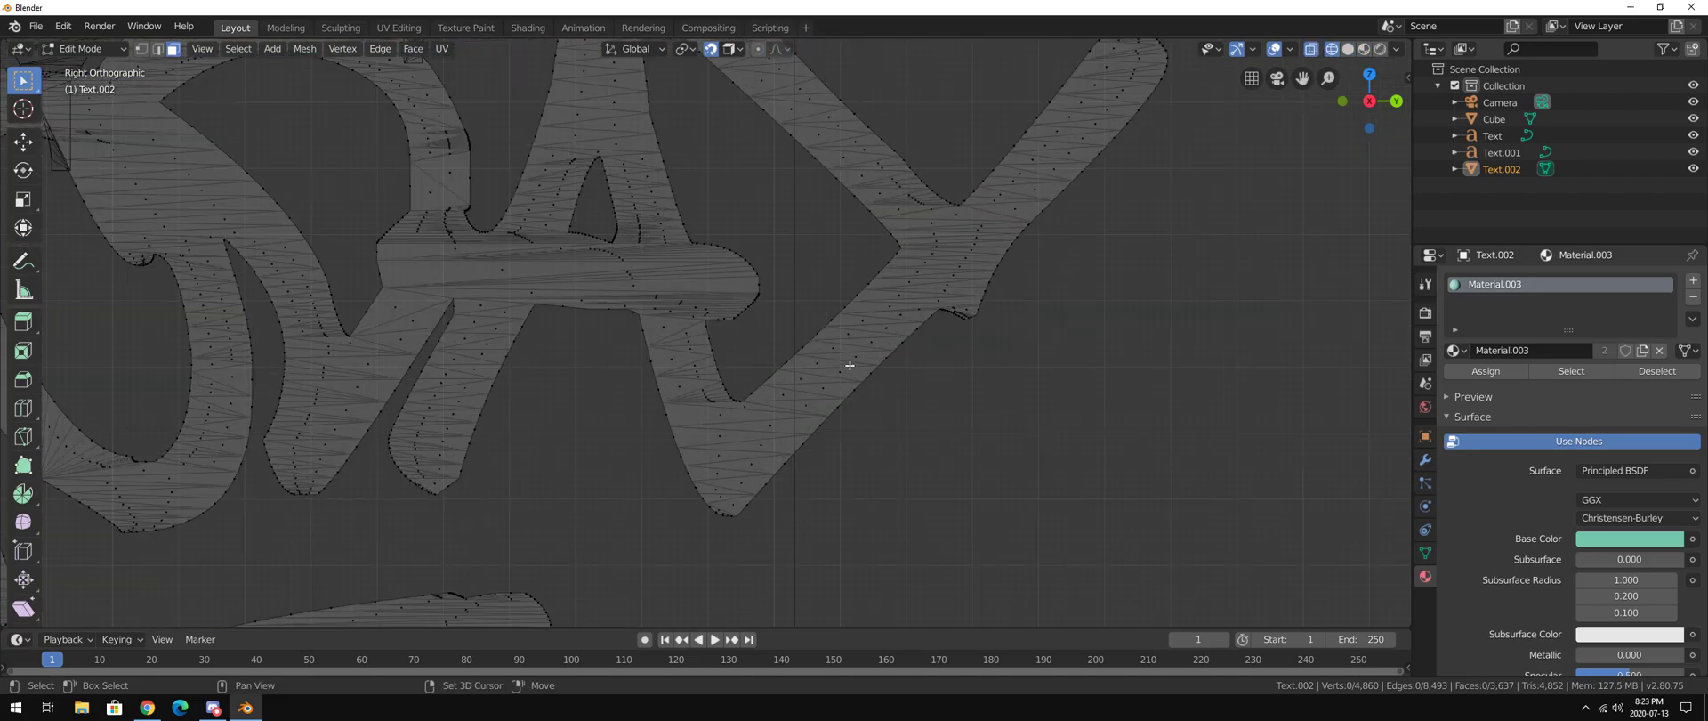
pyautogui.keyDown('shift'); pyautogui.moveTo(846, 362); pyautogui.dragTo(832, 469, button='middle'); pyautogui.keyUp('shift')
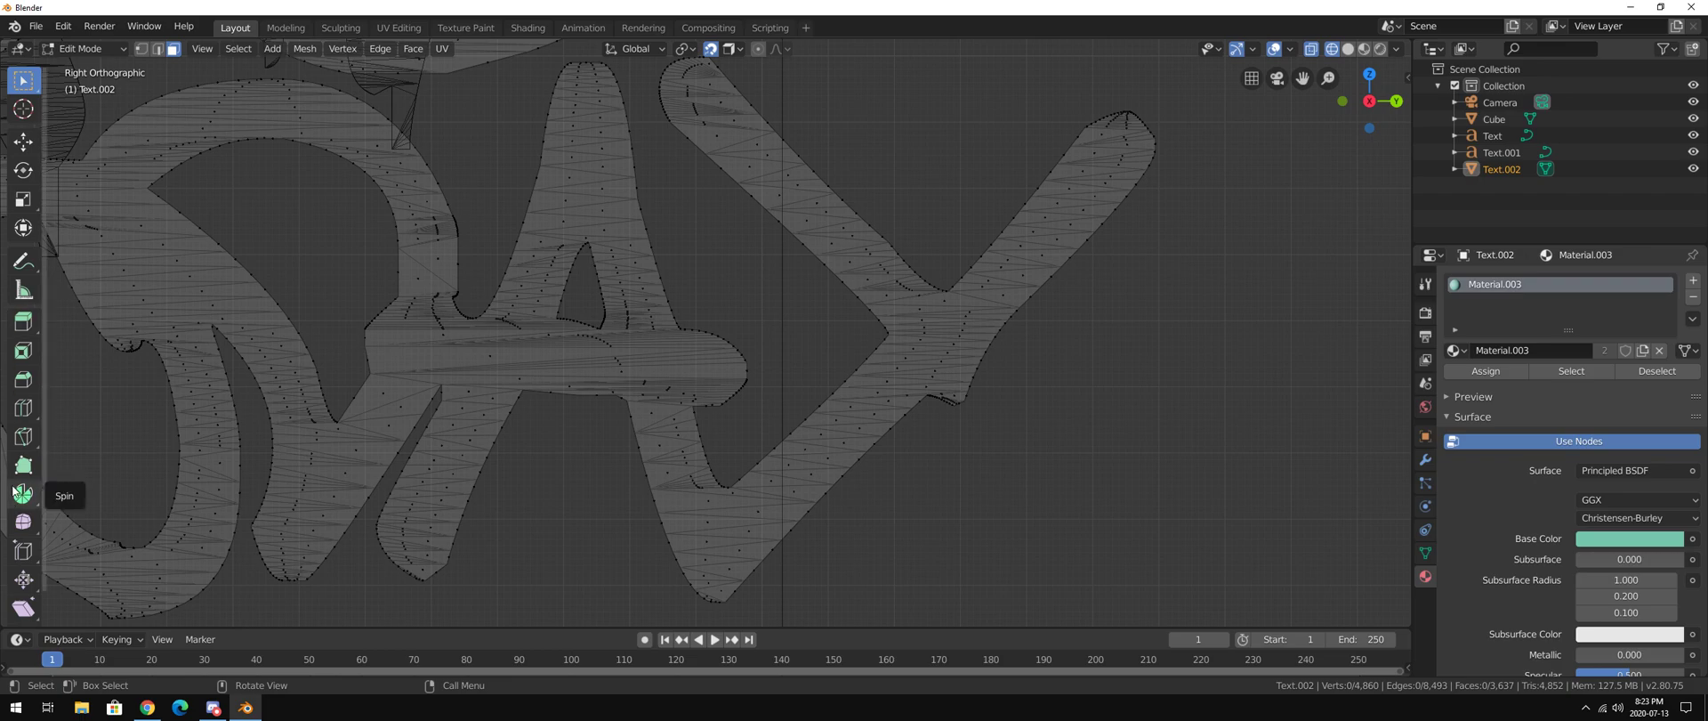
pyautogui.click(24, 438)
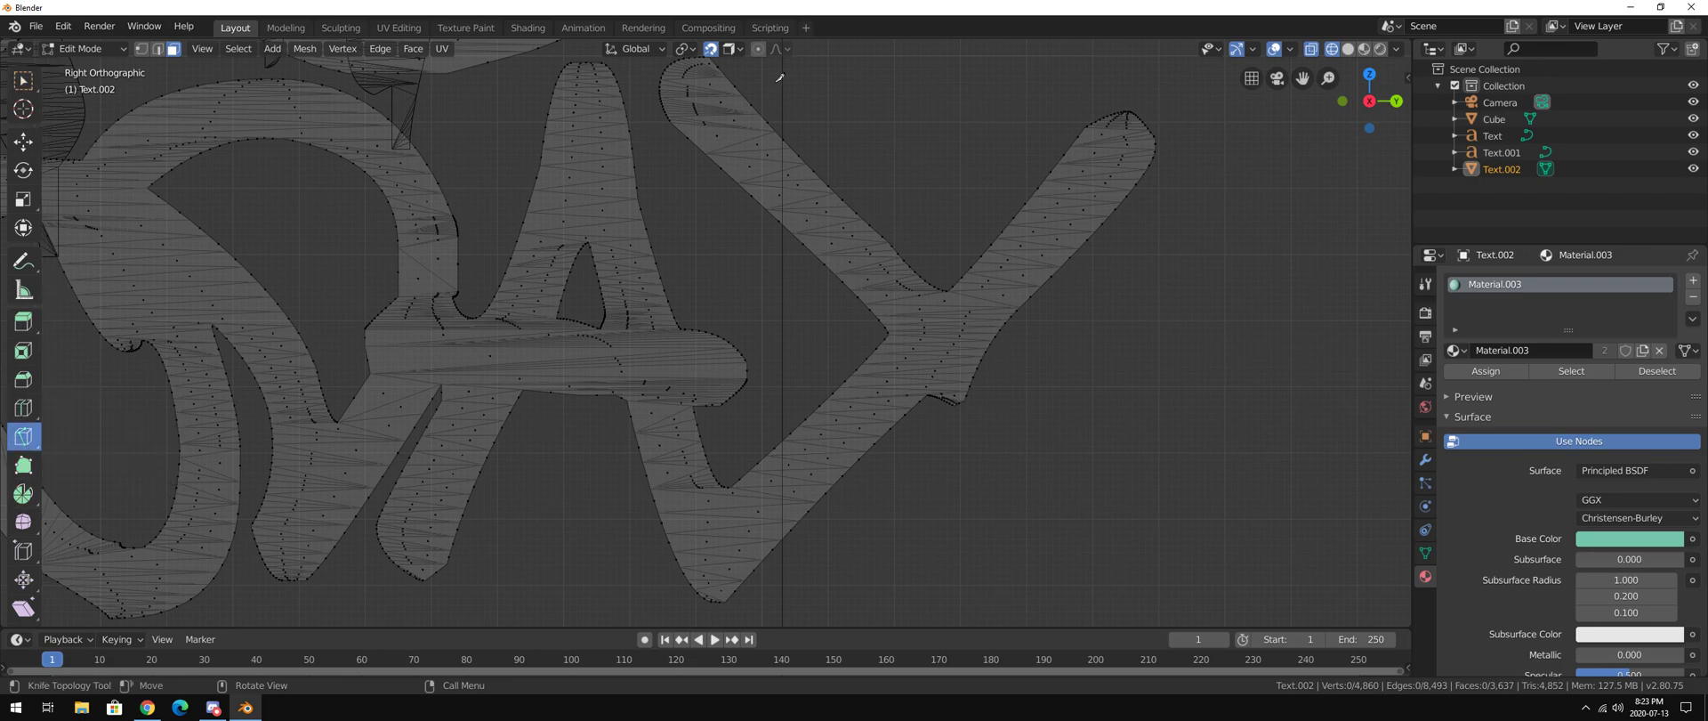
pyautogui.click(784, 126)
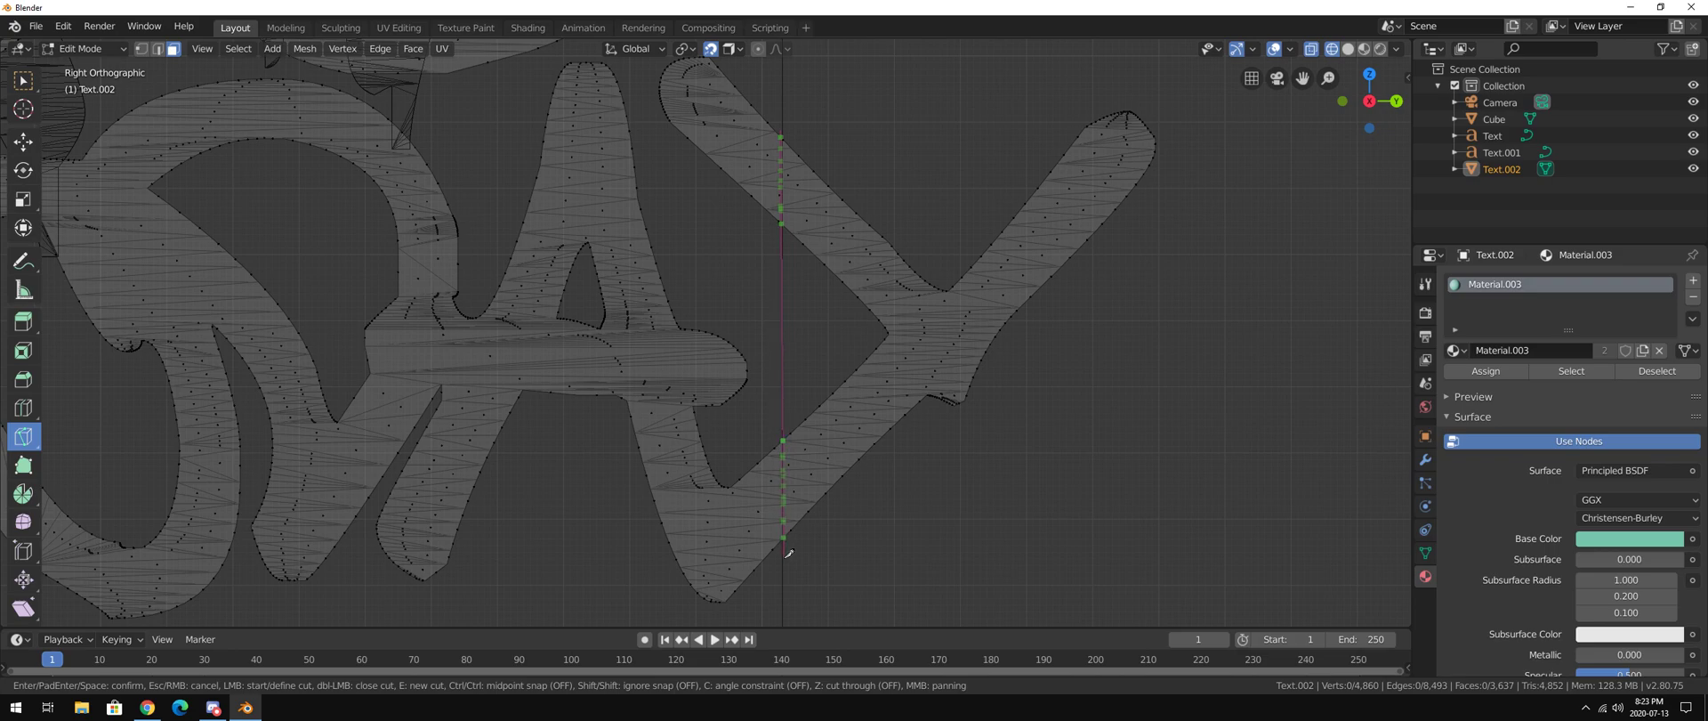
pyautogui.press('Escape')
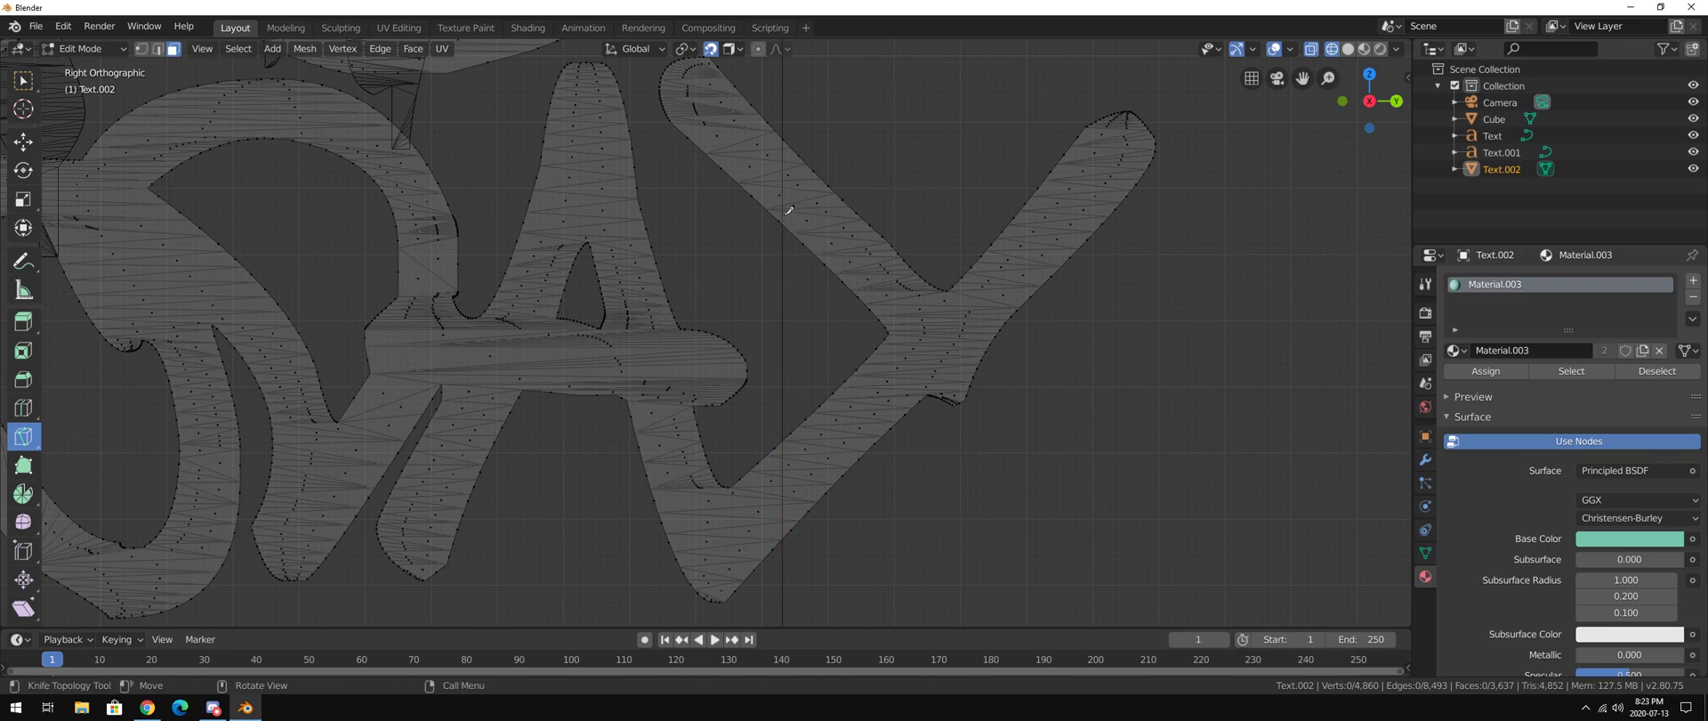
pyautogui.click(782, 133)
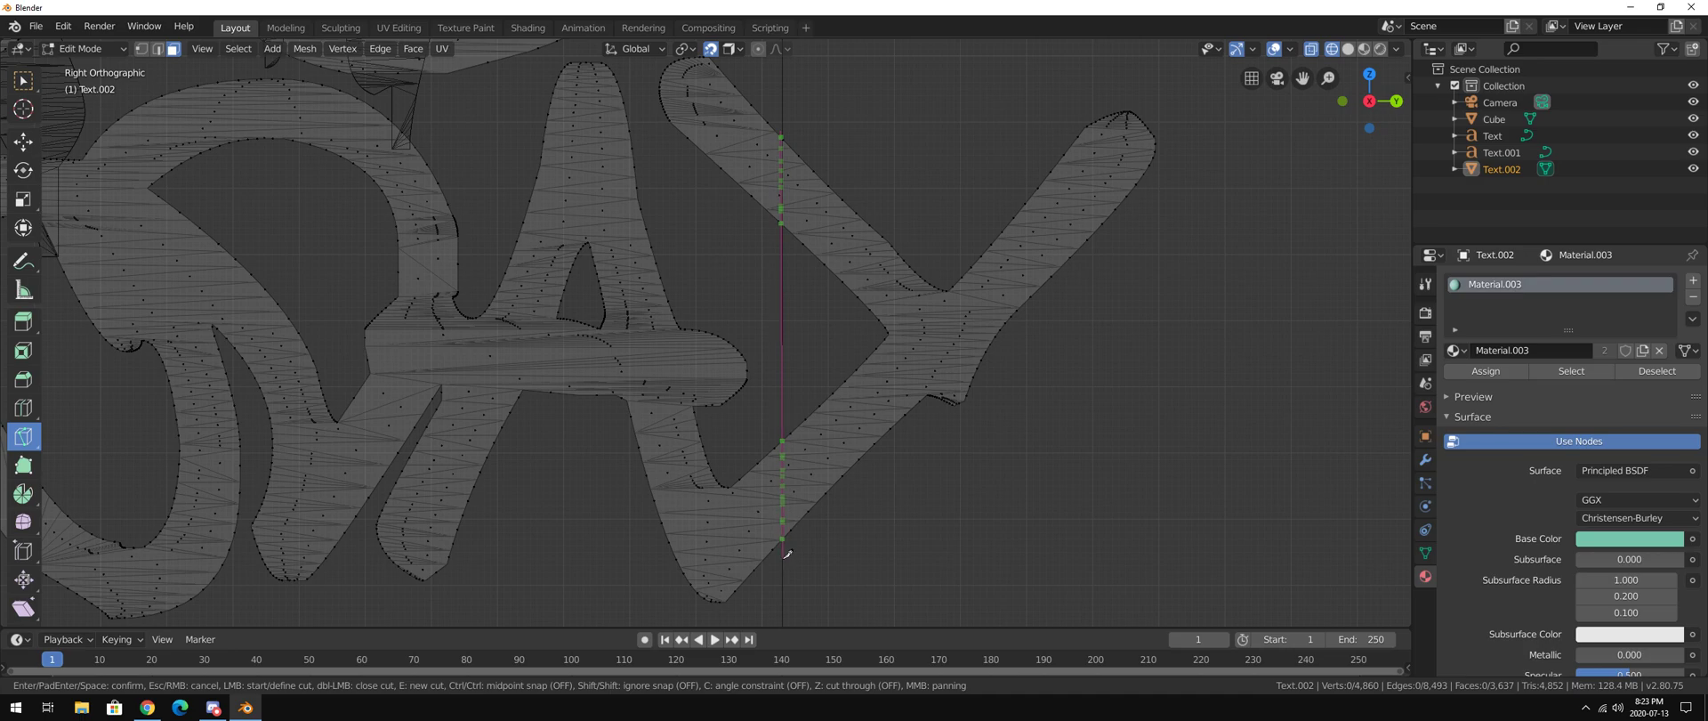
pyautogui.press('Return')
pyautogui.scroll(-5, 806, 527)
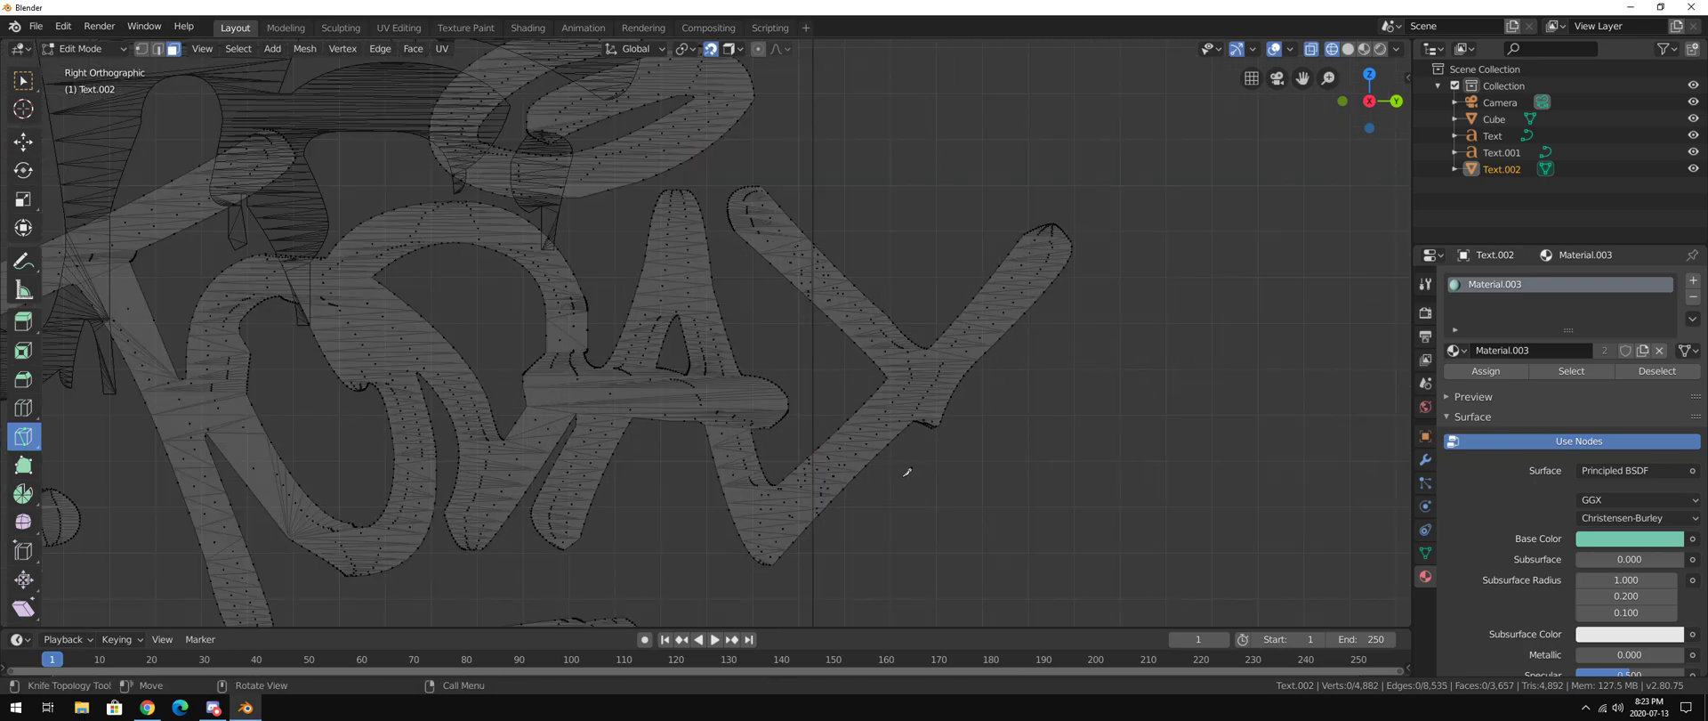
# Knife-cut the reverse side of TODAY's letter Y vertically along the wall's edge, working in the left orthographic view
pyautogui.moveTo(904, 584); pyautogui.dragTo(525, 458, button='middle')
pyautogui.click(1373, 101)
pyautogui.keyDown('shift'); pyautogui.moveTo(502, 513); pyautogui.dragTo(858, 525, button='middle'); pyautogui.keyUp('shift')
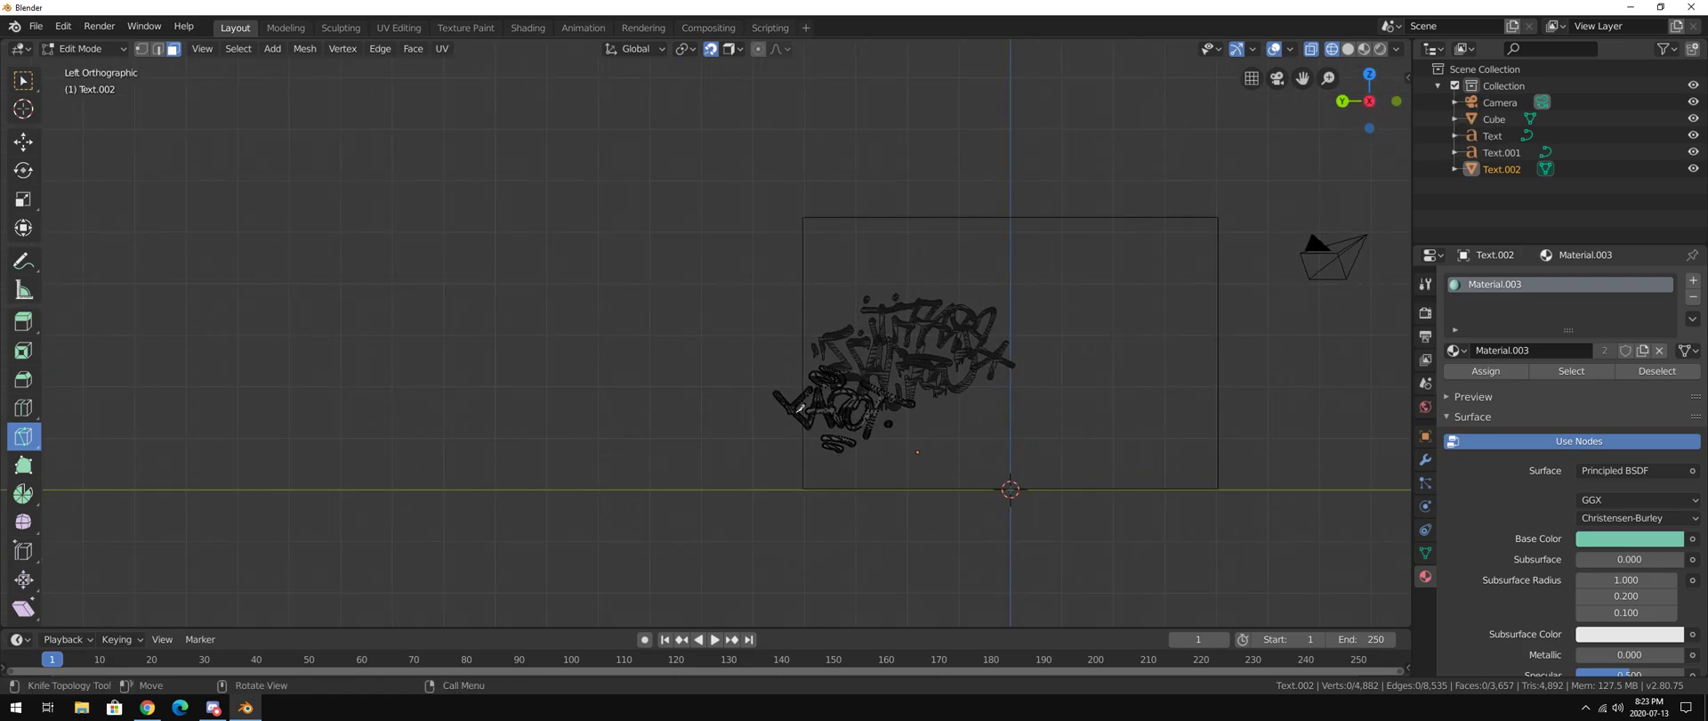
pyautogui.scroll(8, 808, 175)
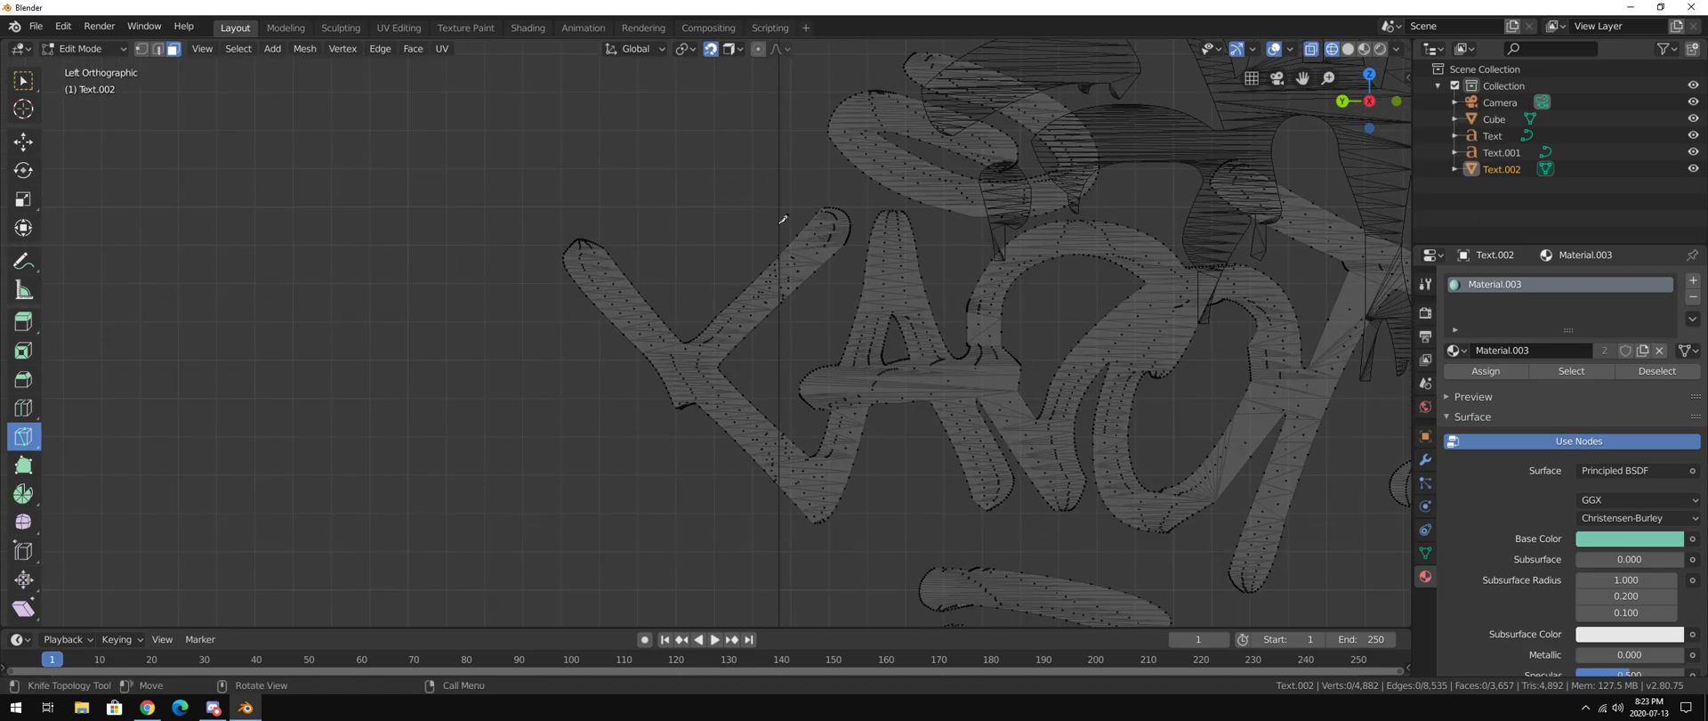
pyautogui.click(784, 218)
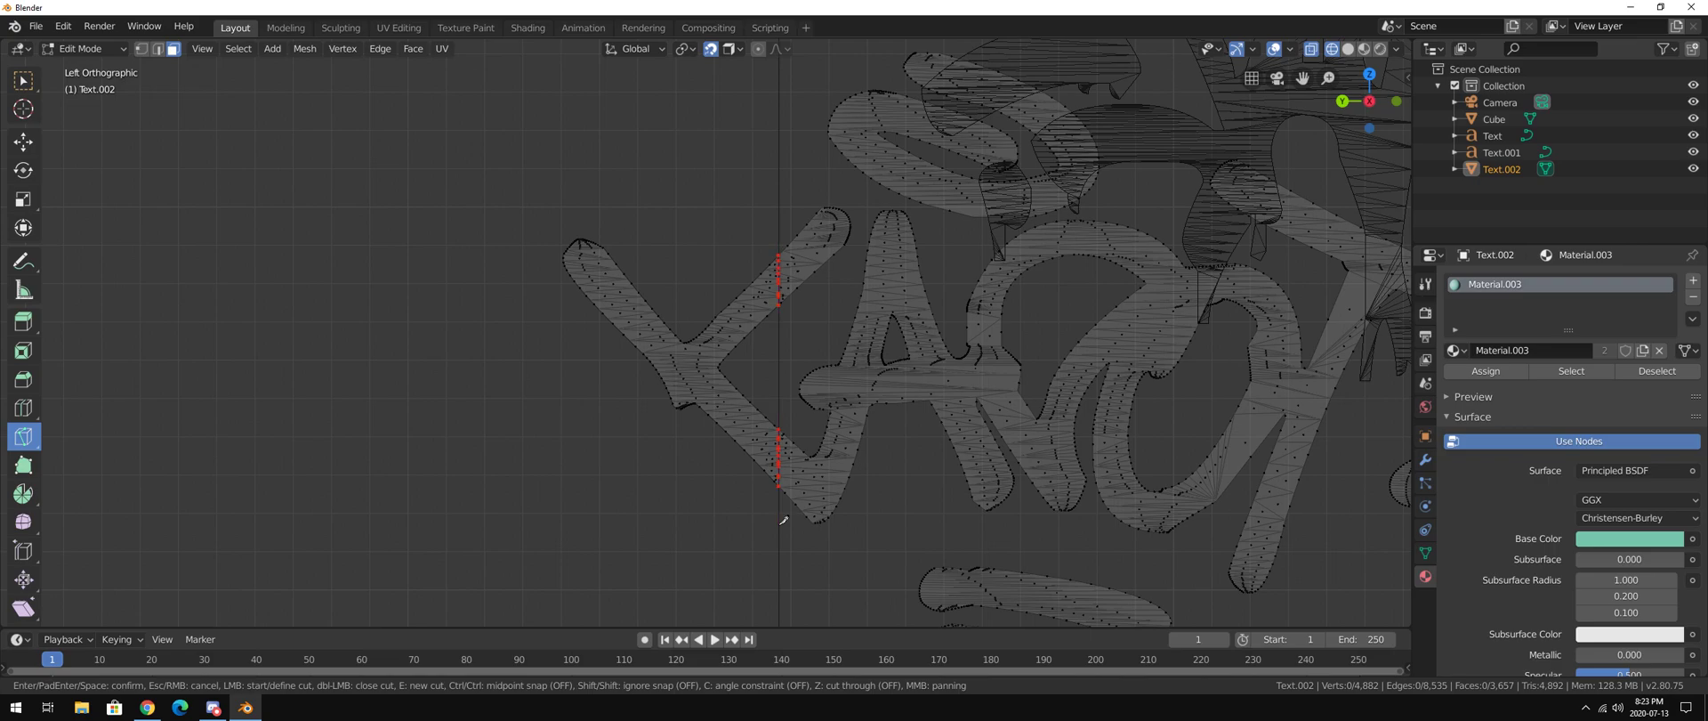
pyautogui.click(783, 525)
pyautogui.press('Return')
# In the right orthographic view, delete all vertices of TODAY's letter Y lying beyond the wall's edge
pyautogui.scroll(-8, 667, 276)
pyautogui.moveTo(672, 280); pyautogui.dragTo(900, 328, button='middle')
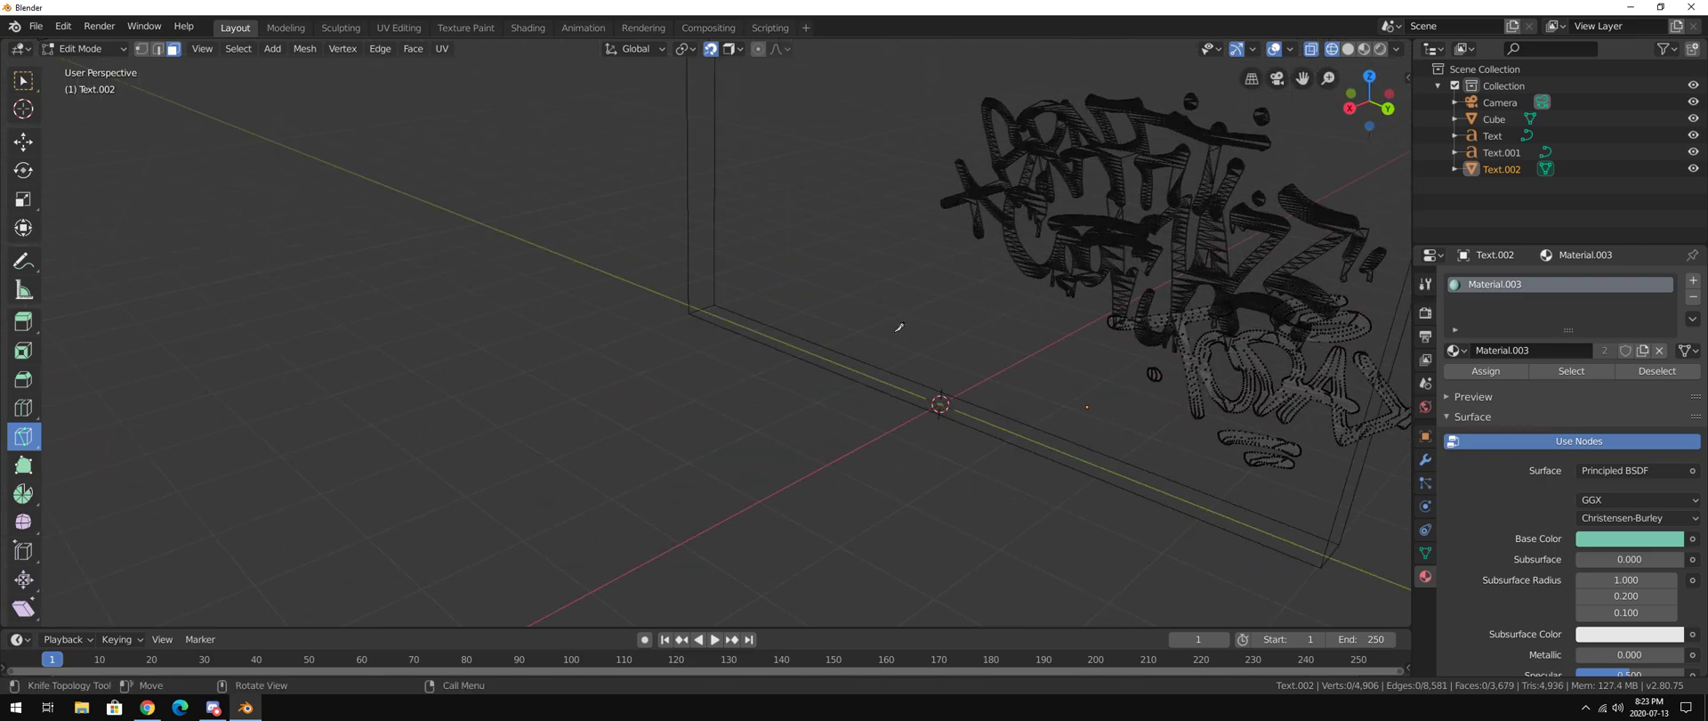
pyautogui.keyDown('shift'); pyautogui.moveTo(994, 293); pyautogui.dragTo(556, 278, button='middle'); pyautogui.keyUp('shift')
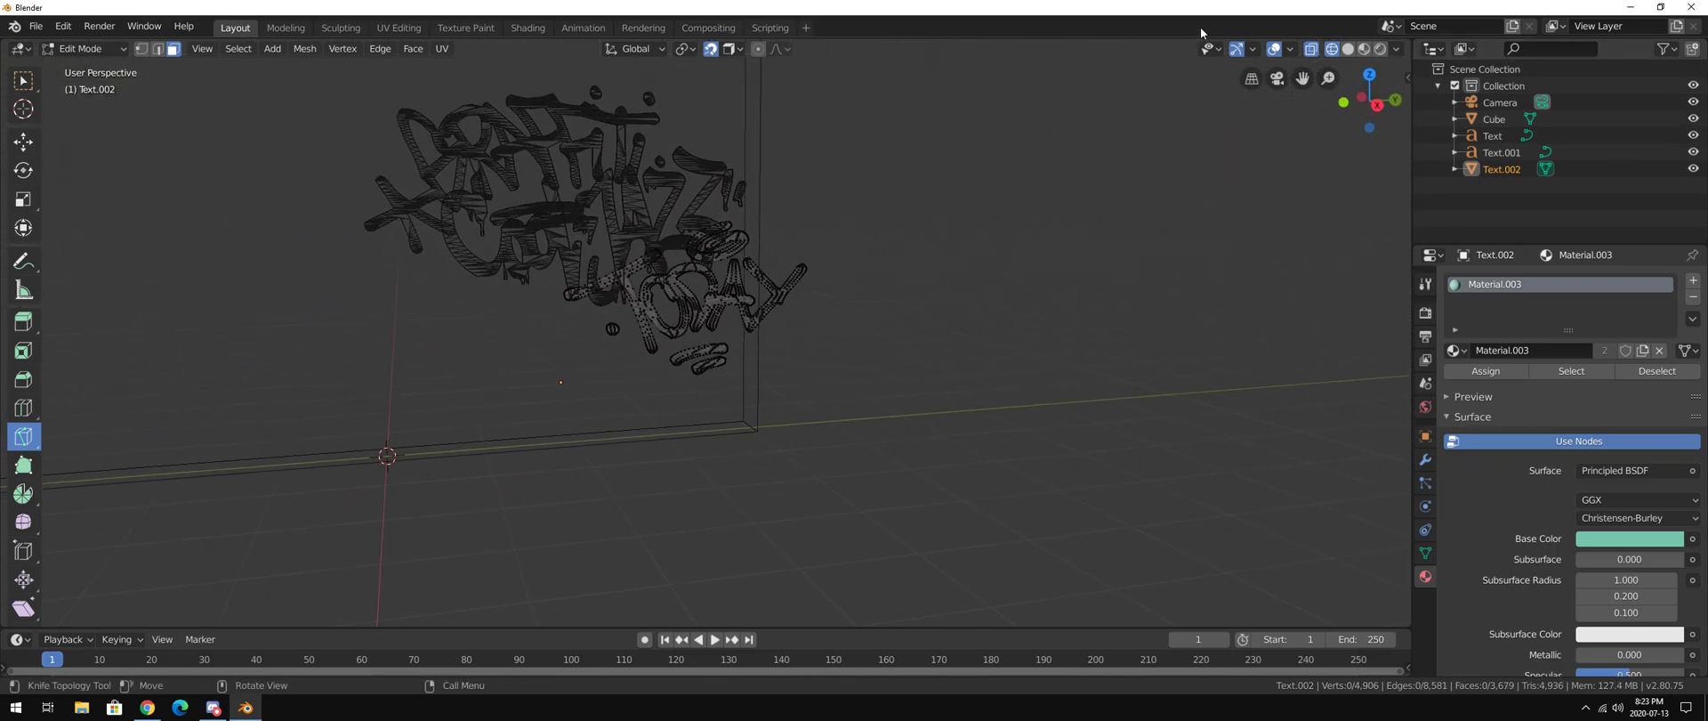
pyautogui.click(1375, 106)
pyautogui.scroll(8, 814, 242)
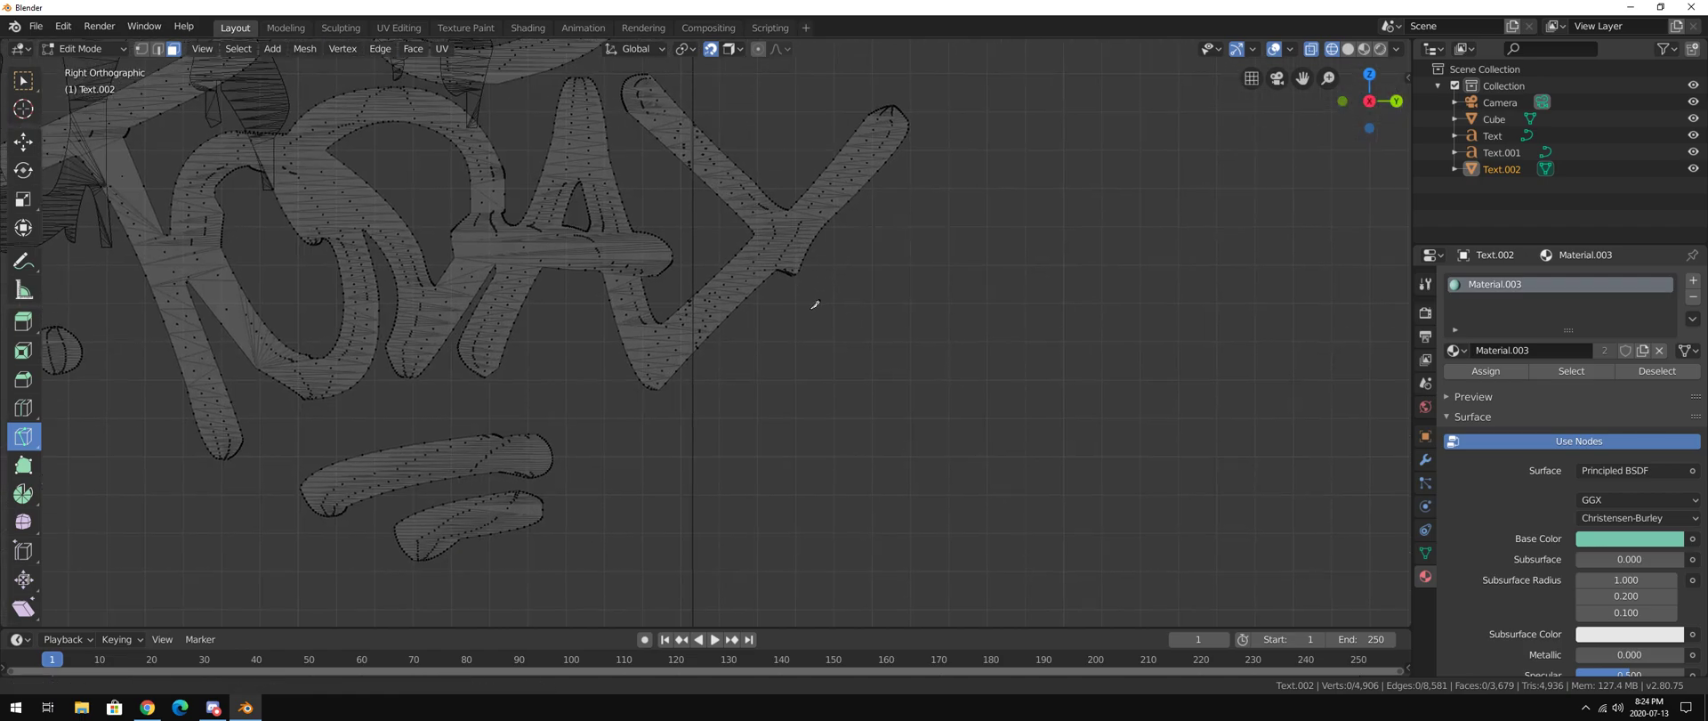
pyautogui.keyDown('shift'); pyautogui.moveTo(813, 242); pyautogui.dragTo(803, 280, button='middle'); pyautogui.keyUp('shift')
pyautogui.click(24, 82)
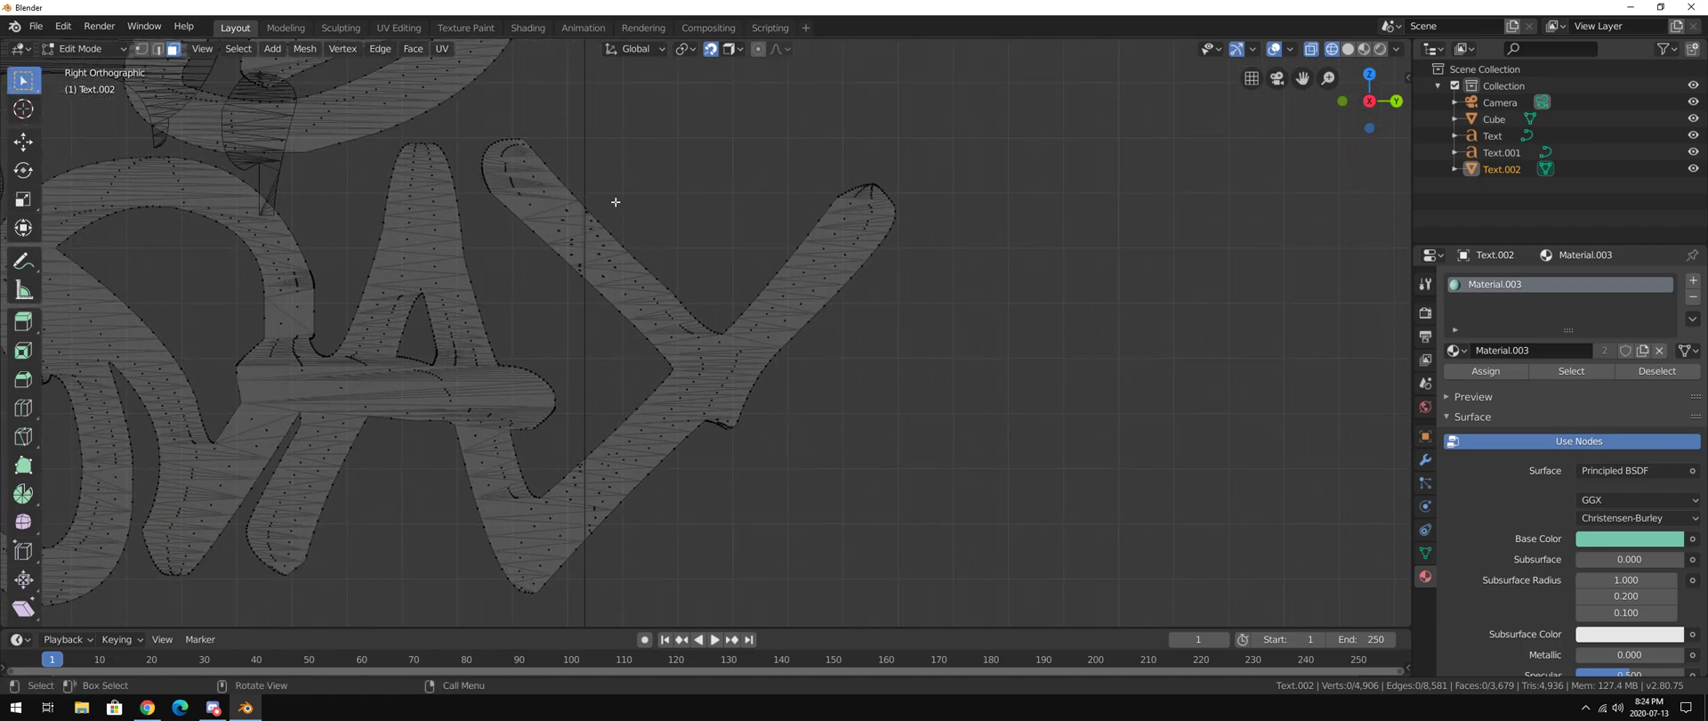
pyautogui.click(142, 50)
pyautogui.moveTo(589, 138); pyautogui.dragTo(1090, 573)
pyautogui.press('x')
pyautogui.click(888, 427)
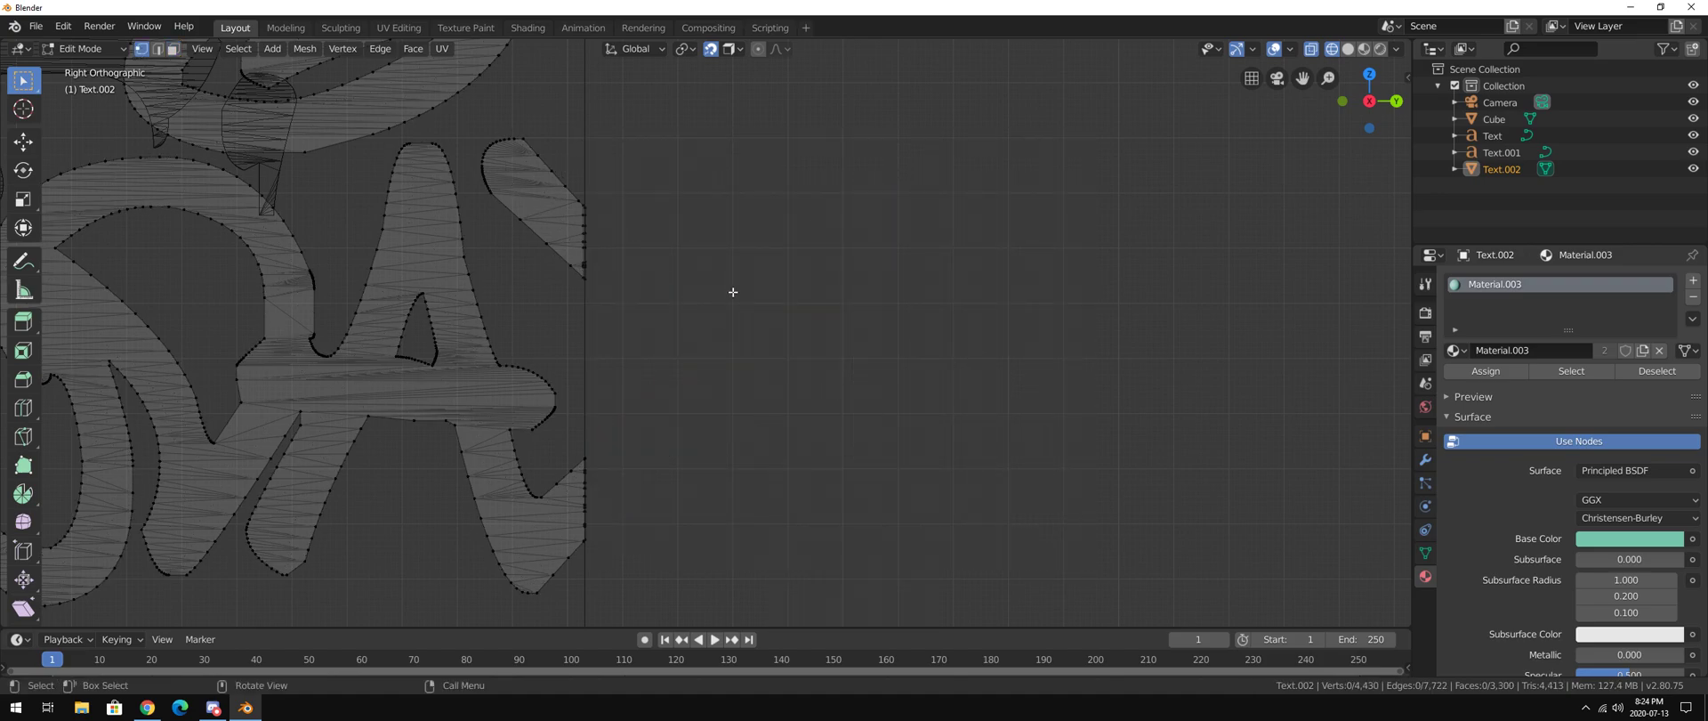
# Return to Object Mode with nothing selected and show the scene in solid shading
pyautogui.scroll(-1, 629, 313)
pyautogui.keyDown('shift'); pyautogui.moveTo(657, 361); pyautogui.dragTo(863, 380, button='middle'); pyautogui.keyUp('shift')
pyautogui.scroll(-4, 862, 379)
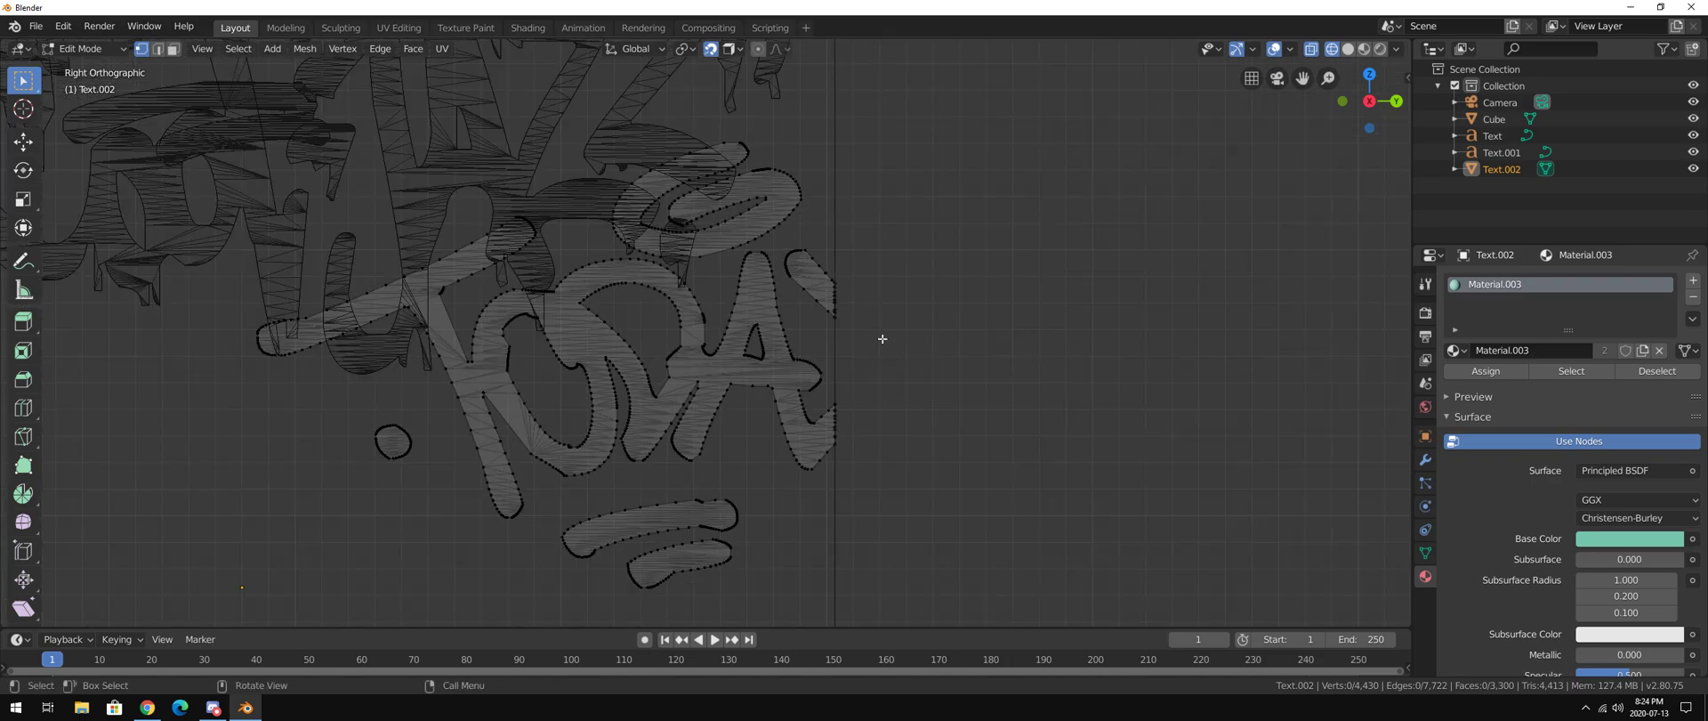
pyautogui.click(84, 49)
pyautogui.click(85, 66)
pyautogui.click(840, 240)
pyautogui.click(986, 222)
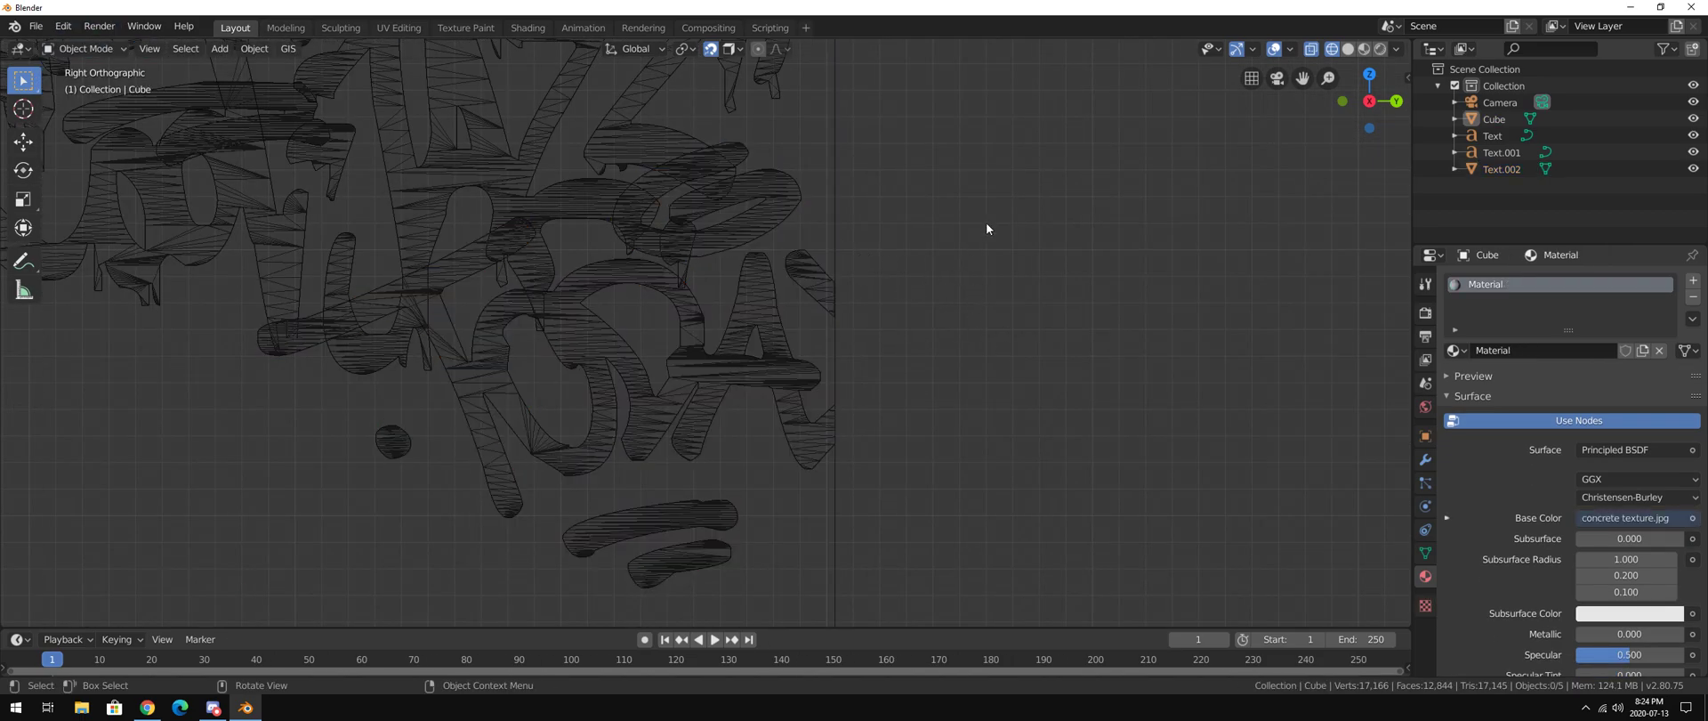
pyautogui.click(1348, 49)
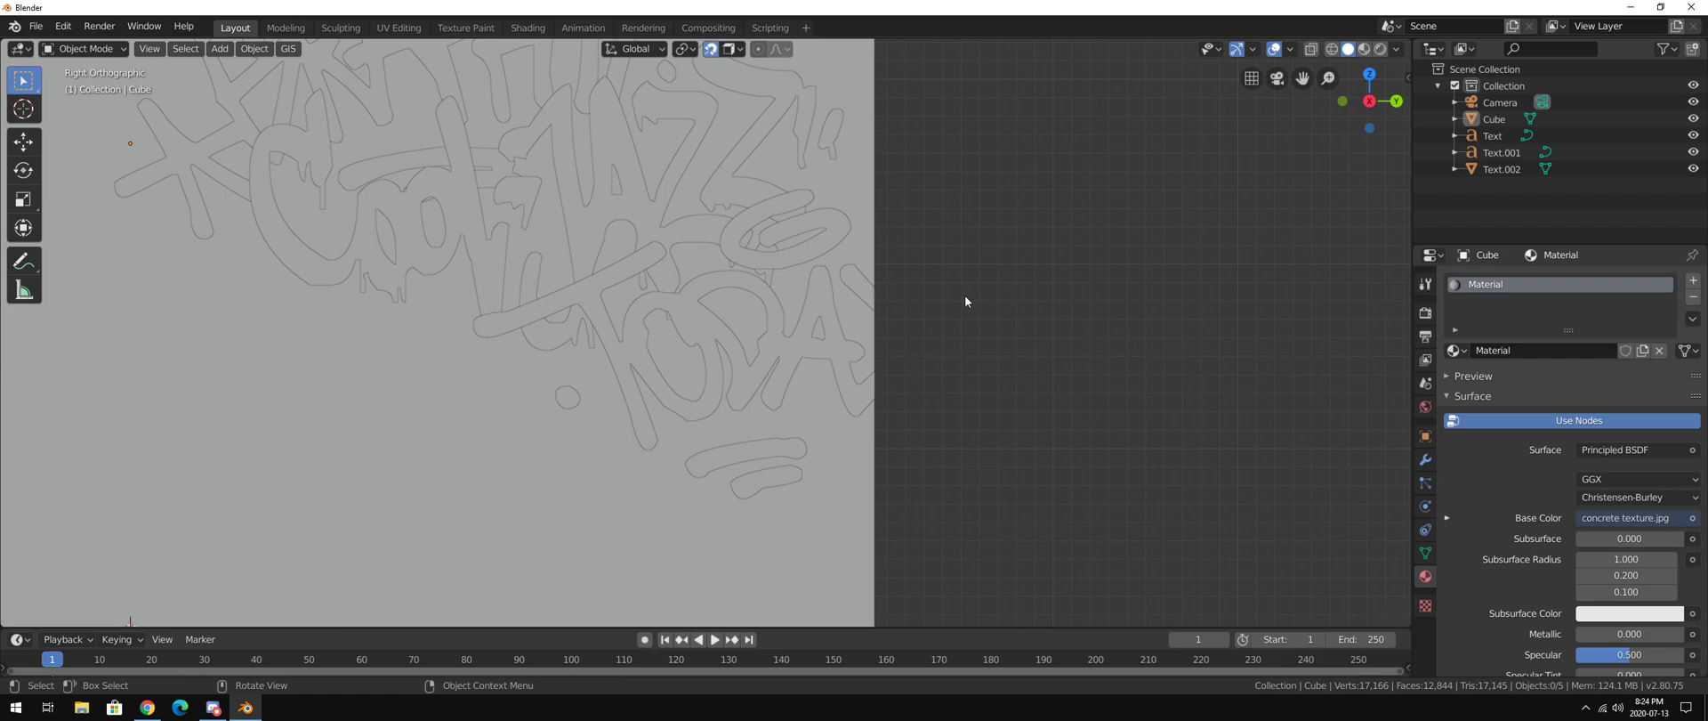
# Try to move the lowest corner vertices of the Y's cut upper stroke inward along global Y in Edit Mode
pyautogui.scroll(3, 820, 335)
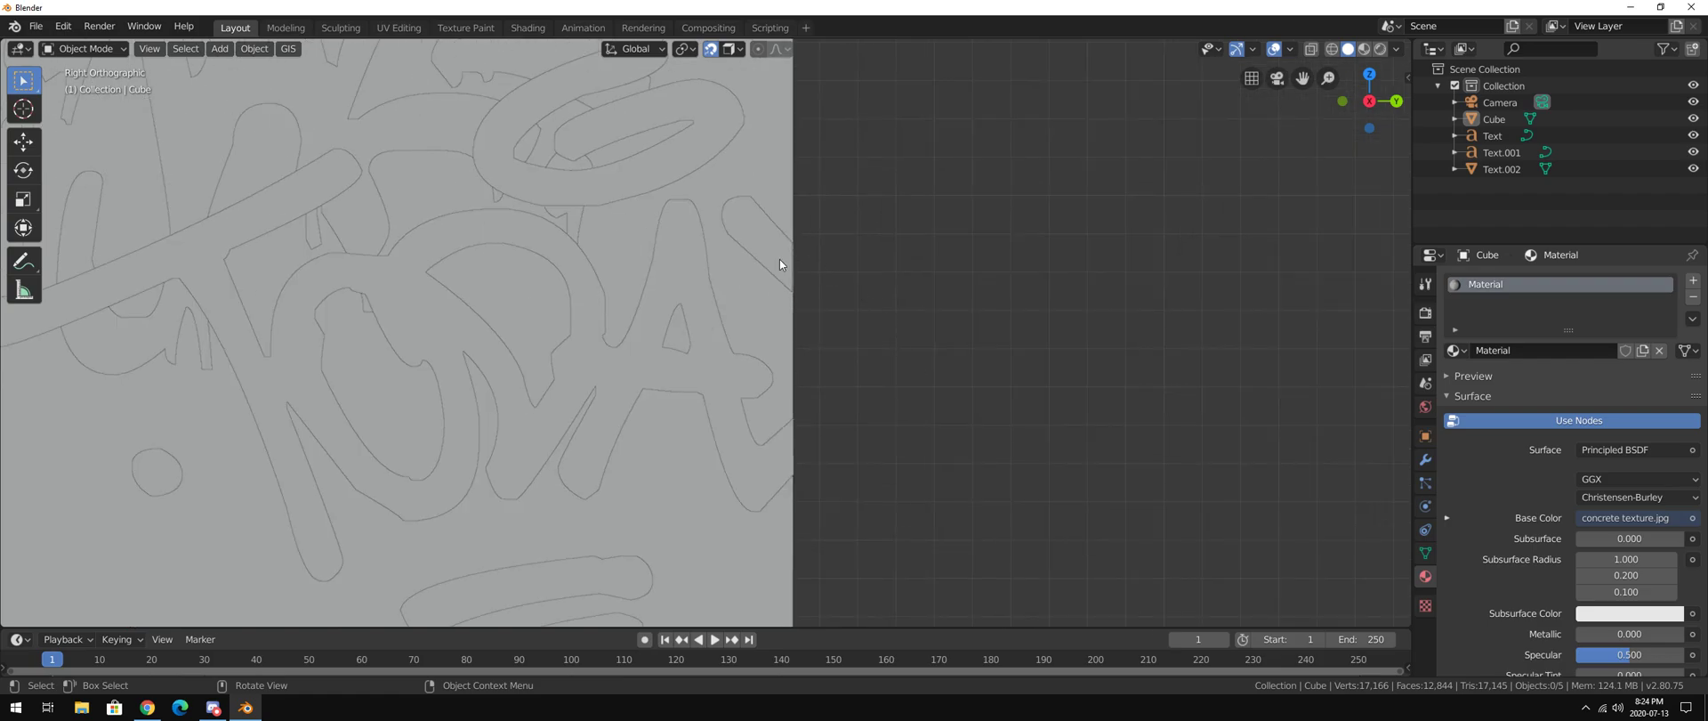
pyautogui.click(797, 279)
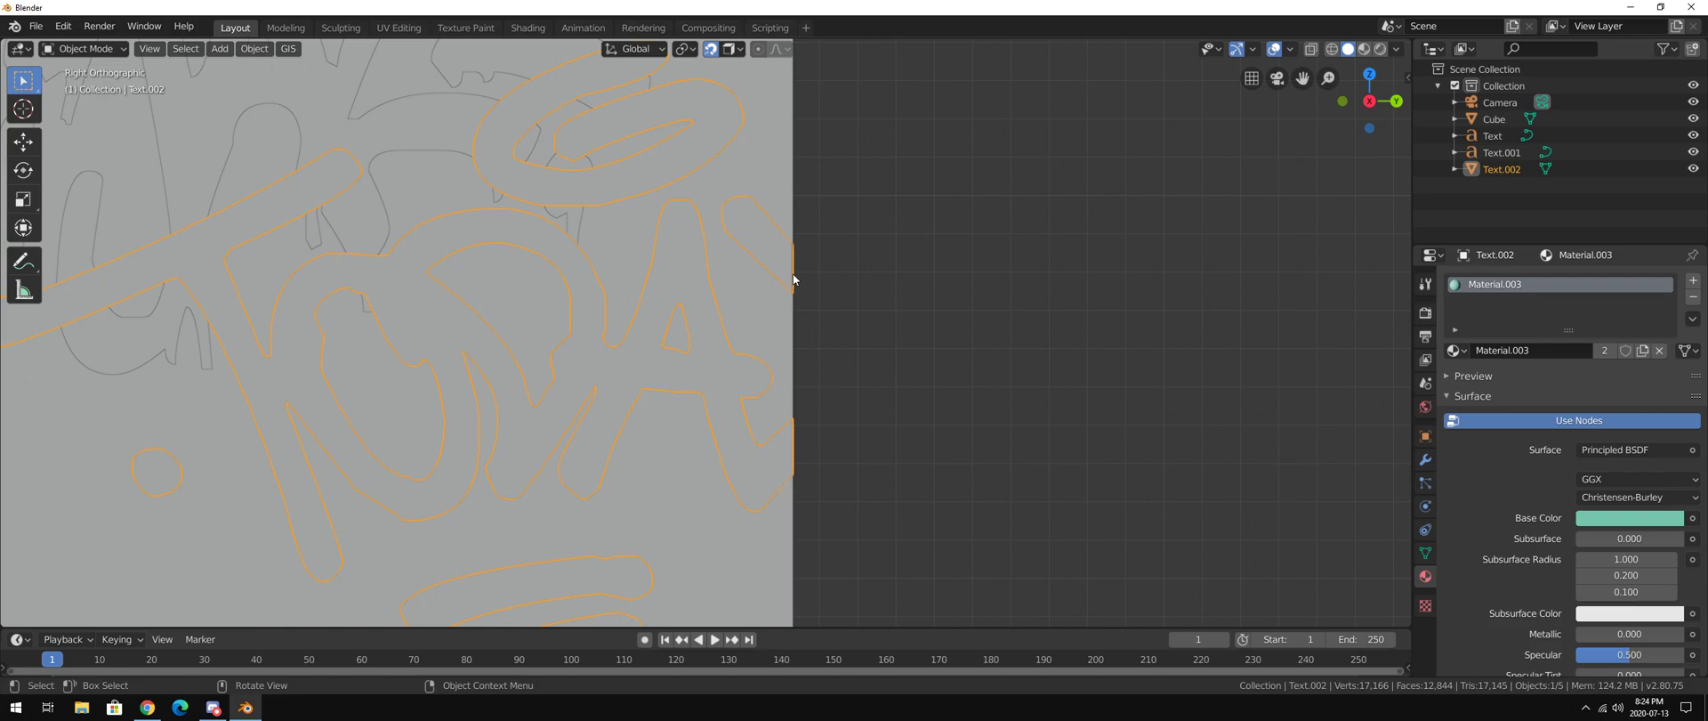
pyautogui.click(84, 48)
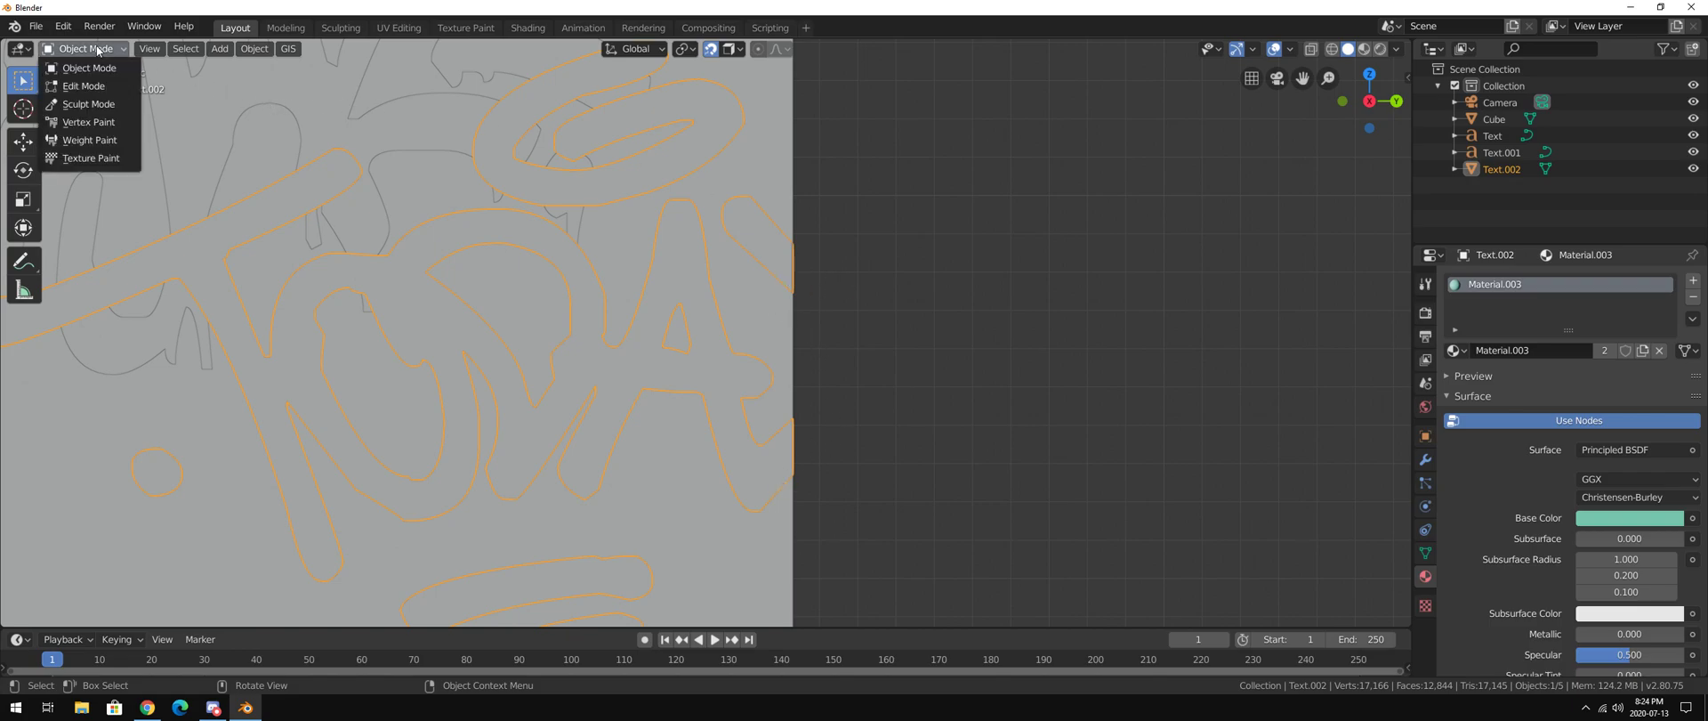
pyautogui.click(71, 81)
pyautogui.scroll(4, 832, 314)
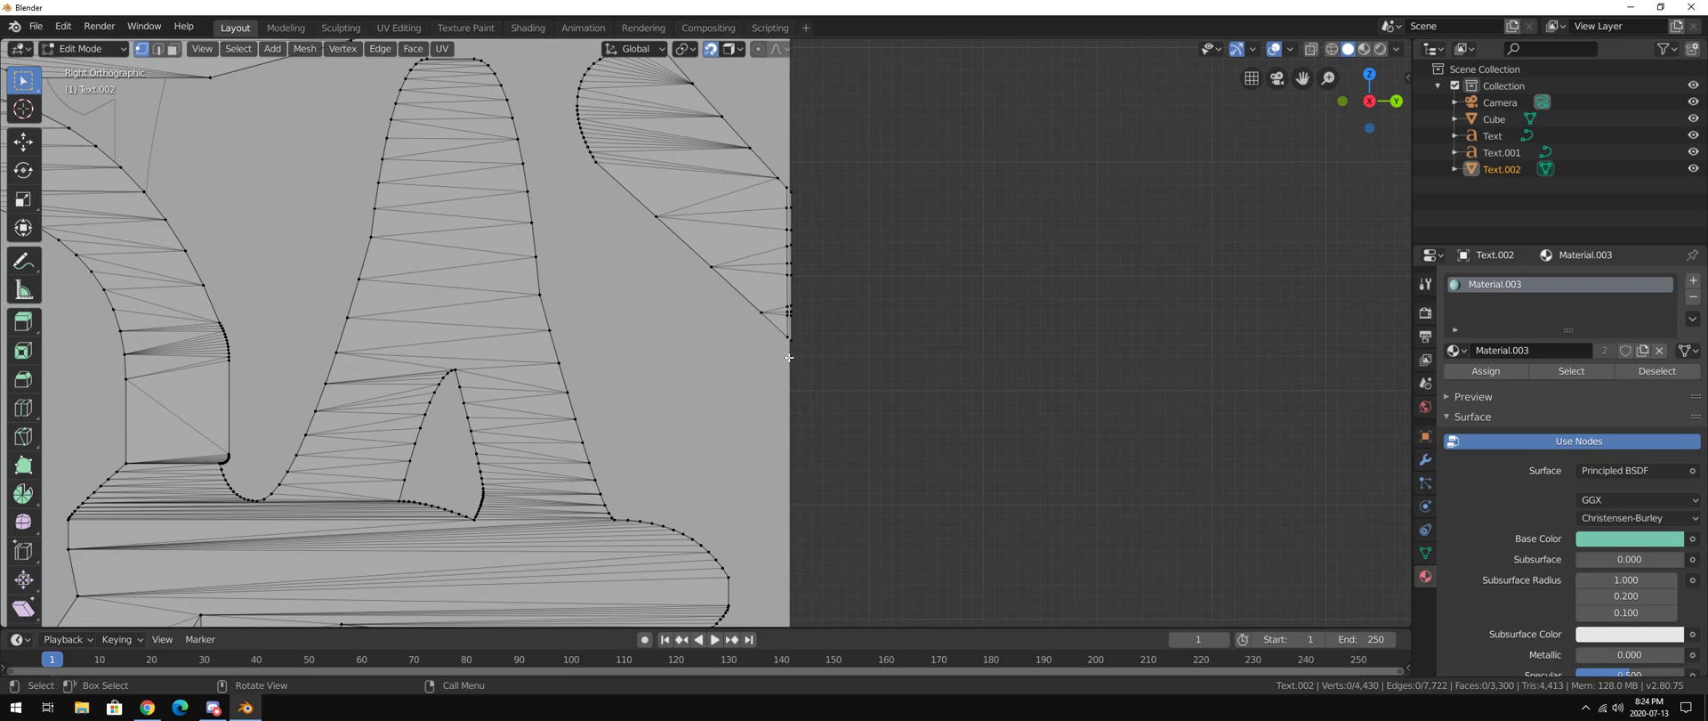
pyautogui.moveTo(795, 348); pyautogui.dragTo(781, 330)
pyautogui.press('g')
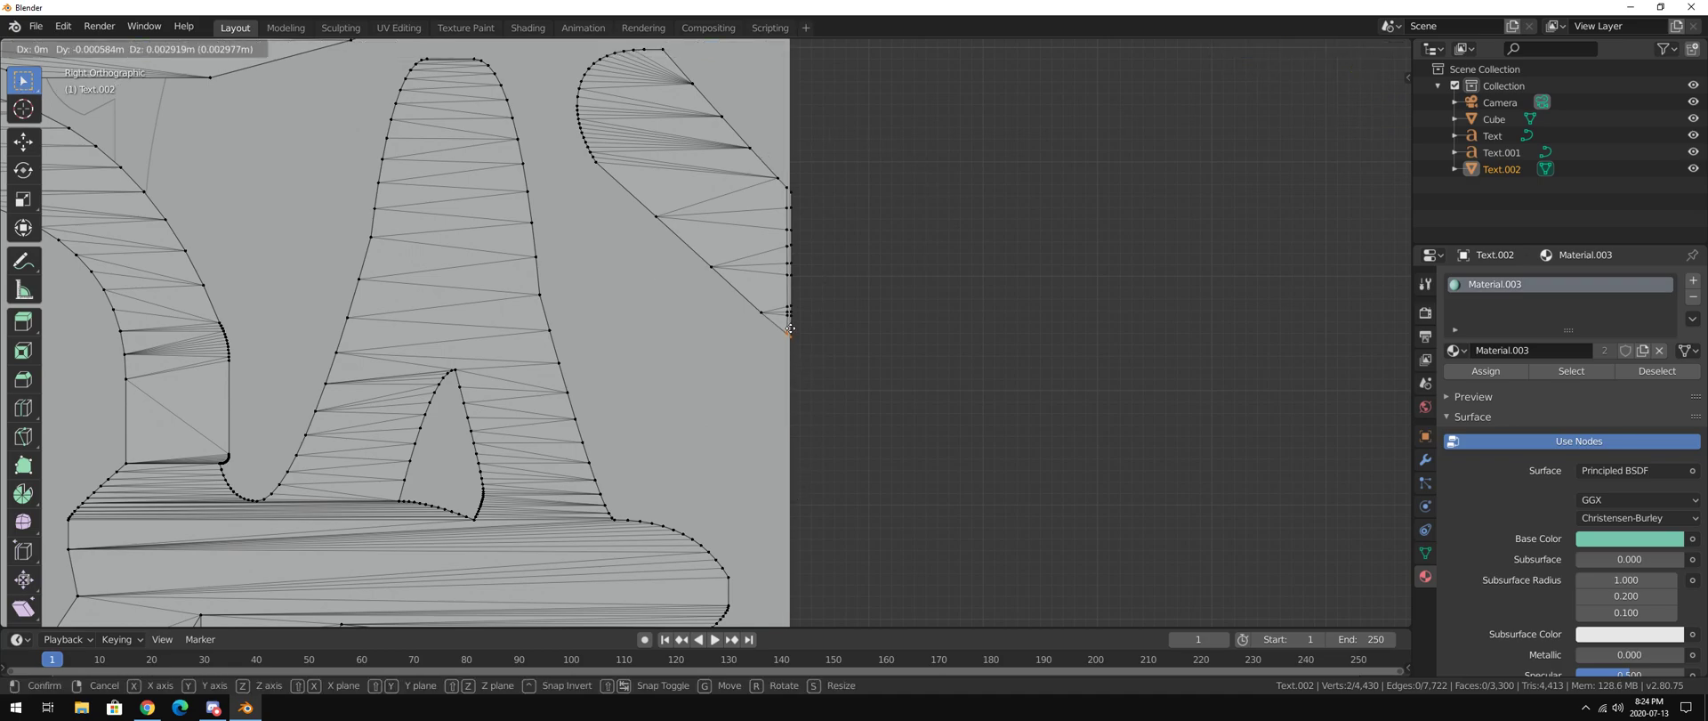
pyautogui.press('y')
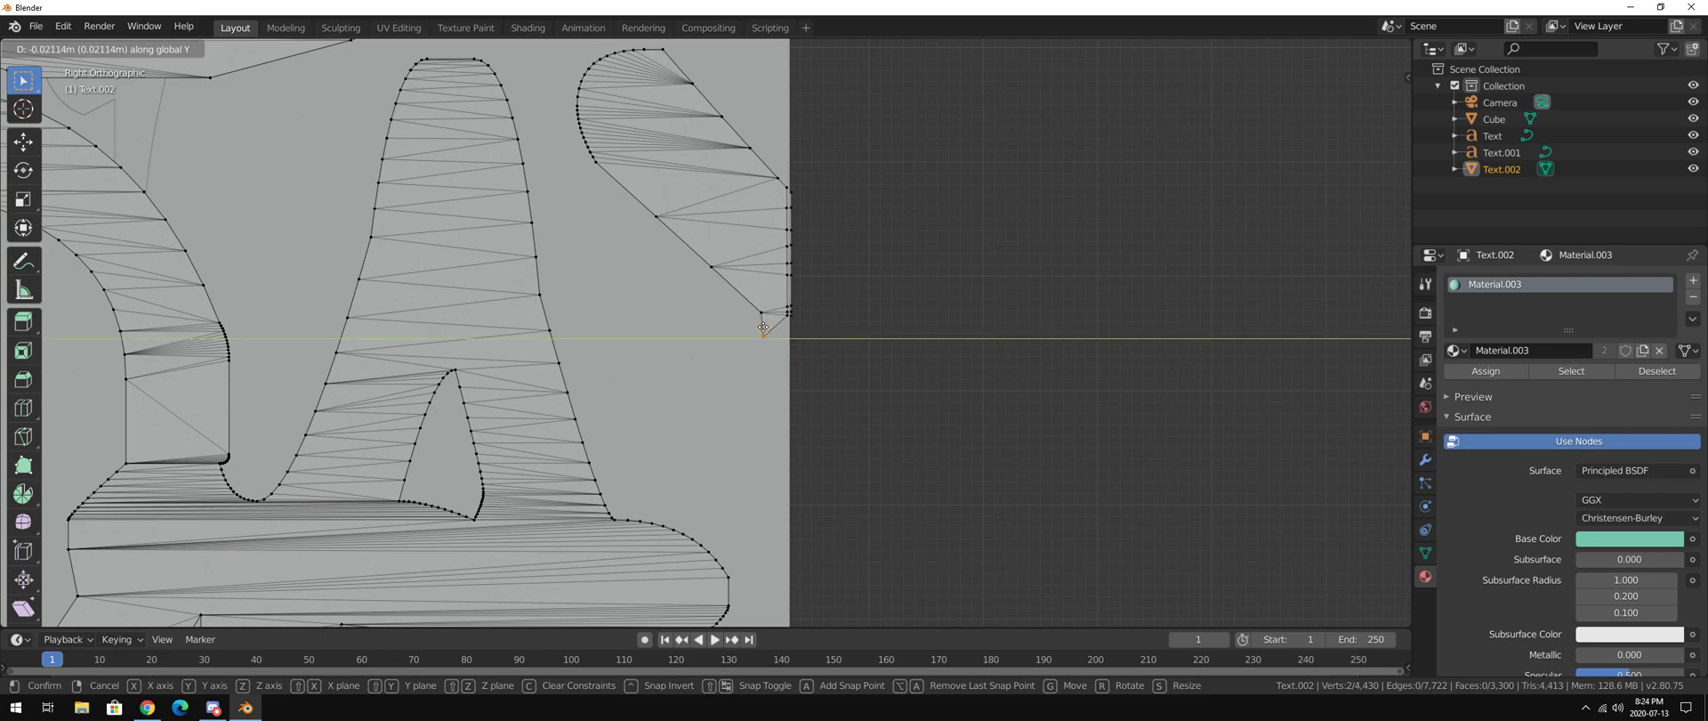
pyautogui.click(731, 321)
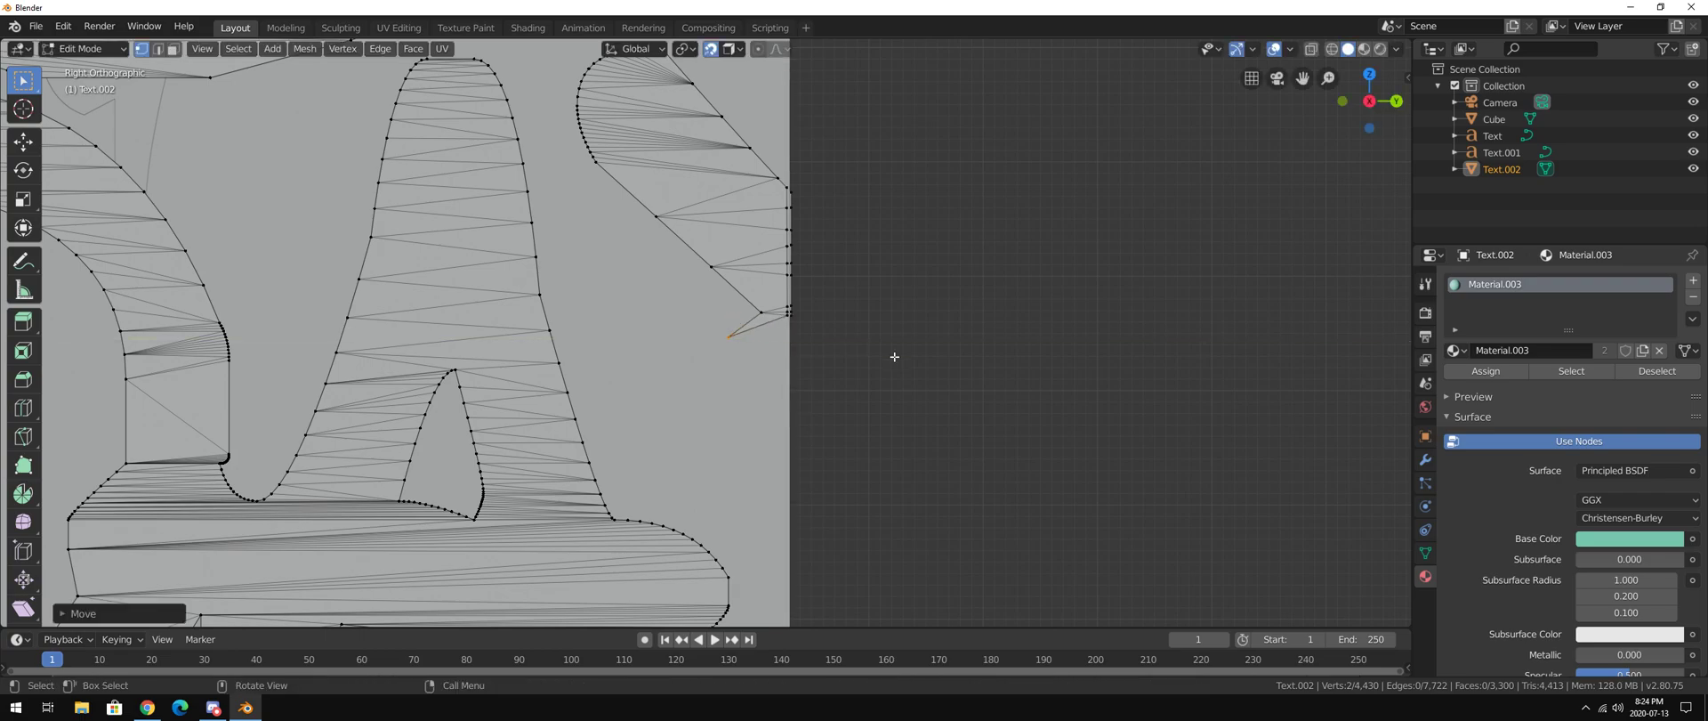
pyautogui.hotkey('ctrl', 'z')
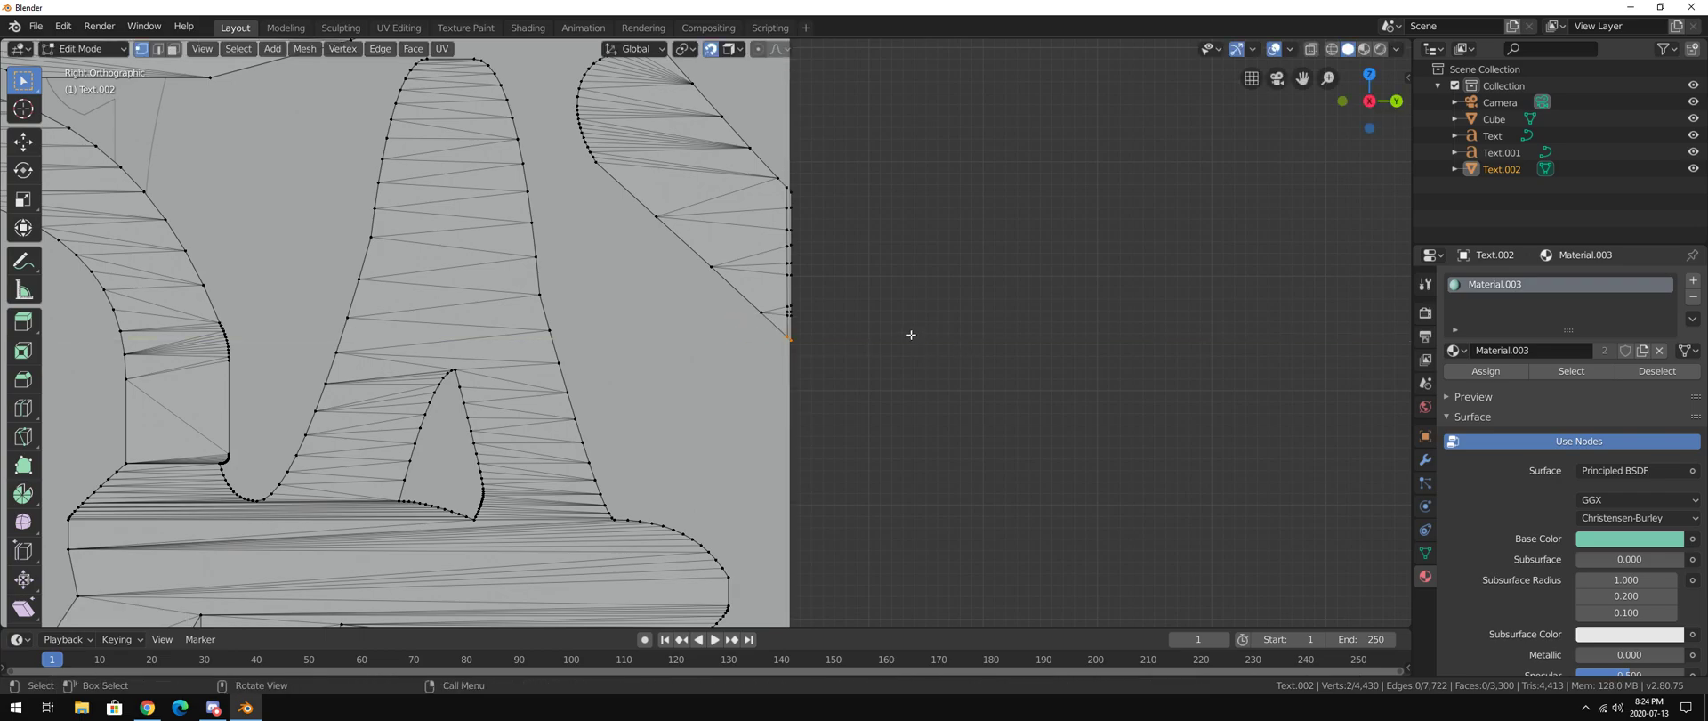
# Switch to wireframe shading and try to shift the Y stroke's corner vertices inward along global Y again
pyautogui.click(1332, 51)
pyautogui.keyDown('shift'); pyautogui.click(789, 340); pyautogui.keyUp('shift')
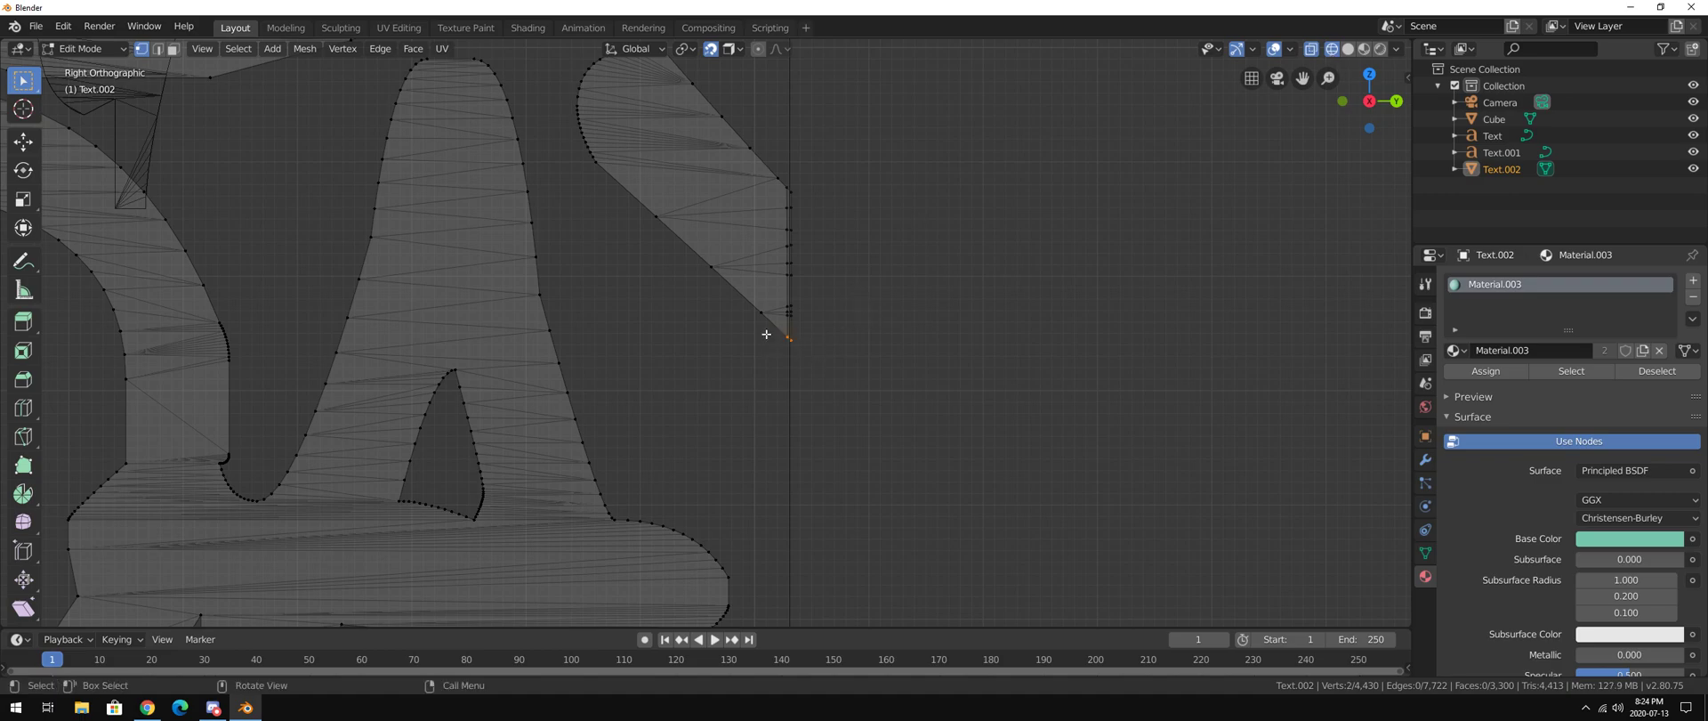
pyautogui.press('g')
pyautogui.press('z')
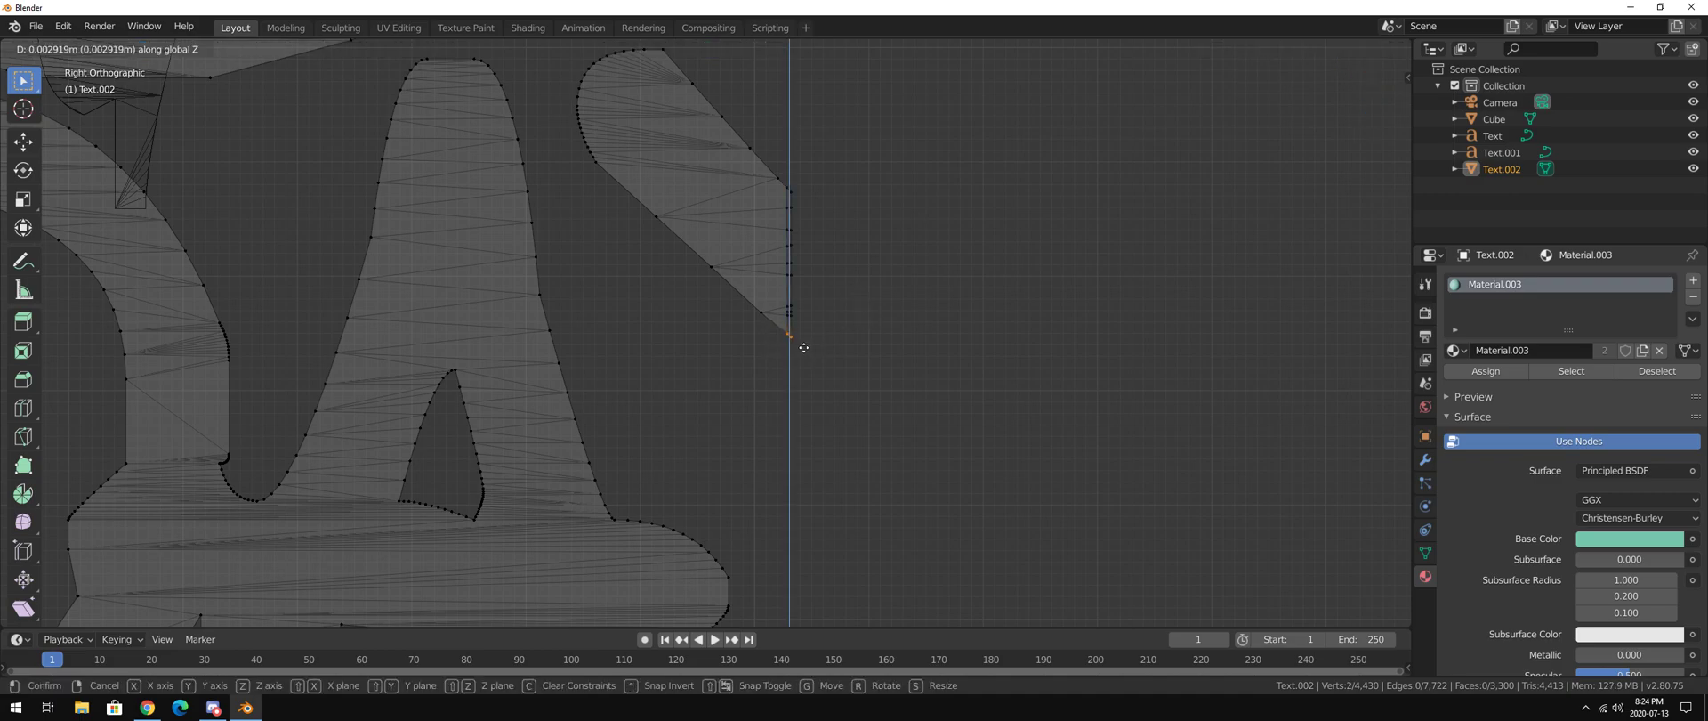
pyautogui.press('y')
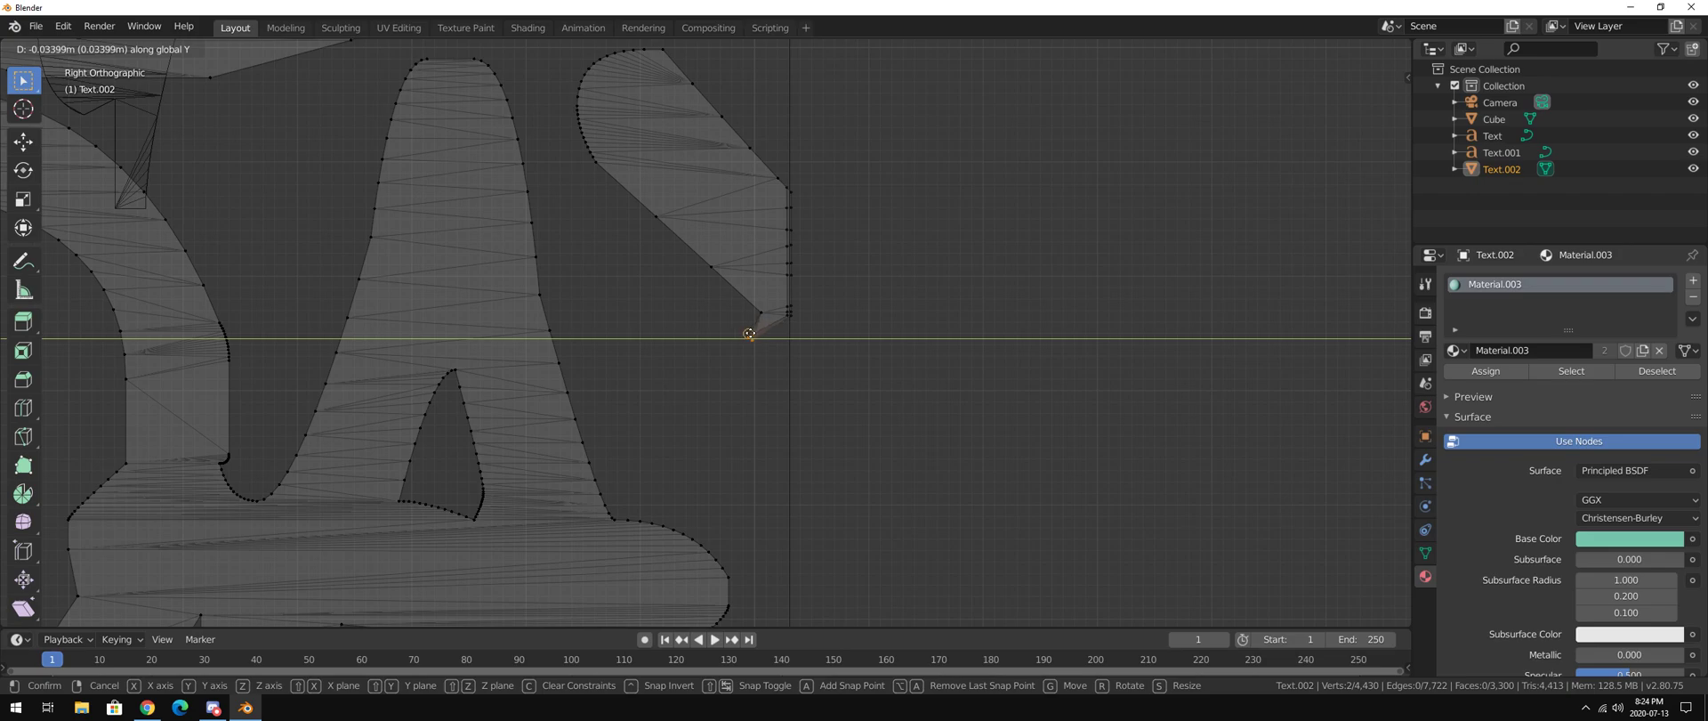
pyautogui.click(755, 336)
pyautogui.hotkey('ctrl', 'z')
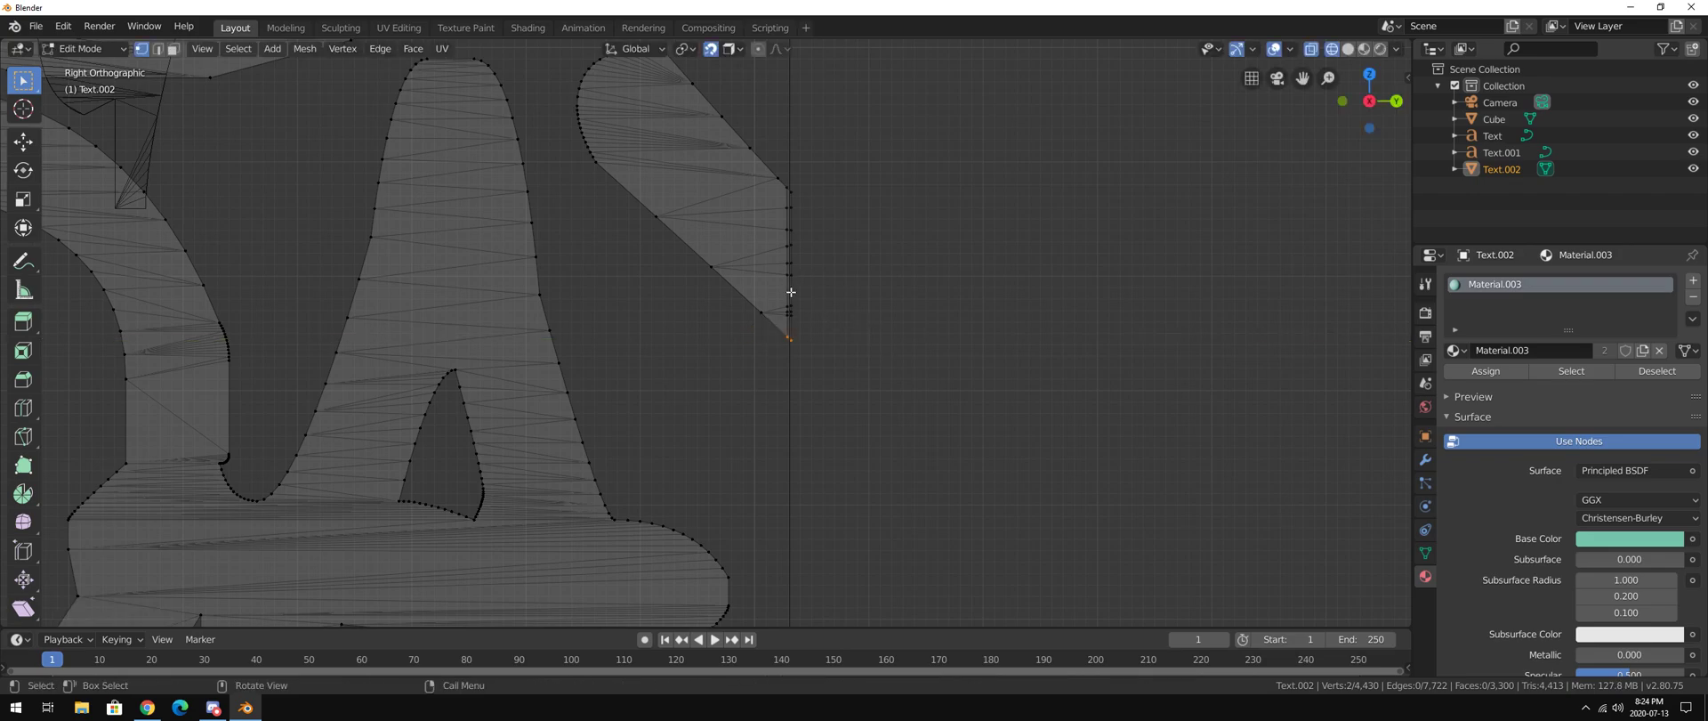
# Move the whole TODAY mesh about 0.012 m along global Y in Object Mode, then deselect it
pyautogui.click(84, 48)
pyautogui.click(89, 68)
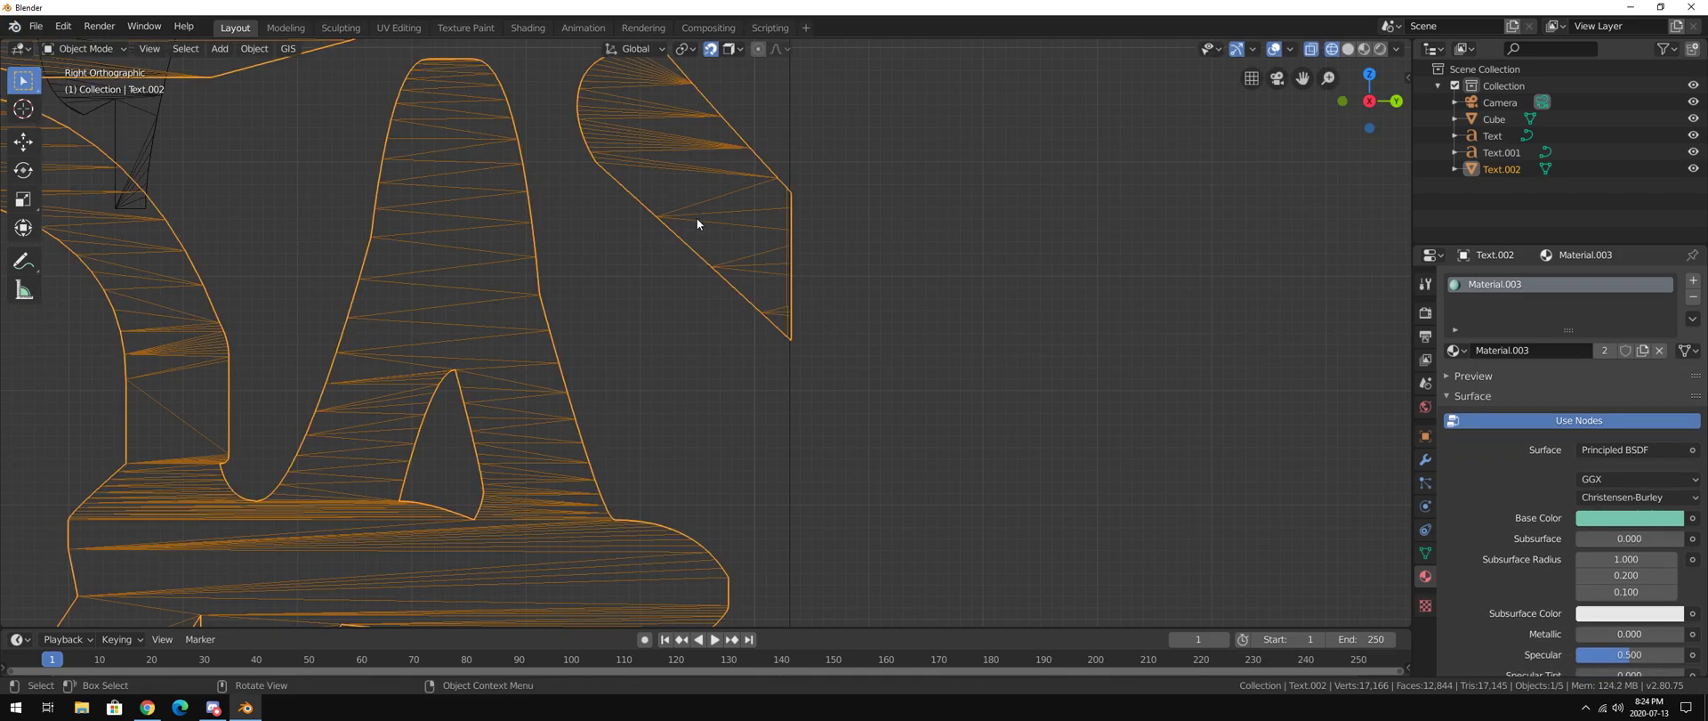
pyautogui.press('g')
pyautogui.press('x')
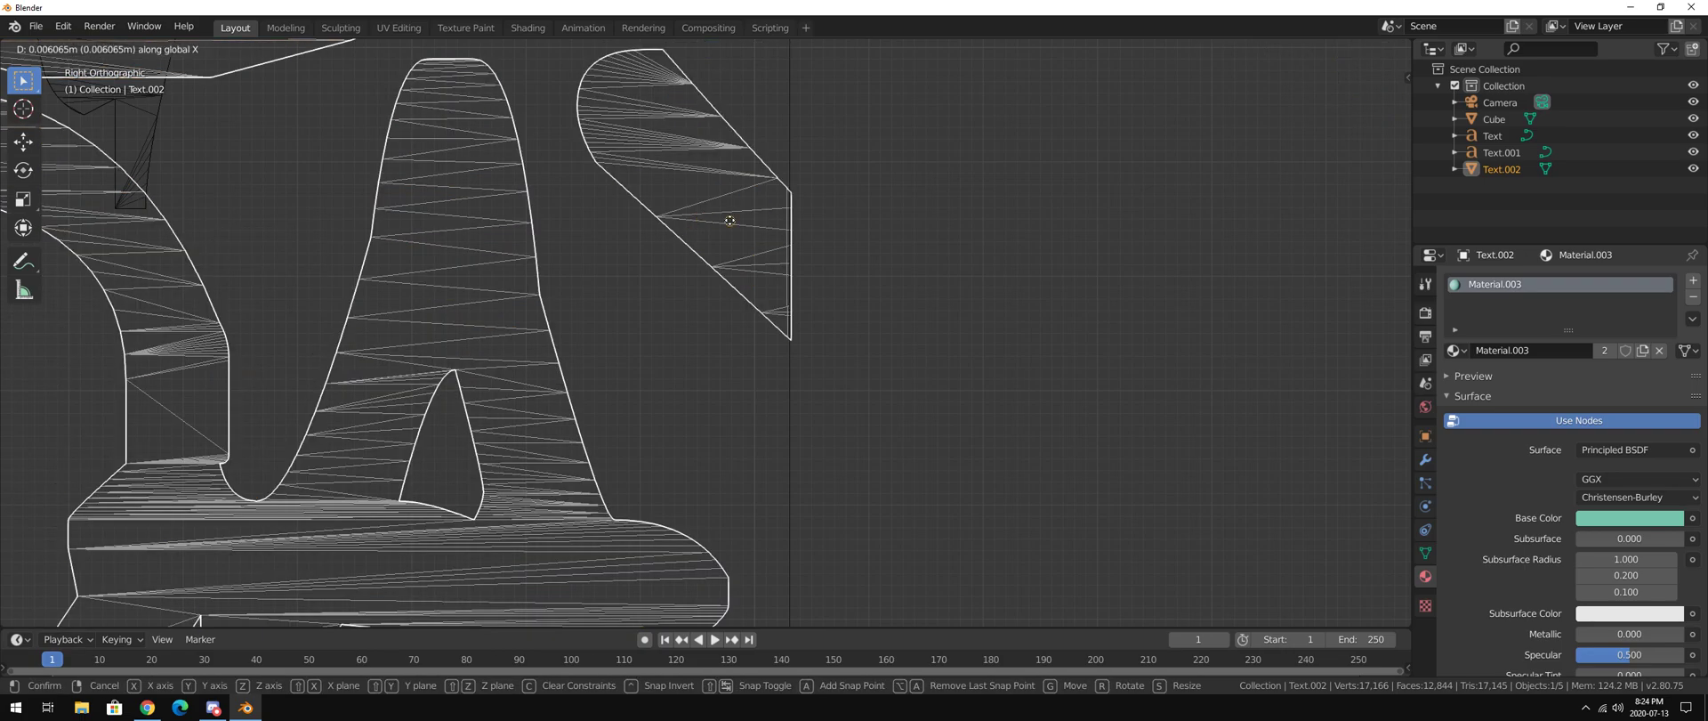
pyautogui.press('y')
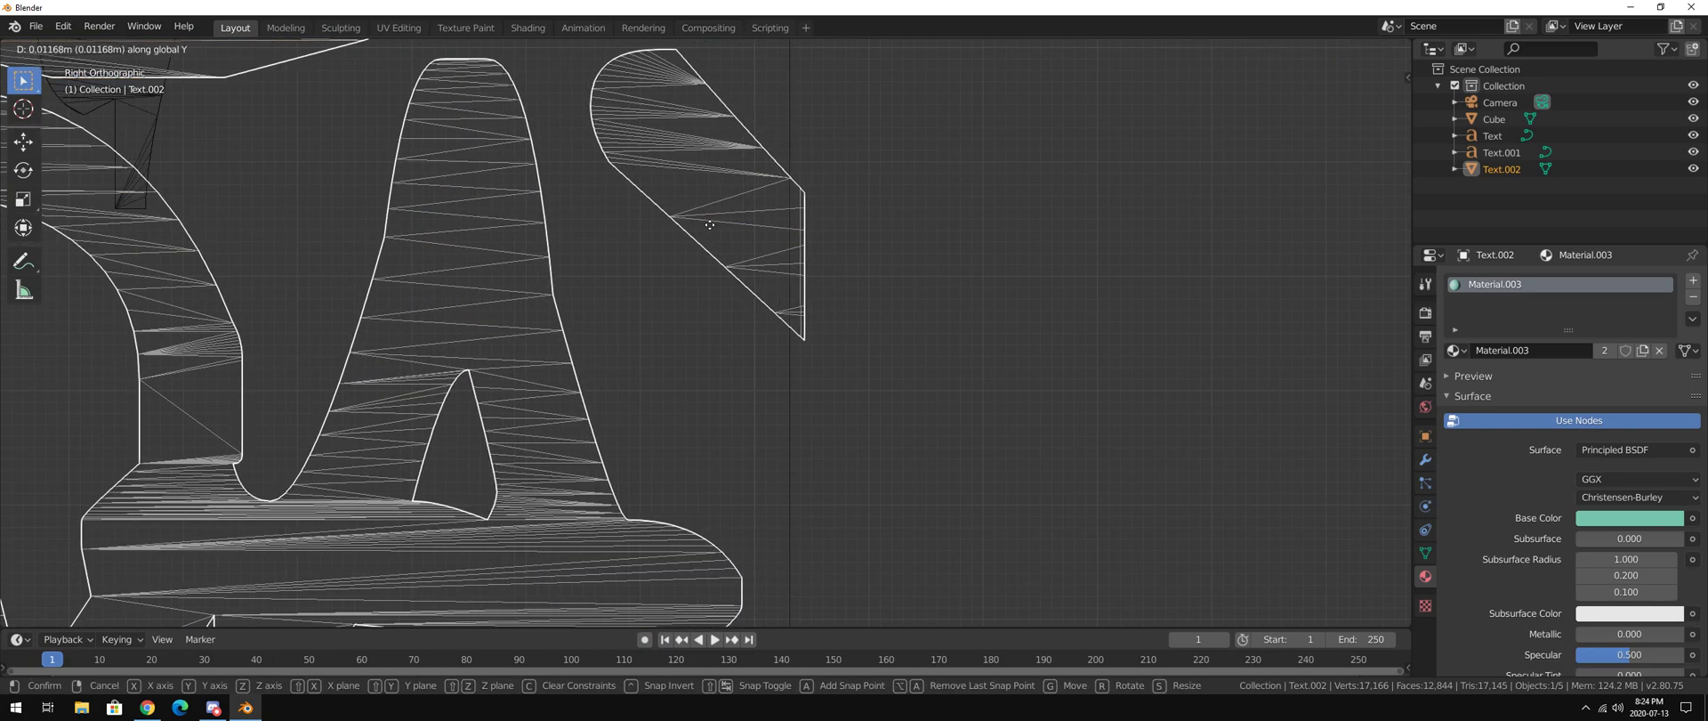
pyautogui.click(710, 225)
pyautogui.click(823, 258)
# Move the cut-edge vertices of the Y's upper stroke about -0.012 m along global Y to the wall's edge, then return to Object Mode
pyautogui.click(96, 50)
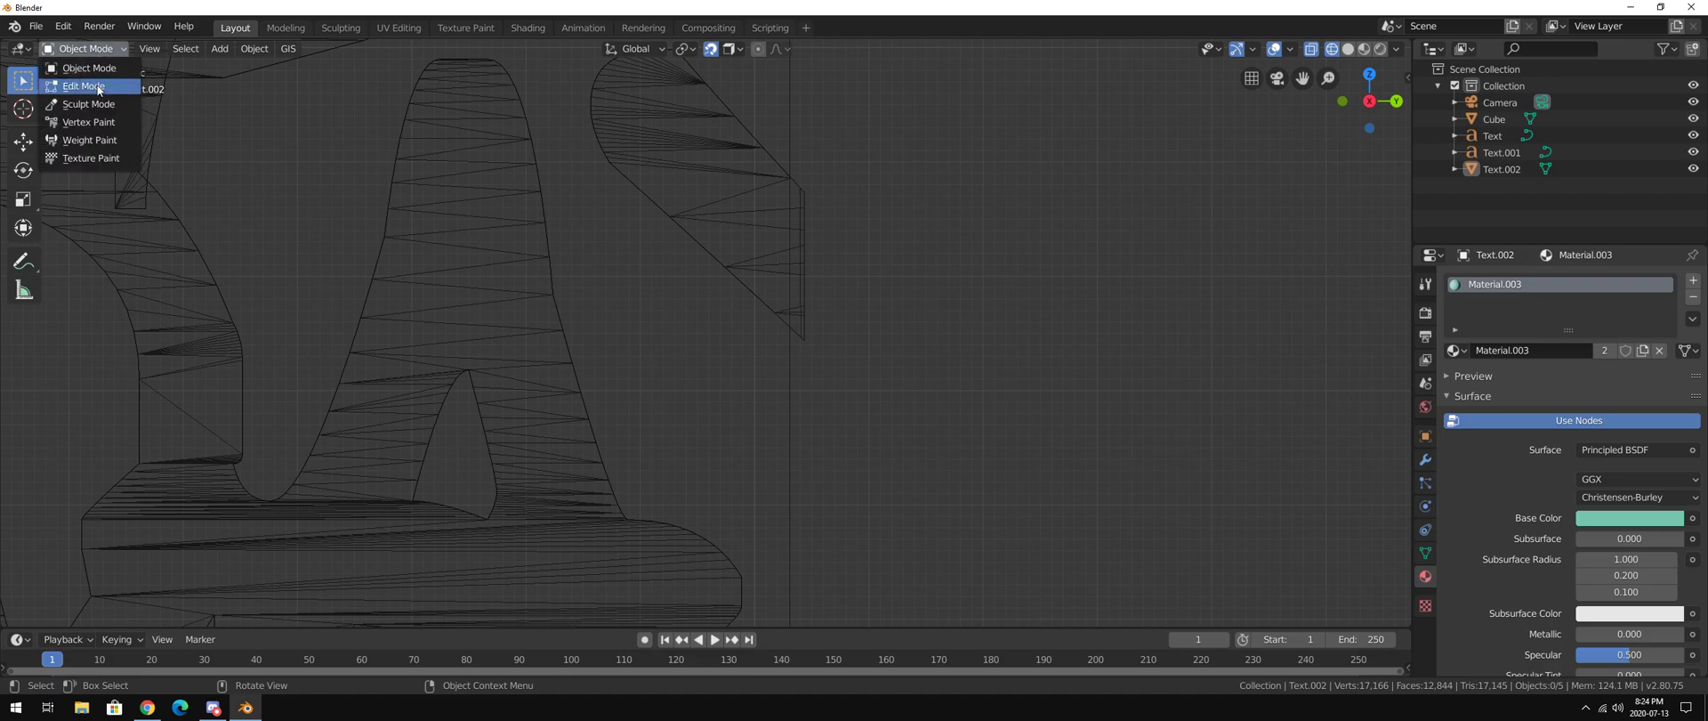
pyautogui.click(98, 89)
pyautogui.moveTo(851, 385); pyautogui.dragTo(792, 151)
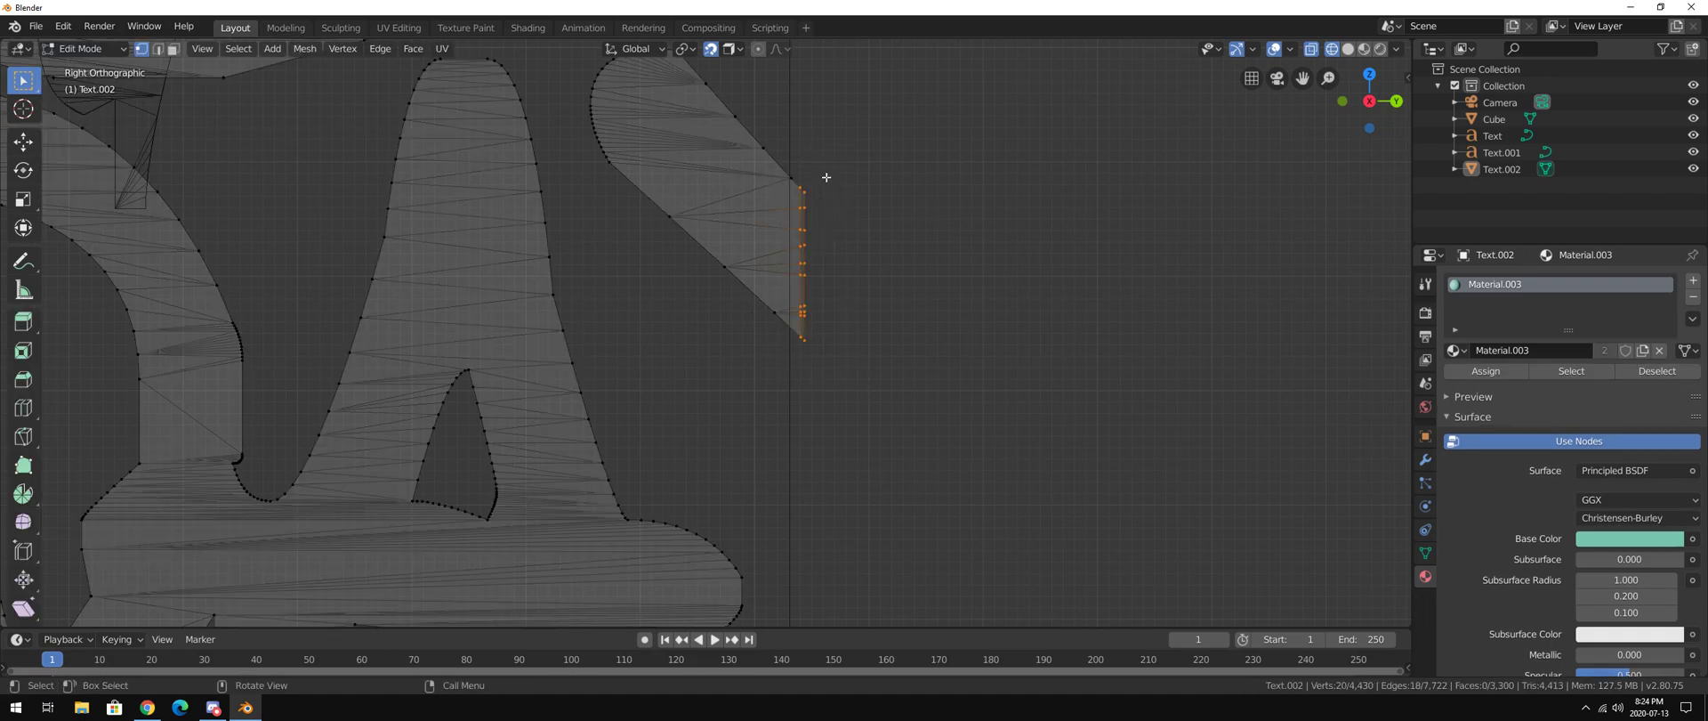
pyautogui.press('g')
pyautogui.press('y')
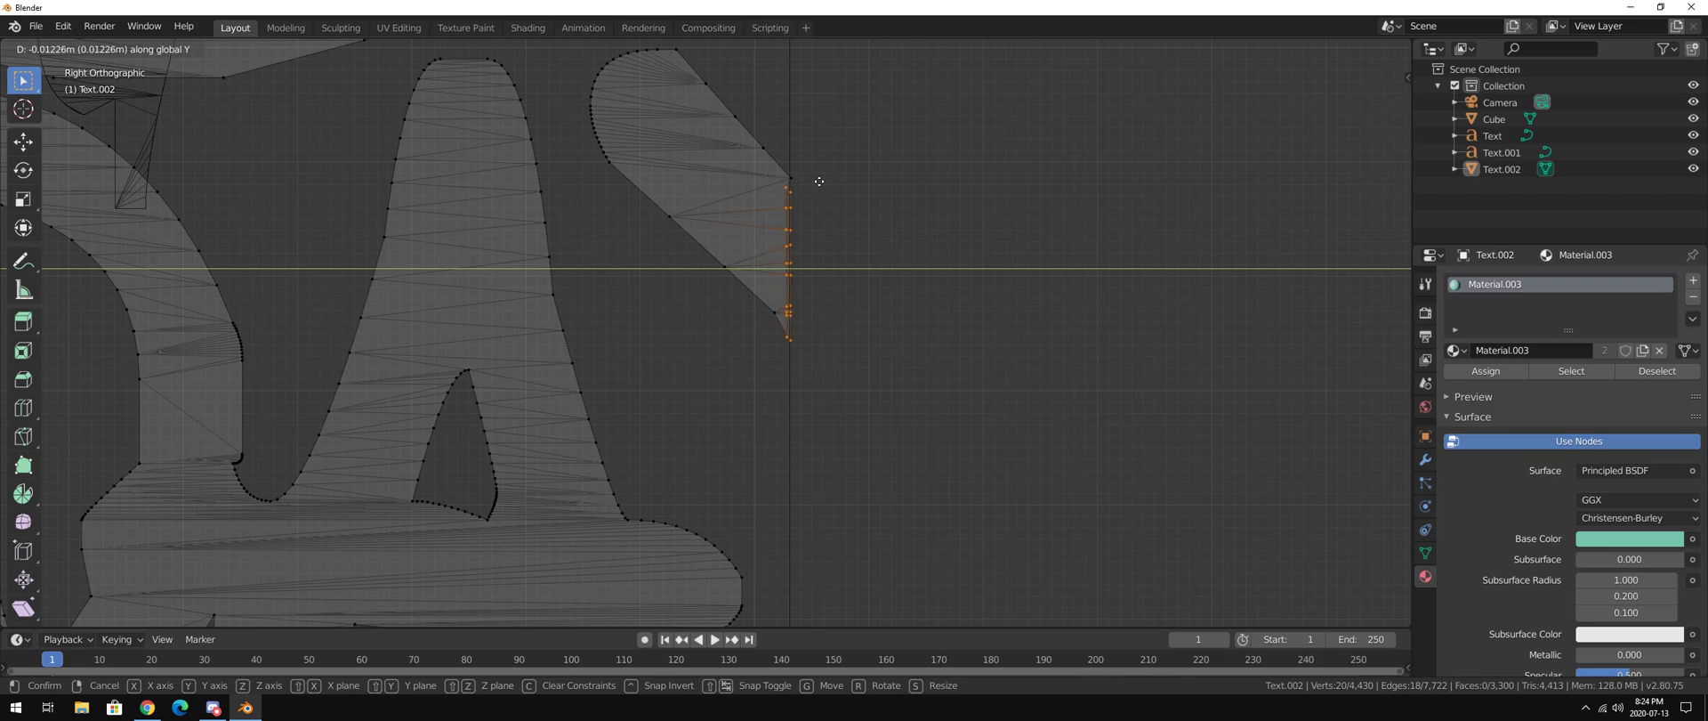
pyautogui.click(819, 180)
pyautogui.click(84, 48)
pyautogui.click(89, 68)
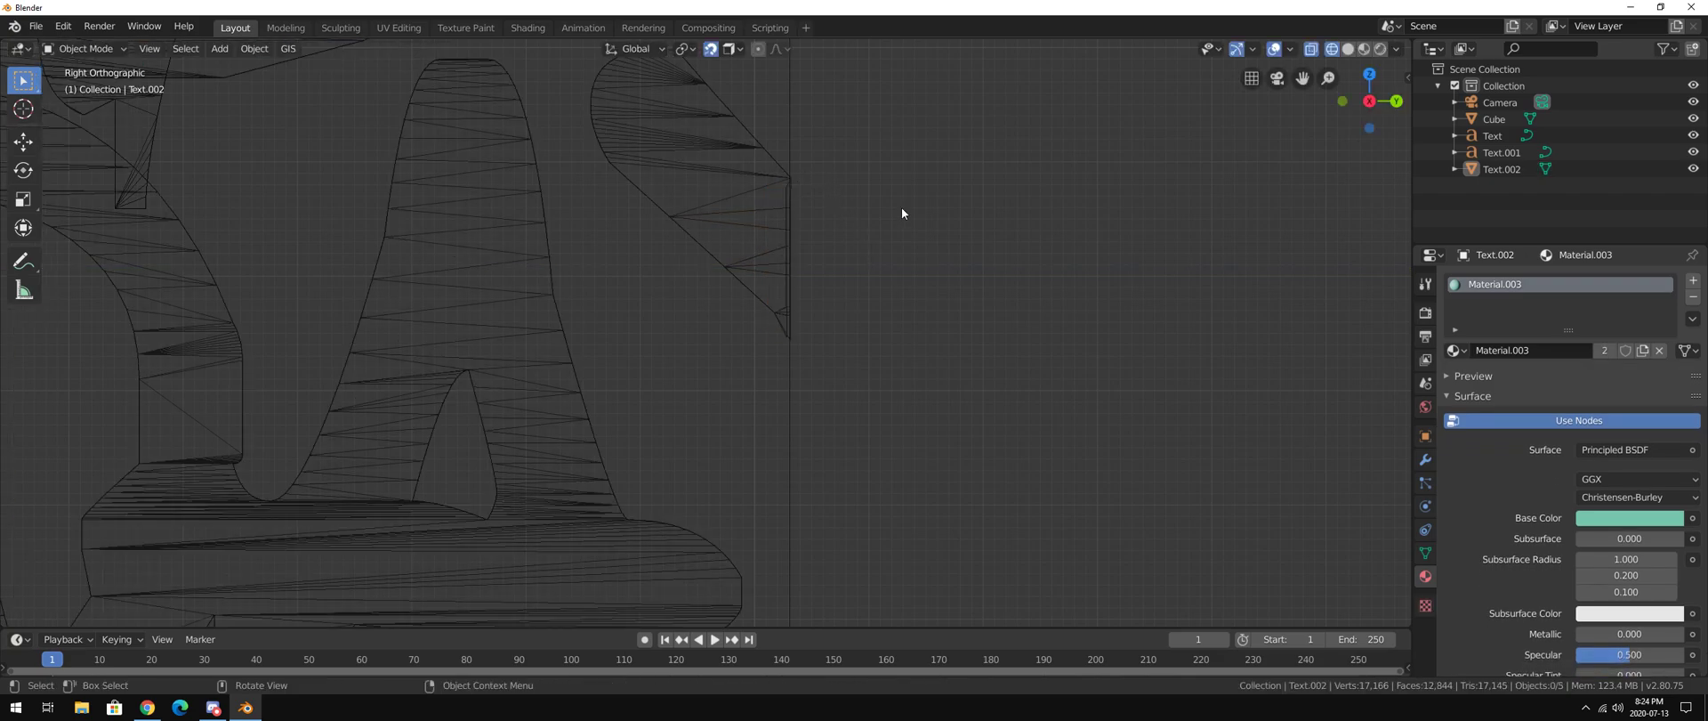
# Show the textured wall and colored tags in Material Preview shading
pyautogui.click(1349, 51)
pyautogui.scroll(-5, 996, 190)
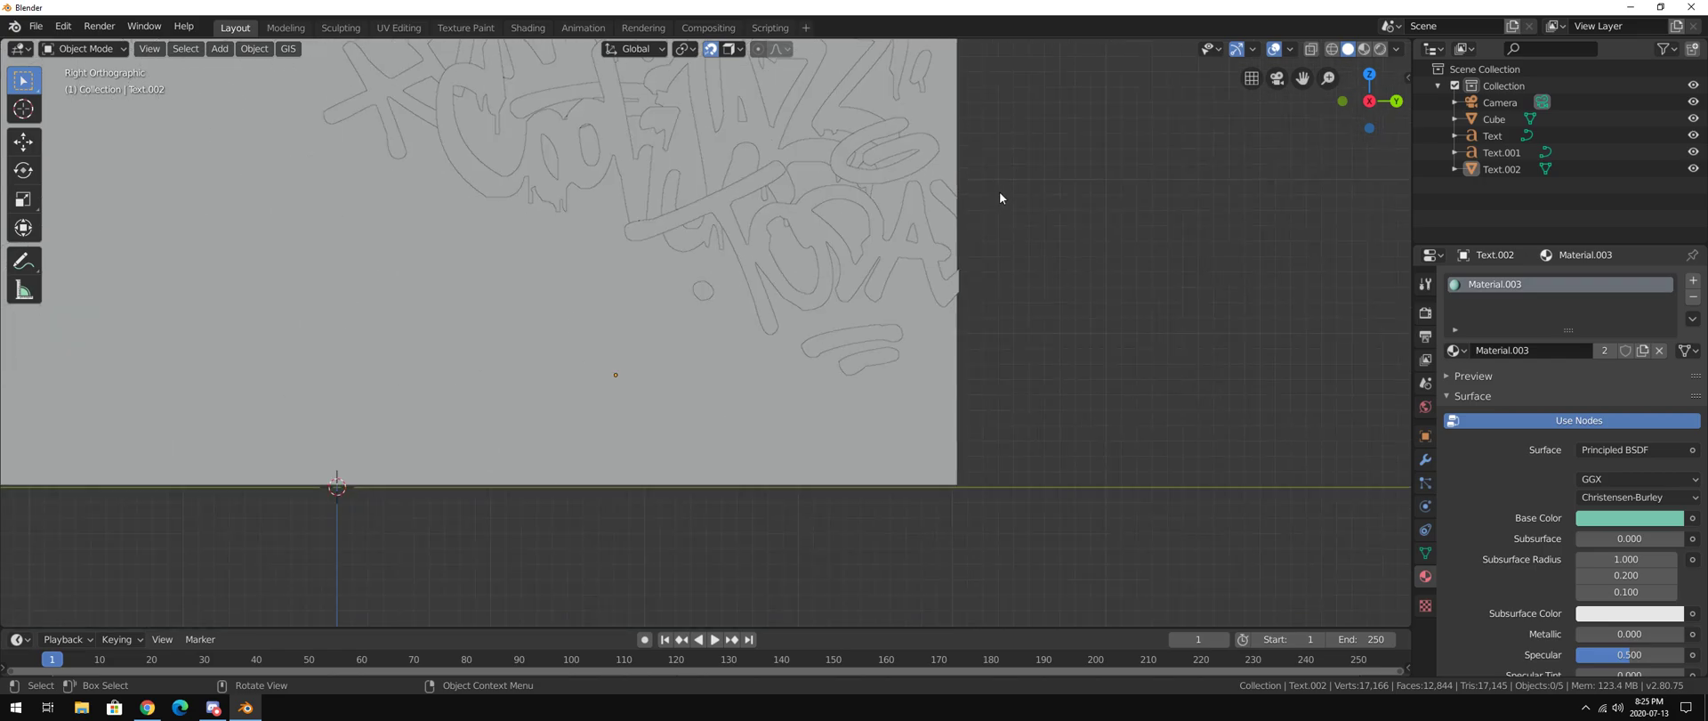
pyautogui.click(1364, 49)
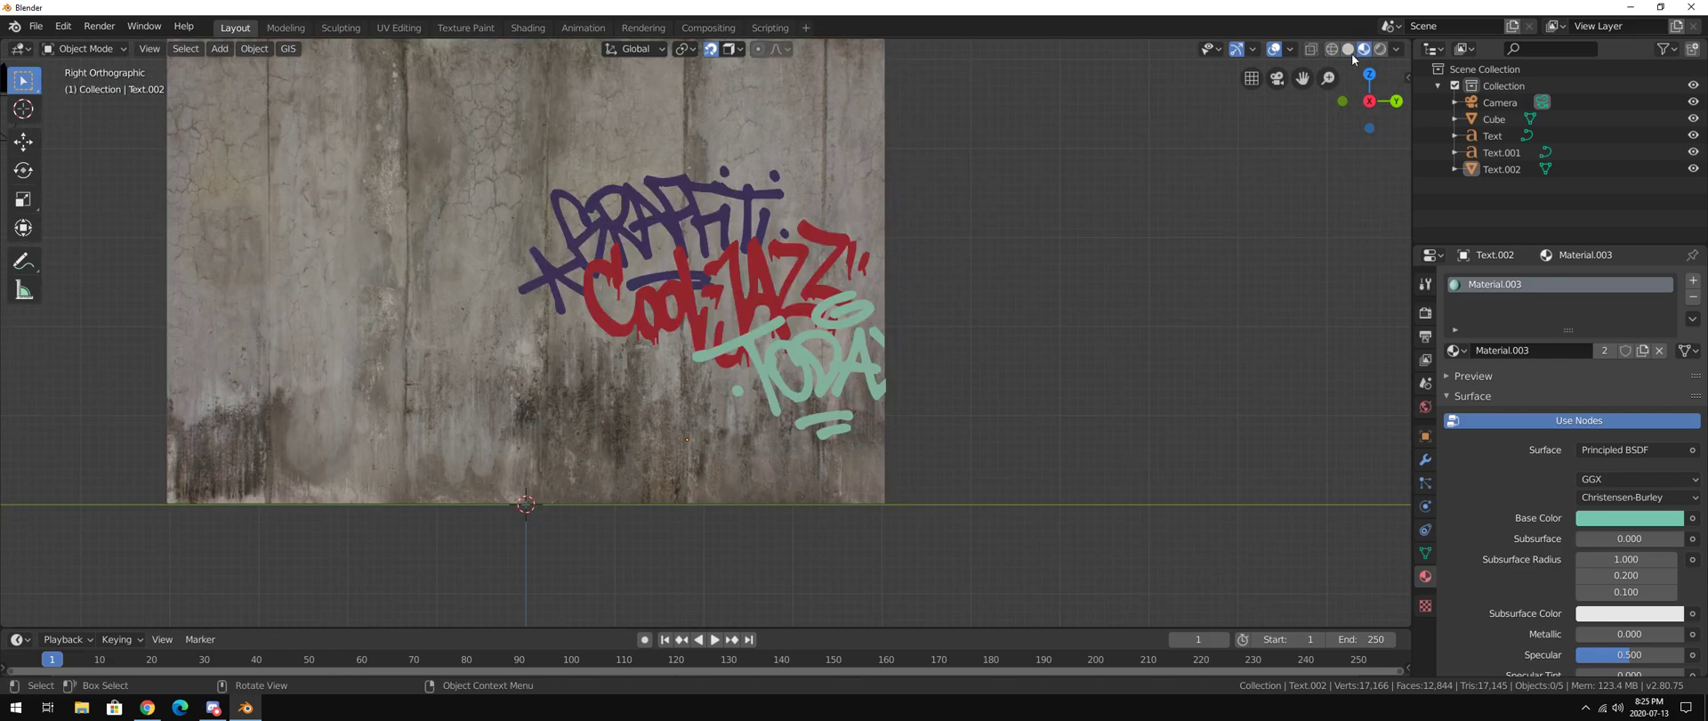
pyautogui.scroll(-4, 1042, 223)
pyautogui.scroll(6, 883, 280)
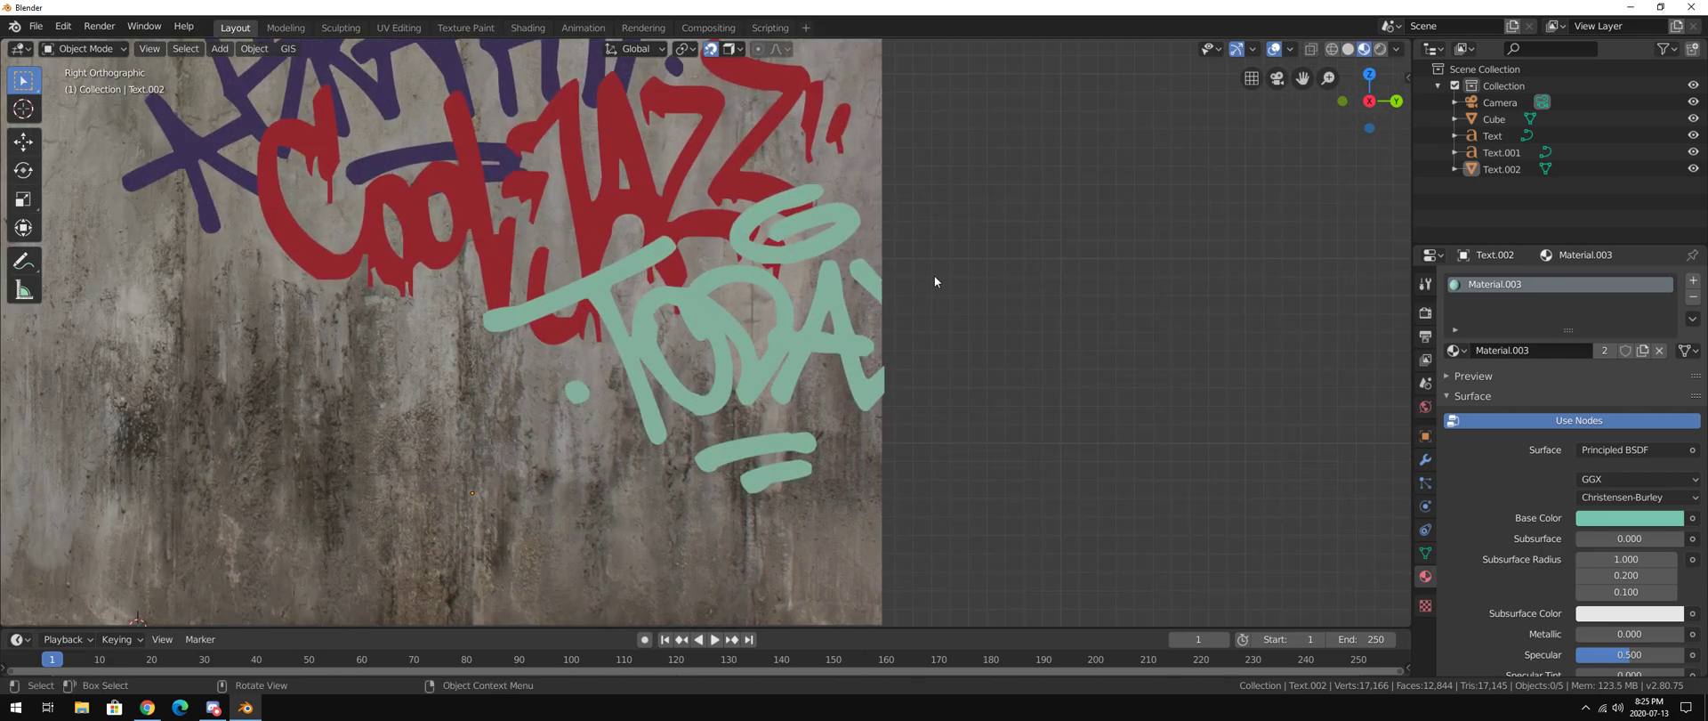
# Examine the graffiti wall and the trimmed edge of the TODAY tag from several angles and distances
pyautogui.moveTo(905, 276); pyautogui.dragTo(991, 285, button='middle')
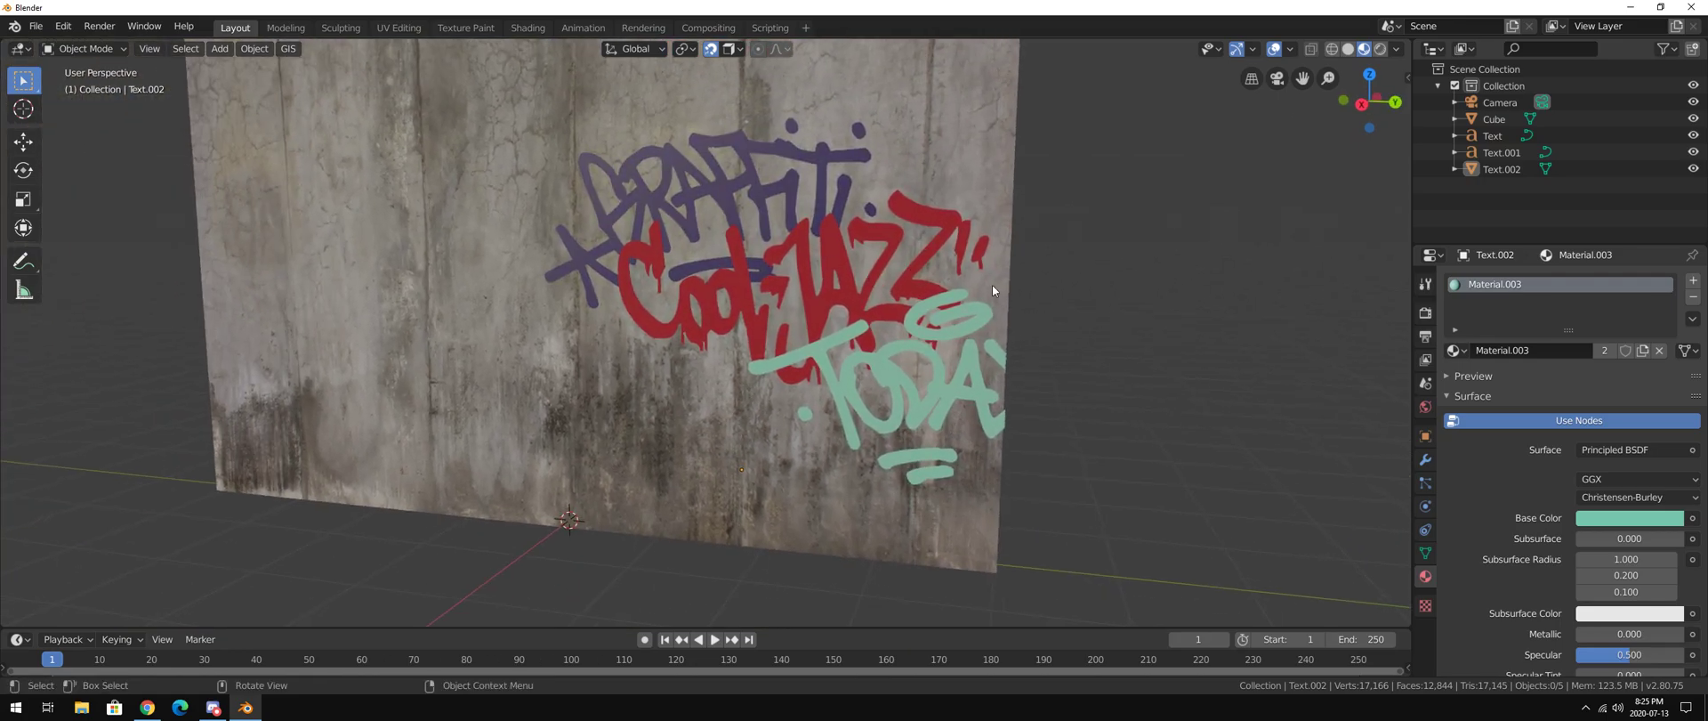
pyautogui.moveTo(725, 231); pyautogui.dragTo(813, 317, button='middle')
pyautogui.keyDown('shift'); pyautogui.moveTo(867, 361); pyautogui.dragTo(886, 314, button='middle'); pyautogui.keyUp('shift')
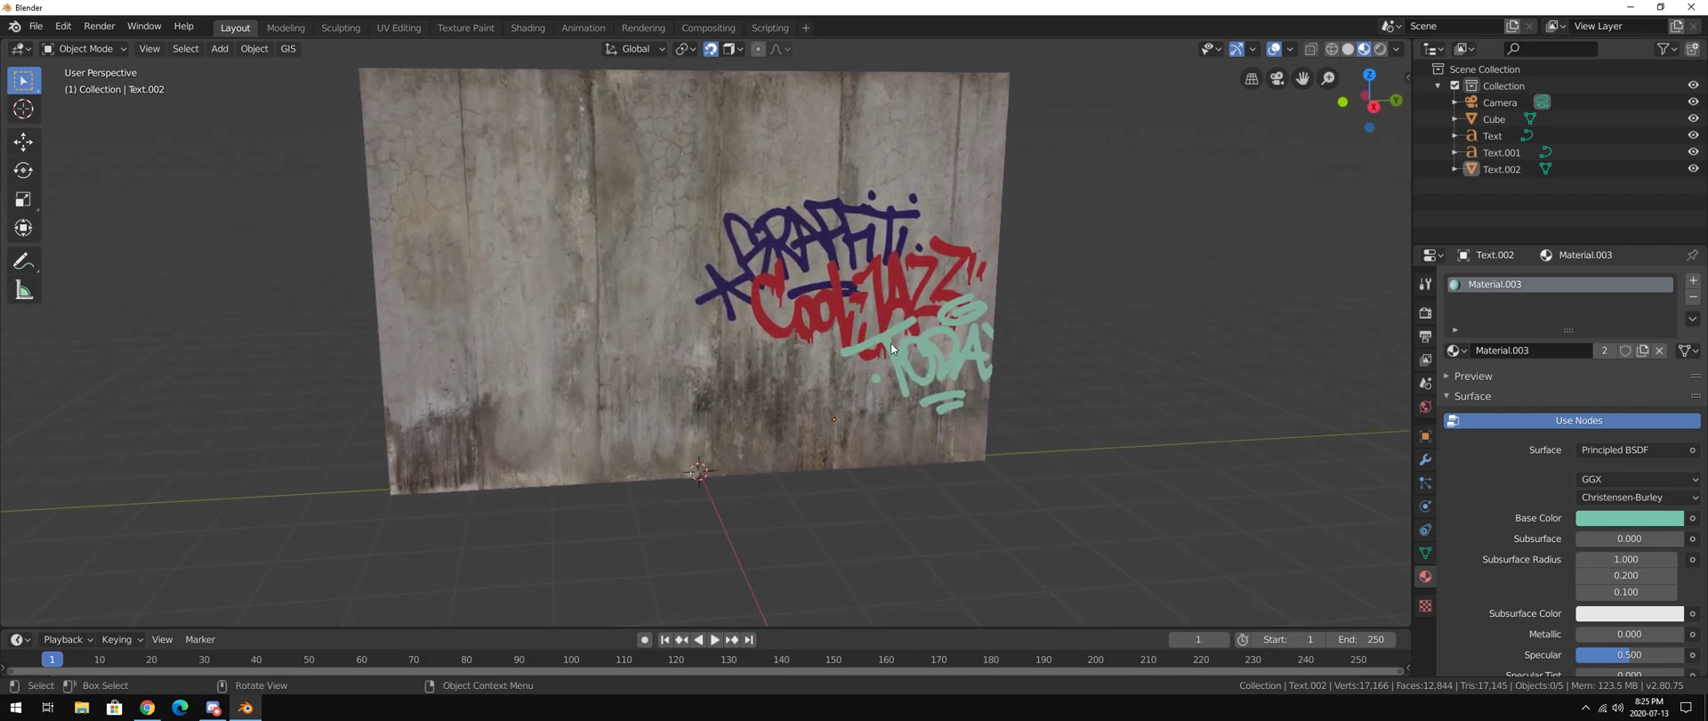
pyautogui.scroll(8, 891, 342)
pyautogui.scroll(-7, 881, 344)
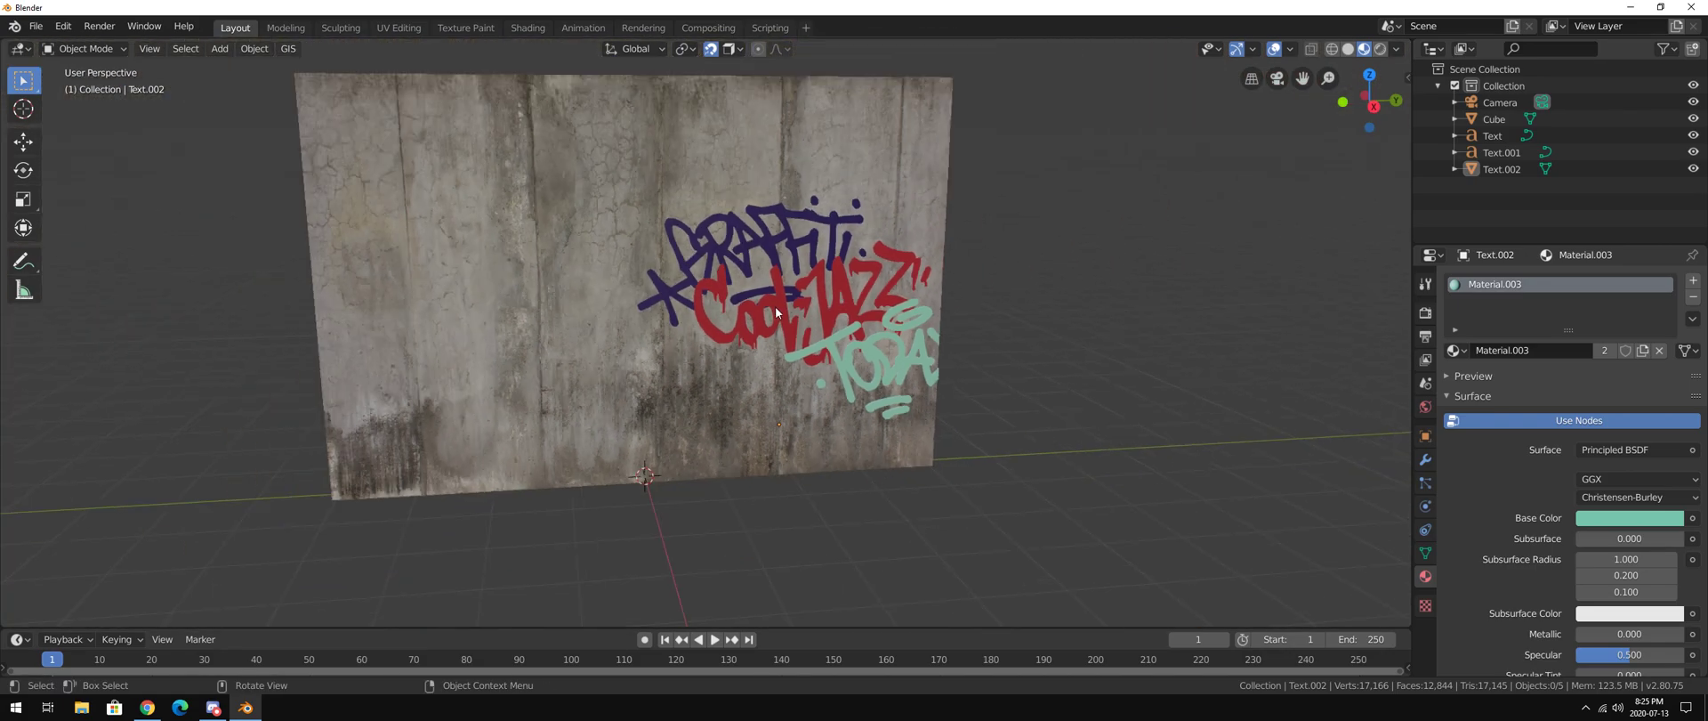
pyautogui.moveTo(776, 306); pyautogui.dragTo(820, 331, button='middle')
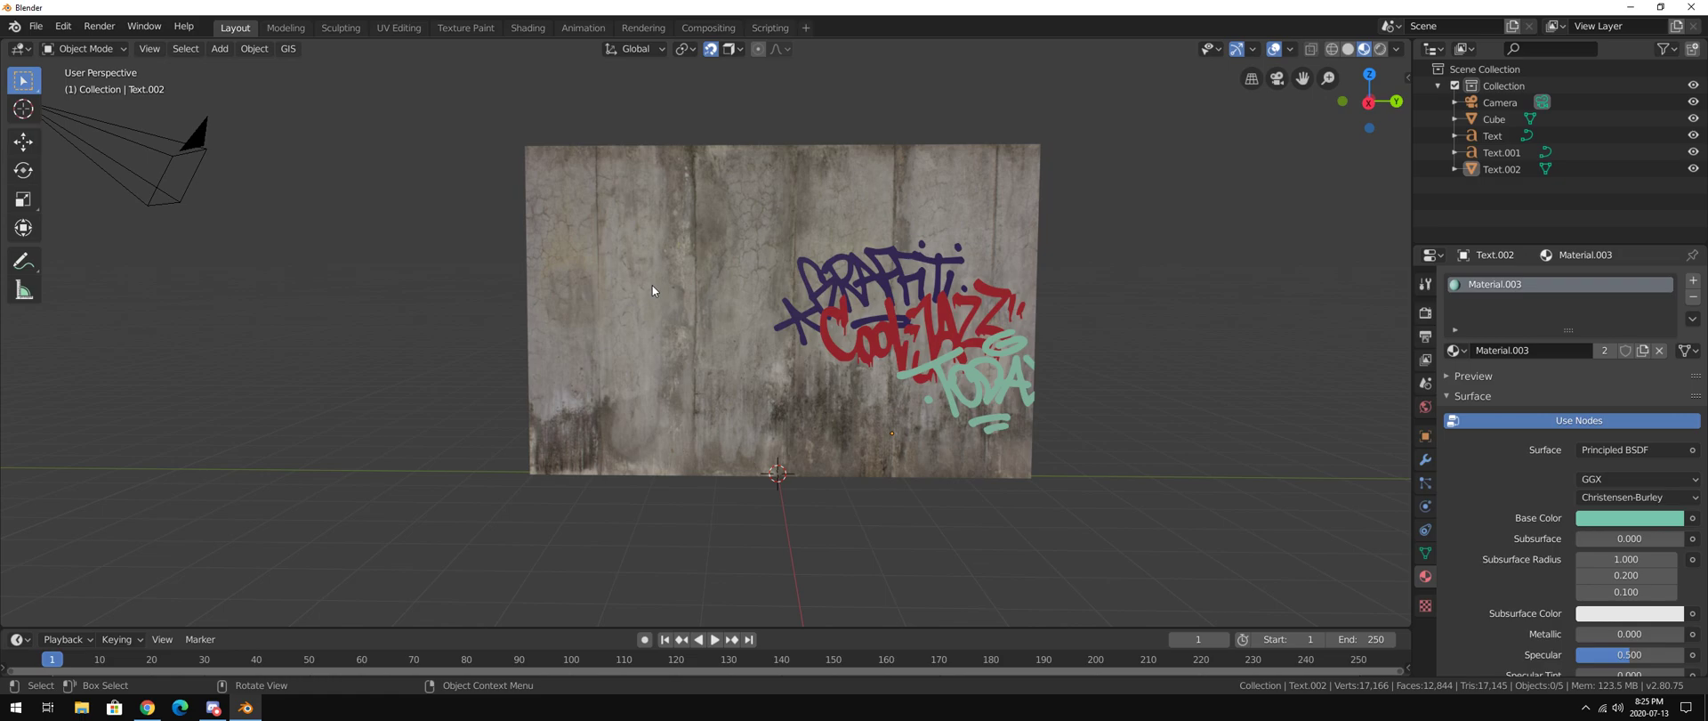
pyautogui.scroll(-3, 715, 318)
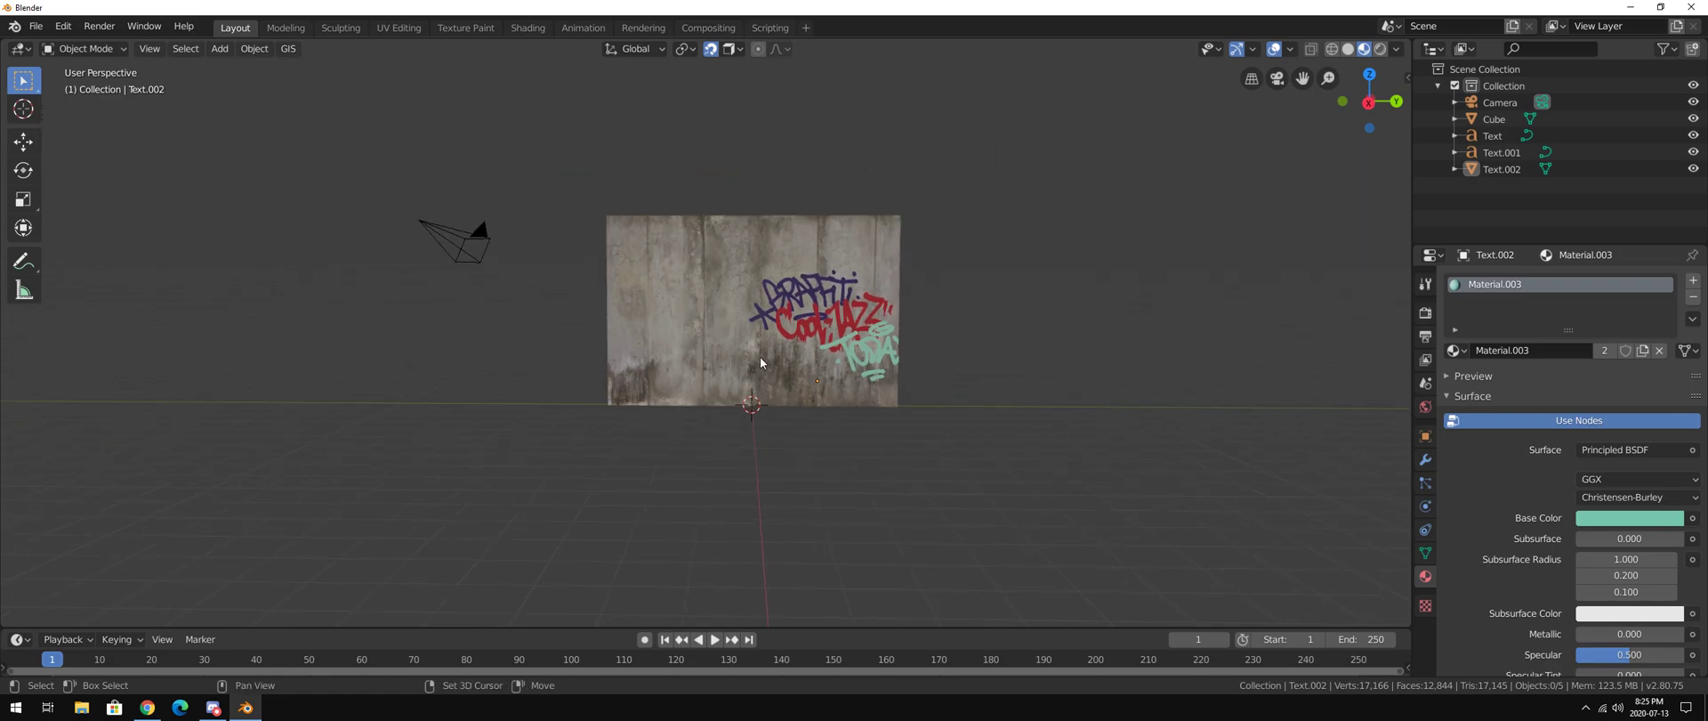
pyautogui.moveTo(776, 318); pyautogui.dragTo(787, 311, button='middle')
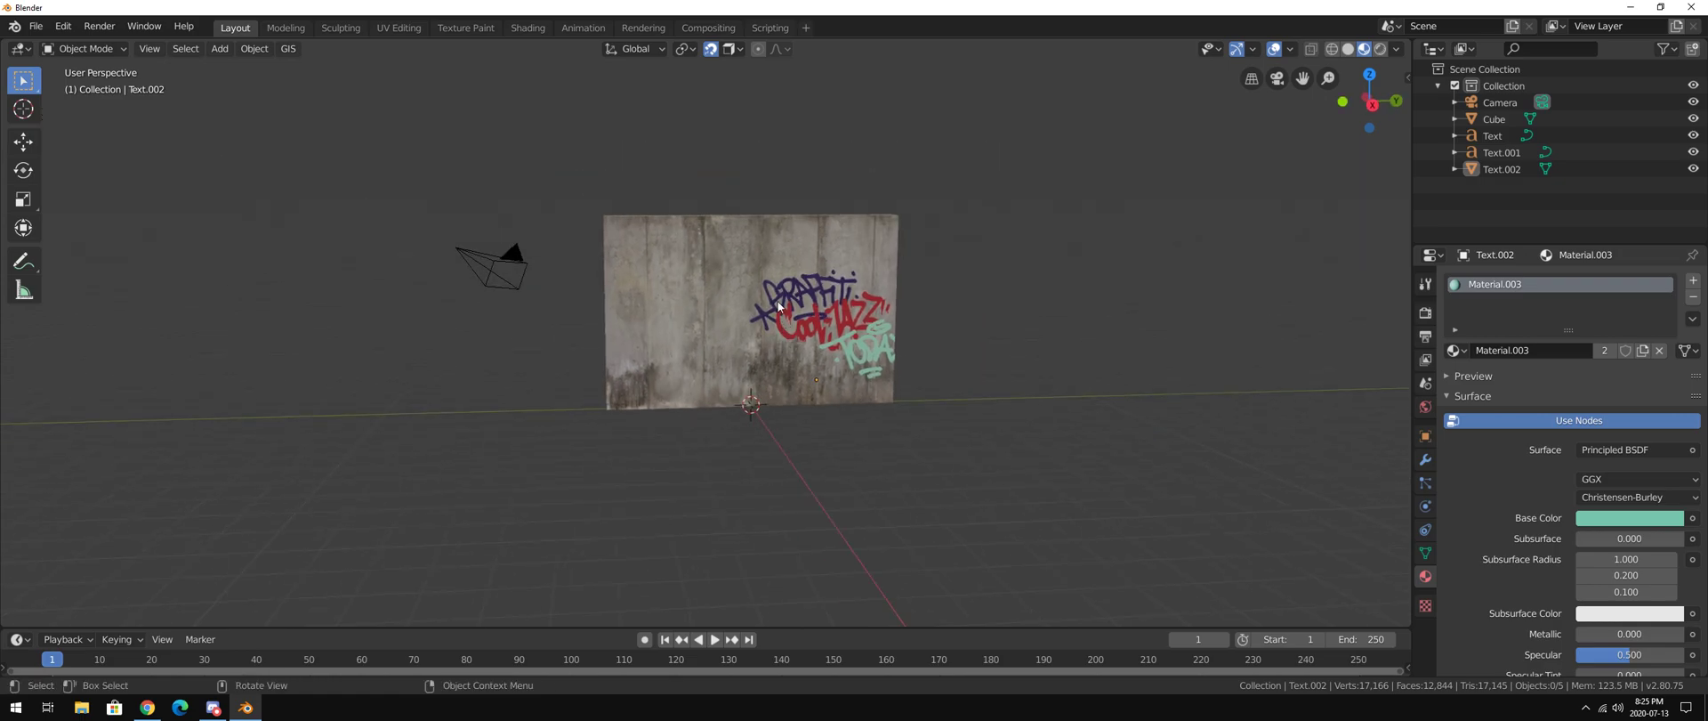
pyautogui.scroll(5, 792, 302)
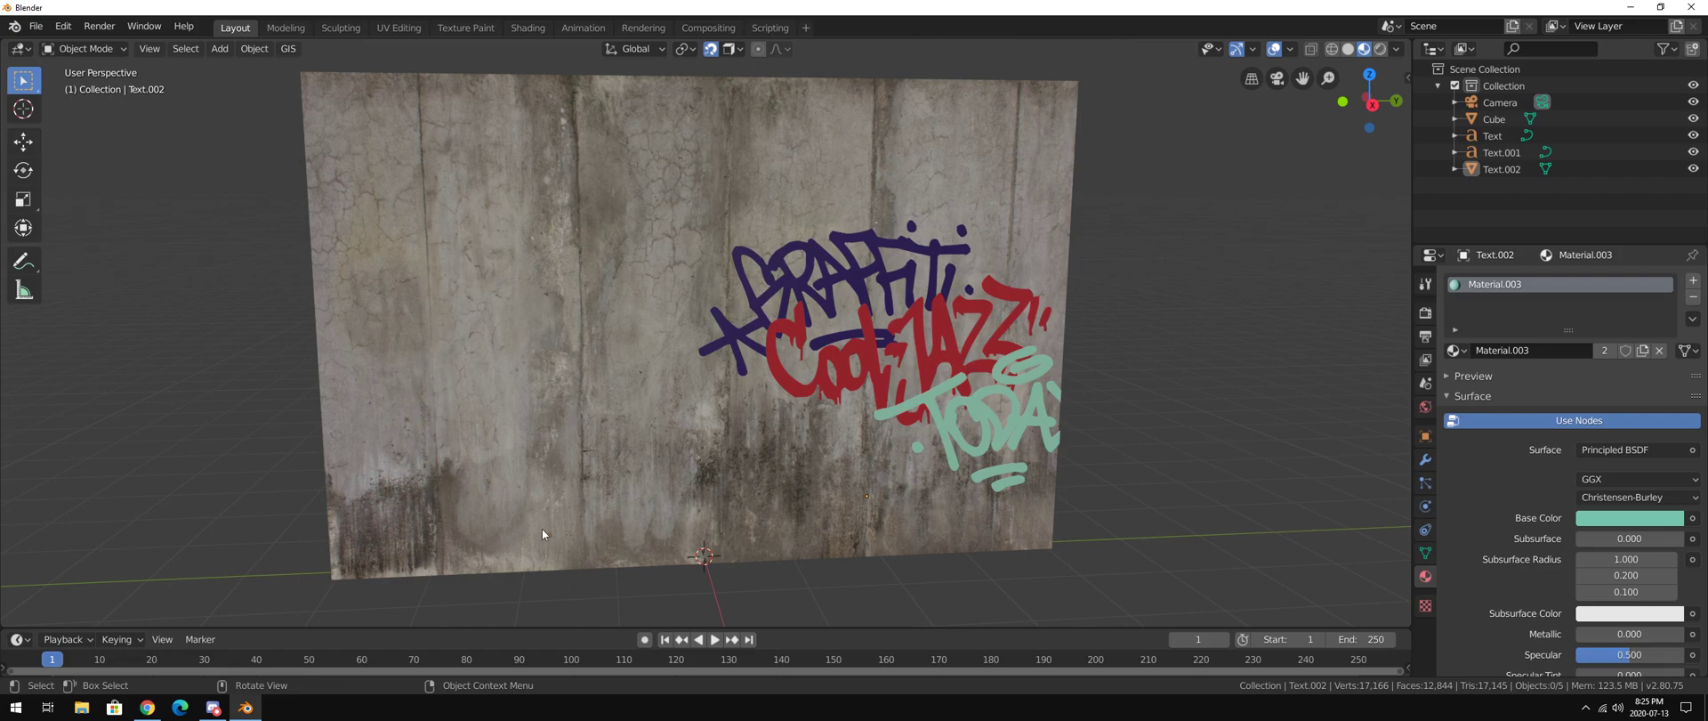